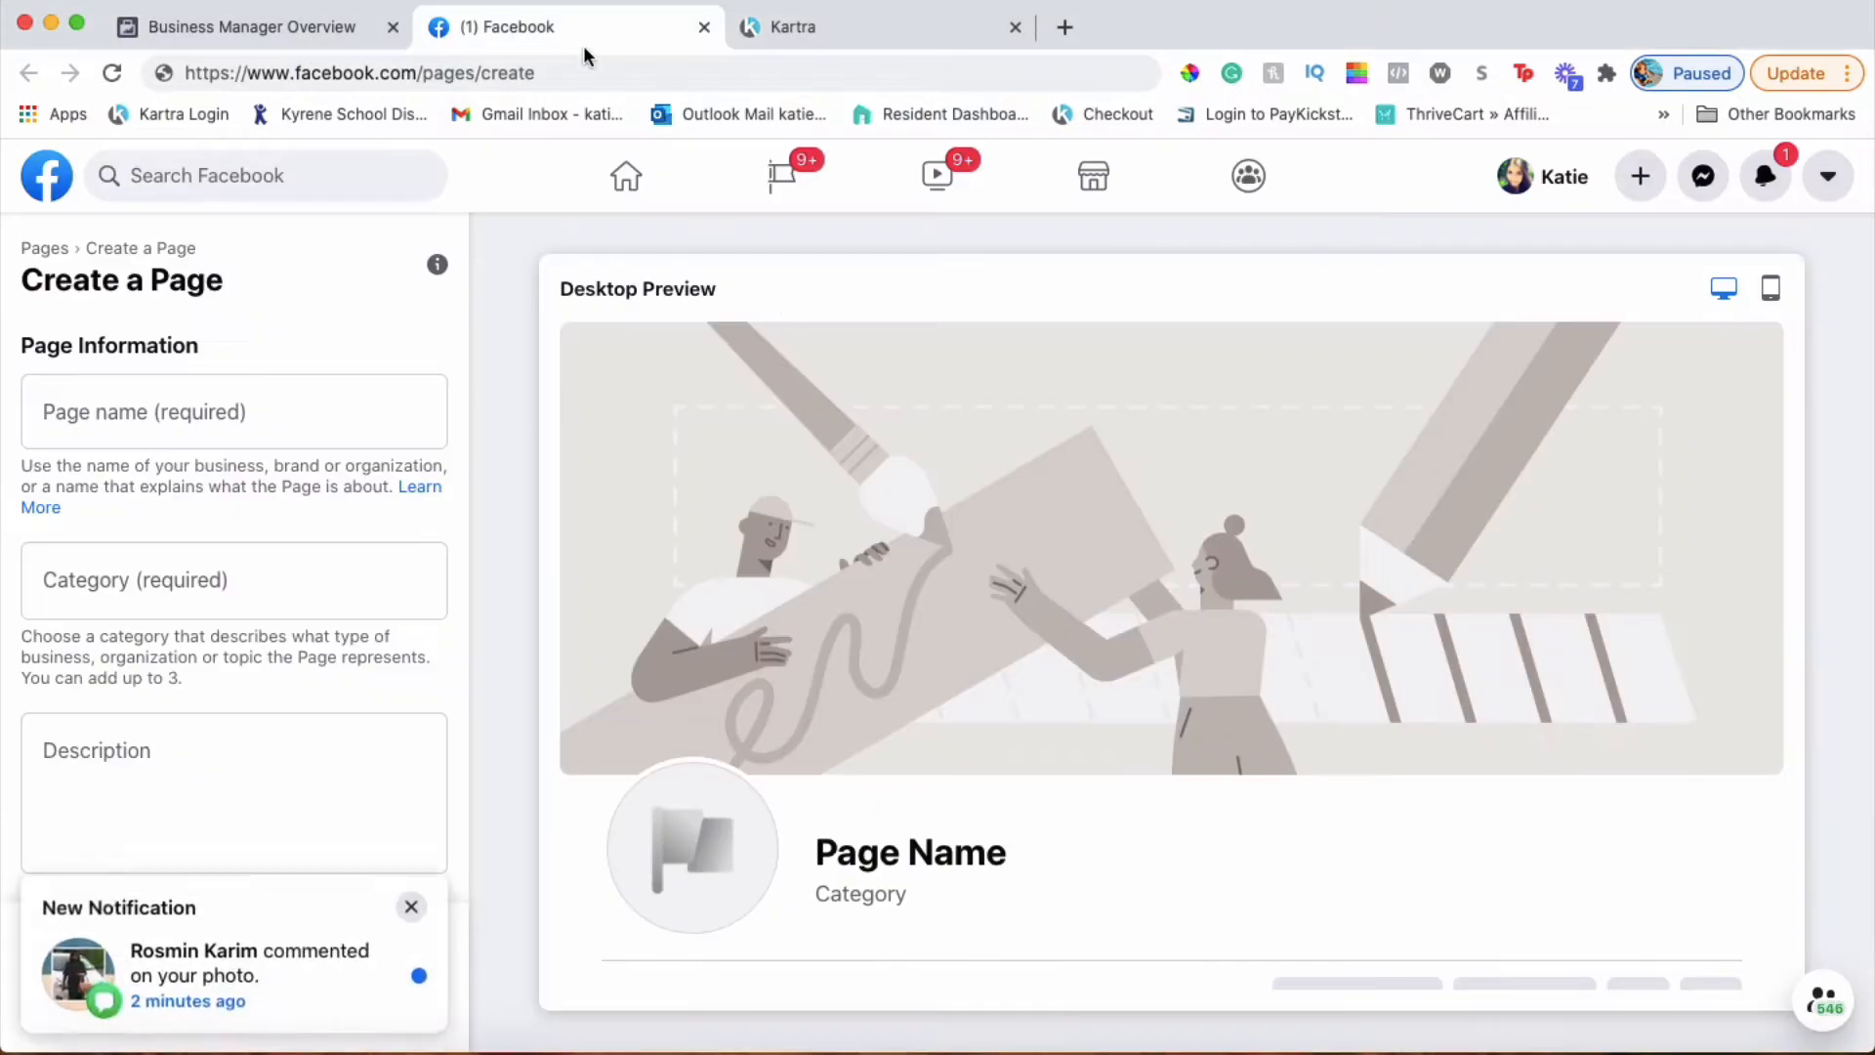
Switch to the '(1) Facebook' tab showing the empty Create a Page form
click(574, 29)
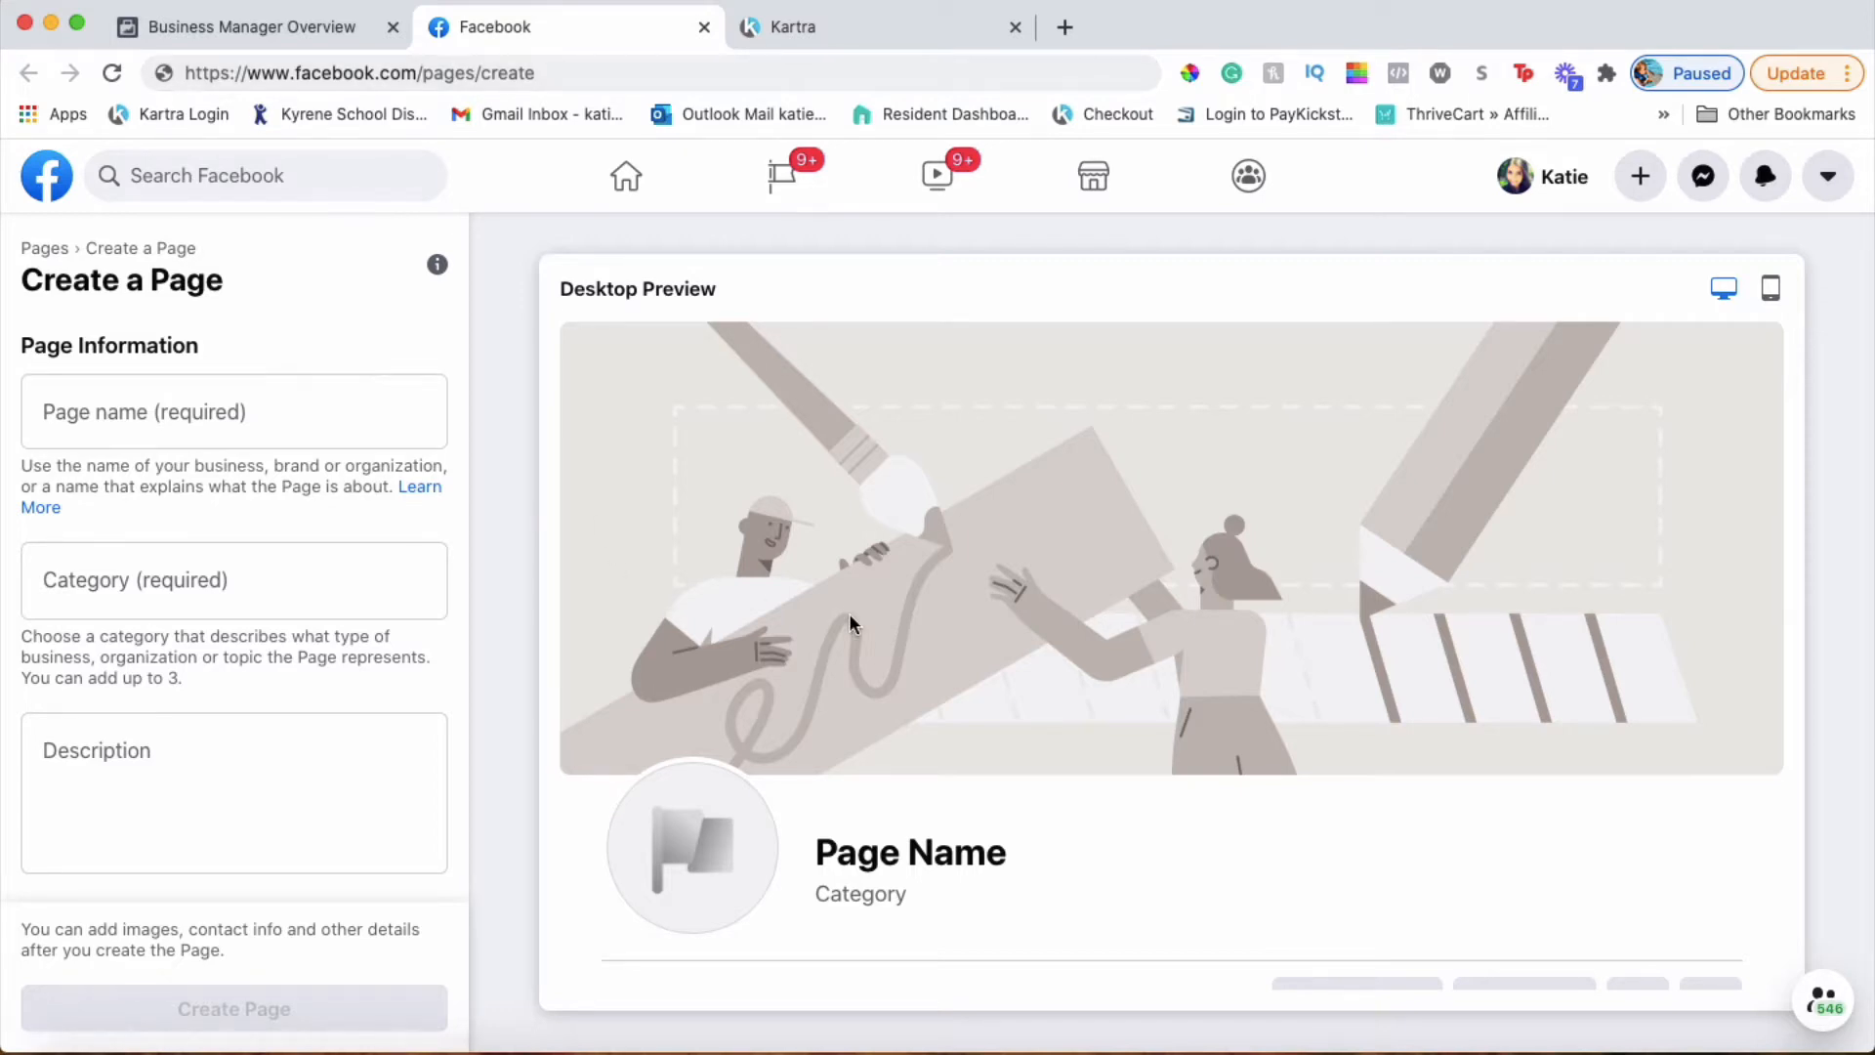
Look over the Create a Page desktop preview, then go back to the Business Manager Overview
scroll(848, 612, down, 1)
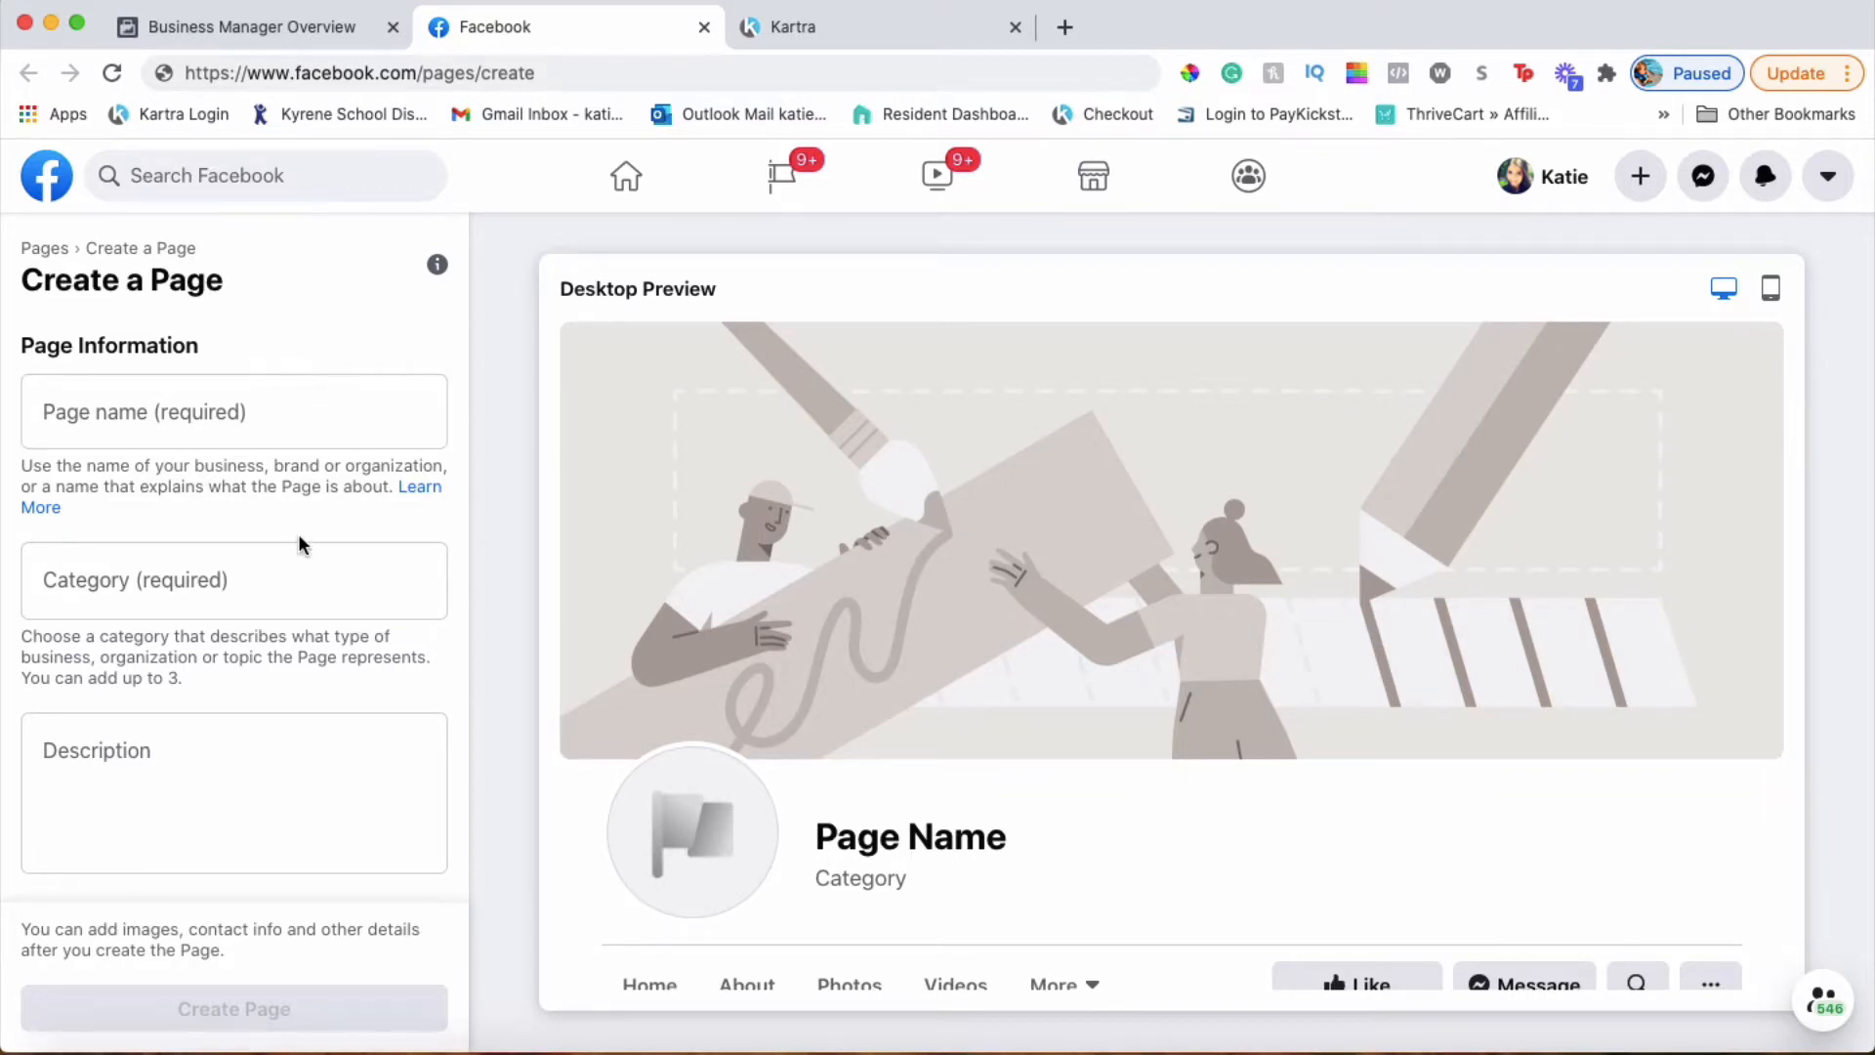
scroll(301, 540, down, 1)
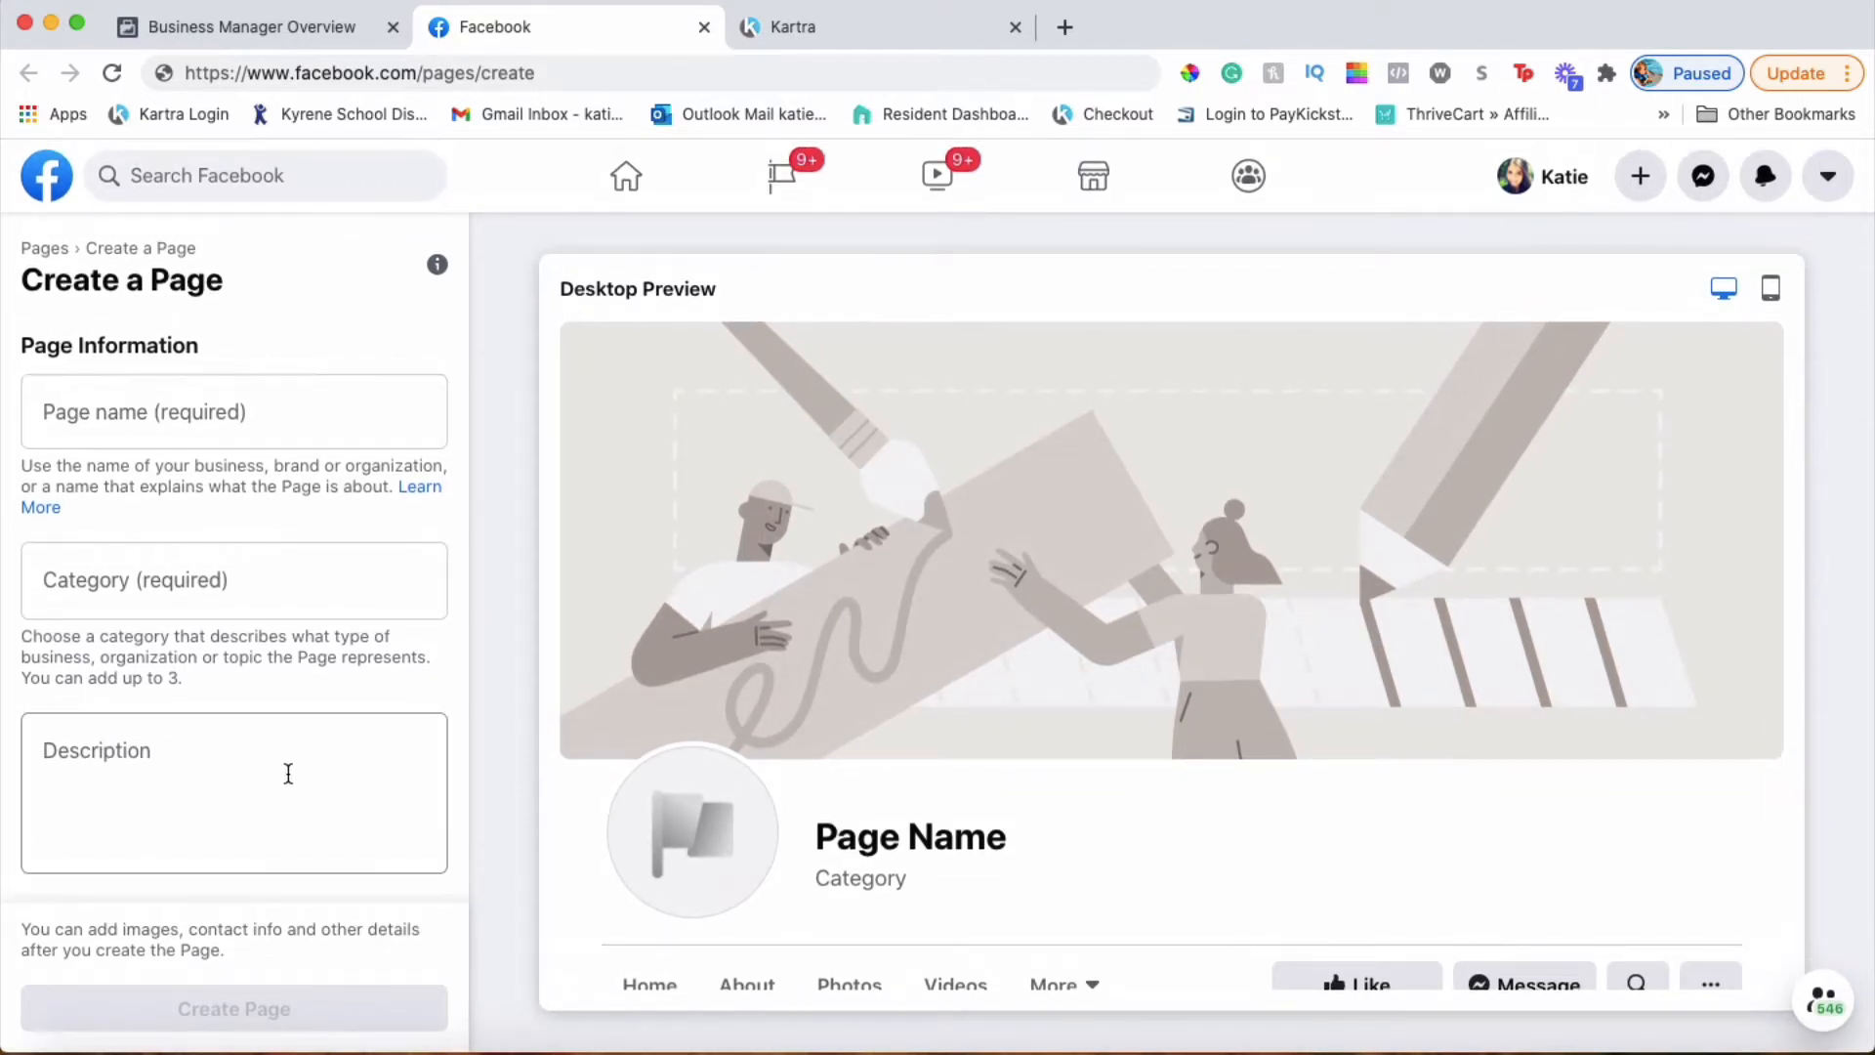
scroll(742, 752, down, 3)
scroll(744, 752, down, 2)
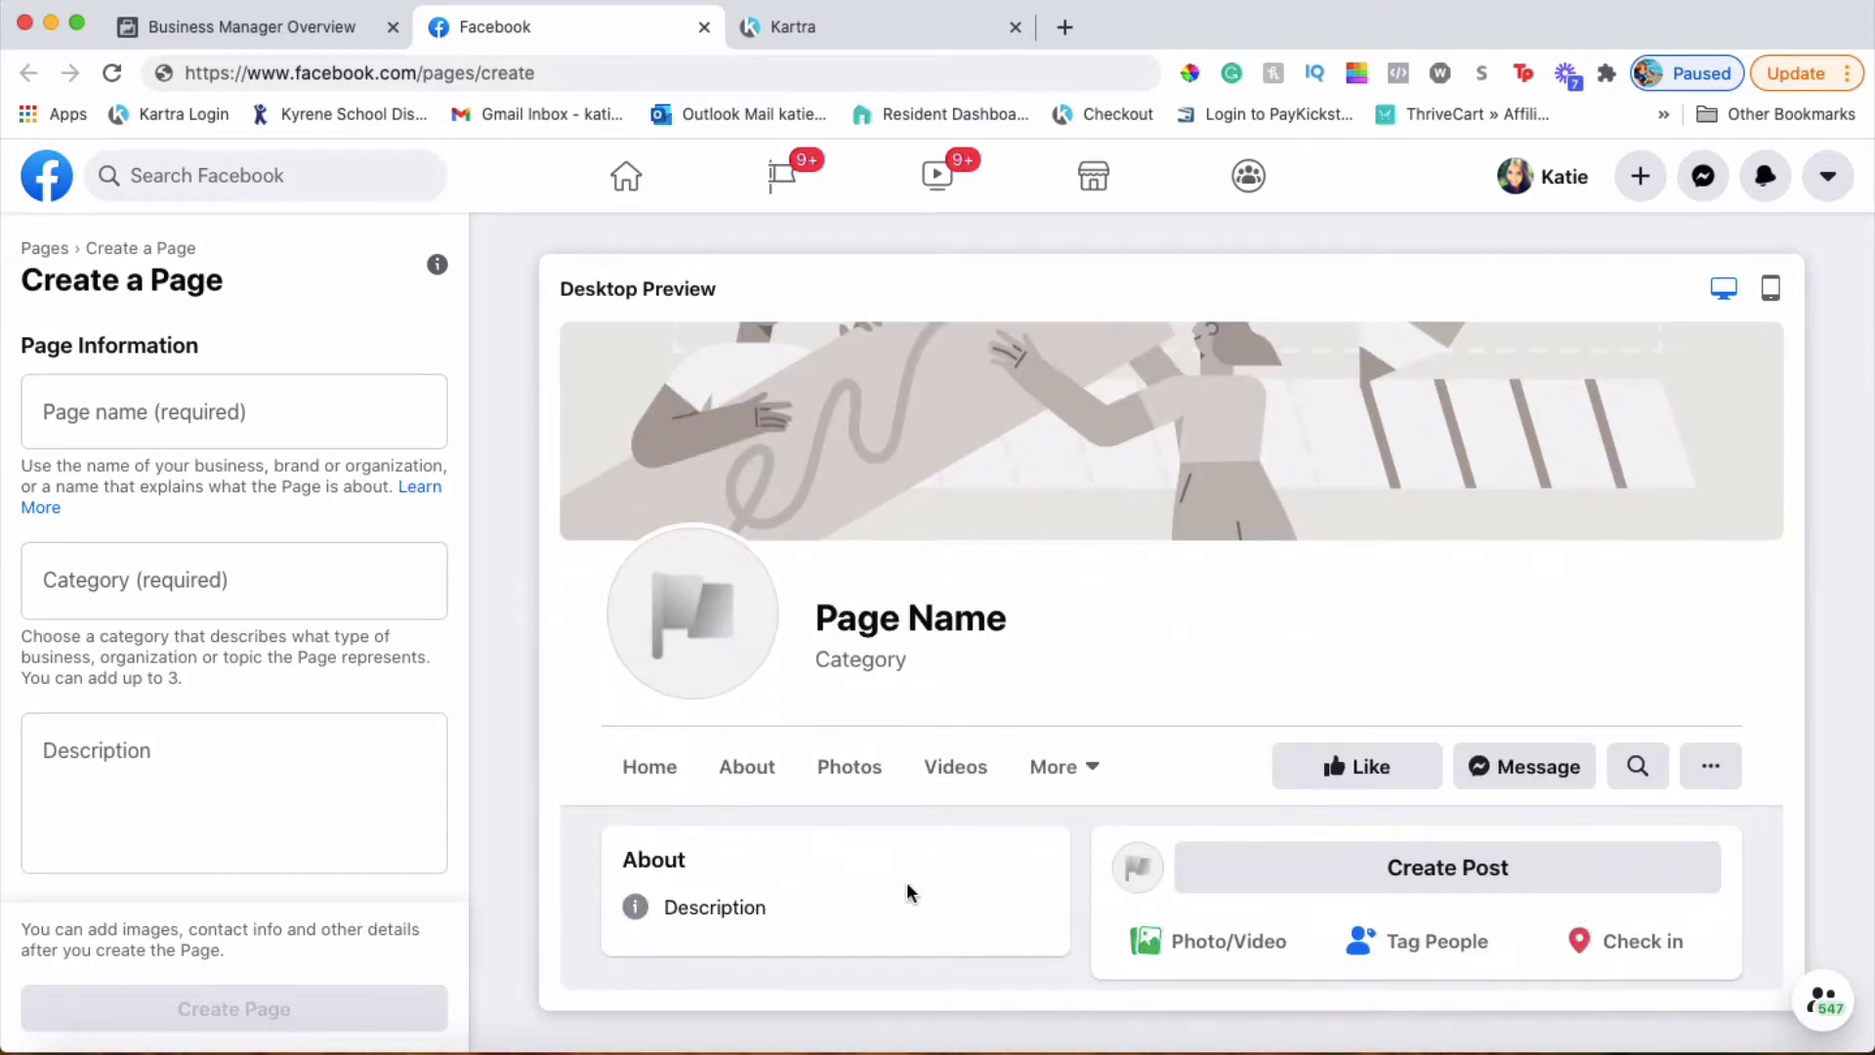
scroll(906, 882, up, 5)
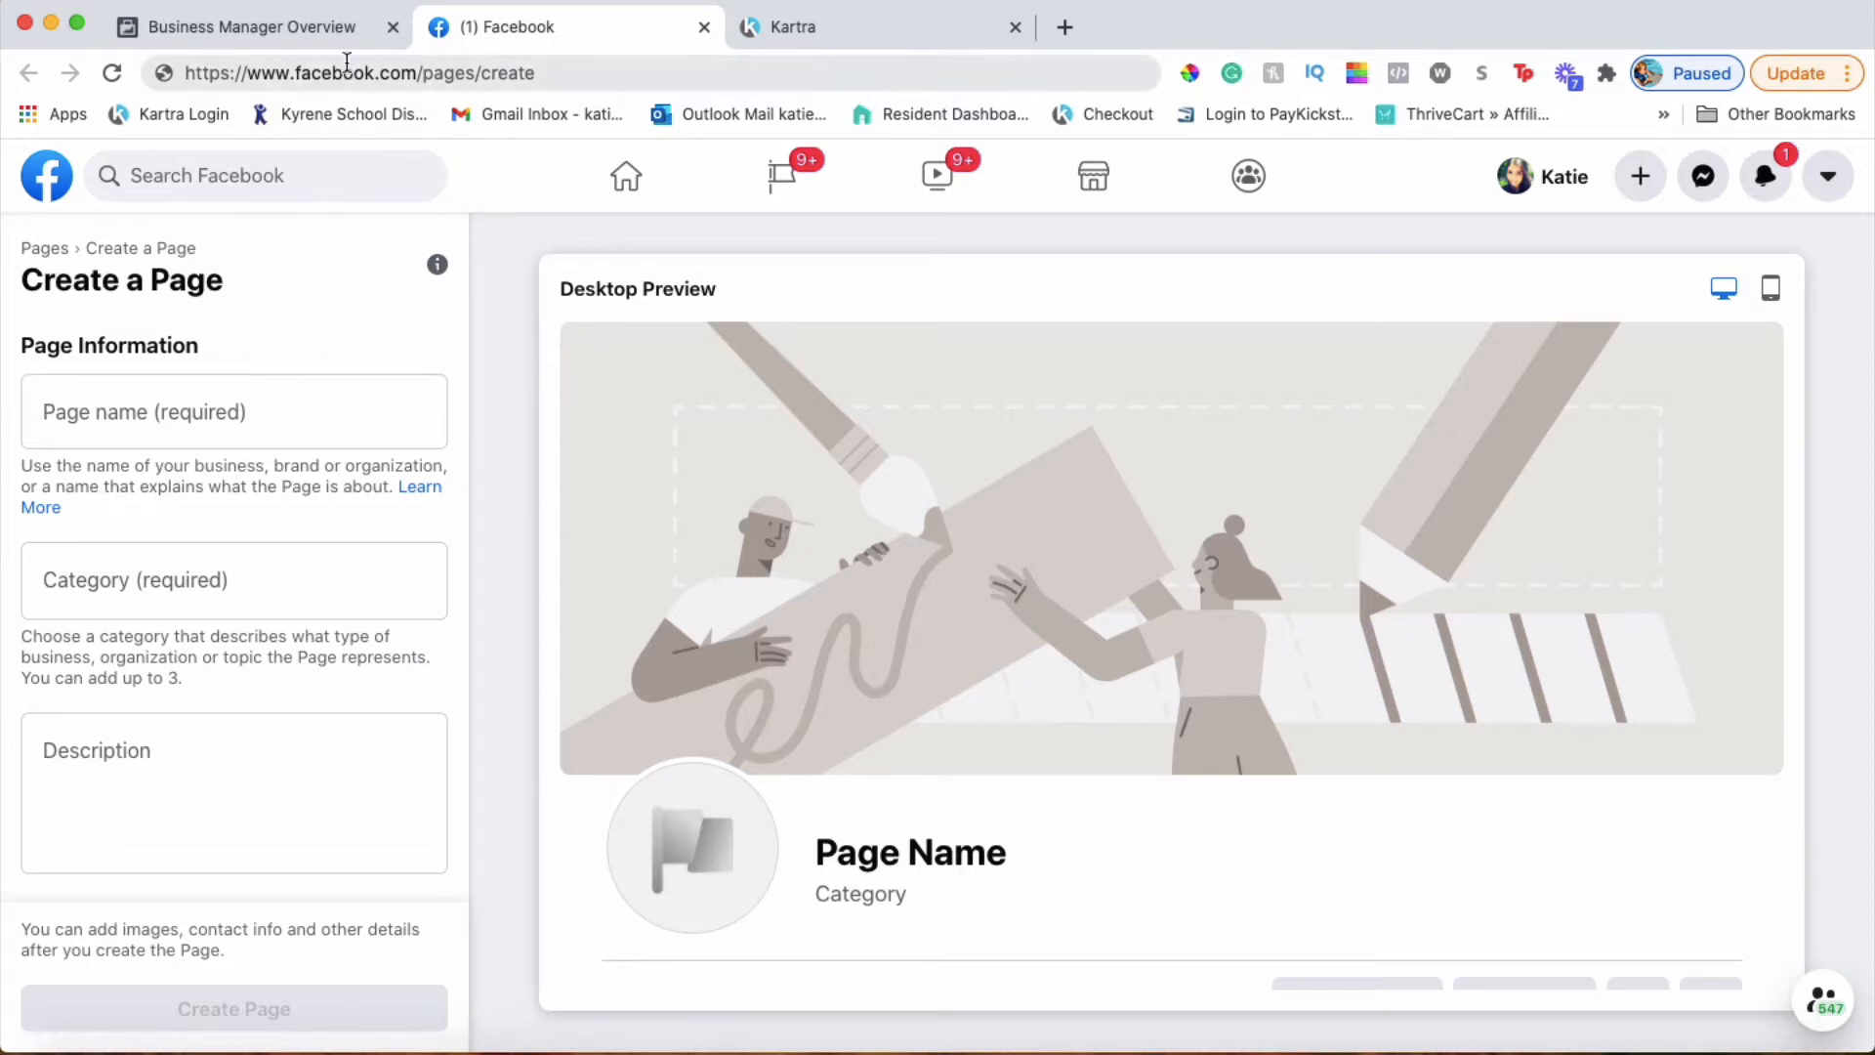
click(333, 37)
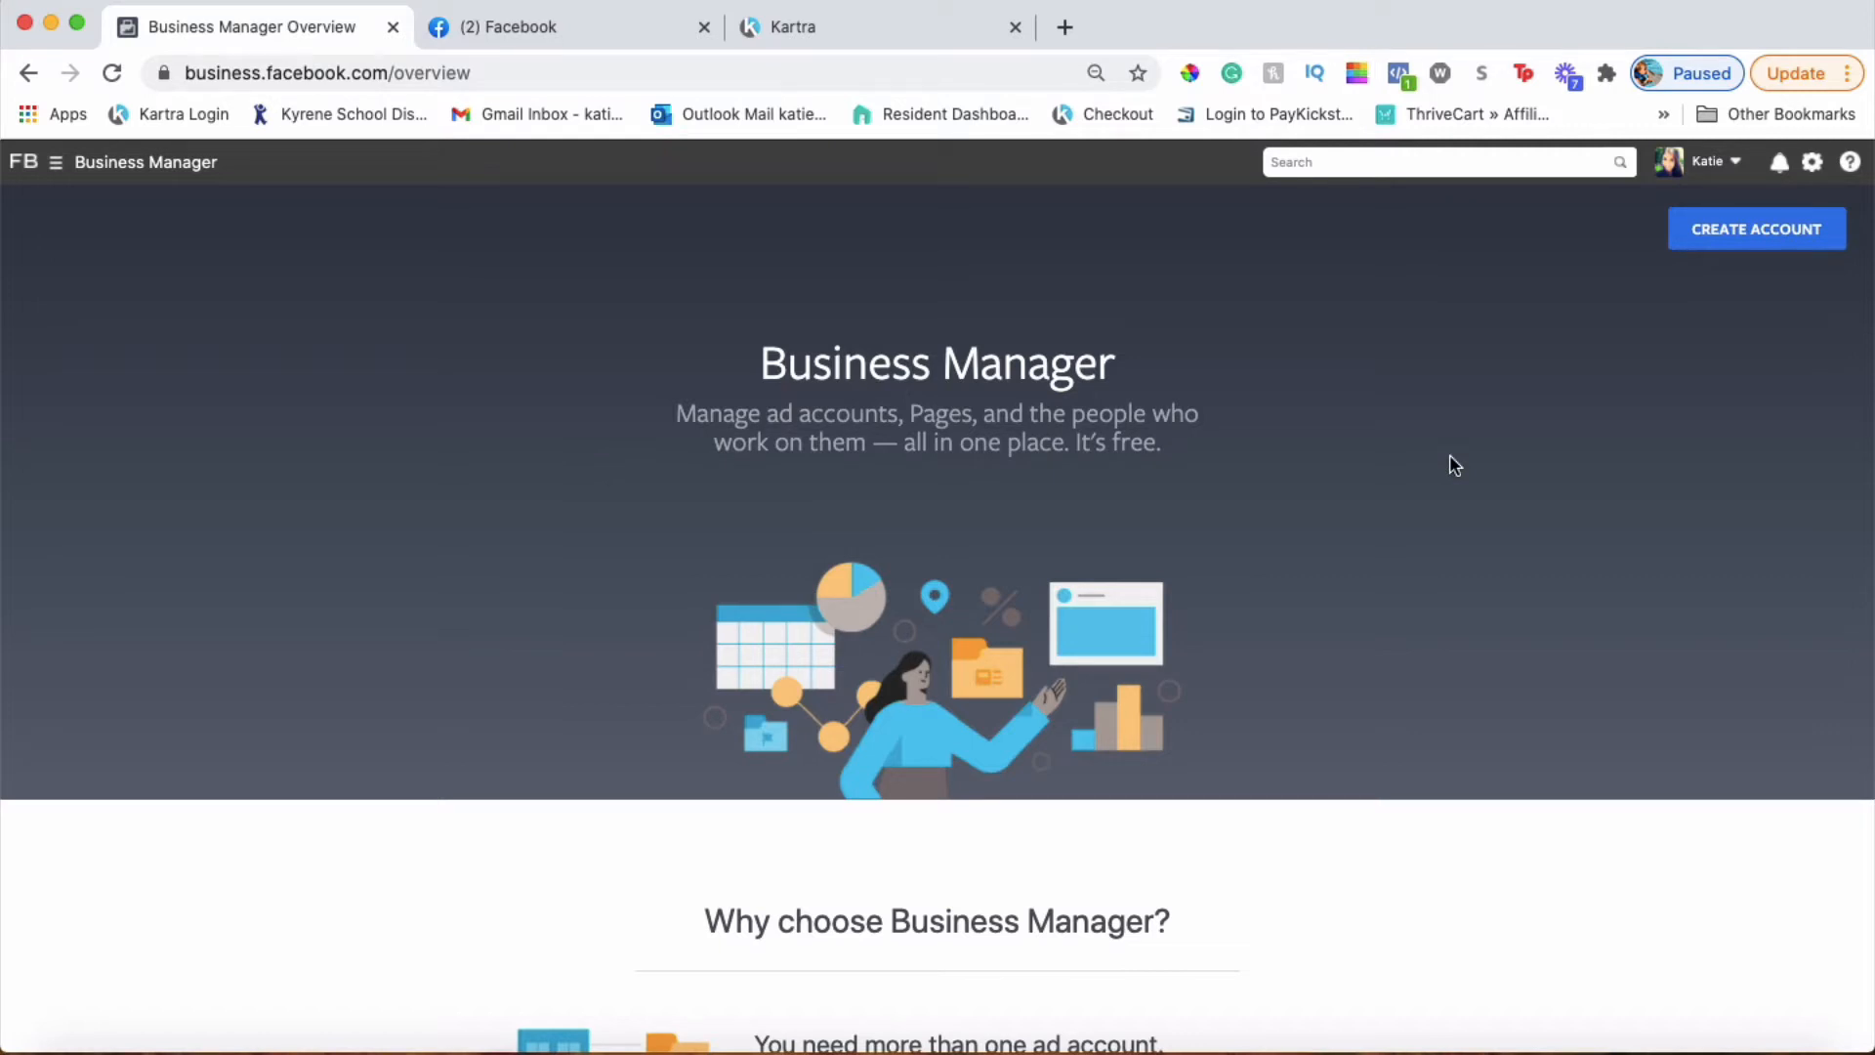
Open the Create Your Business Manager Account dialog with CREATE ACCOUNT
click(1737, 234)
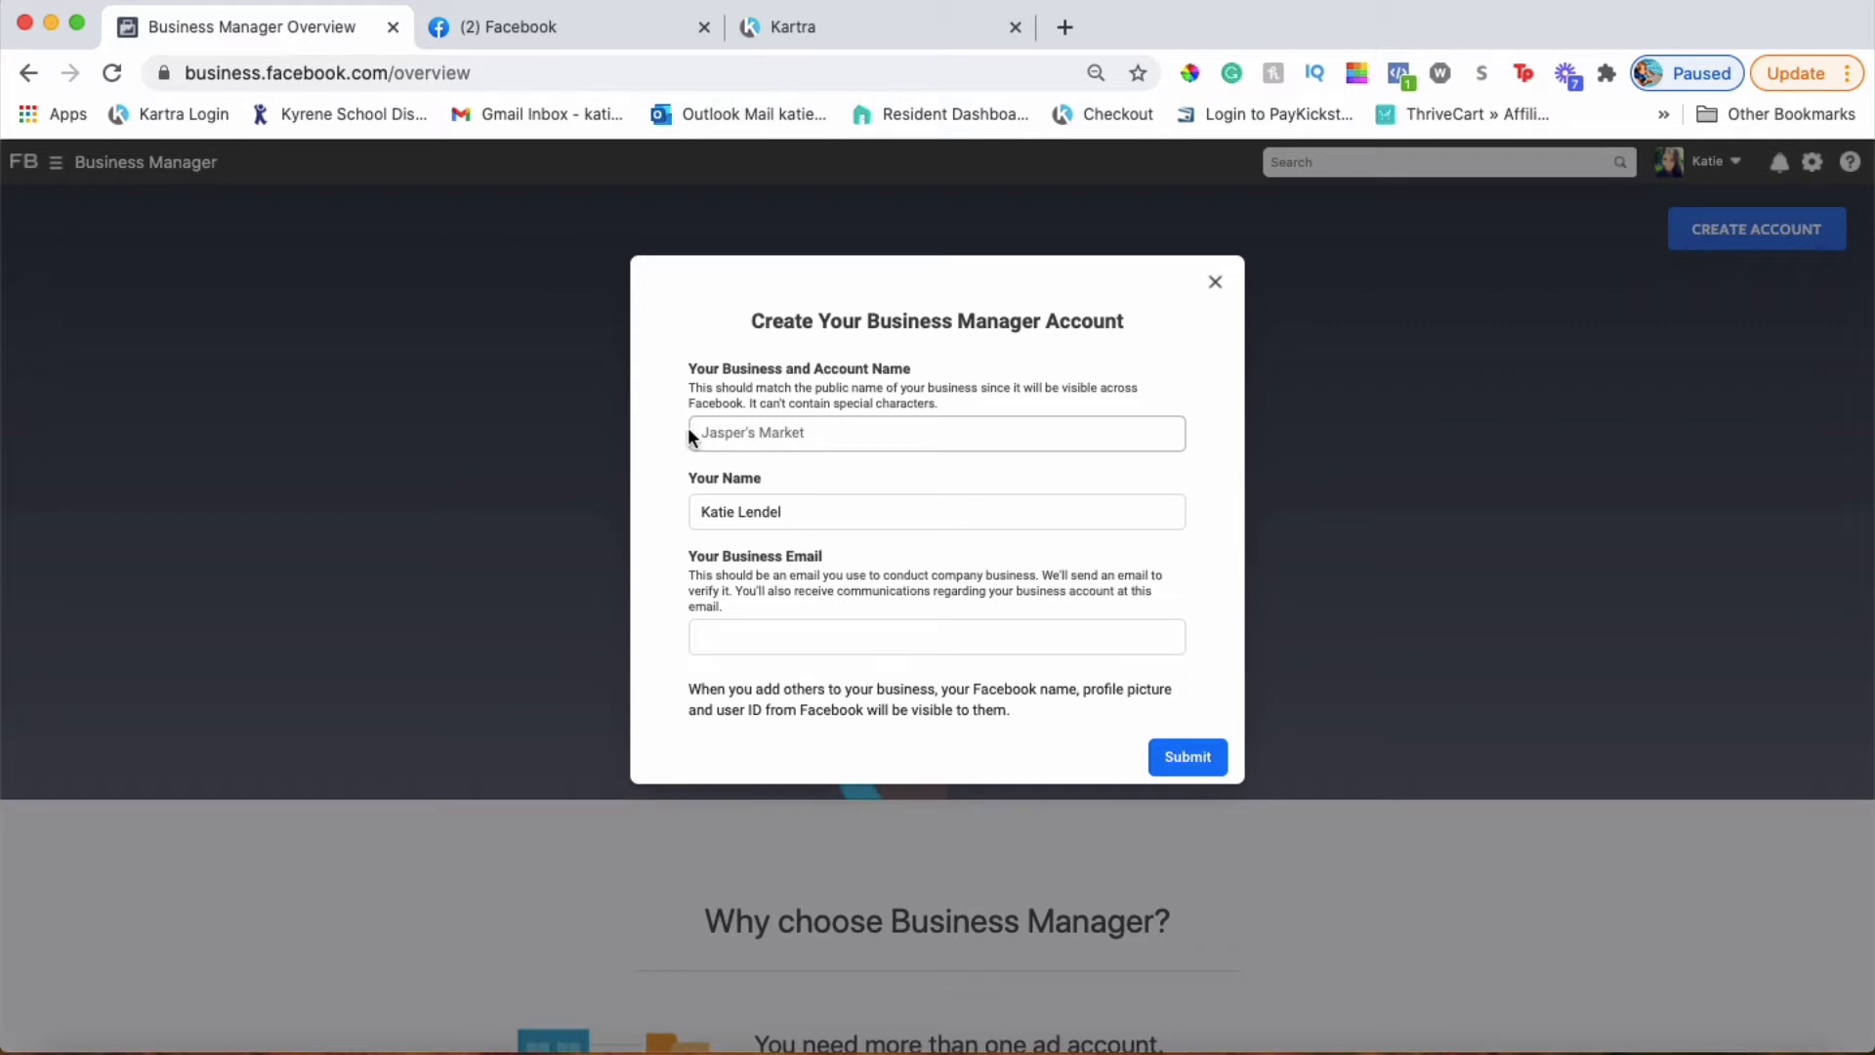
Enter 'Online Business Lounge' as the business name, then close the dialog without submitting
click(842, 434)
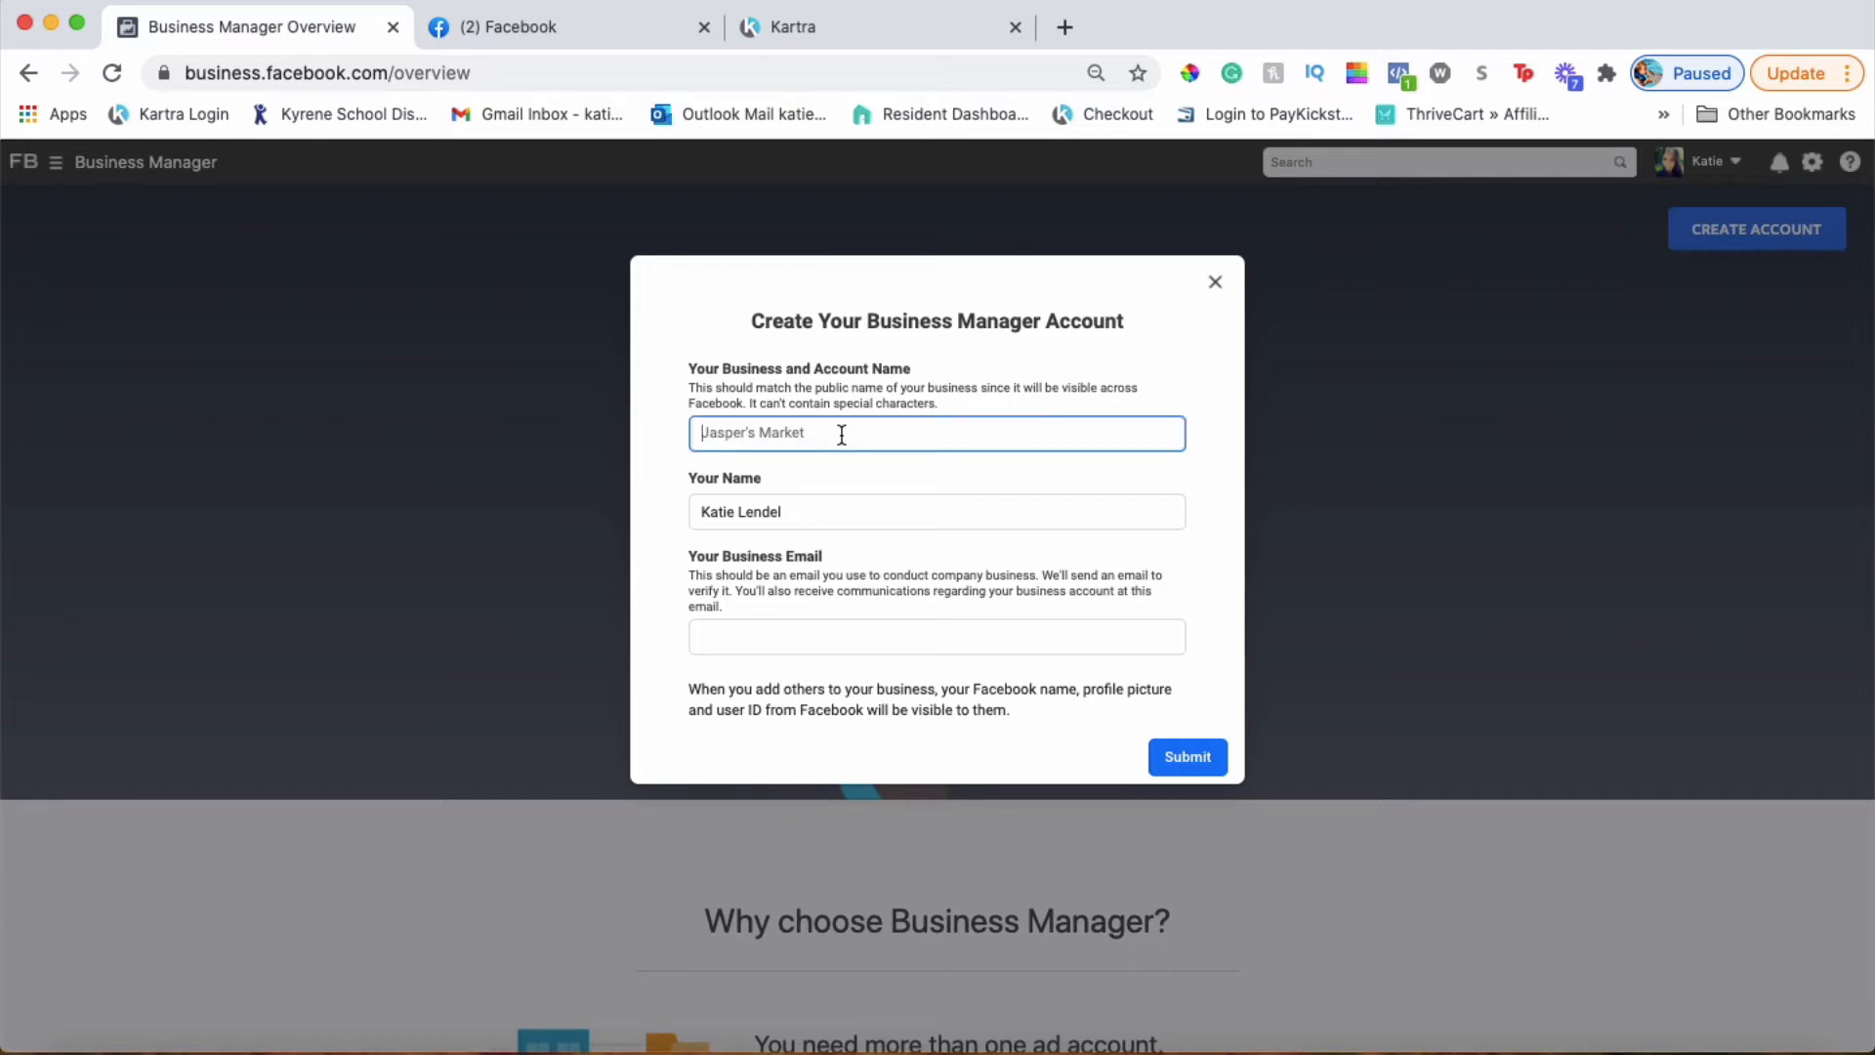
text(Online B)
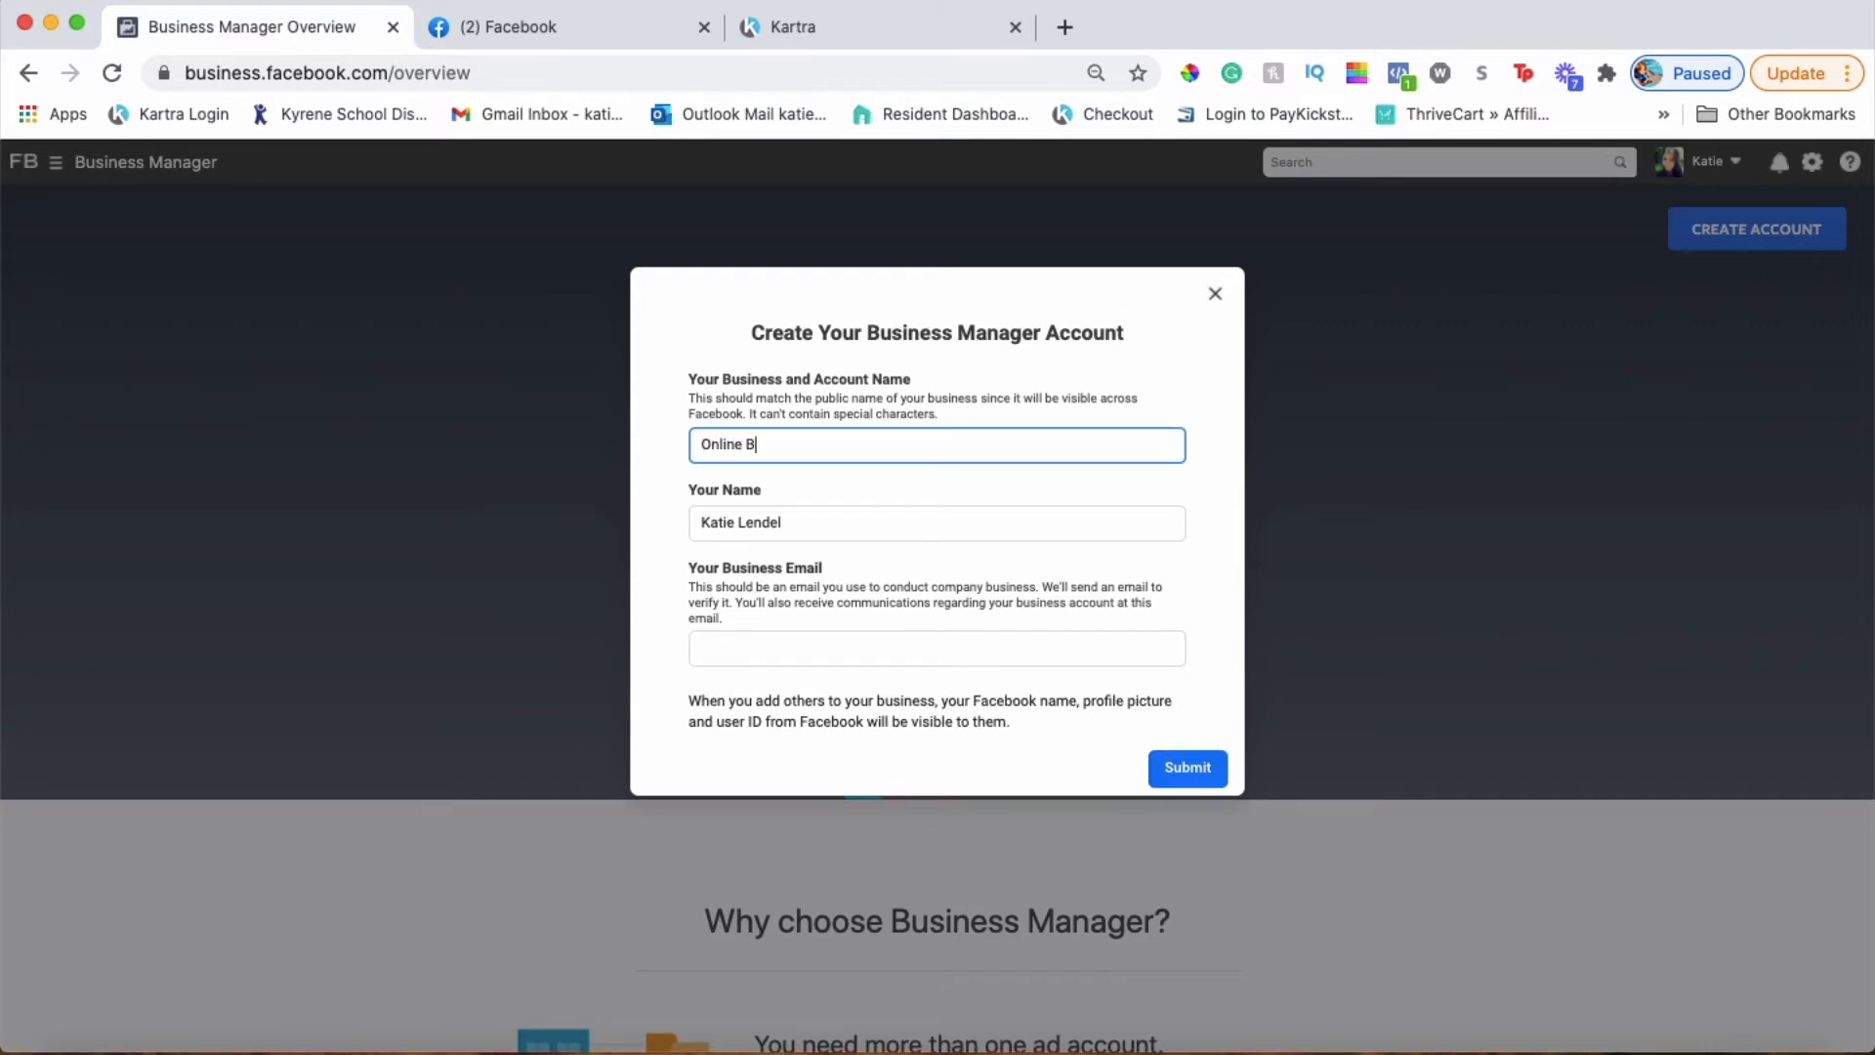
text(usiness Lounge)
click(1218, 296)
click(1225, 307)
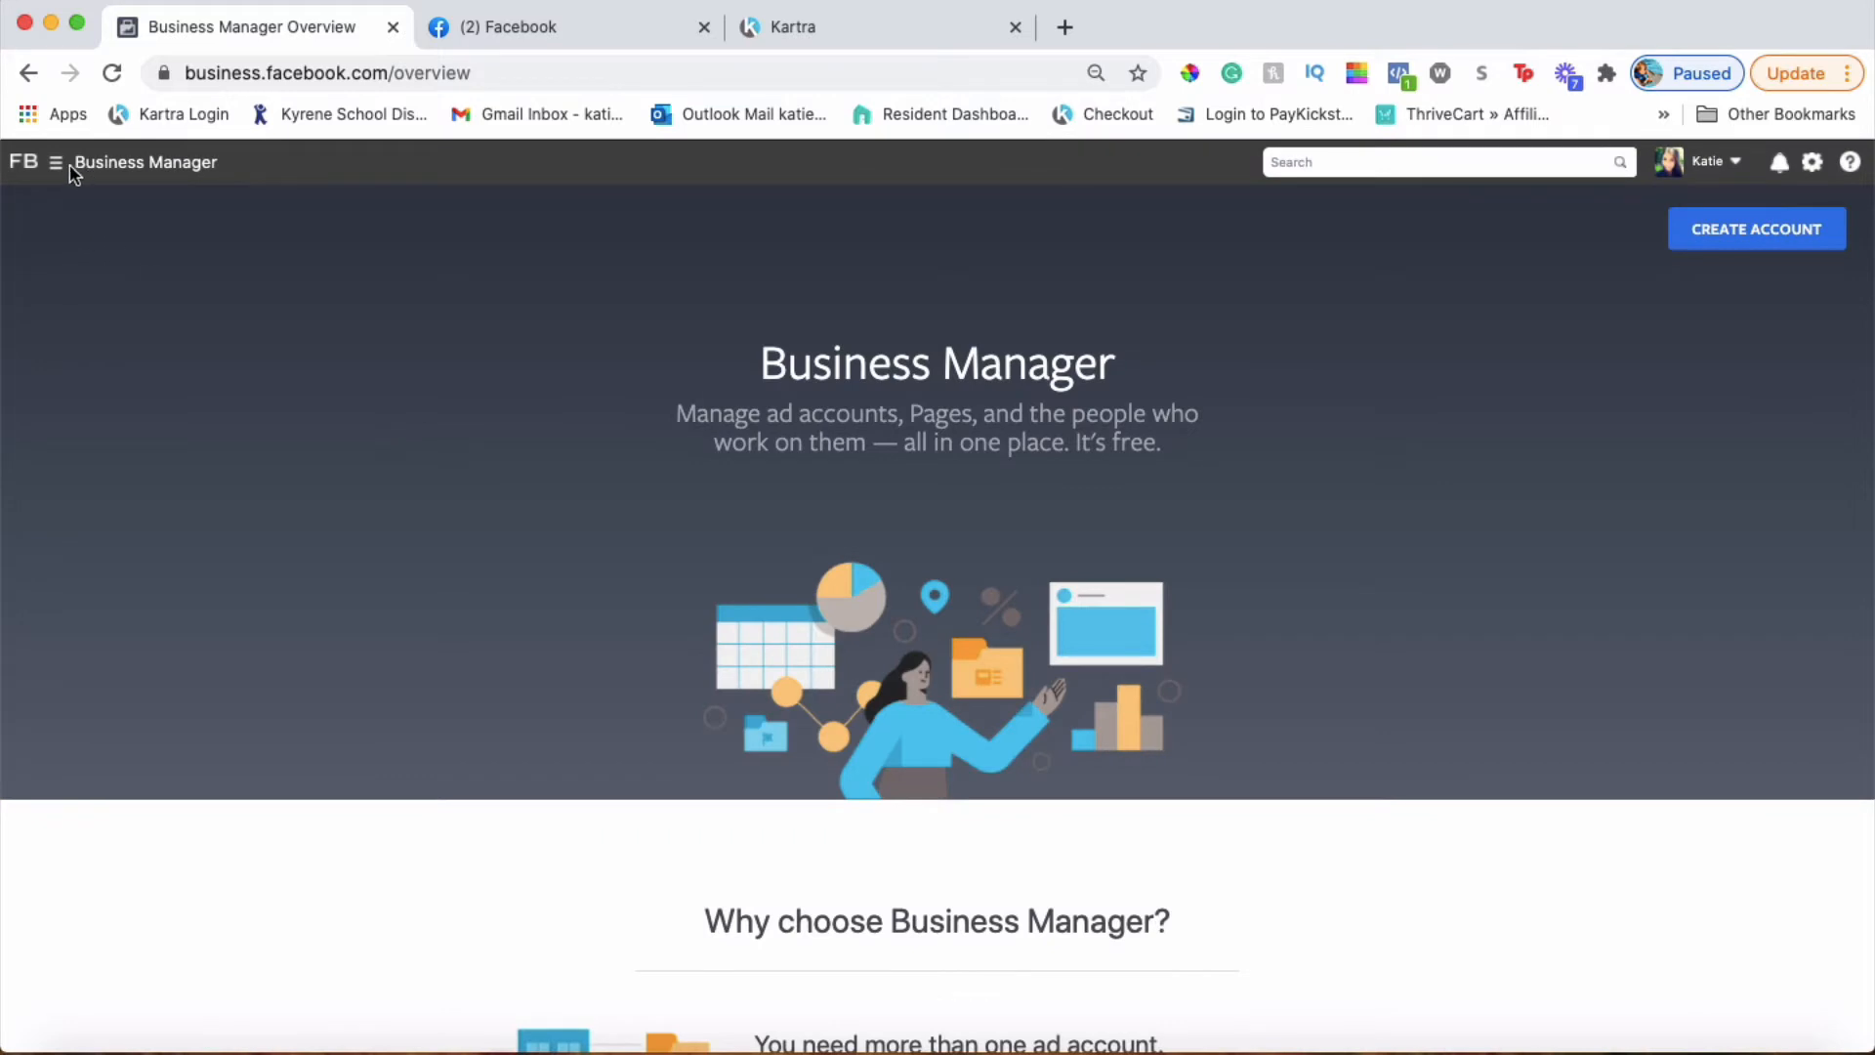
Go to Business Settings > Data Sources > Pixels and start adding a new pixel
click(137, 172)
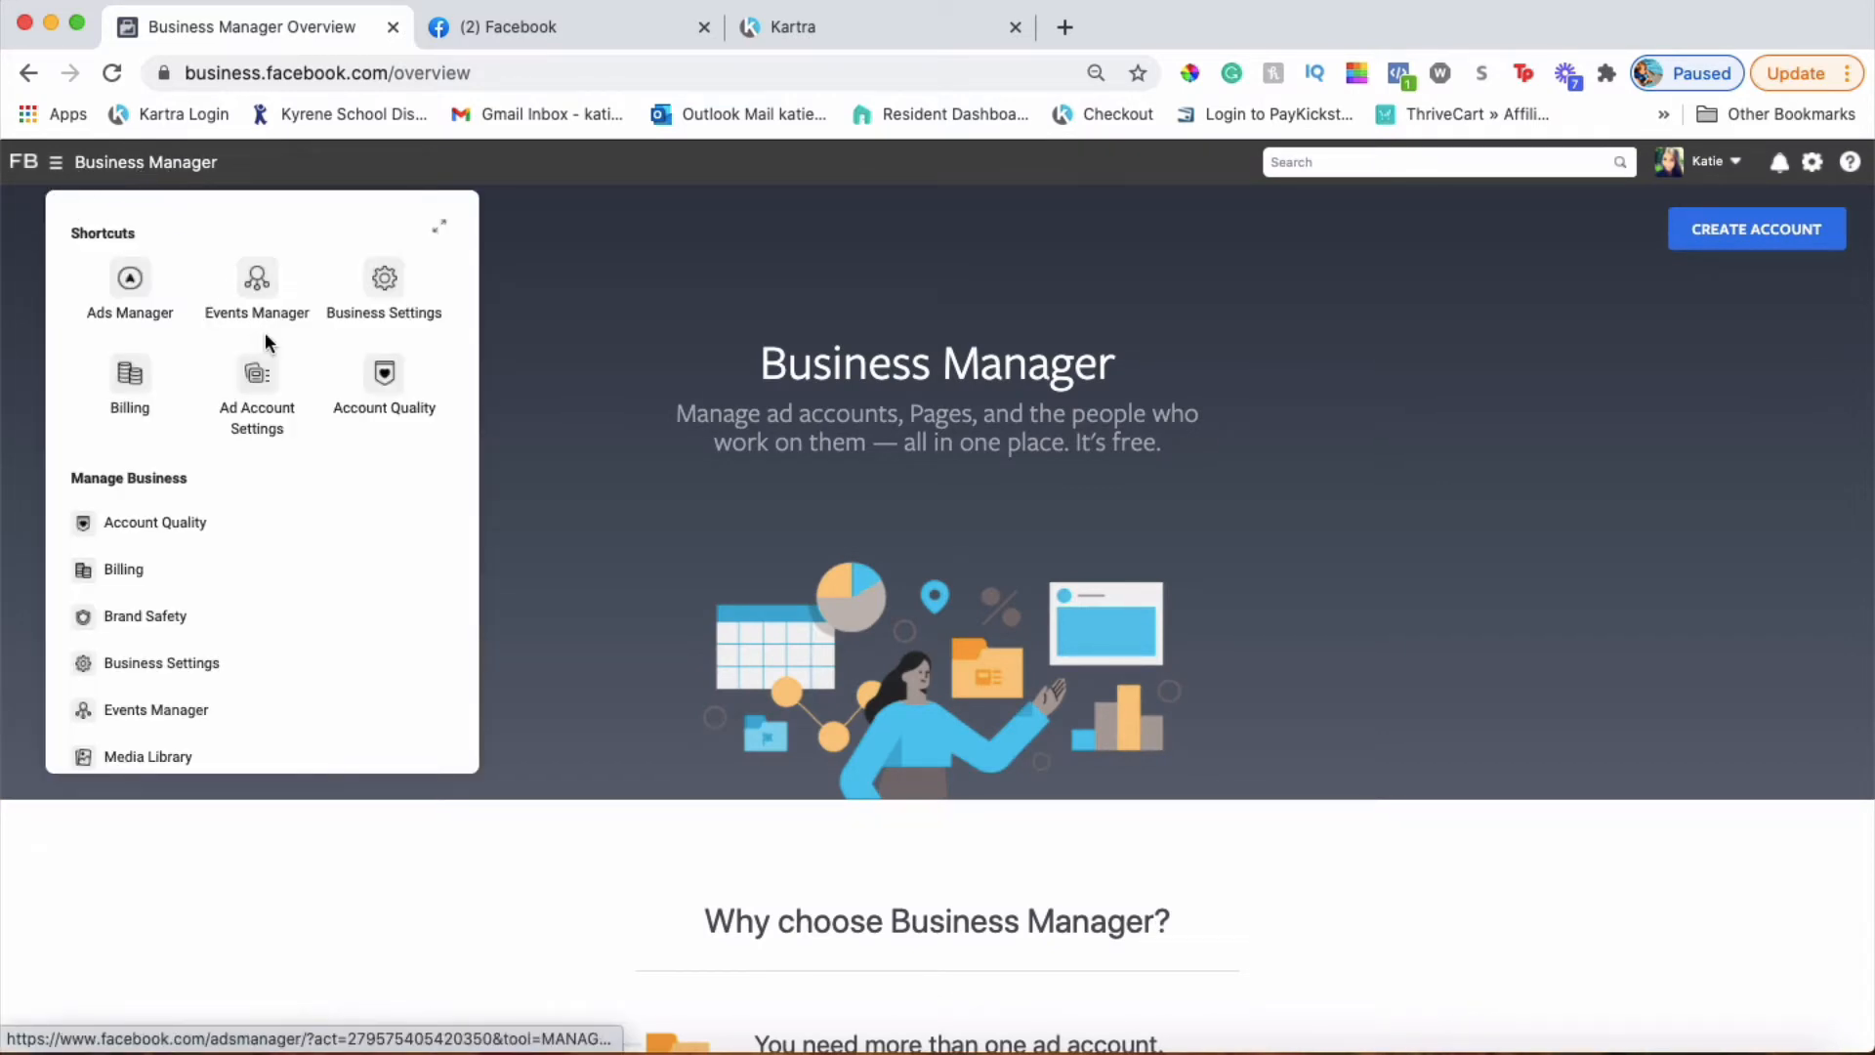
click(257, 277)
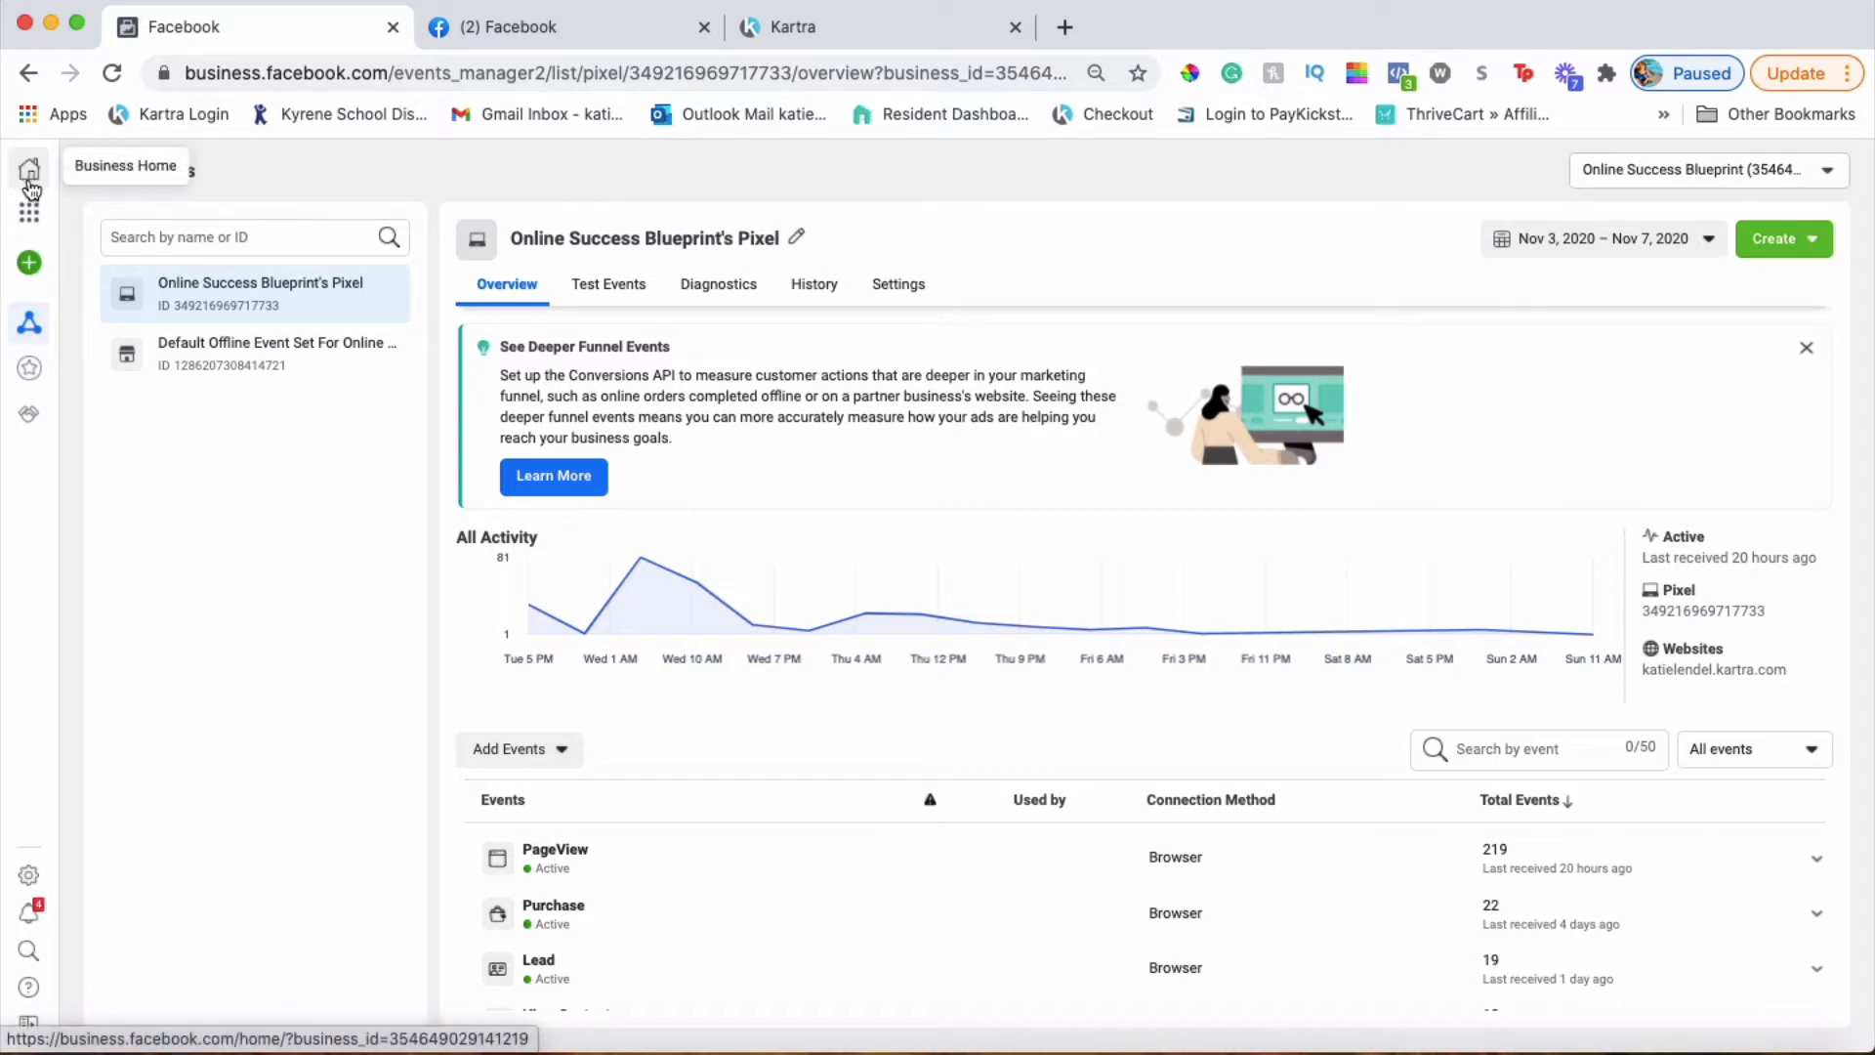
click(36, 216)
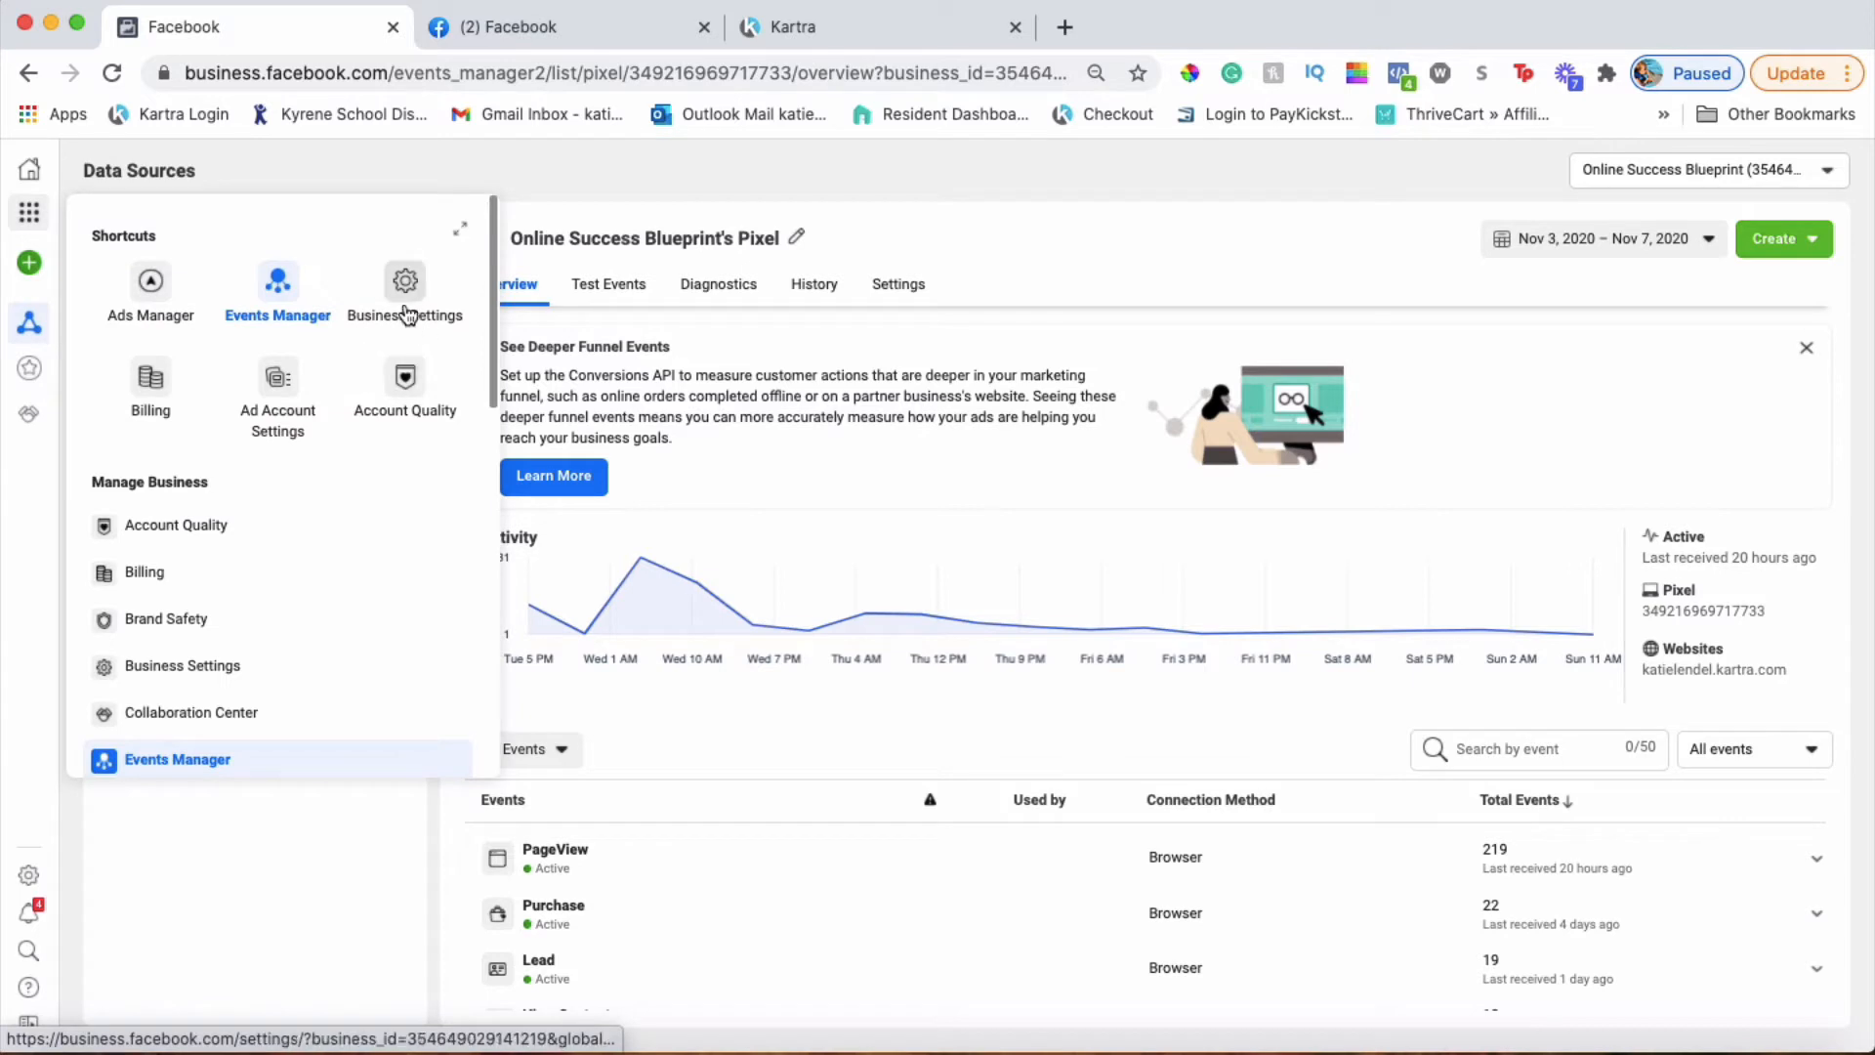
click(410, 304)
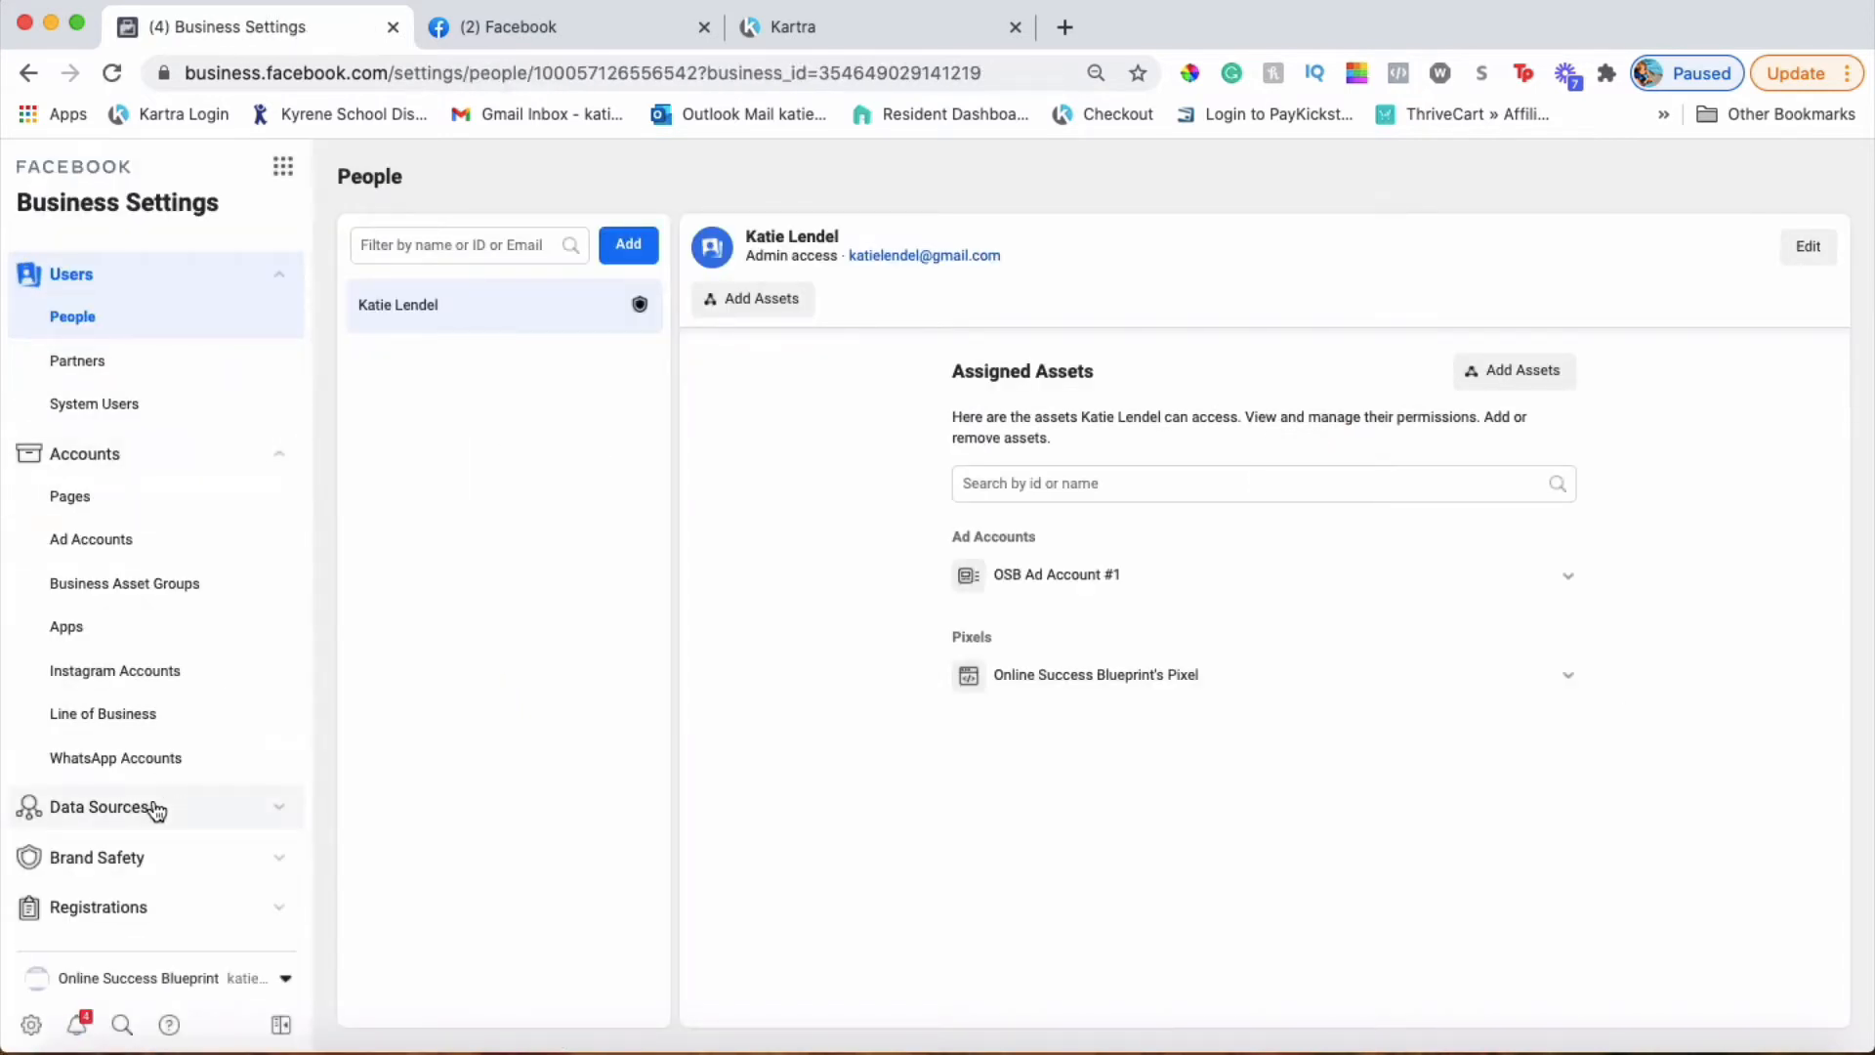
click(123, 816)
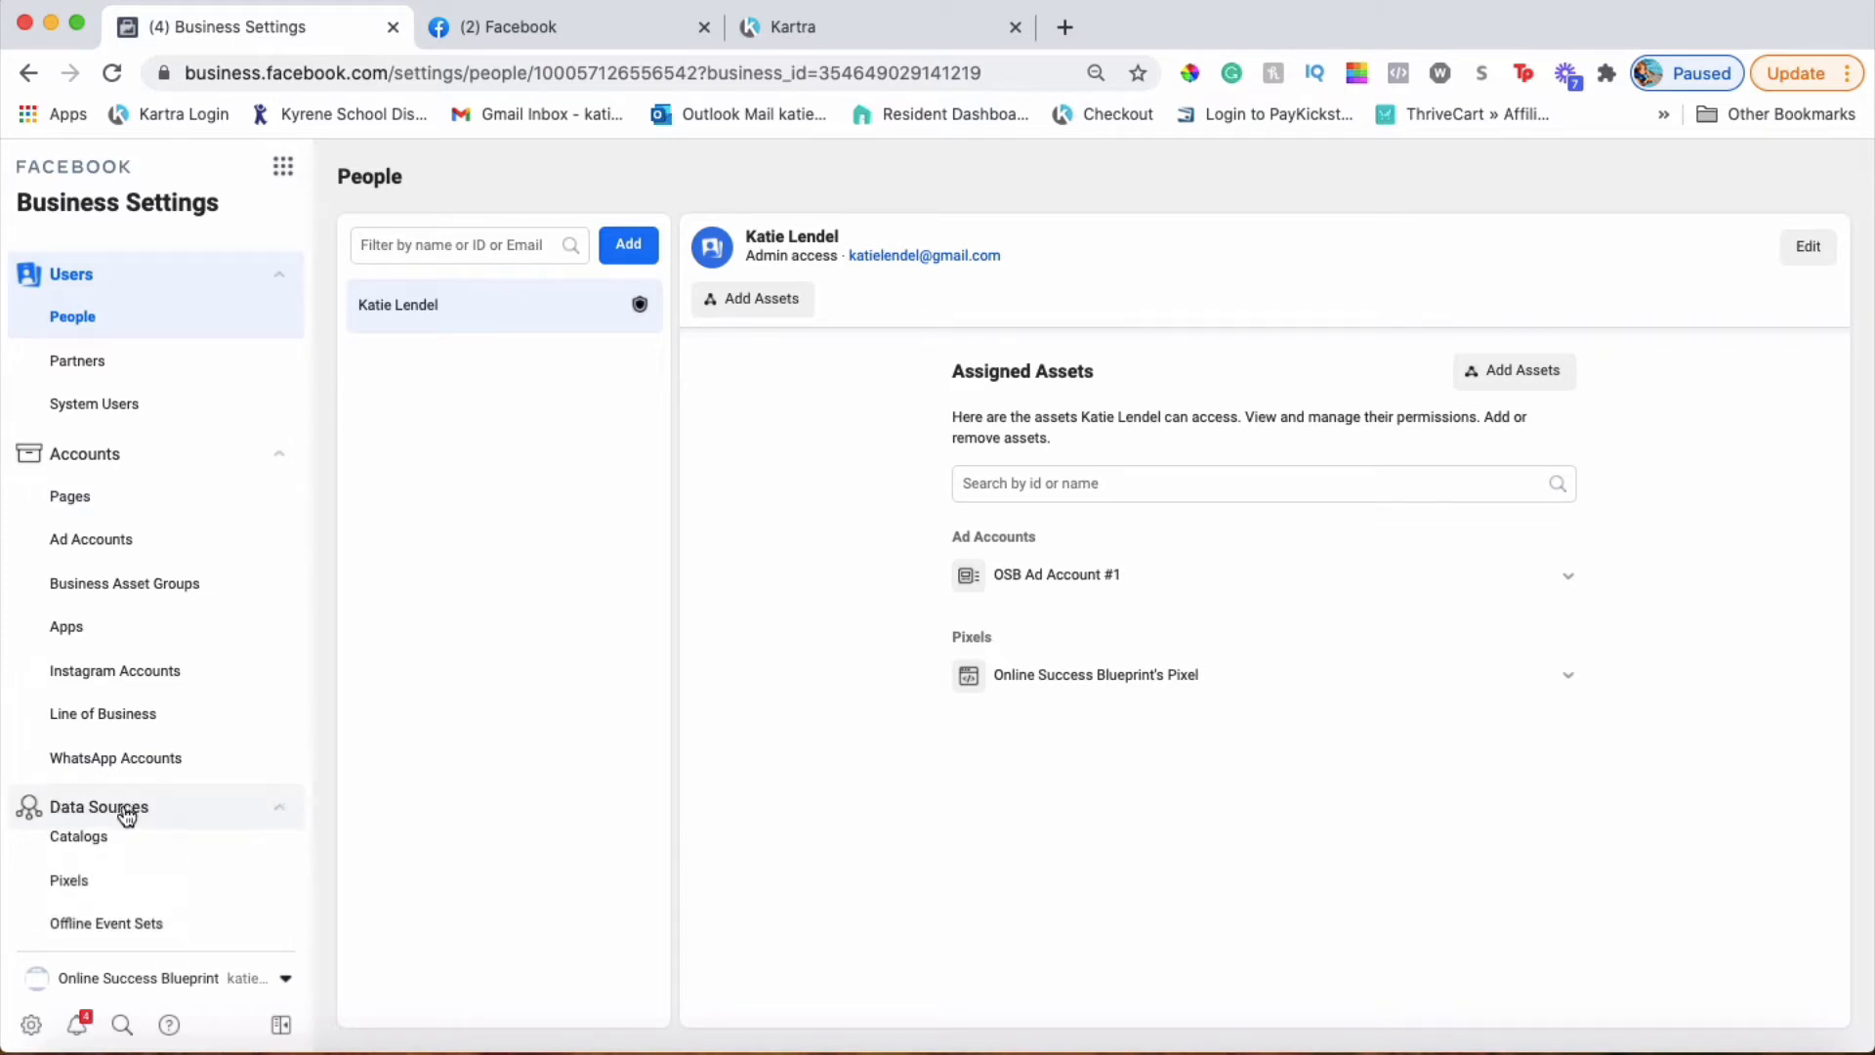
scroll(185, 810, down, 3)
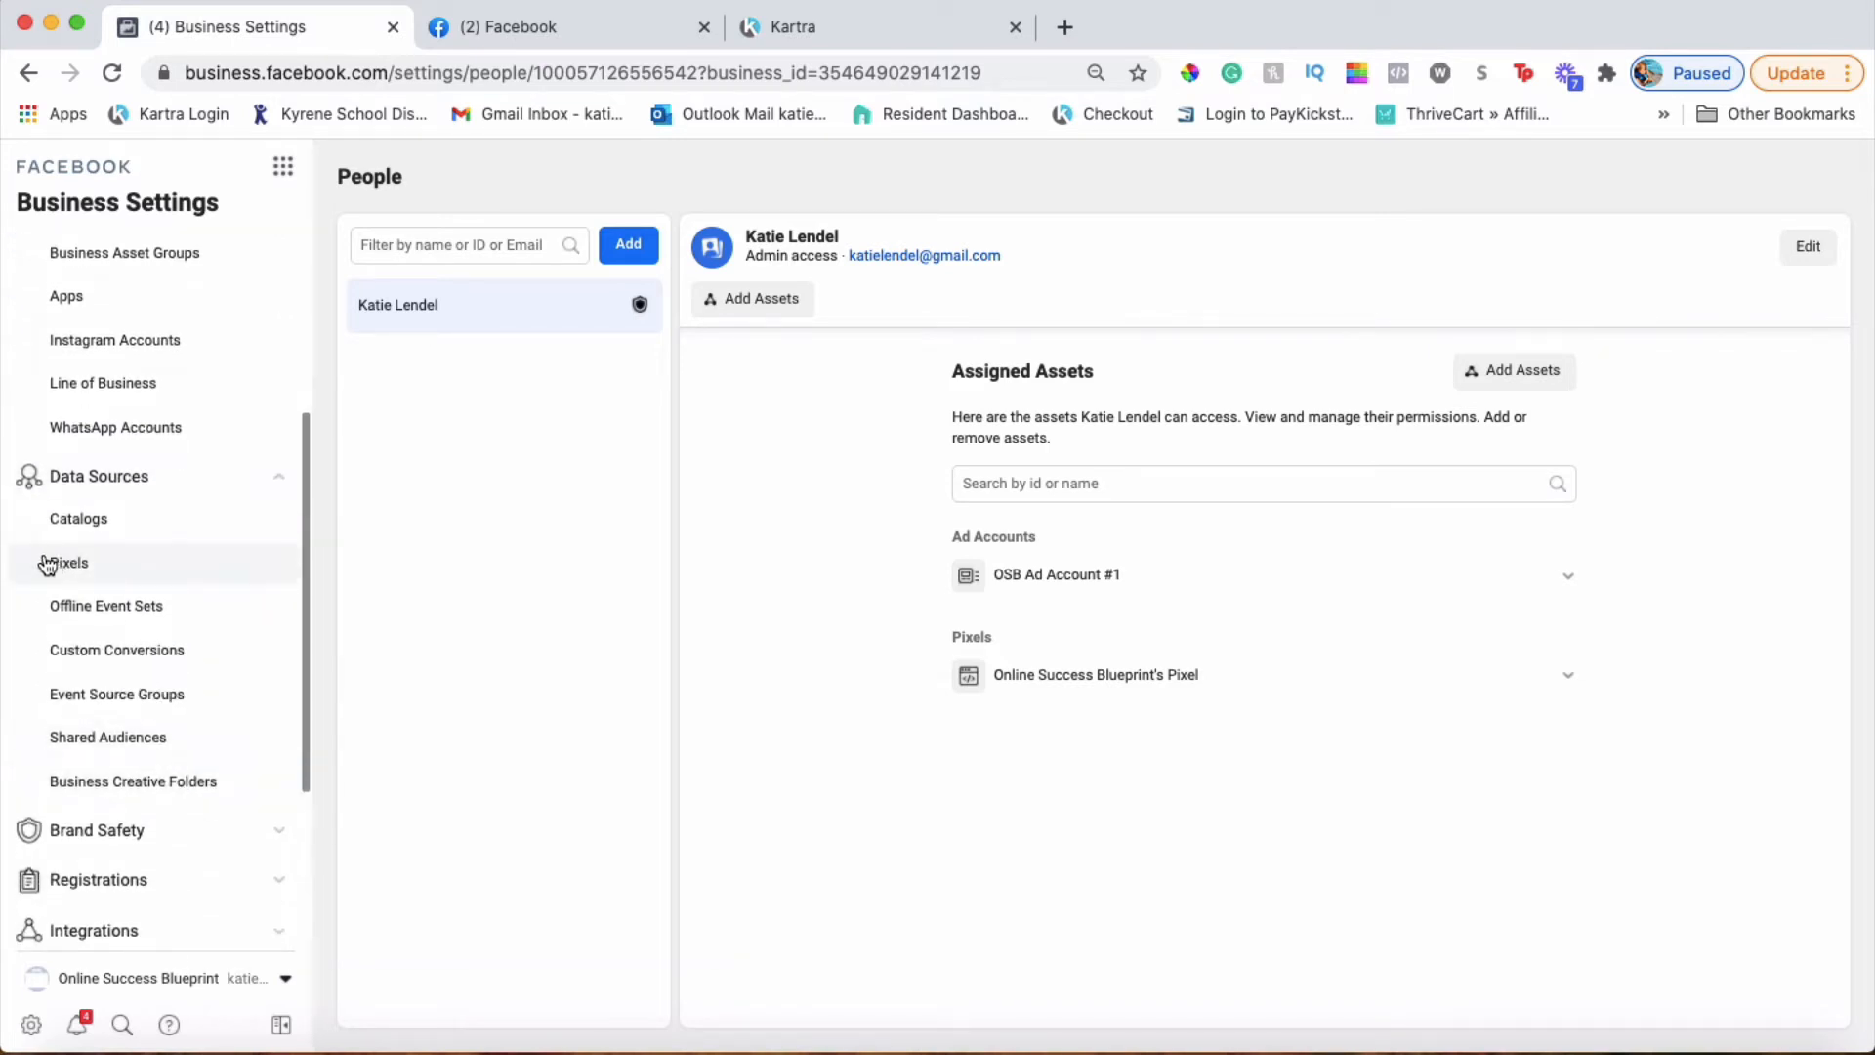
click(92, 574)
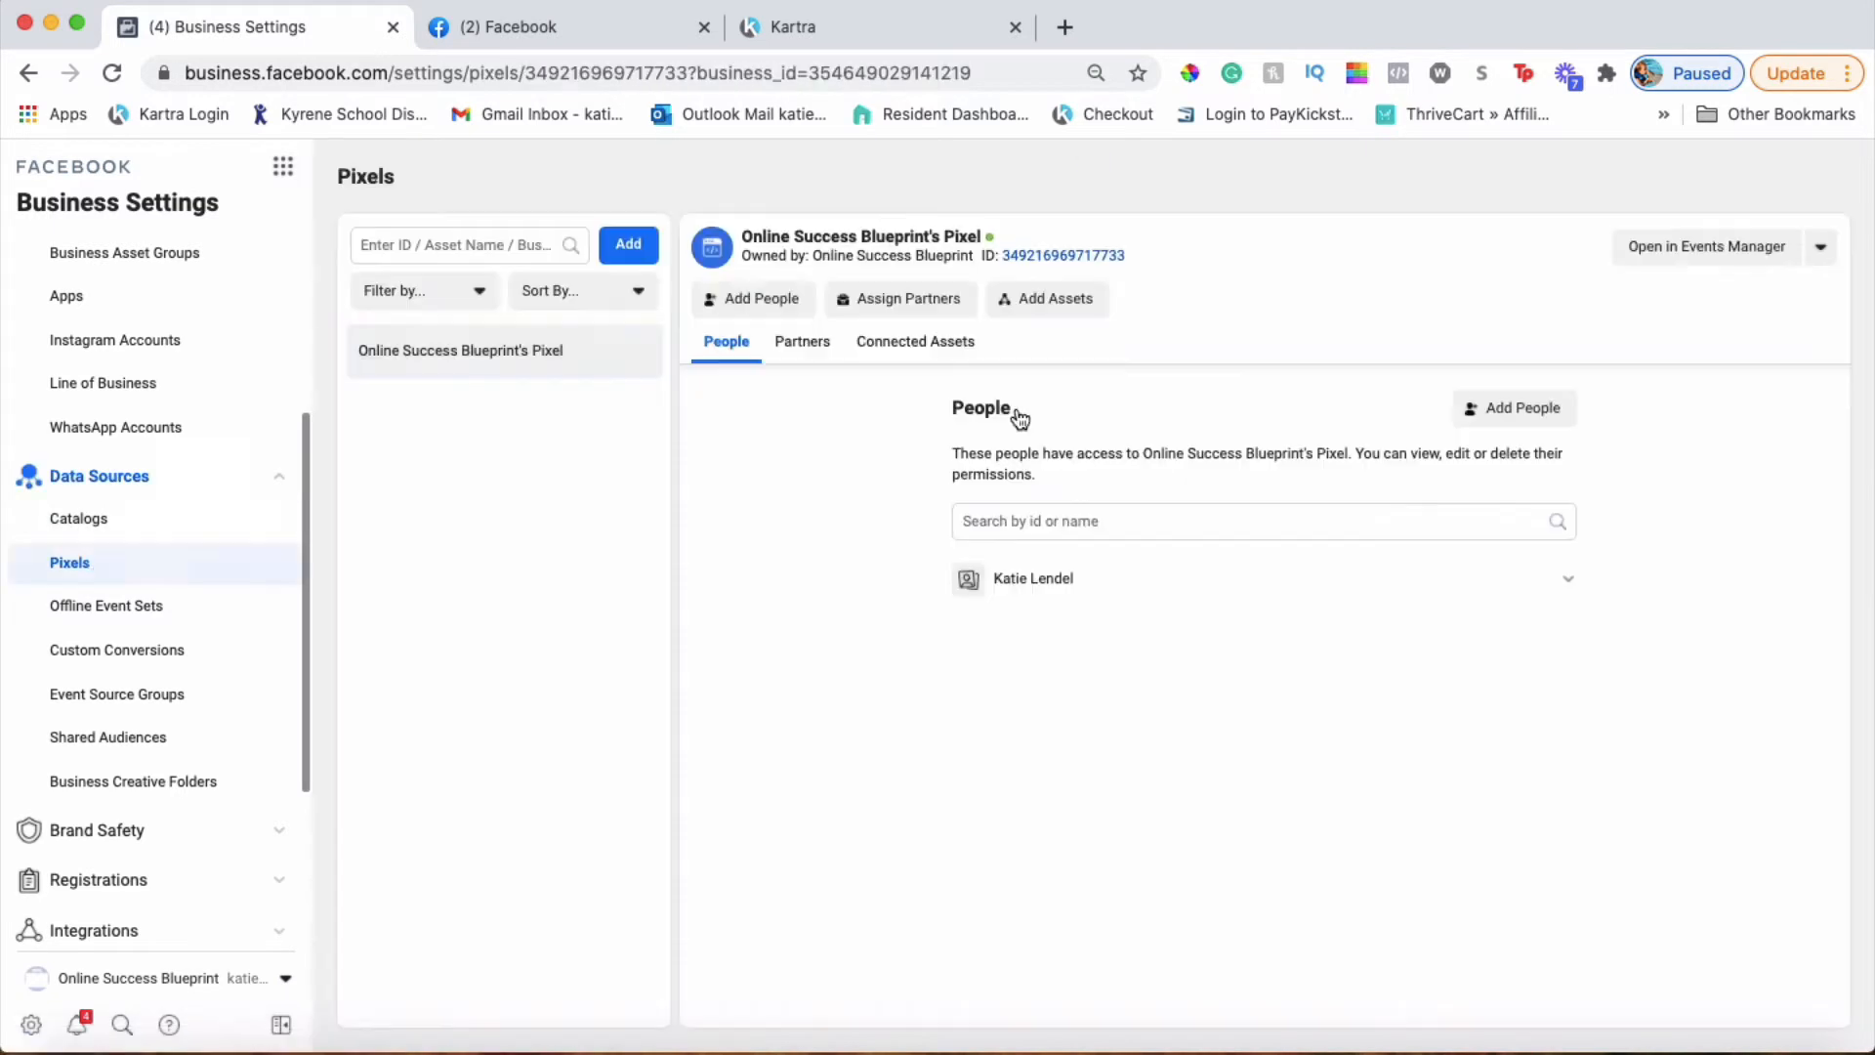
click(628, 243)
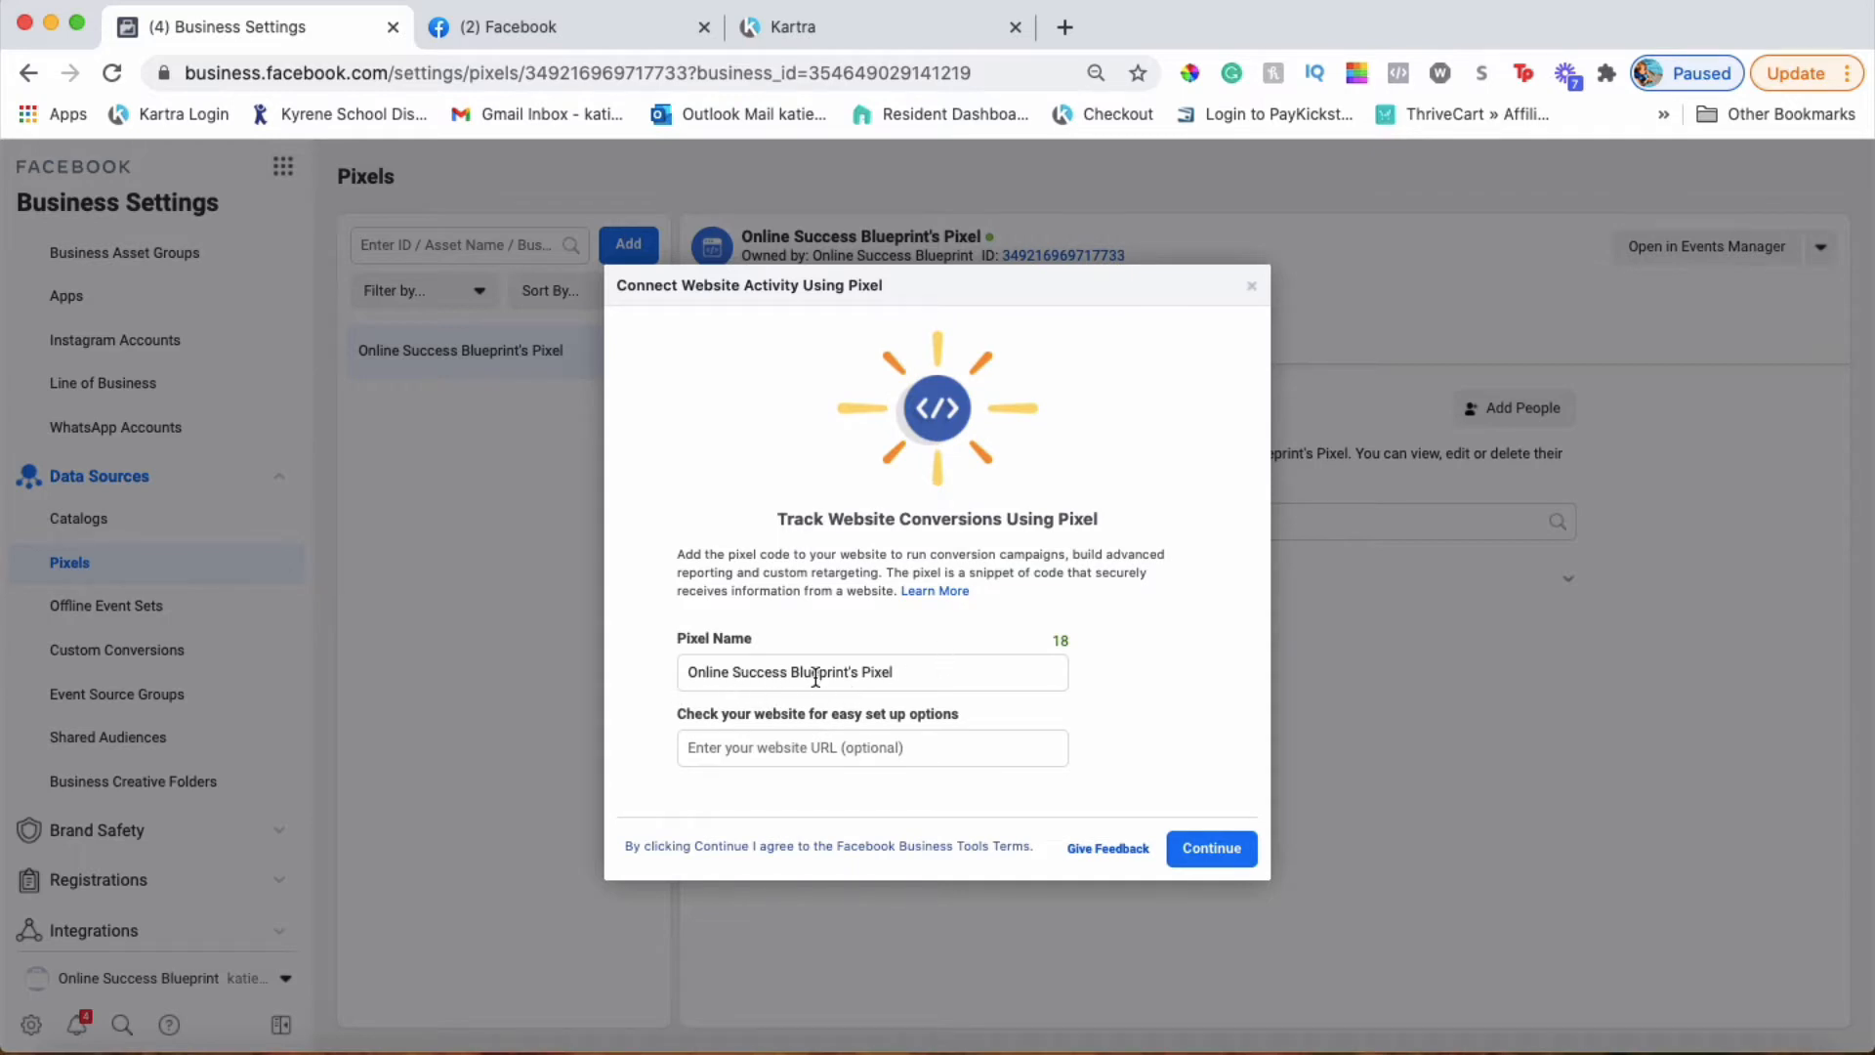
Replace the prefilled pixel name with 'Online Business Lounge' and create the pixel
click(688, 670)
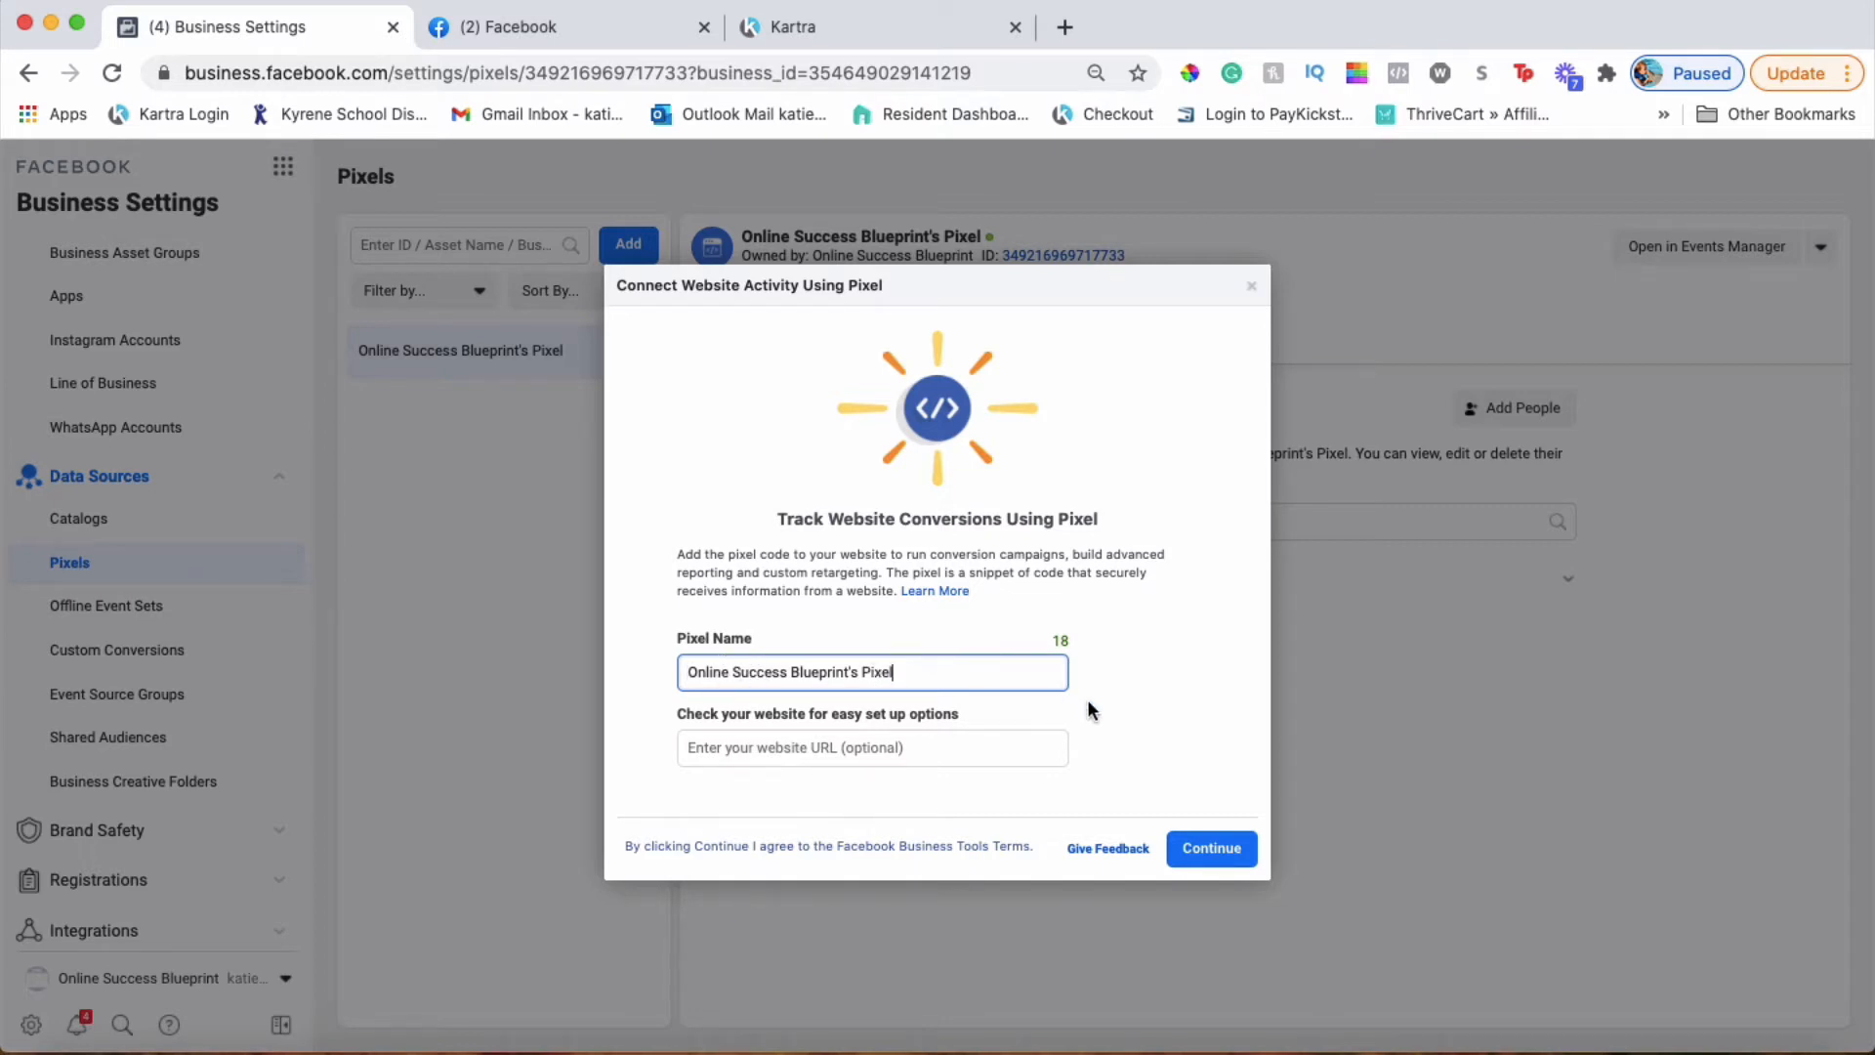
drag(952, 669, 625, 664)
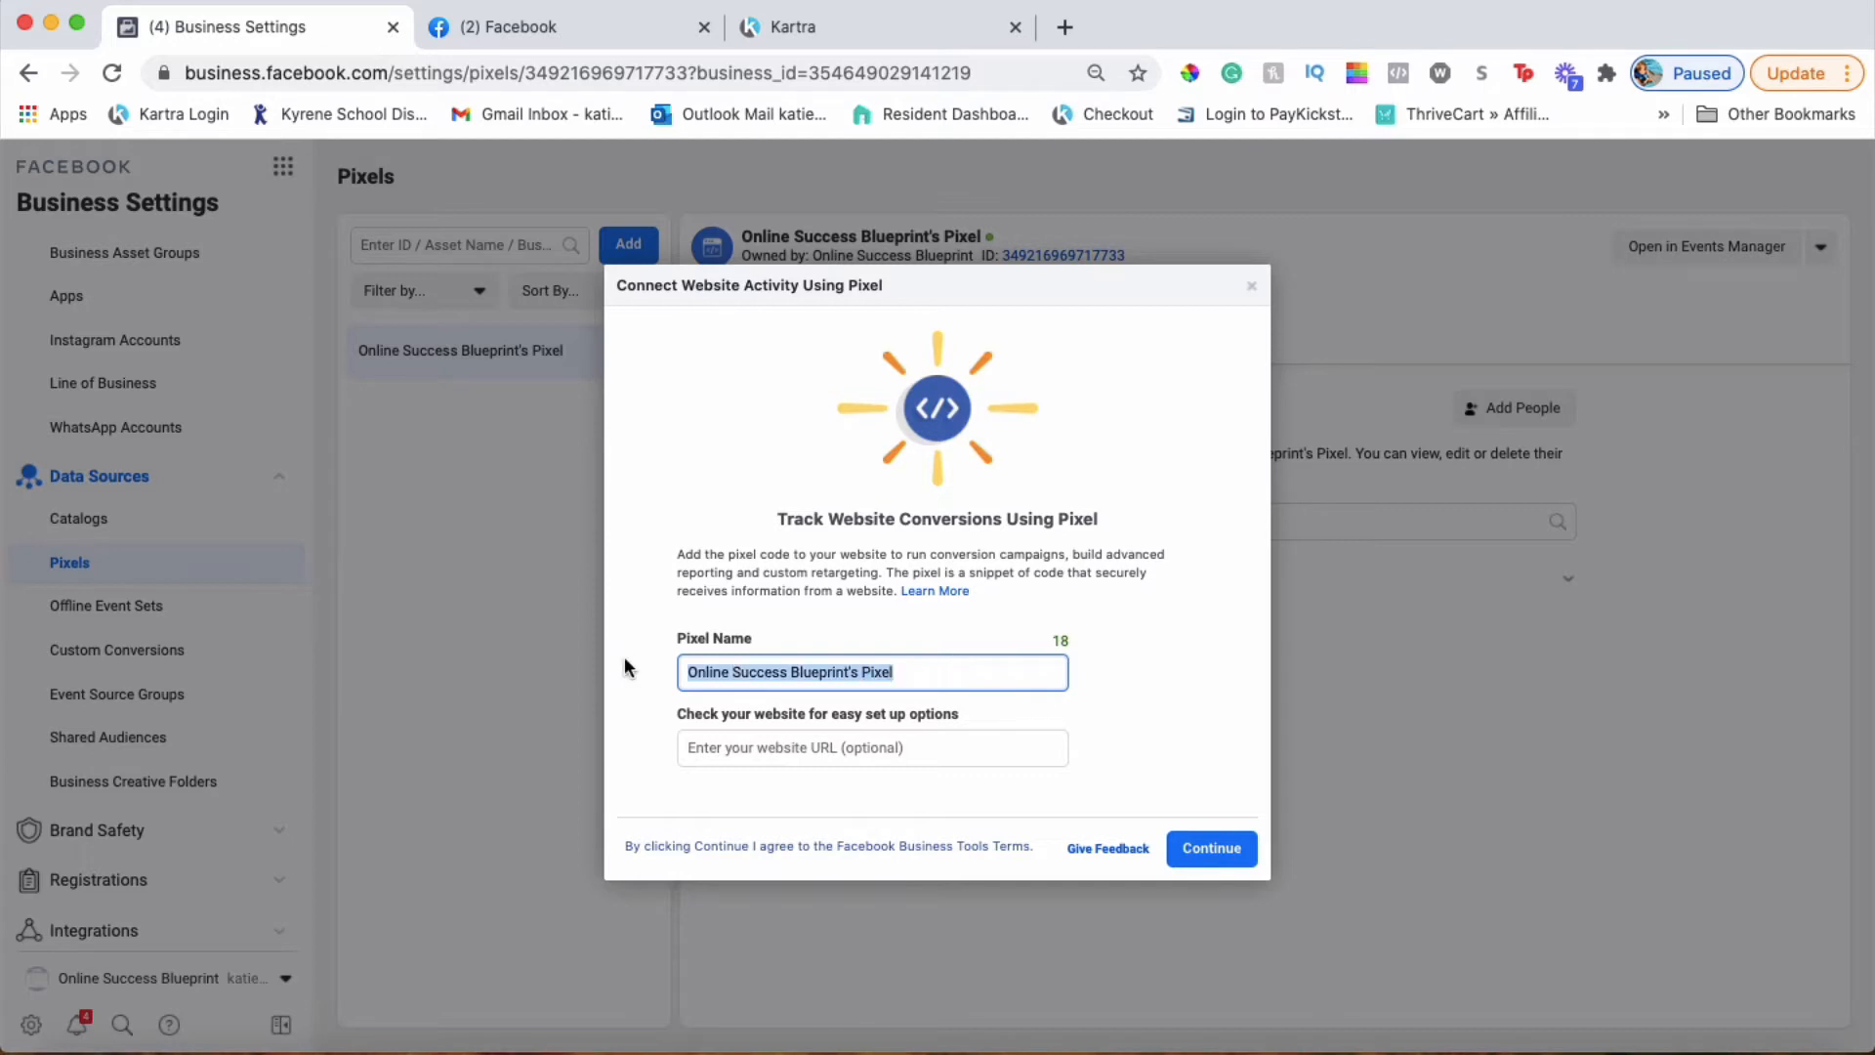
text(Online)
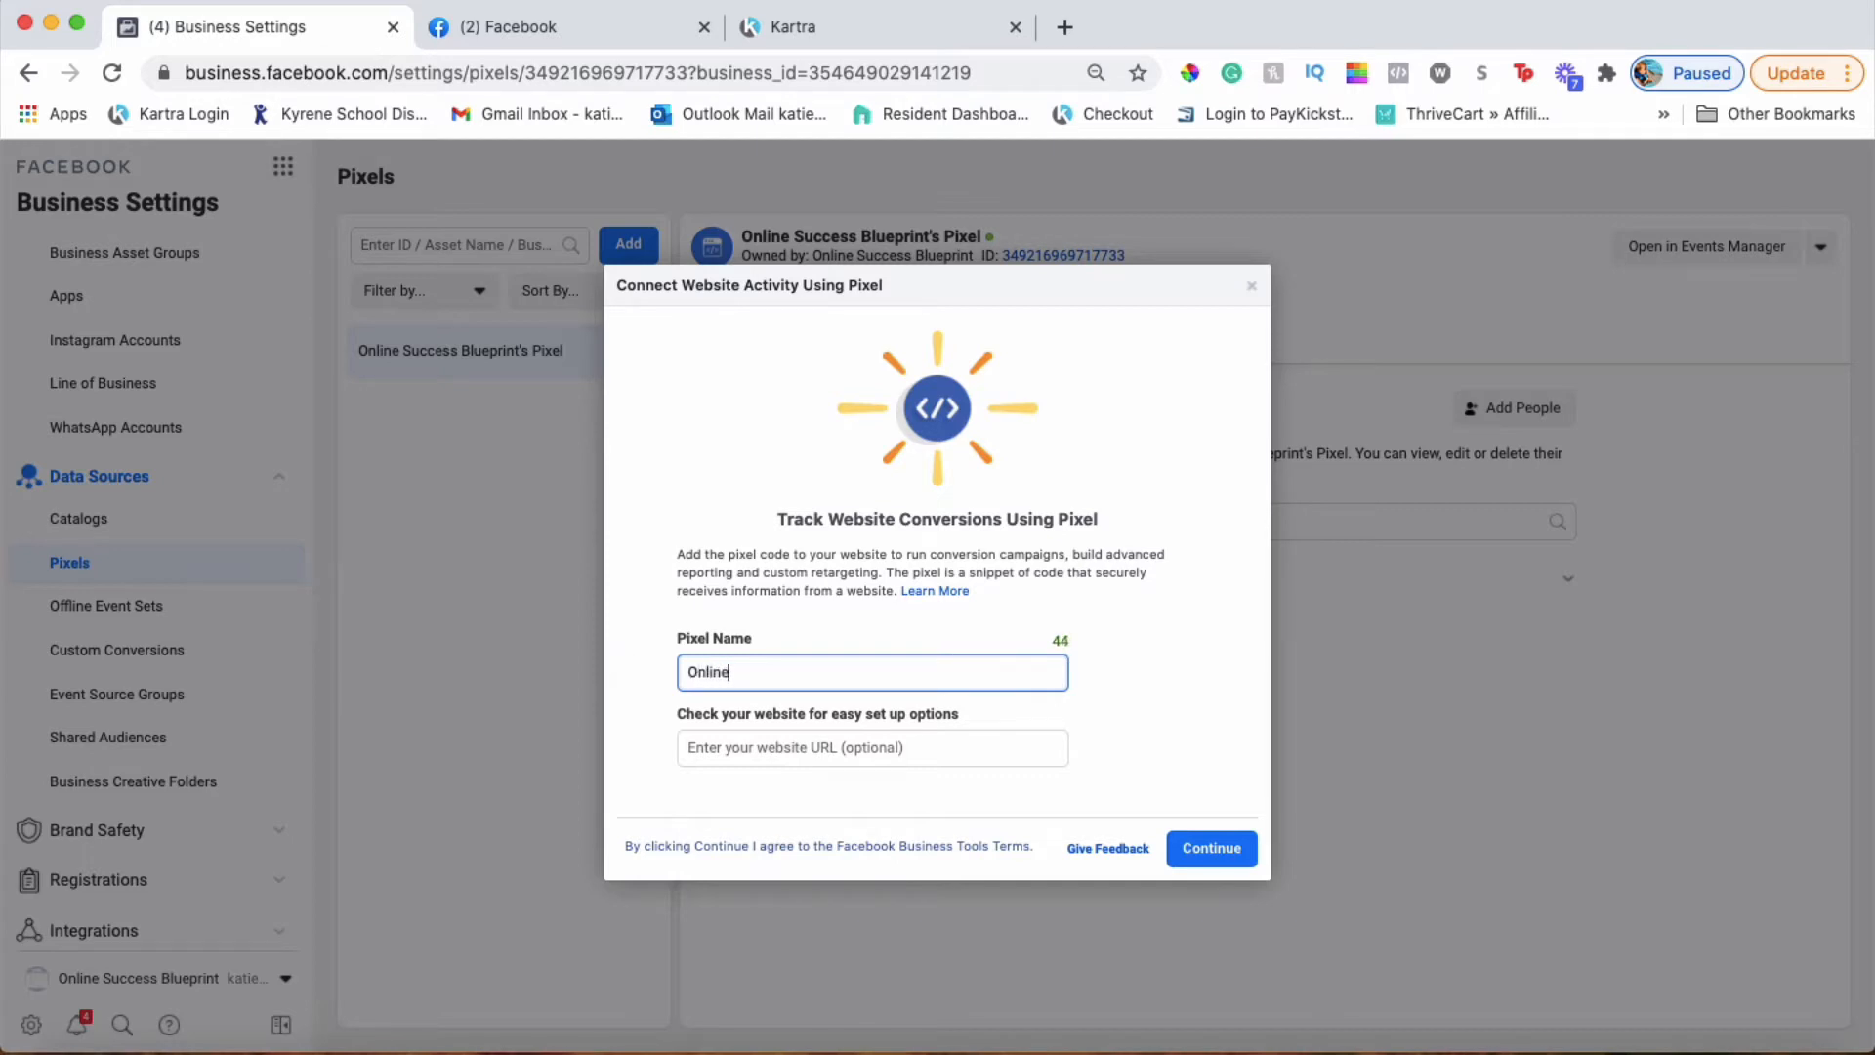
text( Business Lounge)
click(1234, 855)
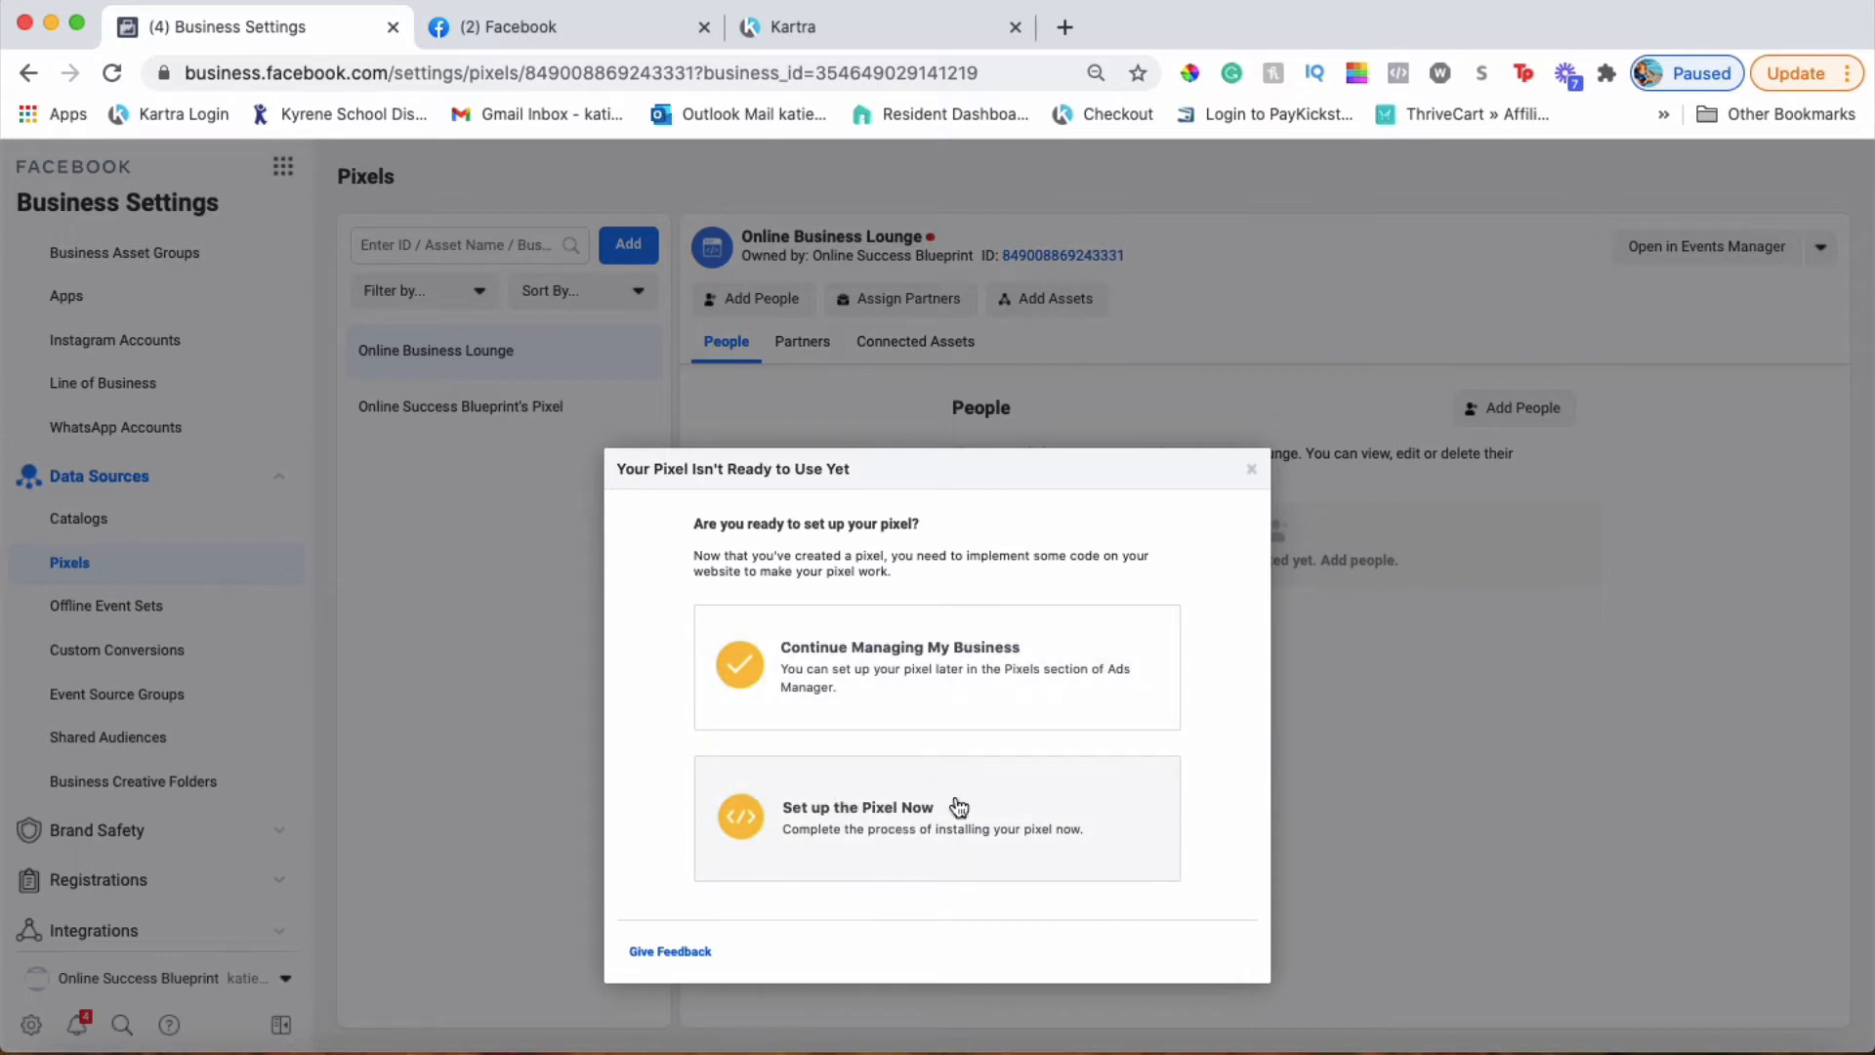
Choose manual installation for the new pixel, copy its base code, and switch to Kartra's Pages list
click(910, 822)
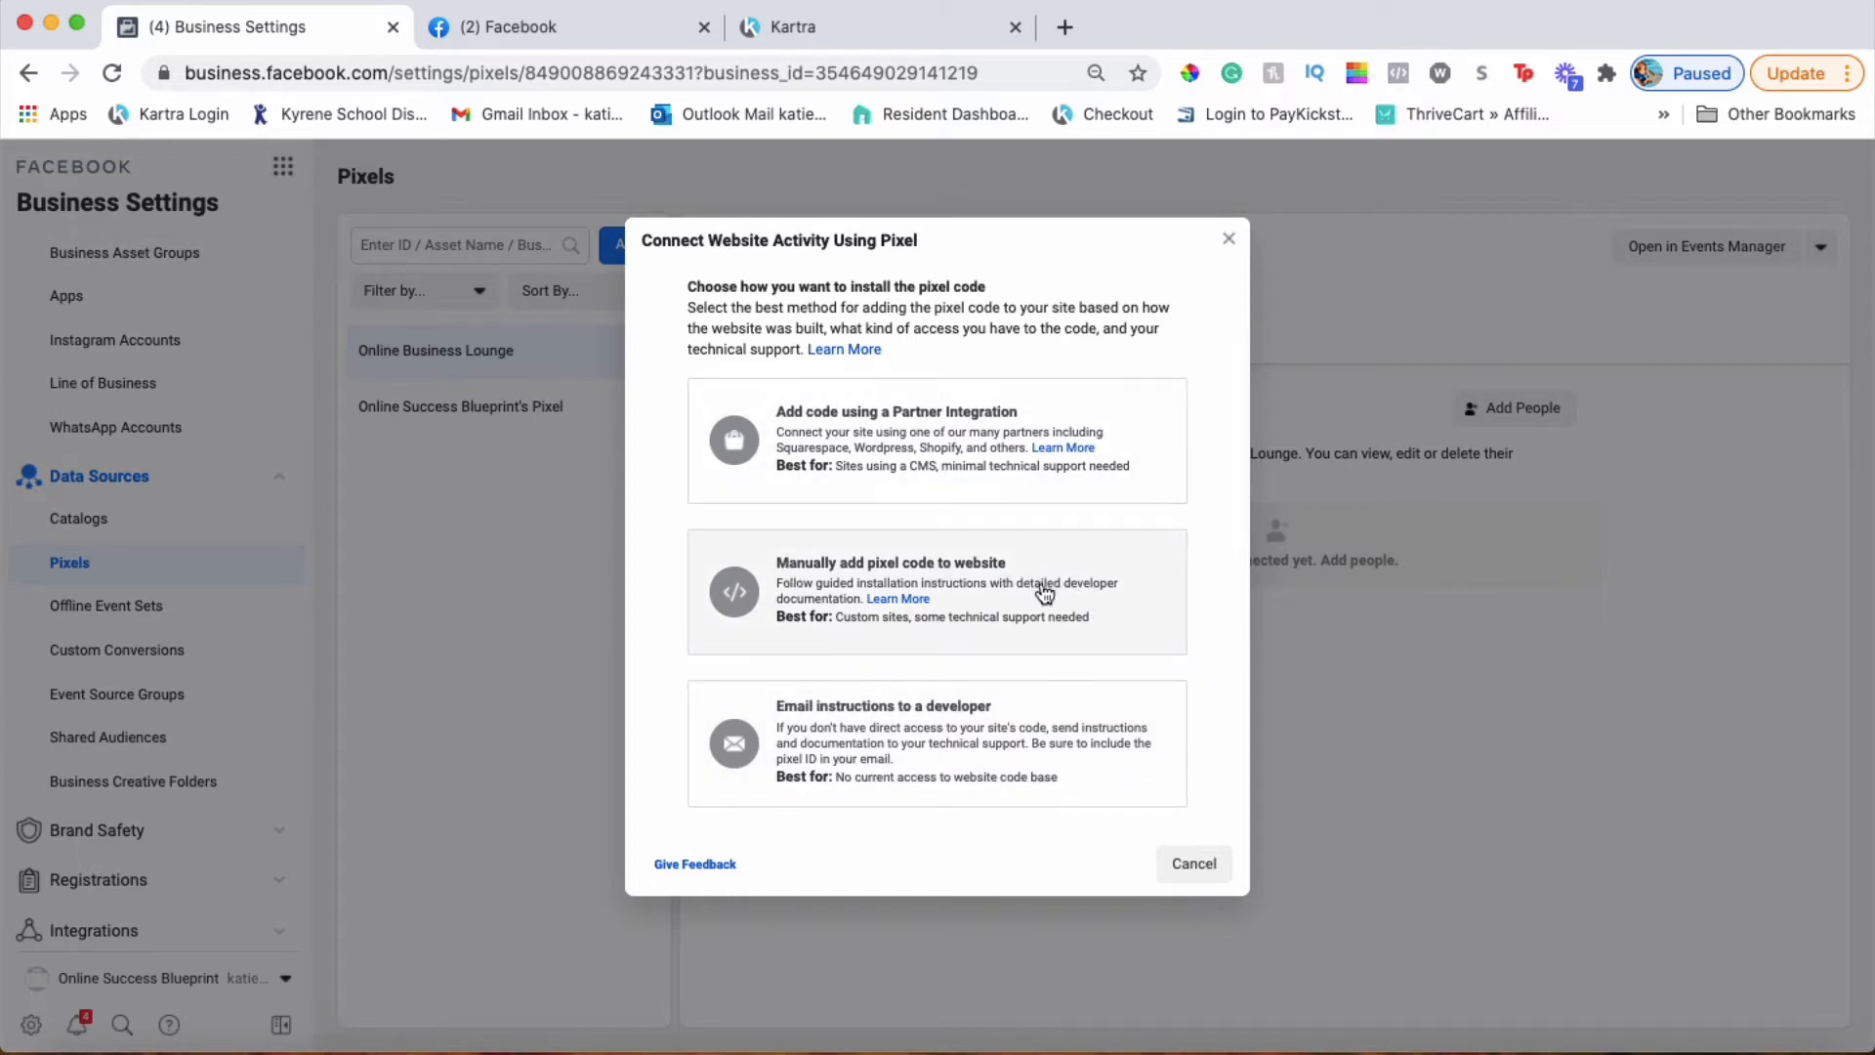
click(1049, 592)
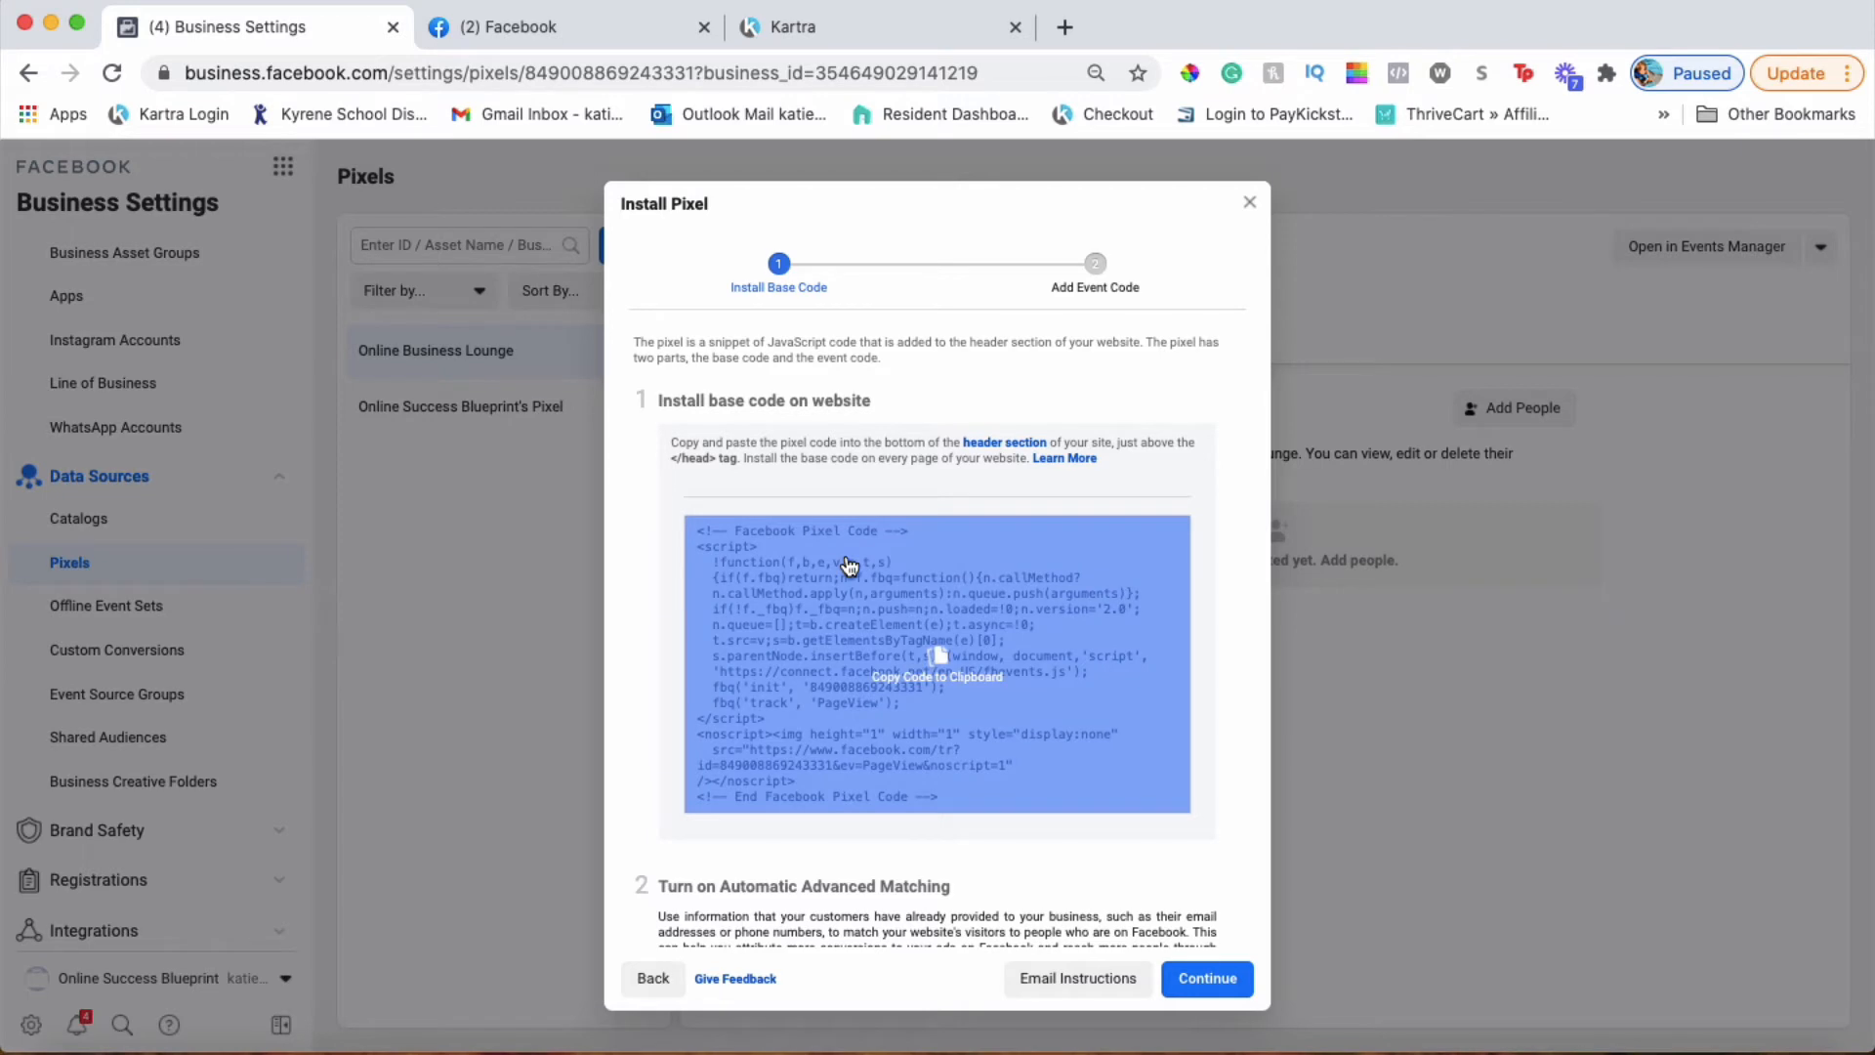
scroll(850, 566, down, 1)
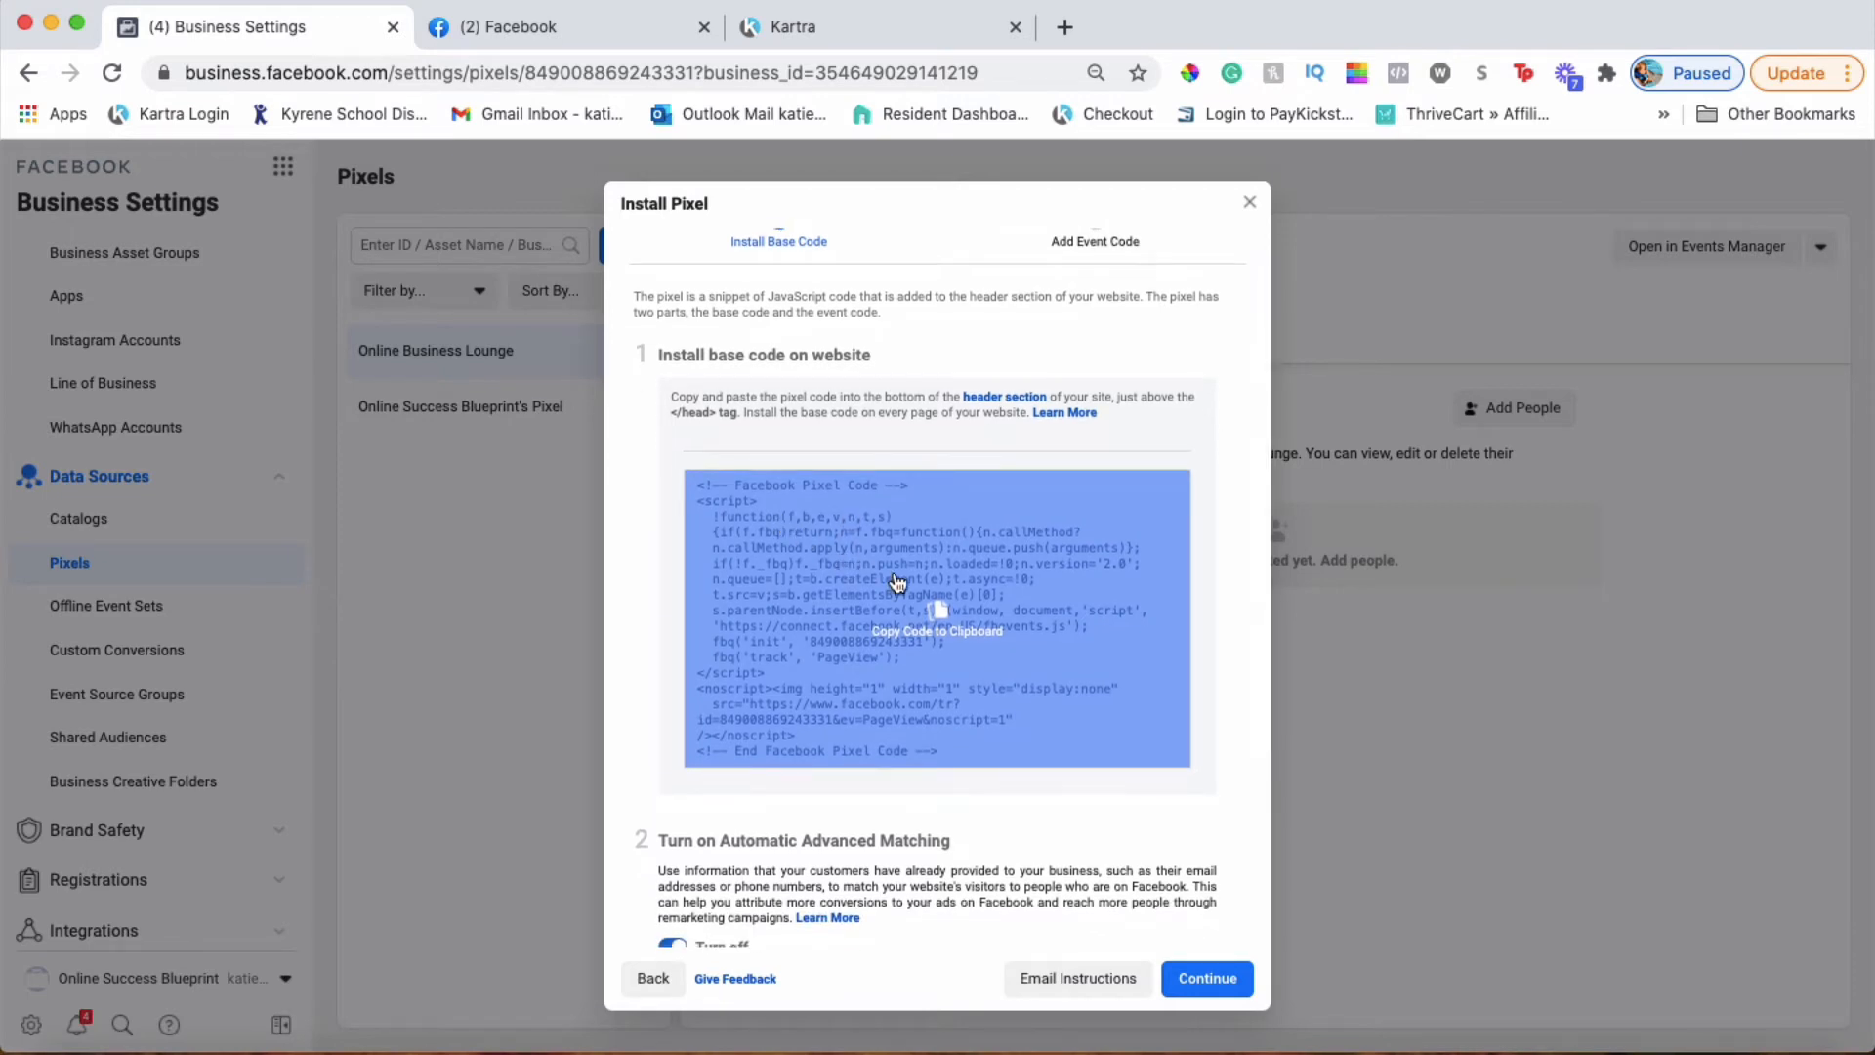
click(908, 554)
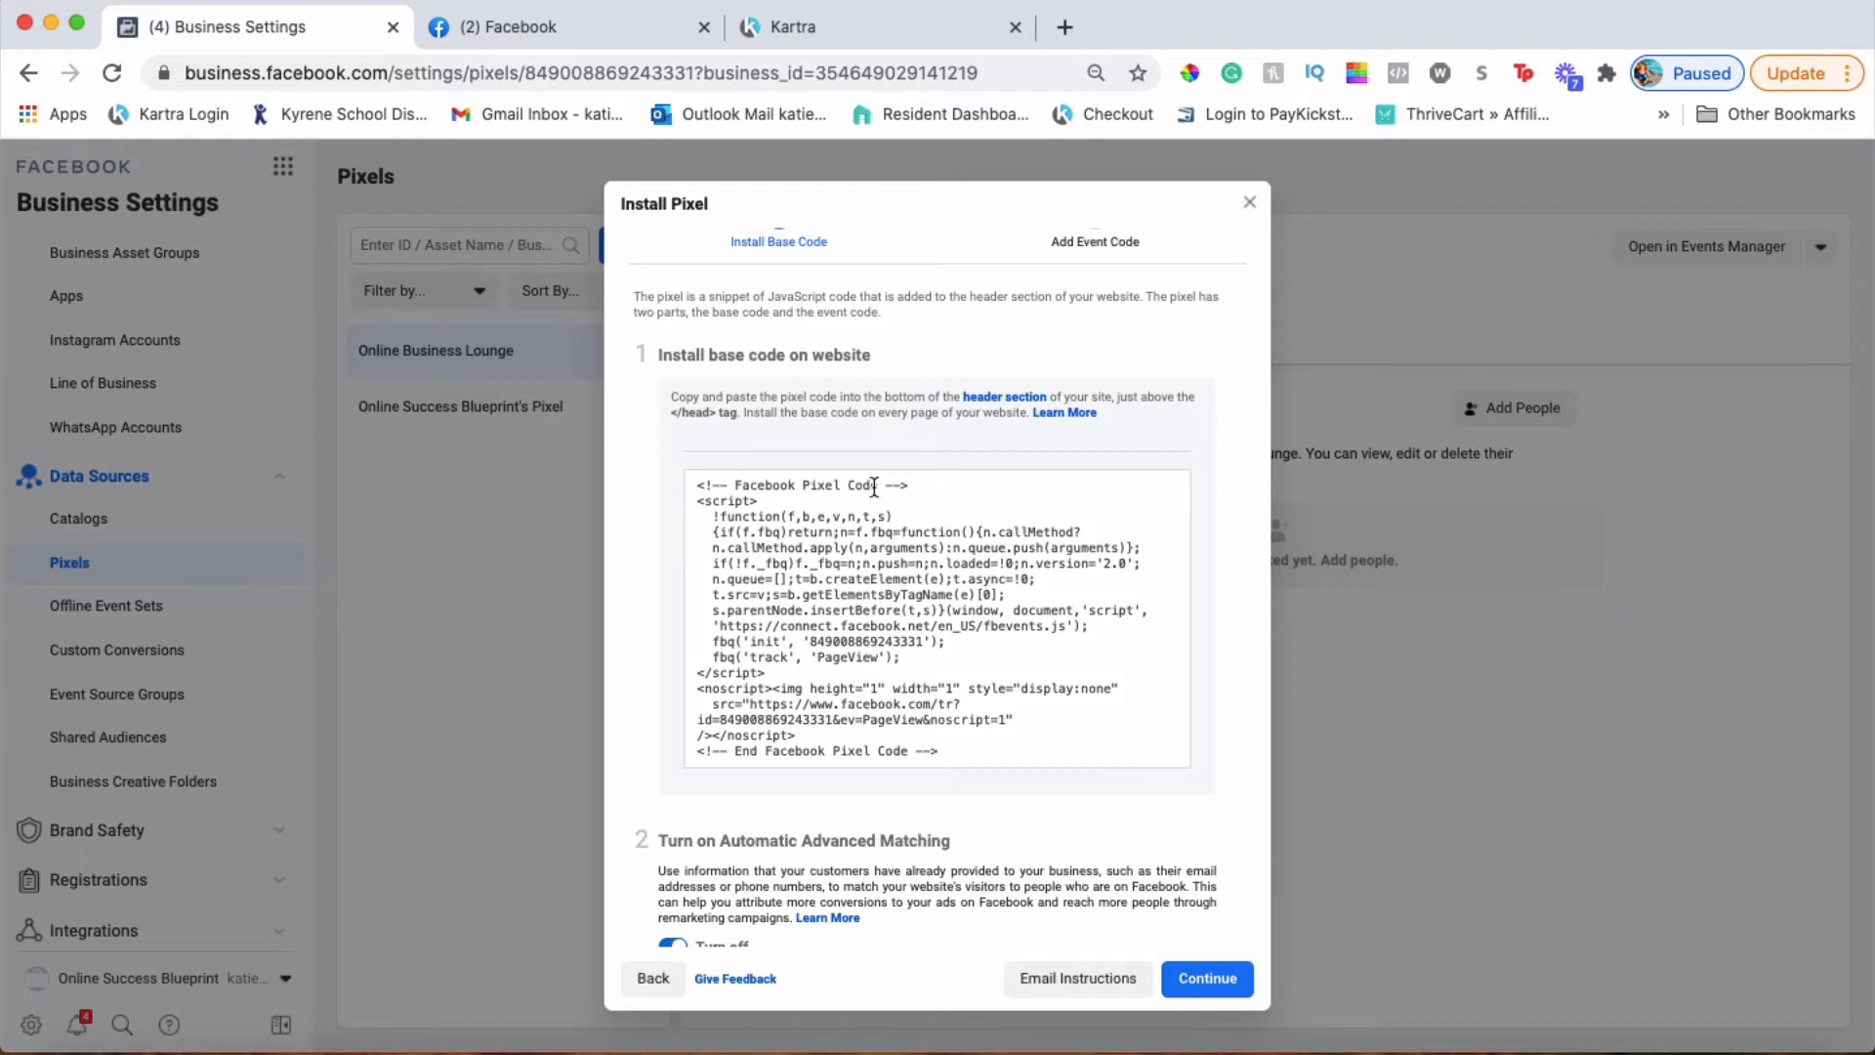
scroll(1063, 595, down, 1)
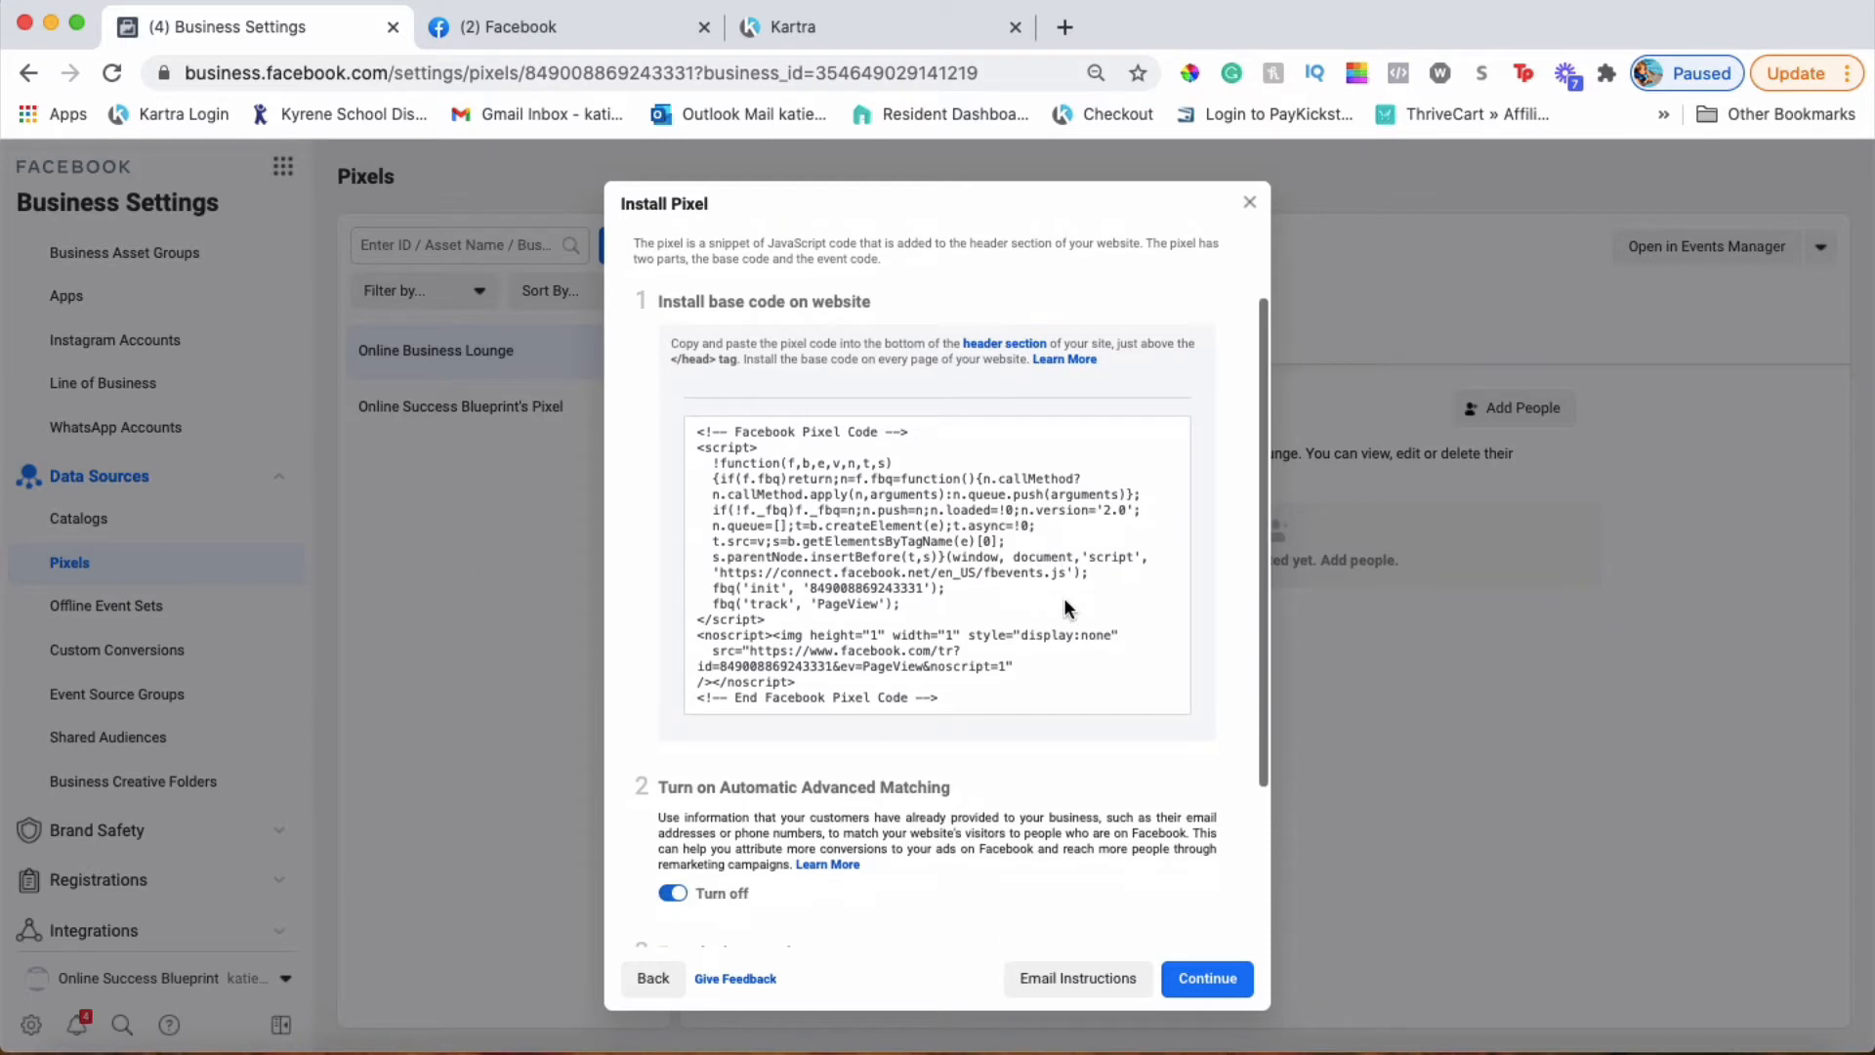
click(836, 27)
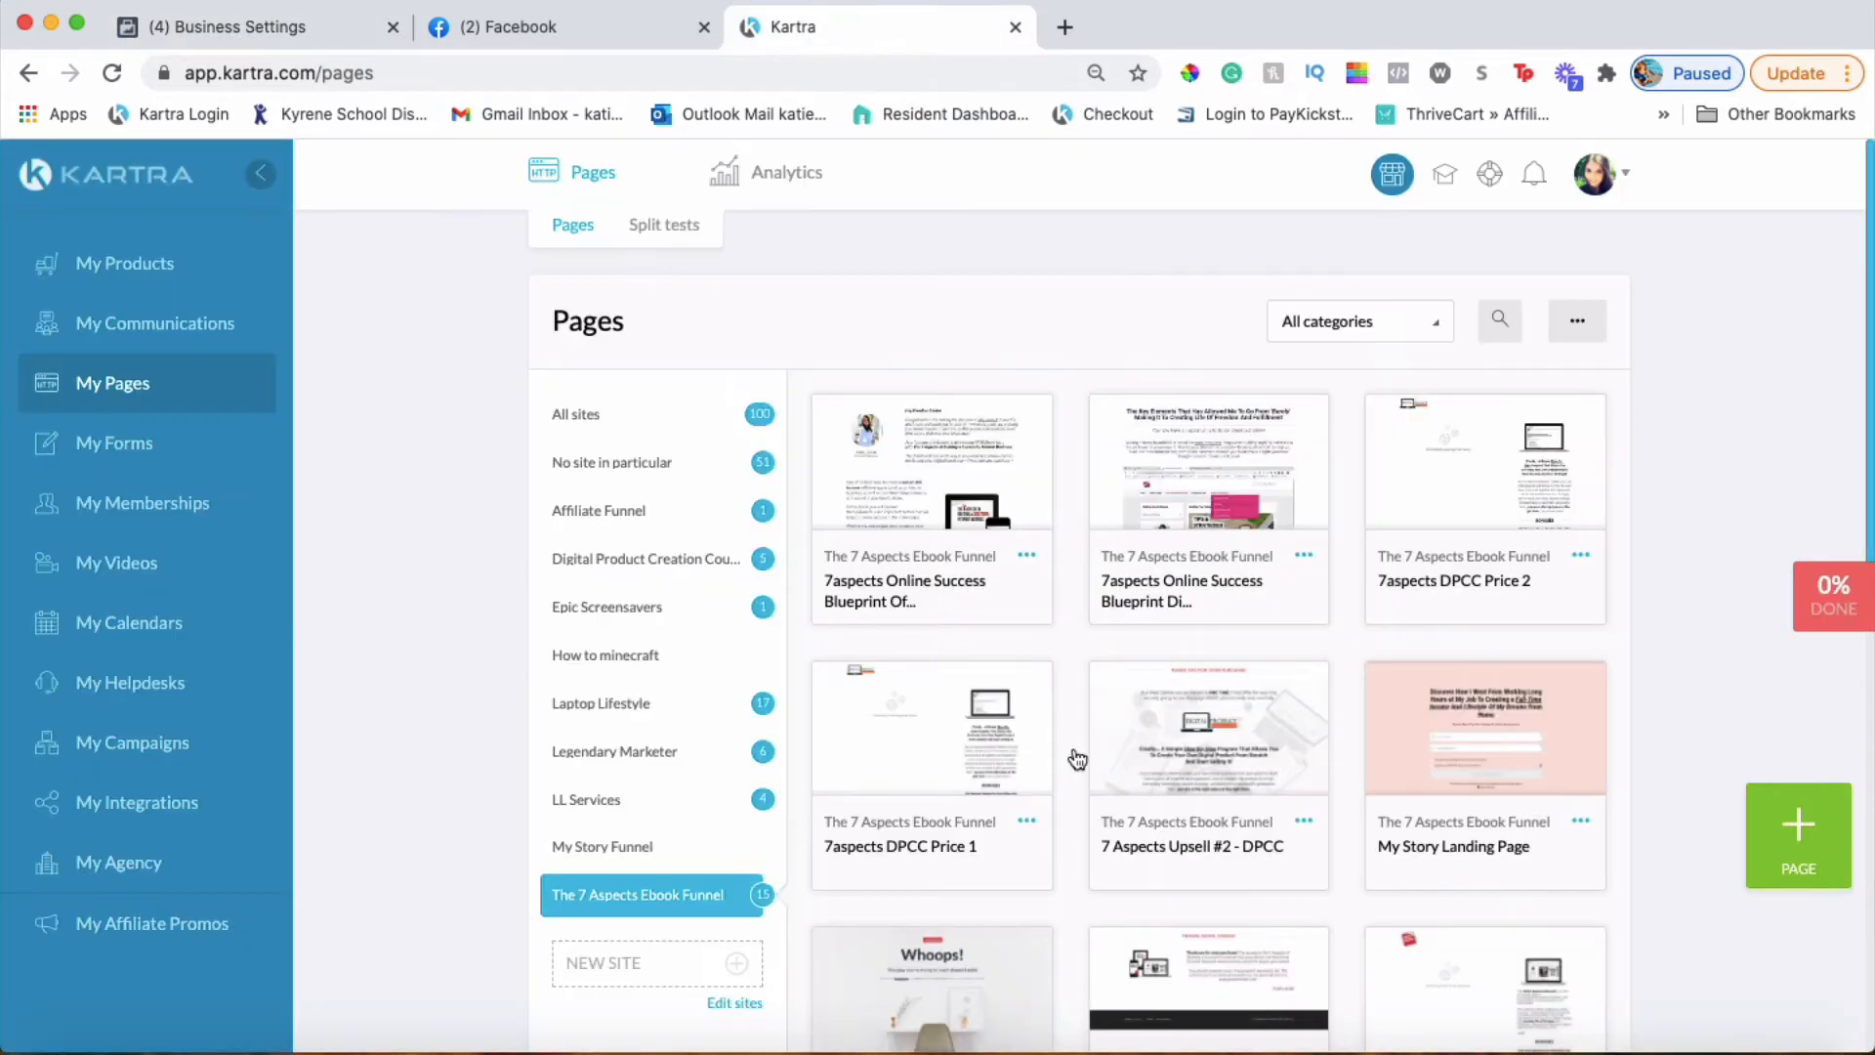
Scroll to The 7 Aspects Ebook Funnel and open the 7aspects Ebook Optin Page card's options menu
scroll(1464, 508, down, 1)
scroll(1479, 525, down, 1)
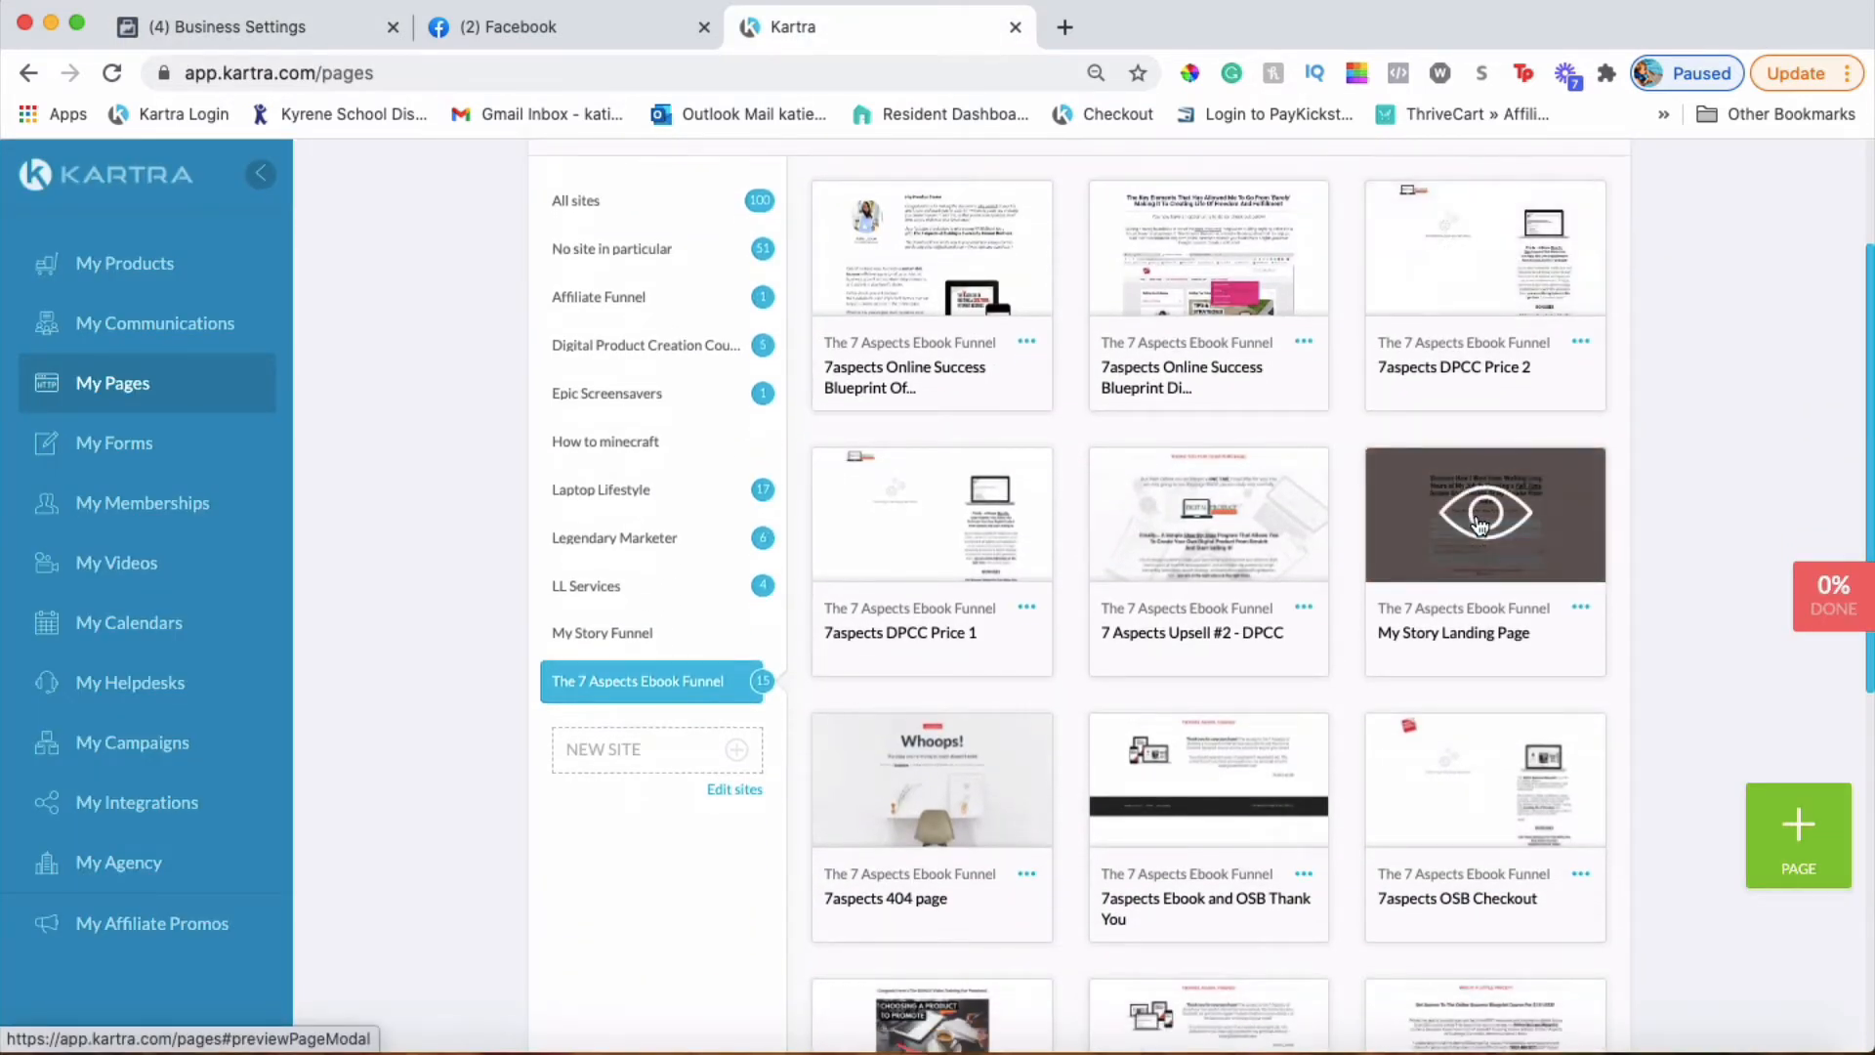
scroll(1489, 489, down, 1)
scroll(1497, 459, down, 5)
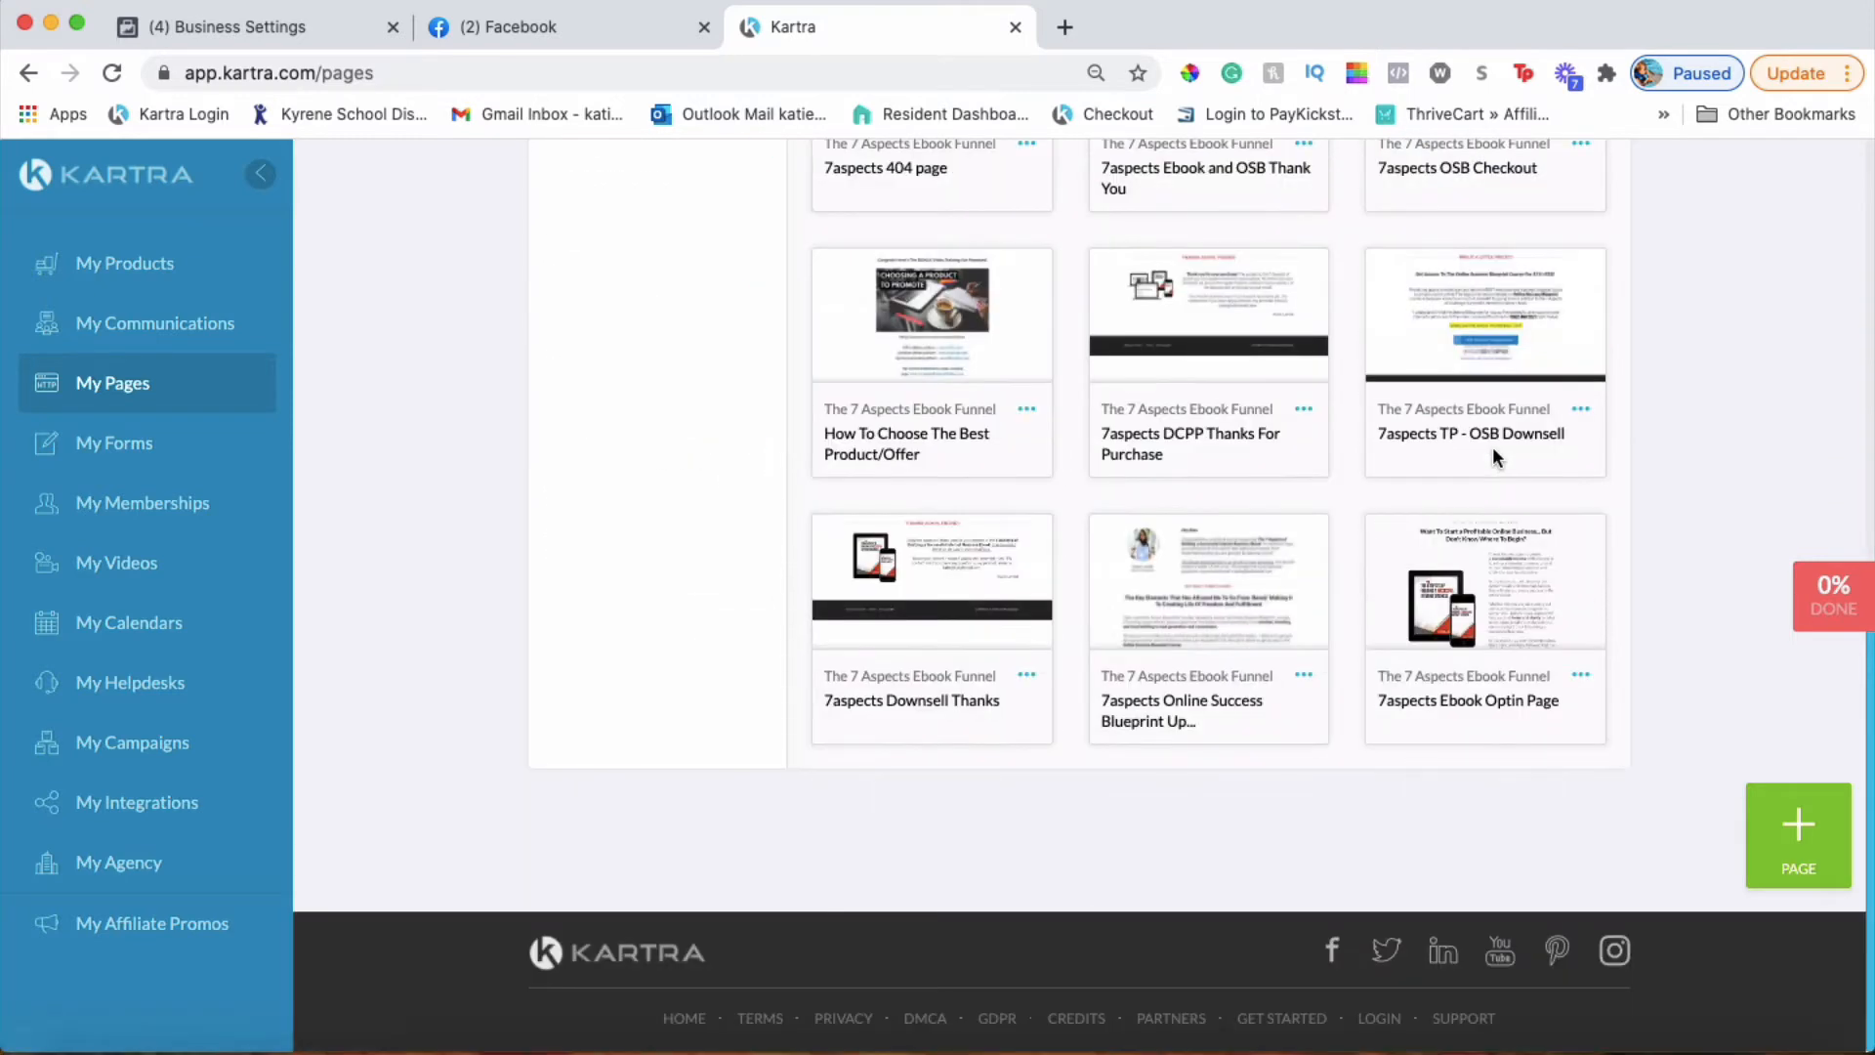
click(1582, 678)
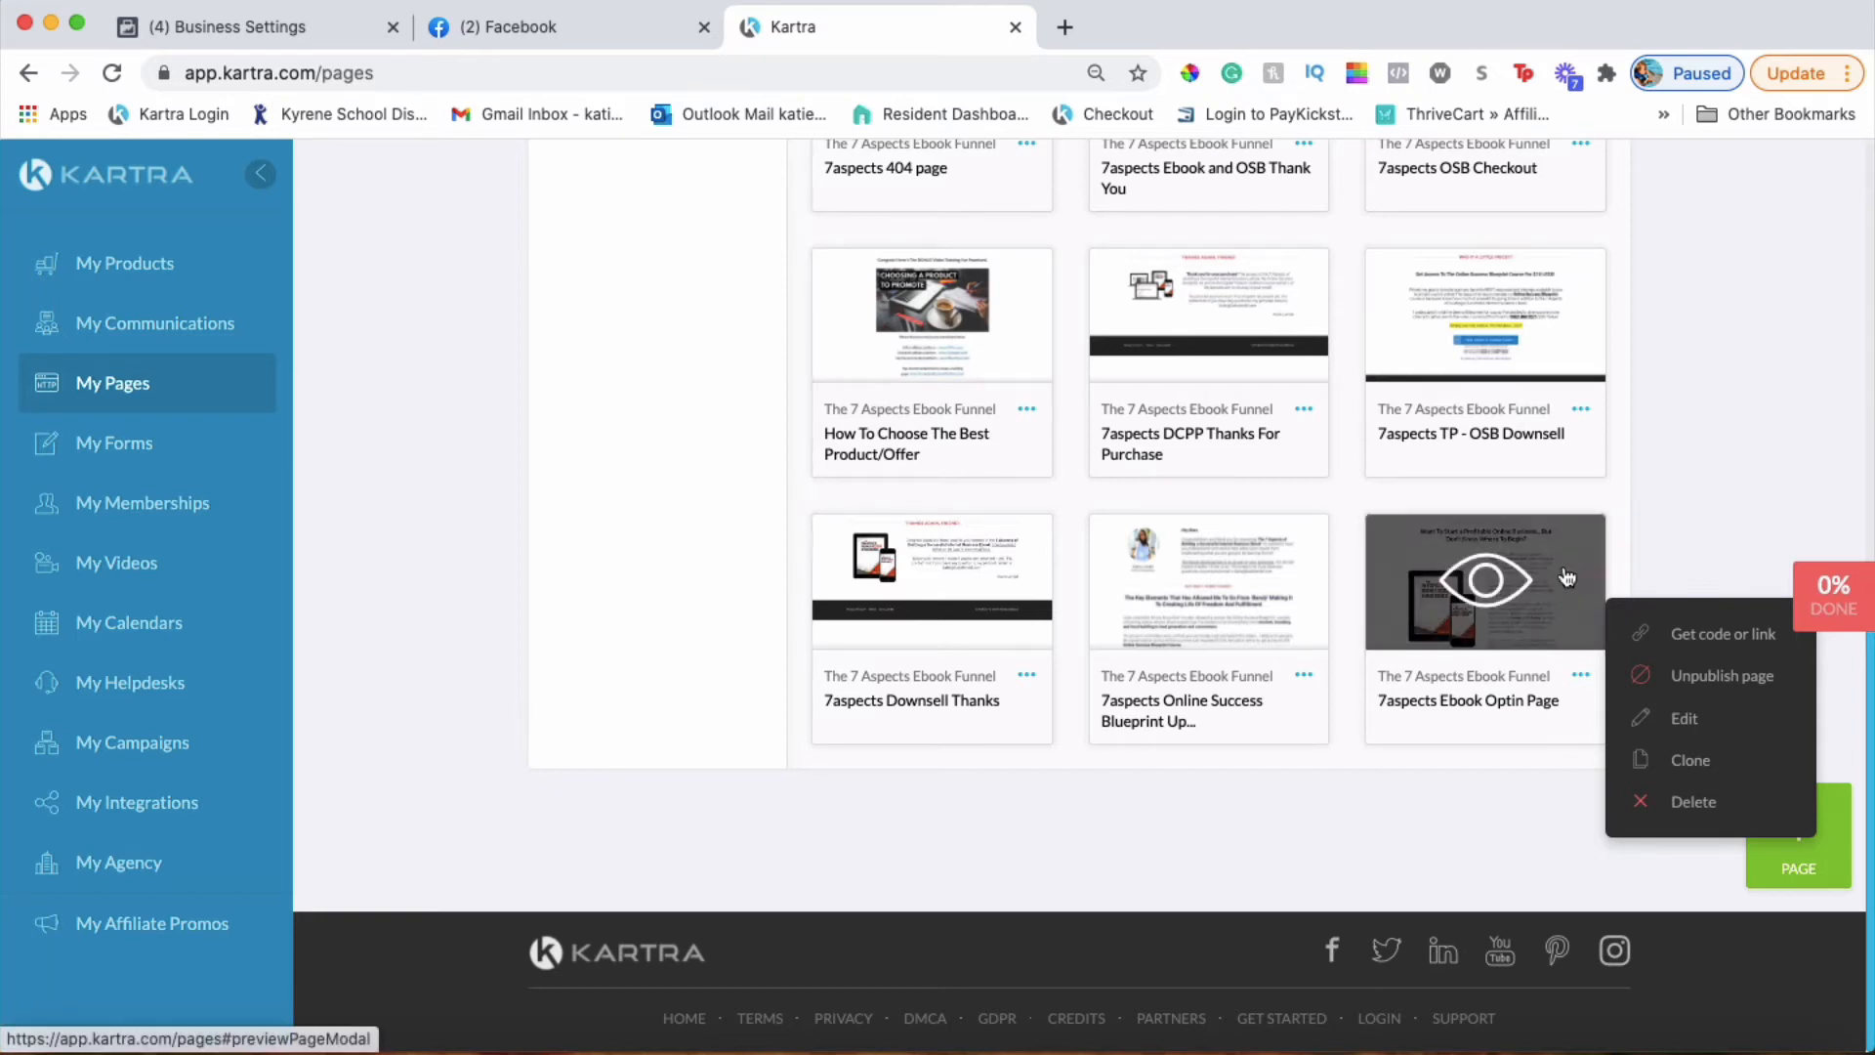
click(1672, 404)
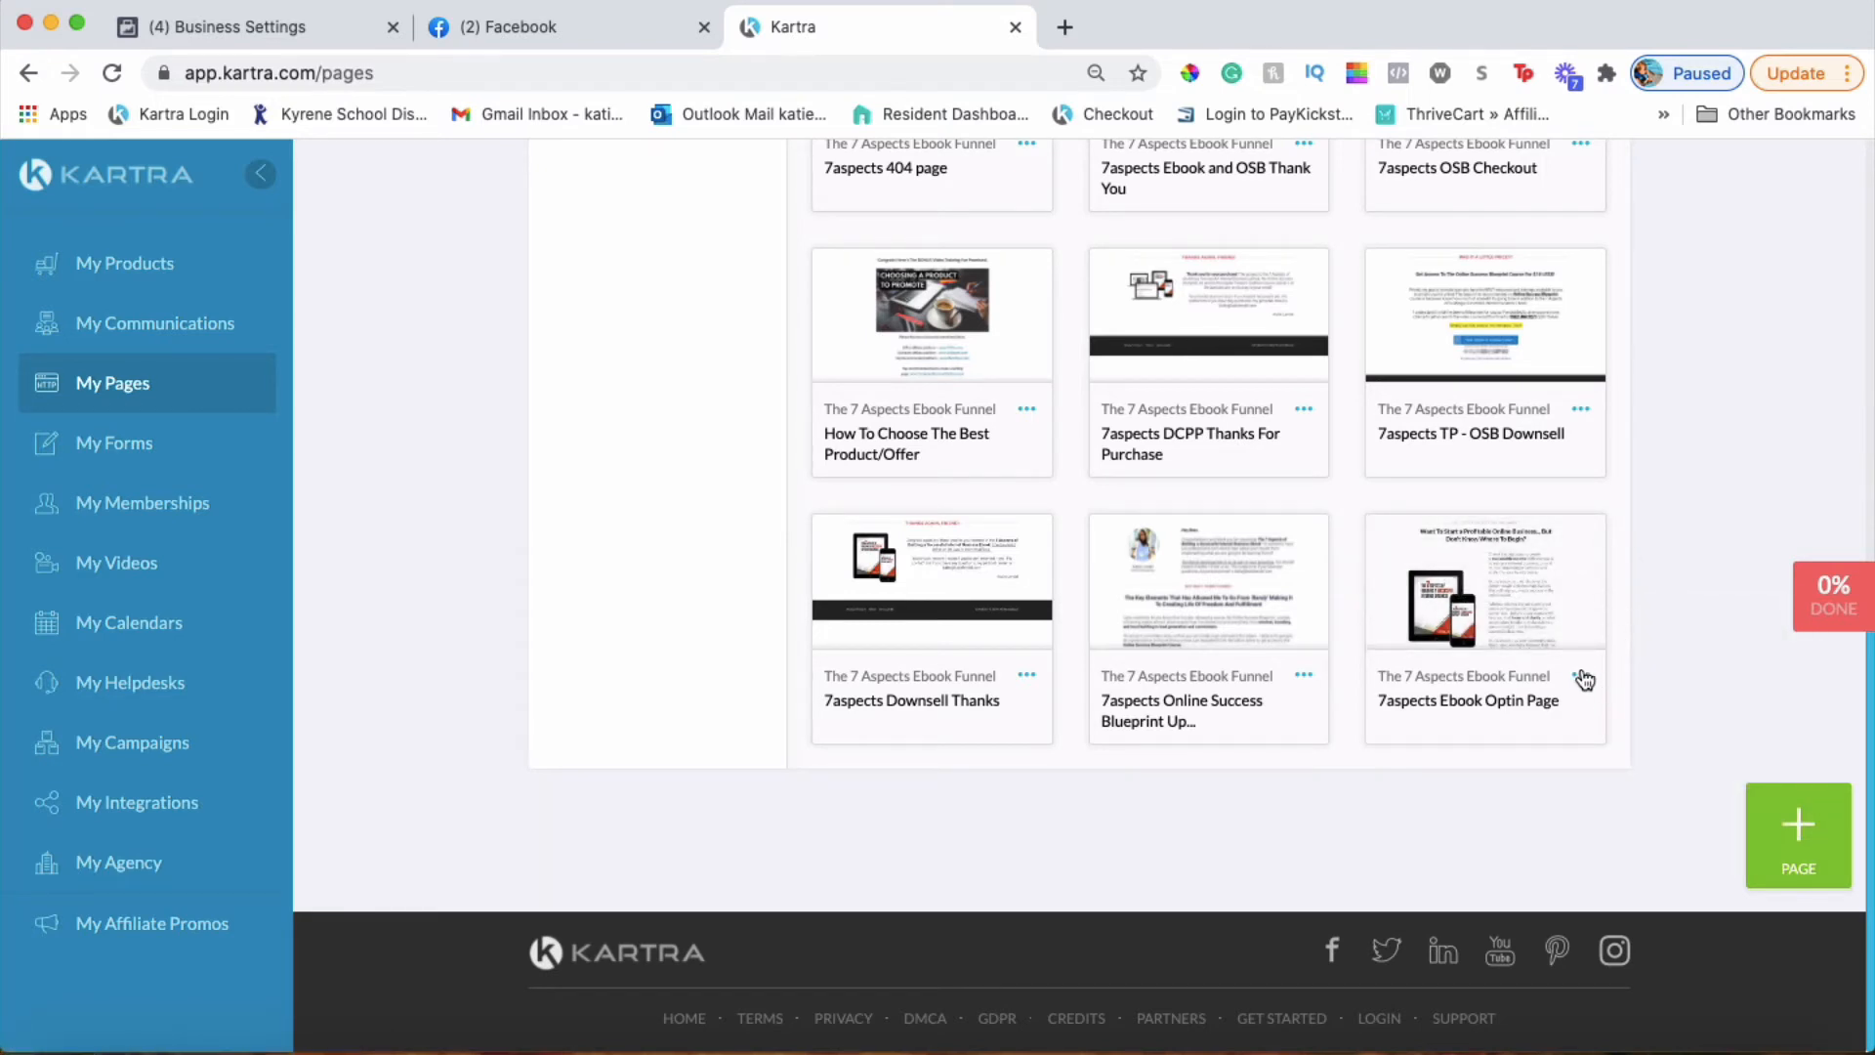
click(1581, 676)
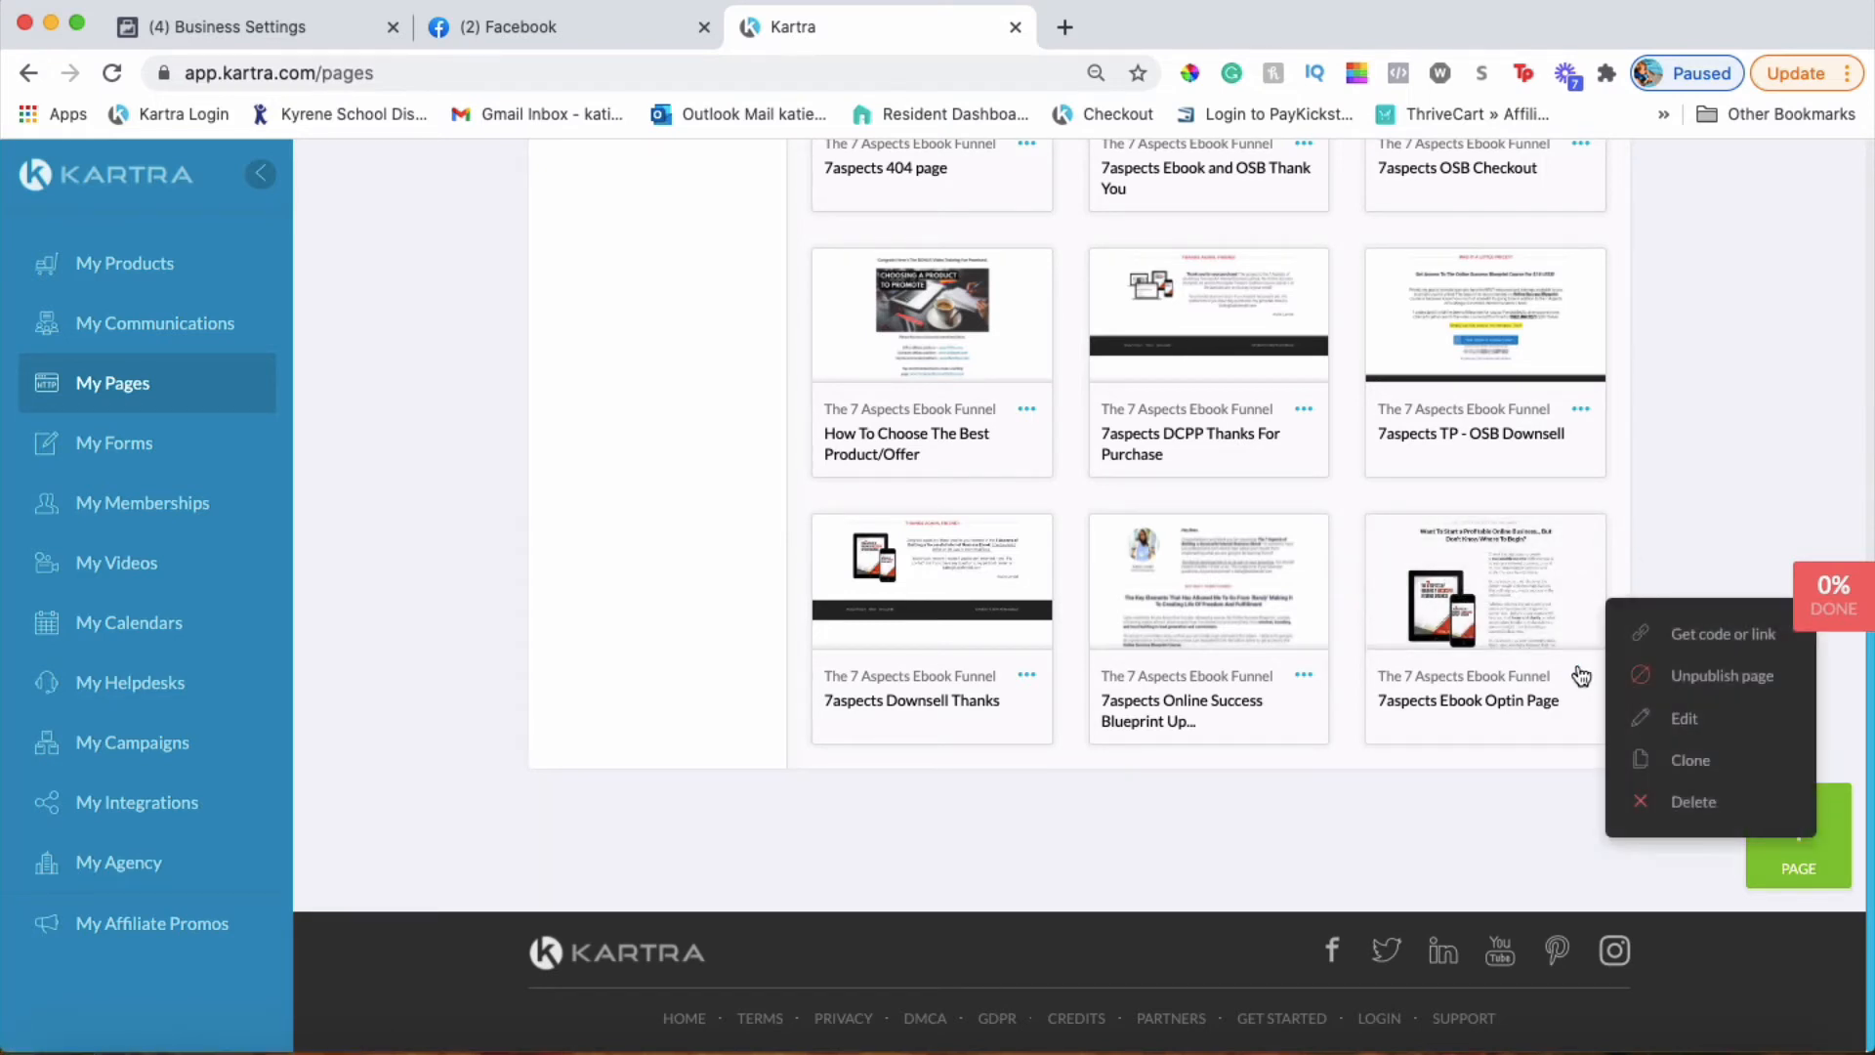
Open the 7aspects Ebook Optin Page in the page editor and show its settings
click(1682, 721)
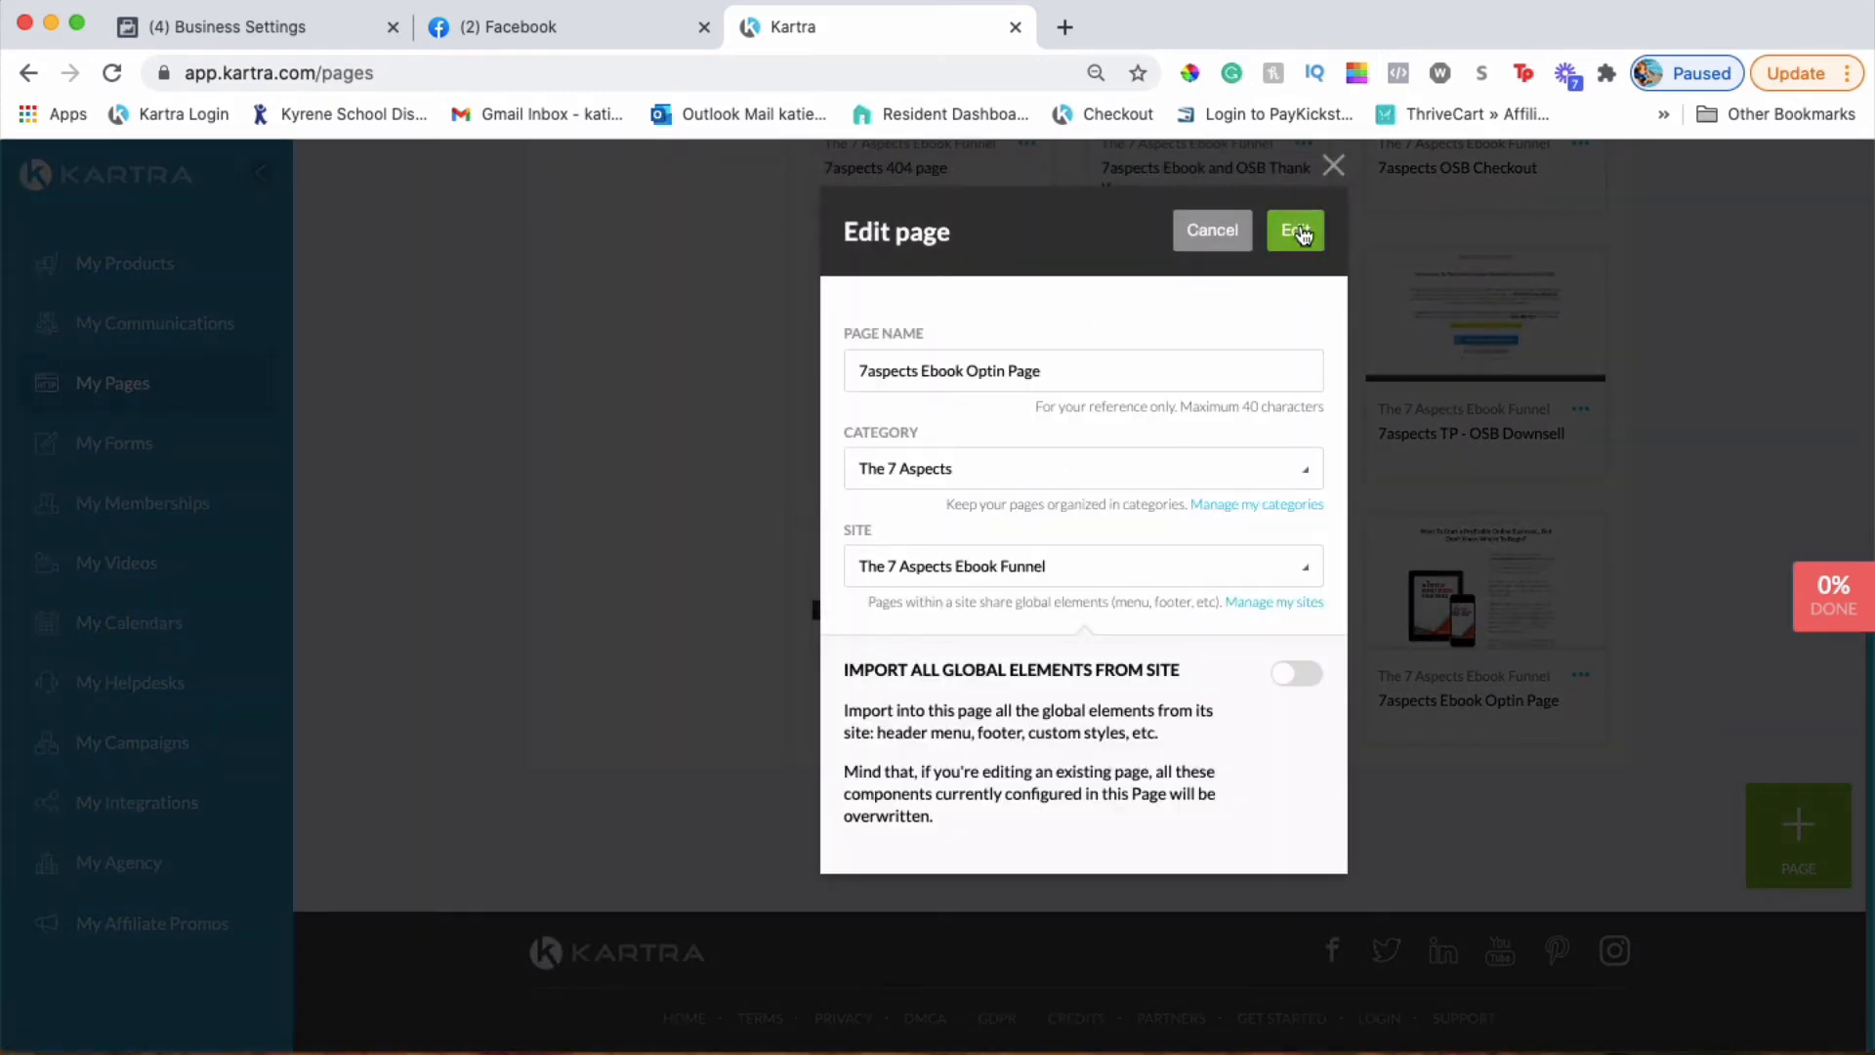
click(1296, 230)
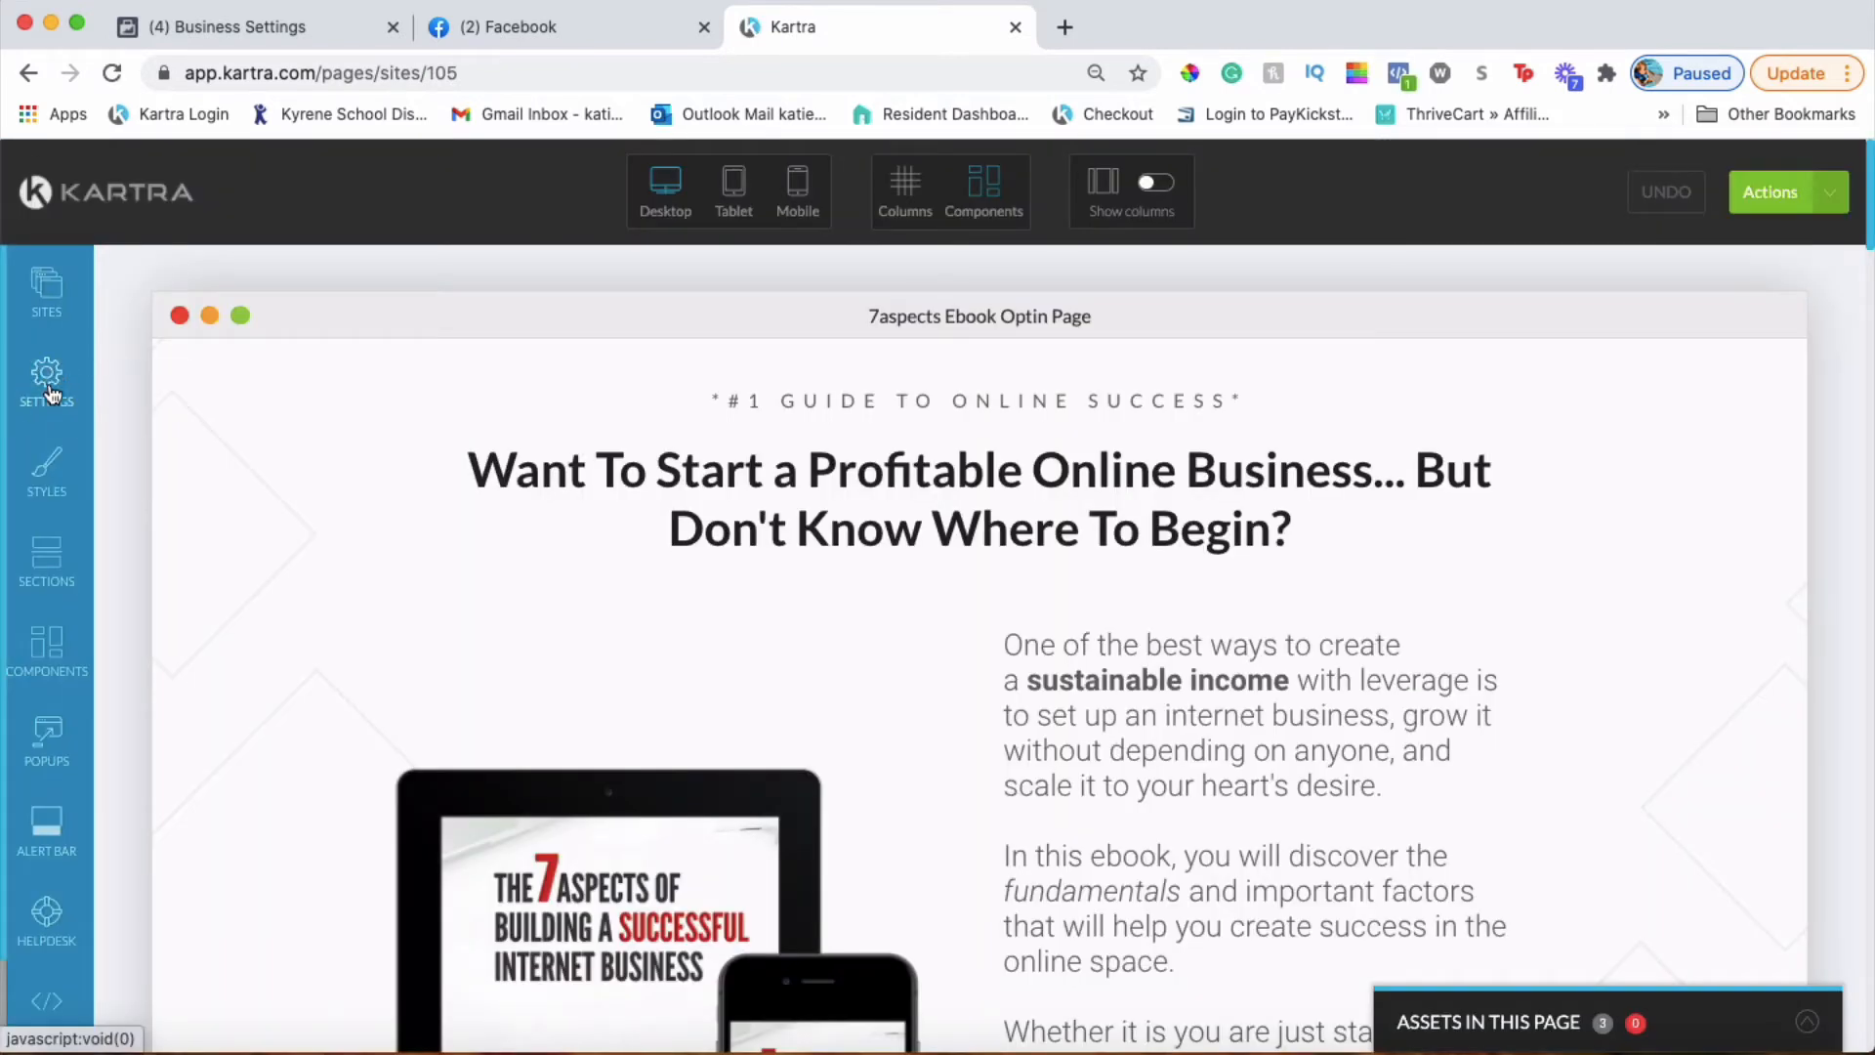
click(49, 387)
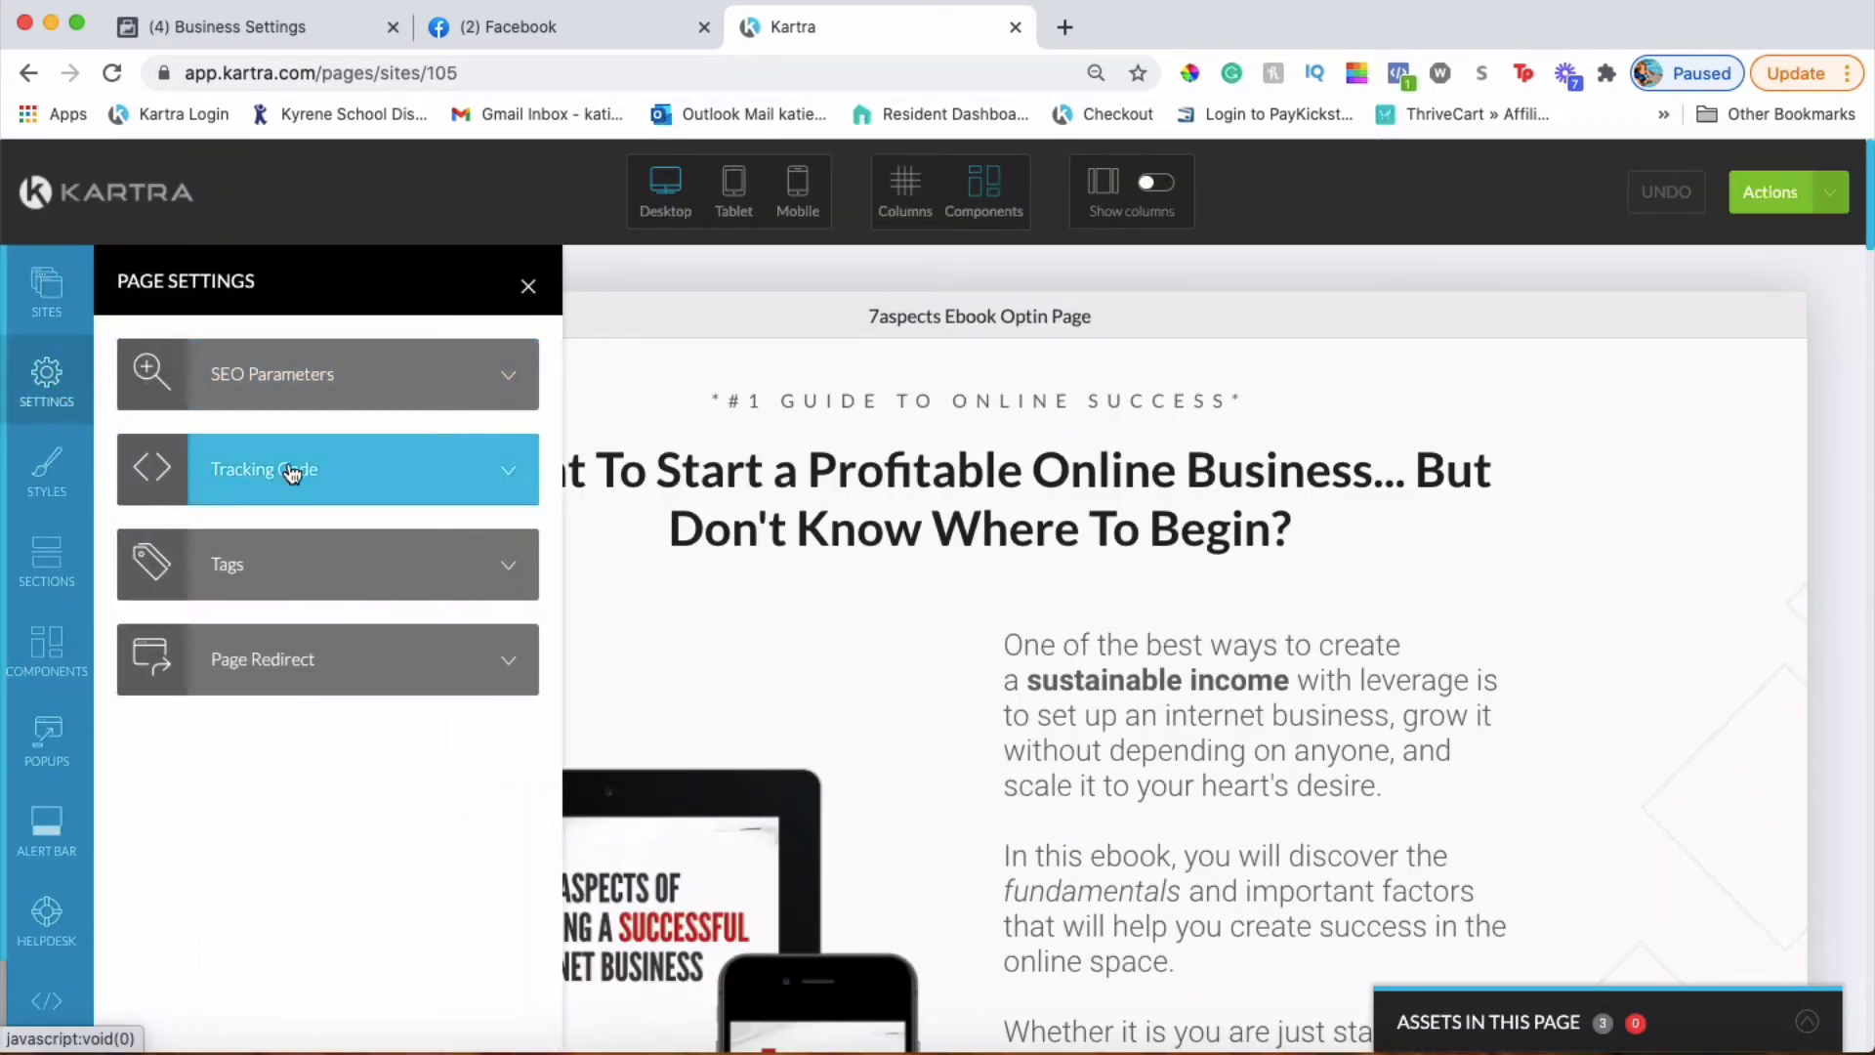
Apply the Facebook Pixel code in the Ebook Optin Page's tracking code settings
click(359, 483)
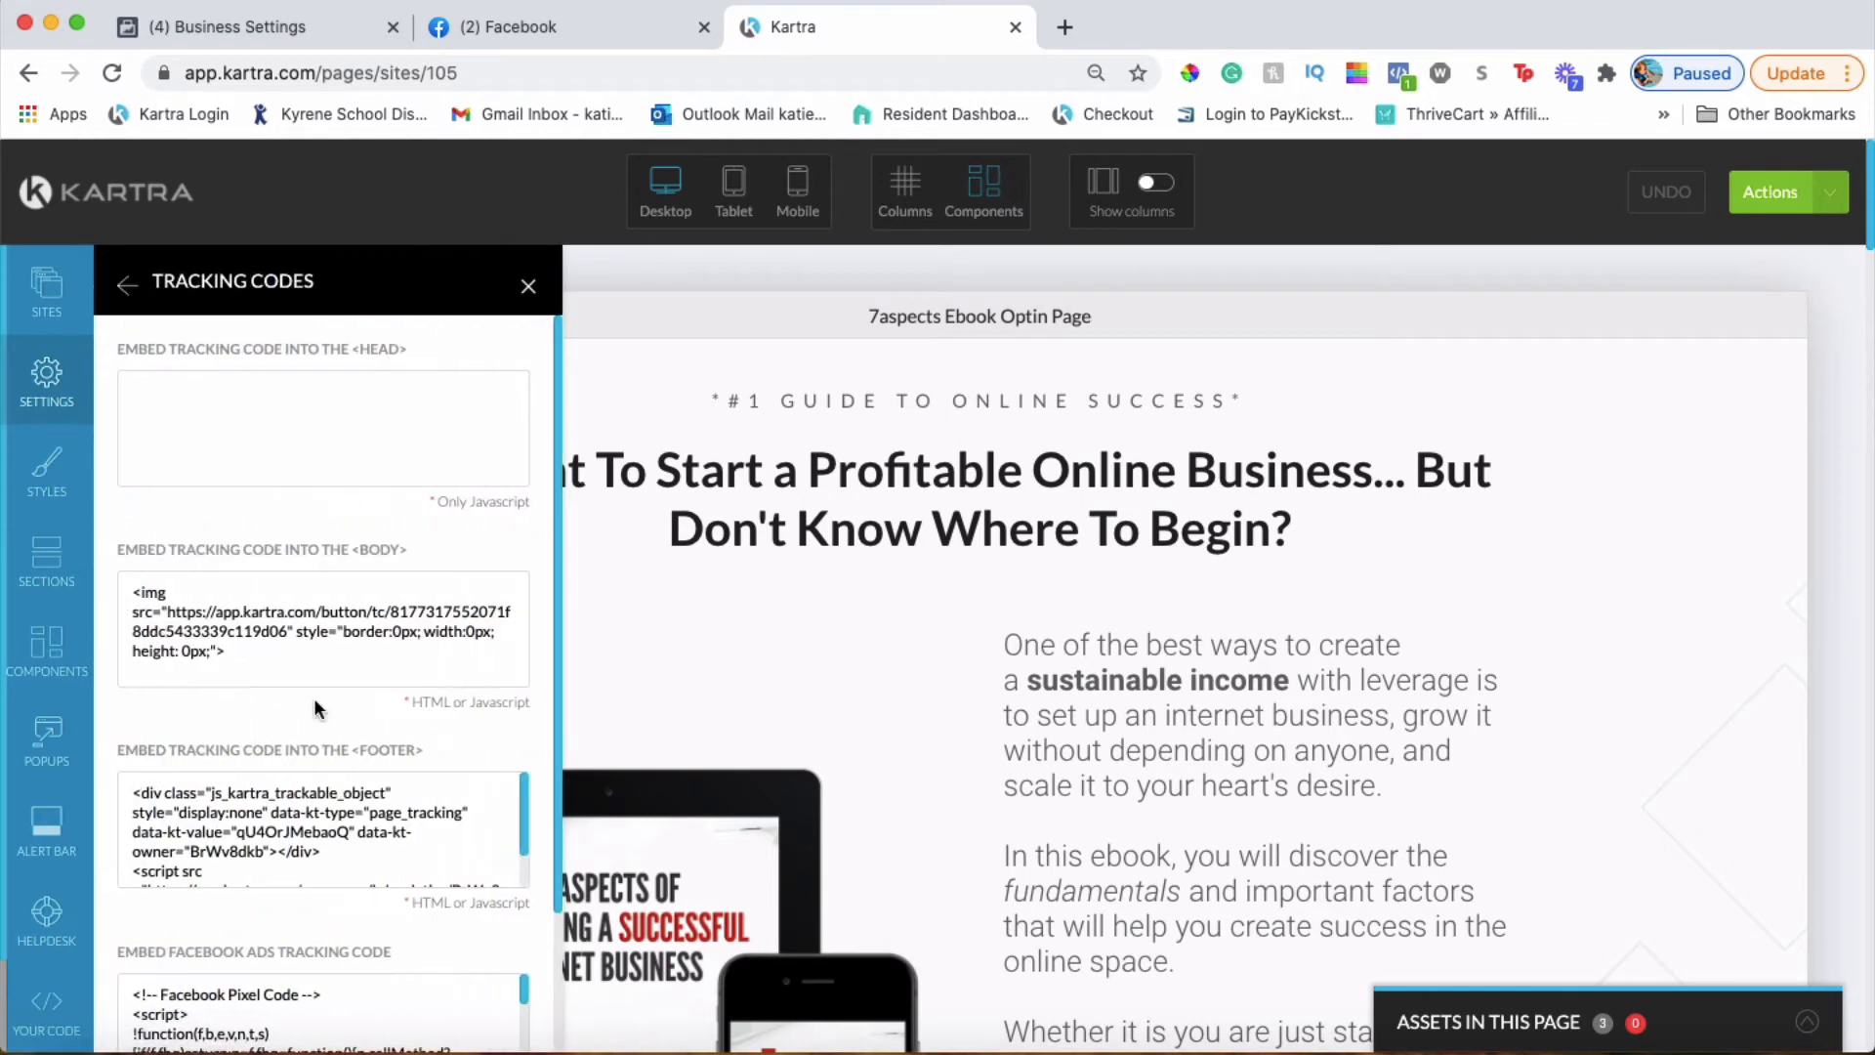
scroll(314, 707, down, 2)
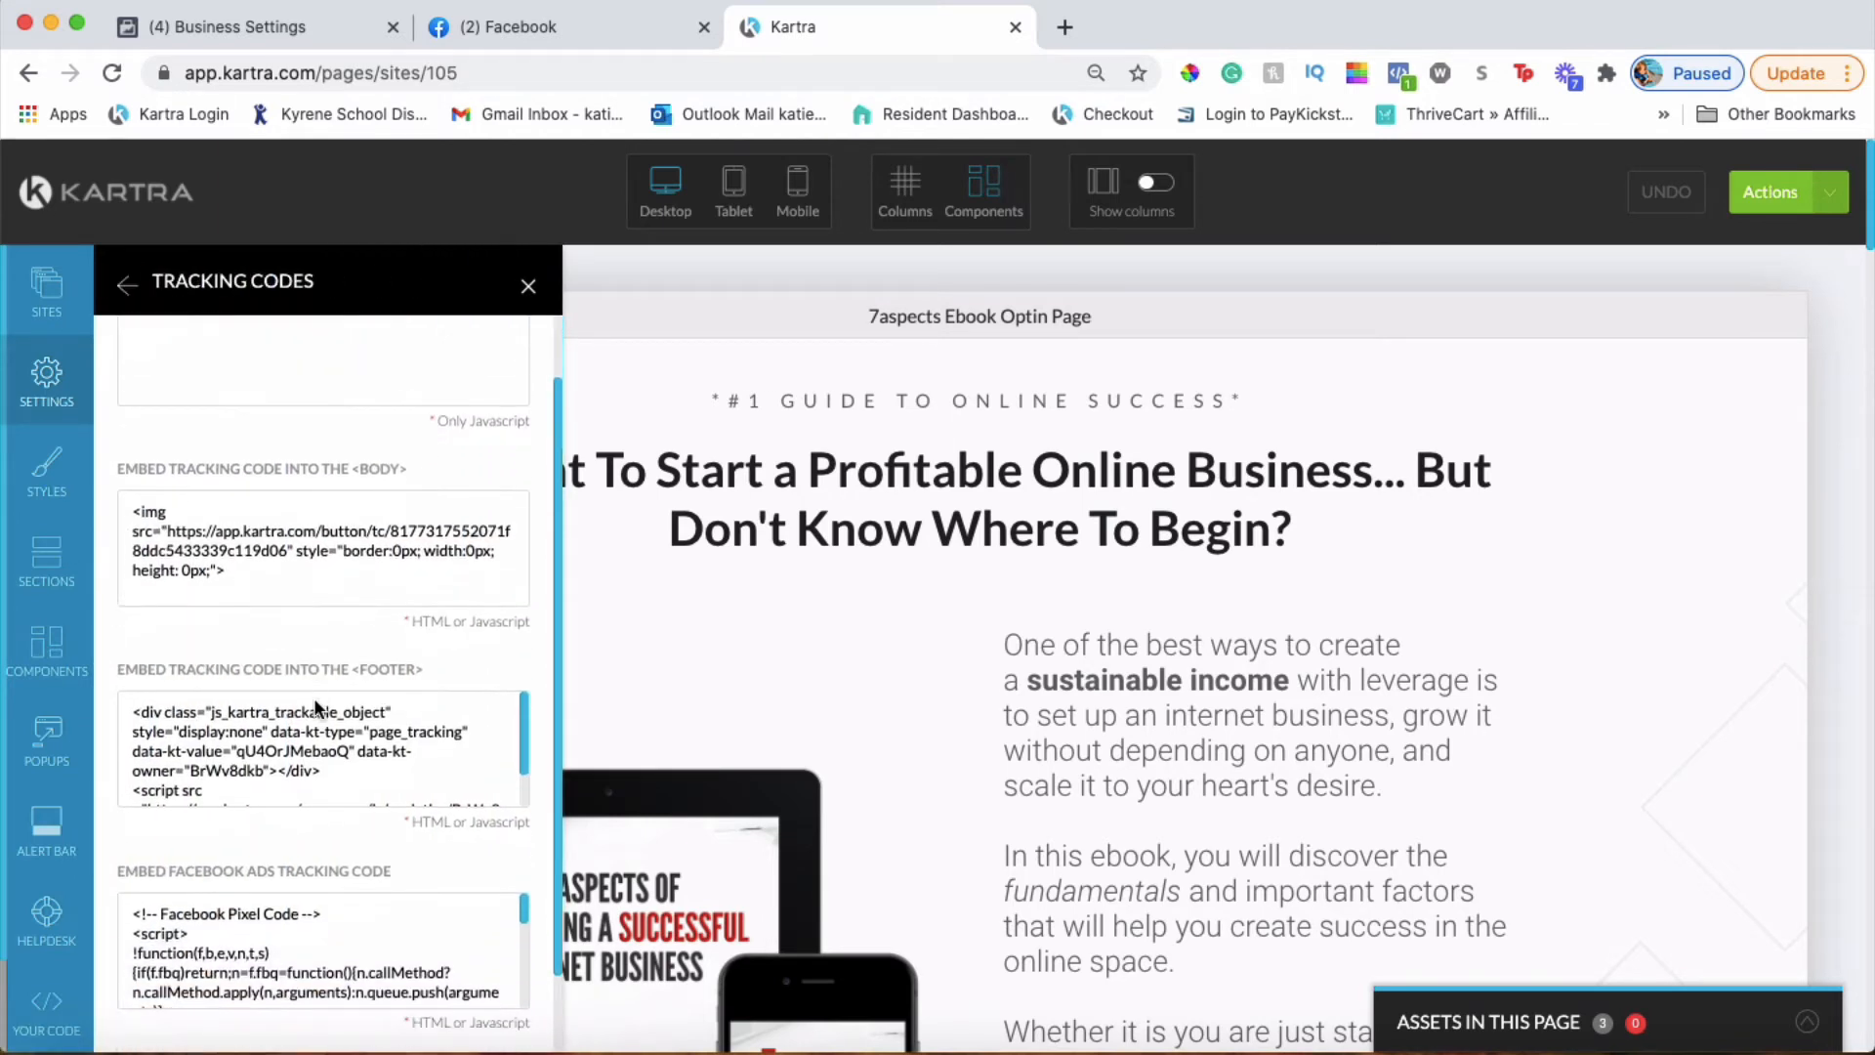
scroll(314, 700, down, 2)
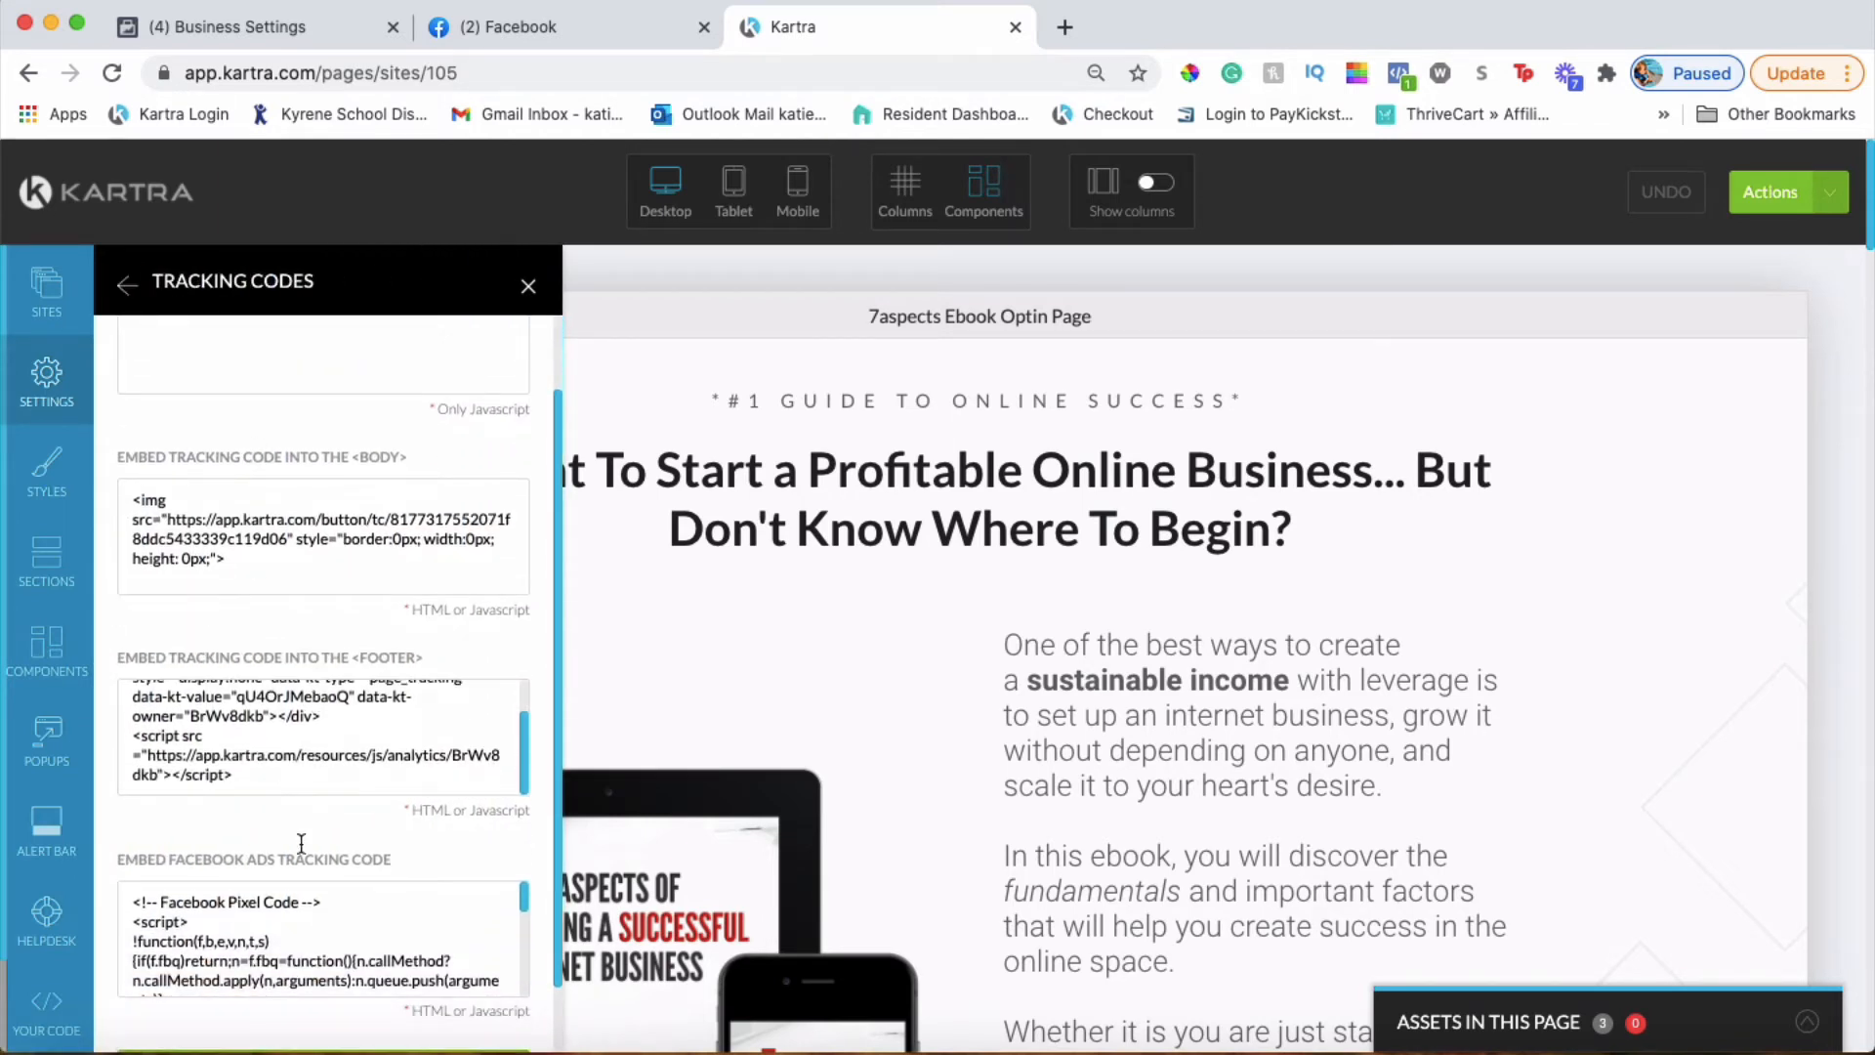
scroll(320, 905, down, 5)
scroll(508, 885, down, 1)
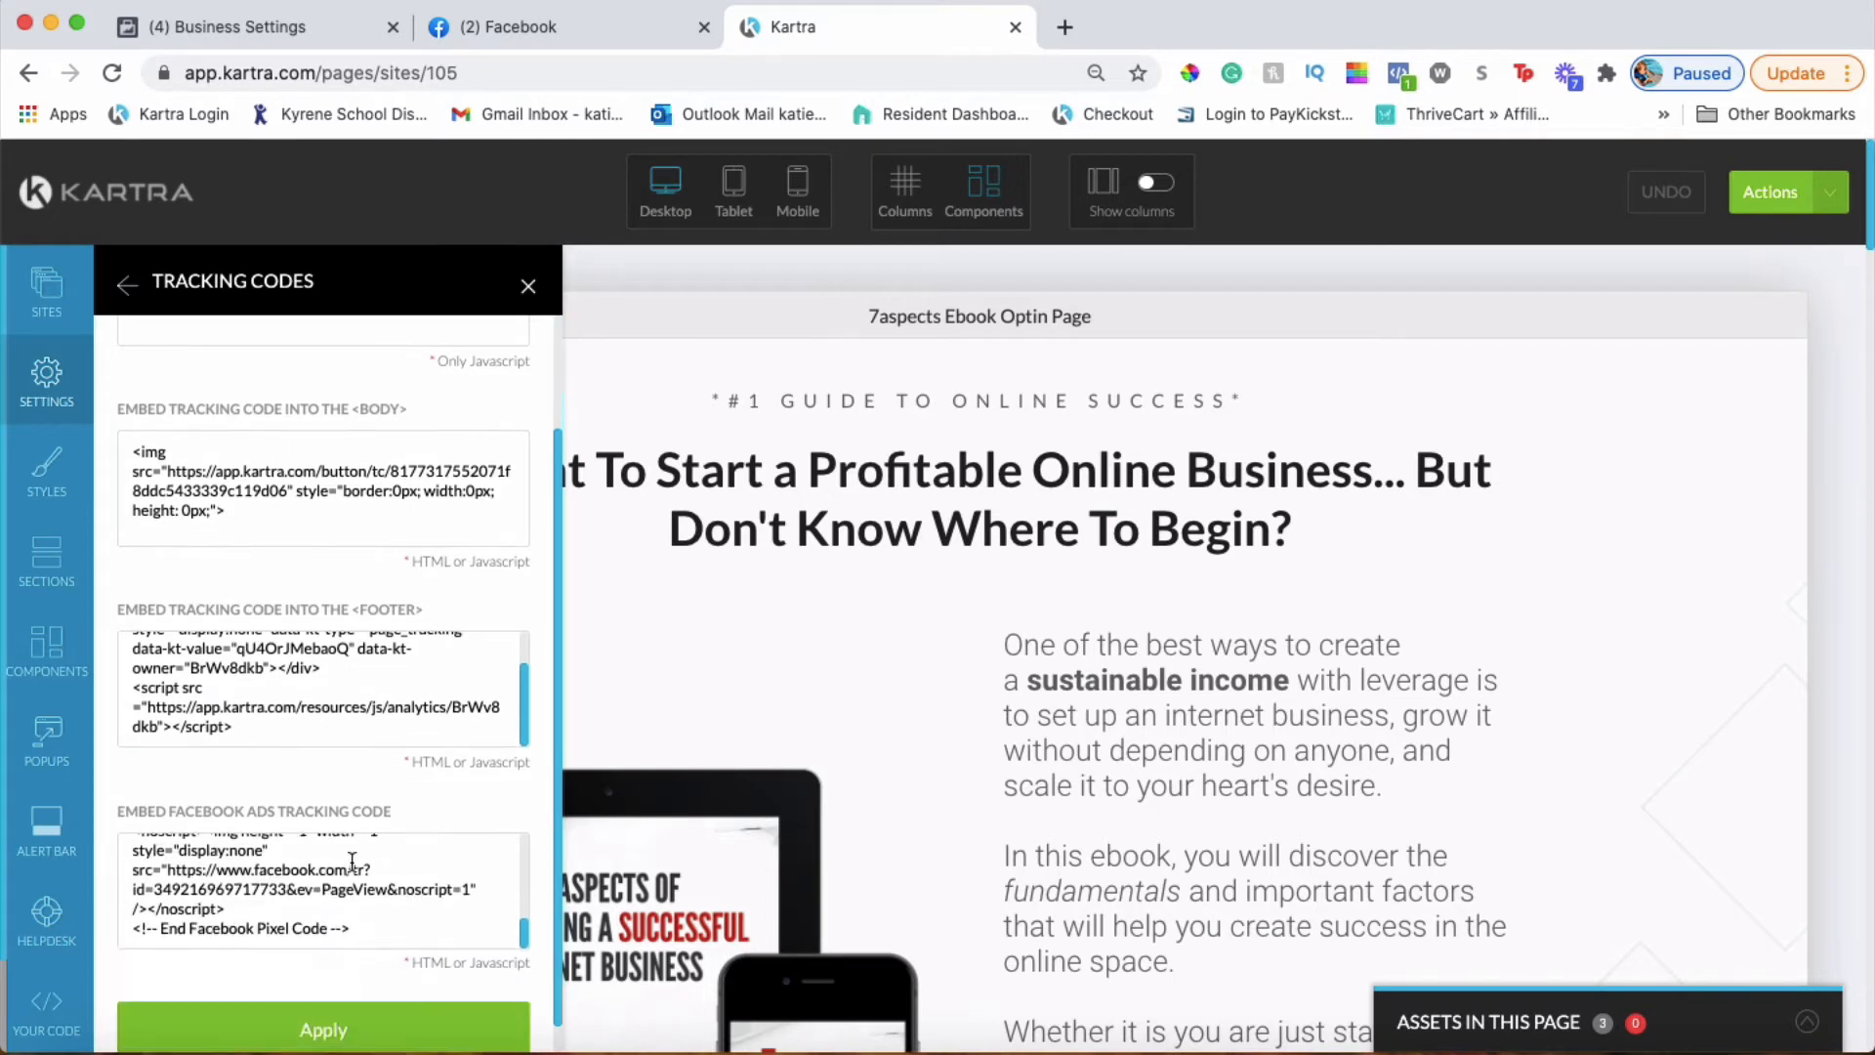
scroll(242, 895, up, 1)
scroll(241, 895, up, 5)
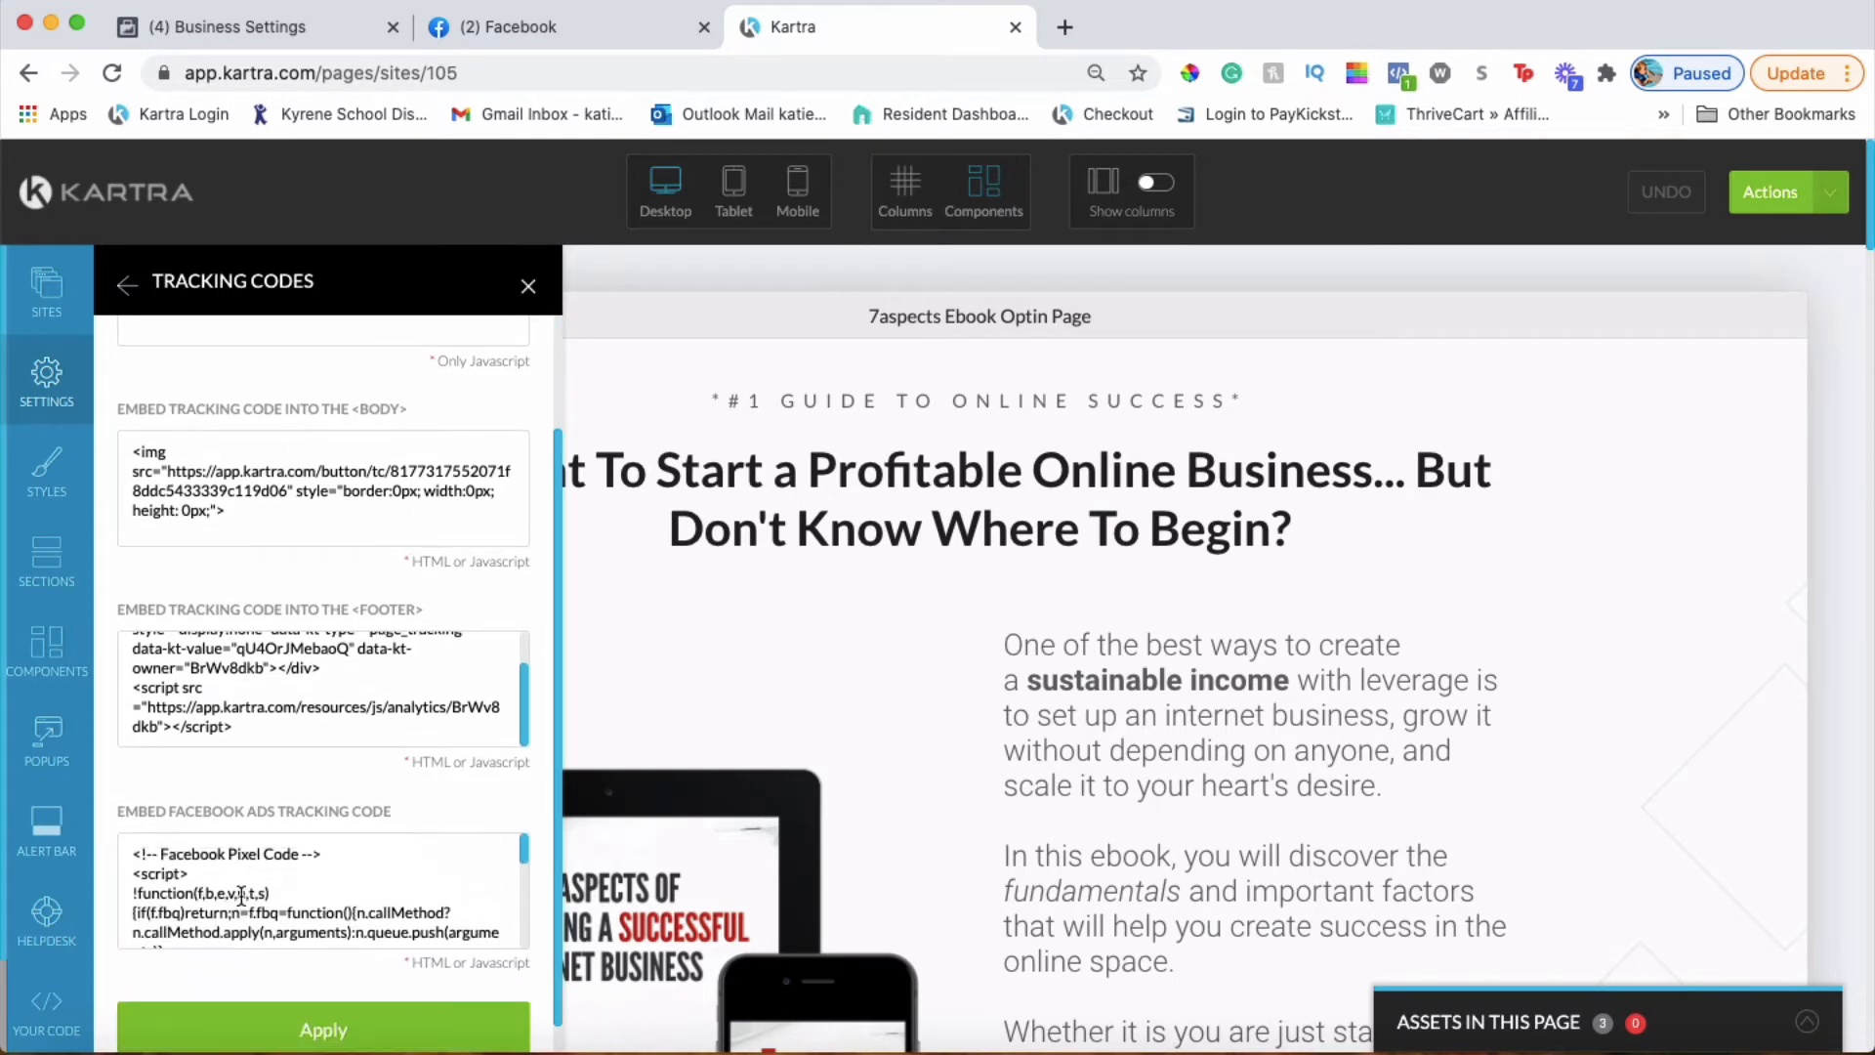
drag(136, 852, 223, 873)
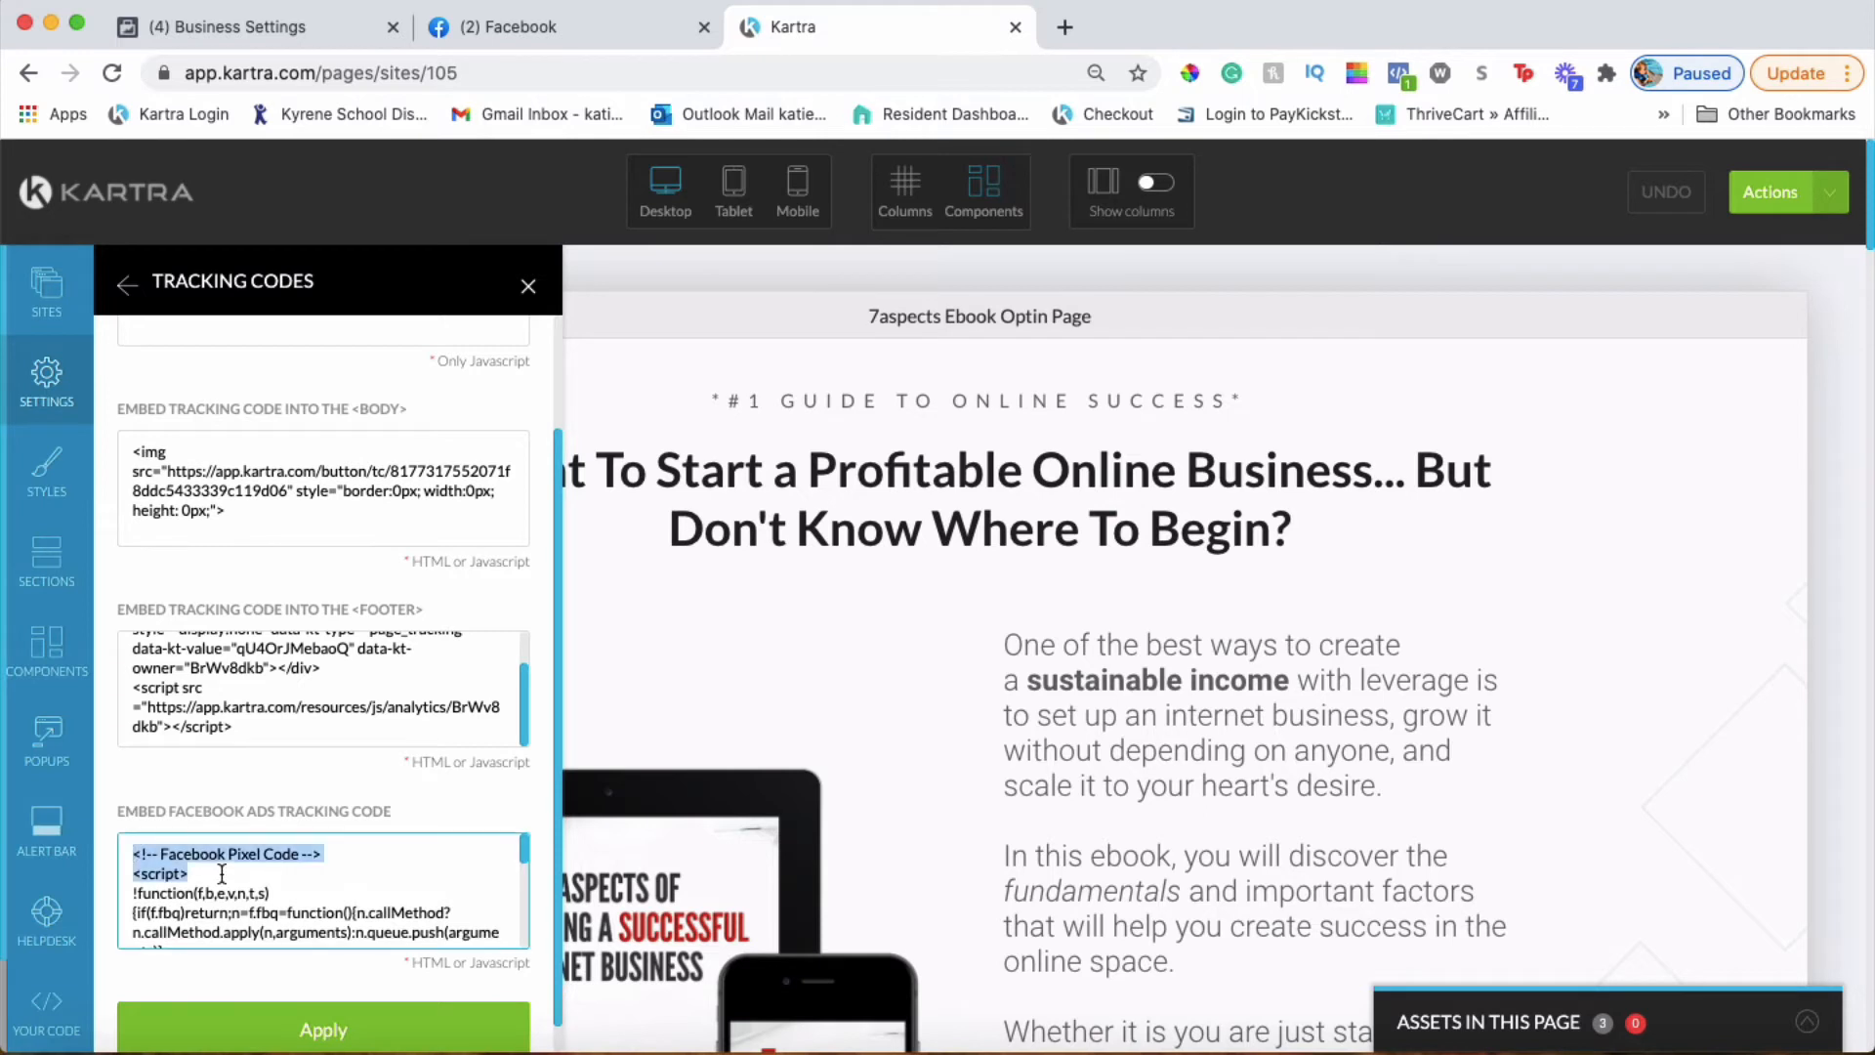
click(138, 817)
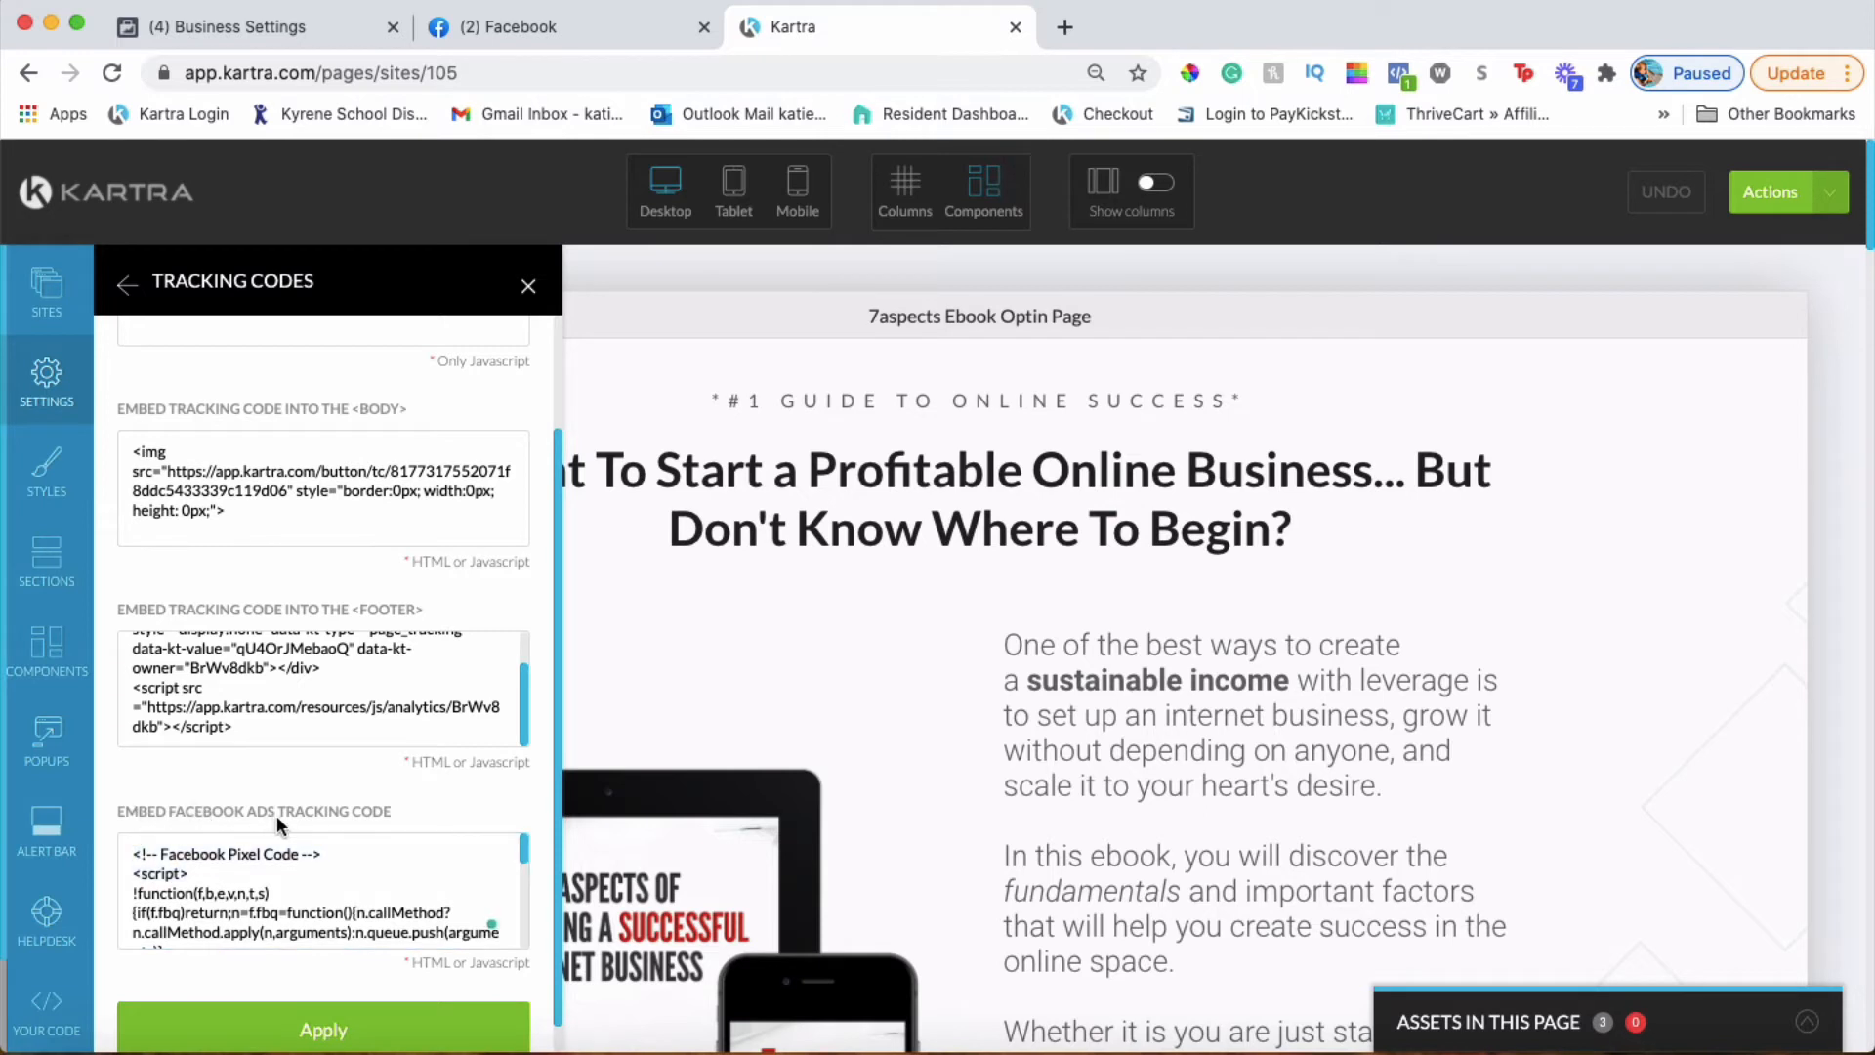
drag(138, 854, 381, 987)
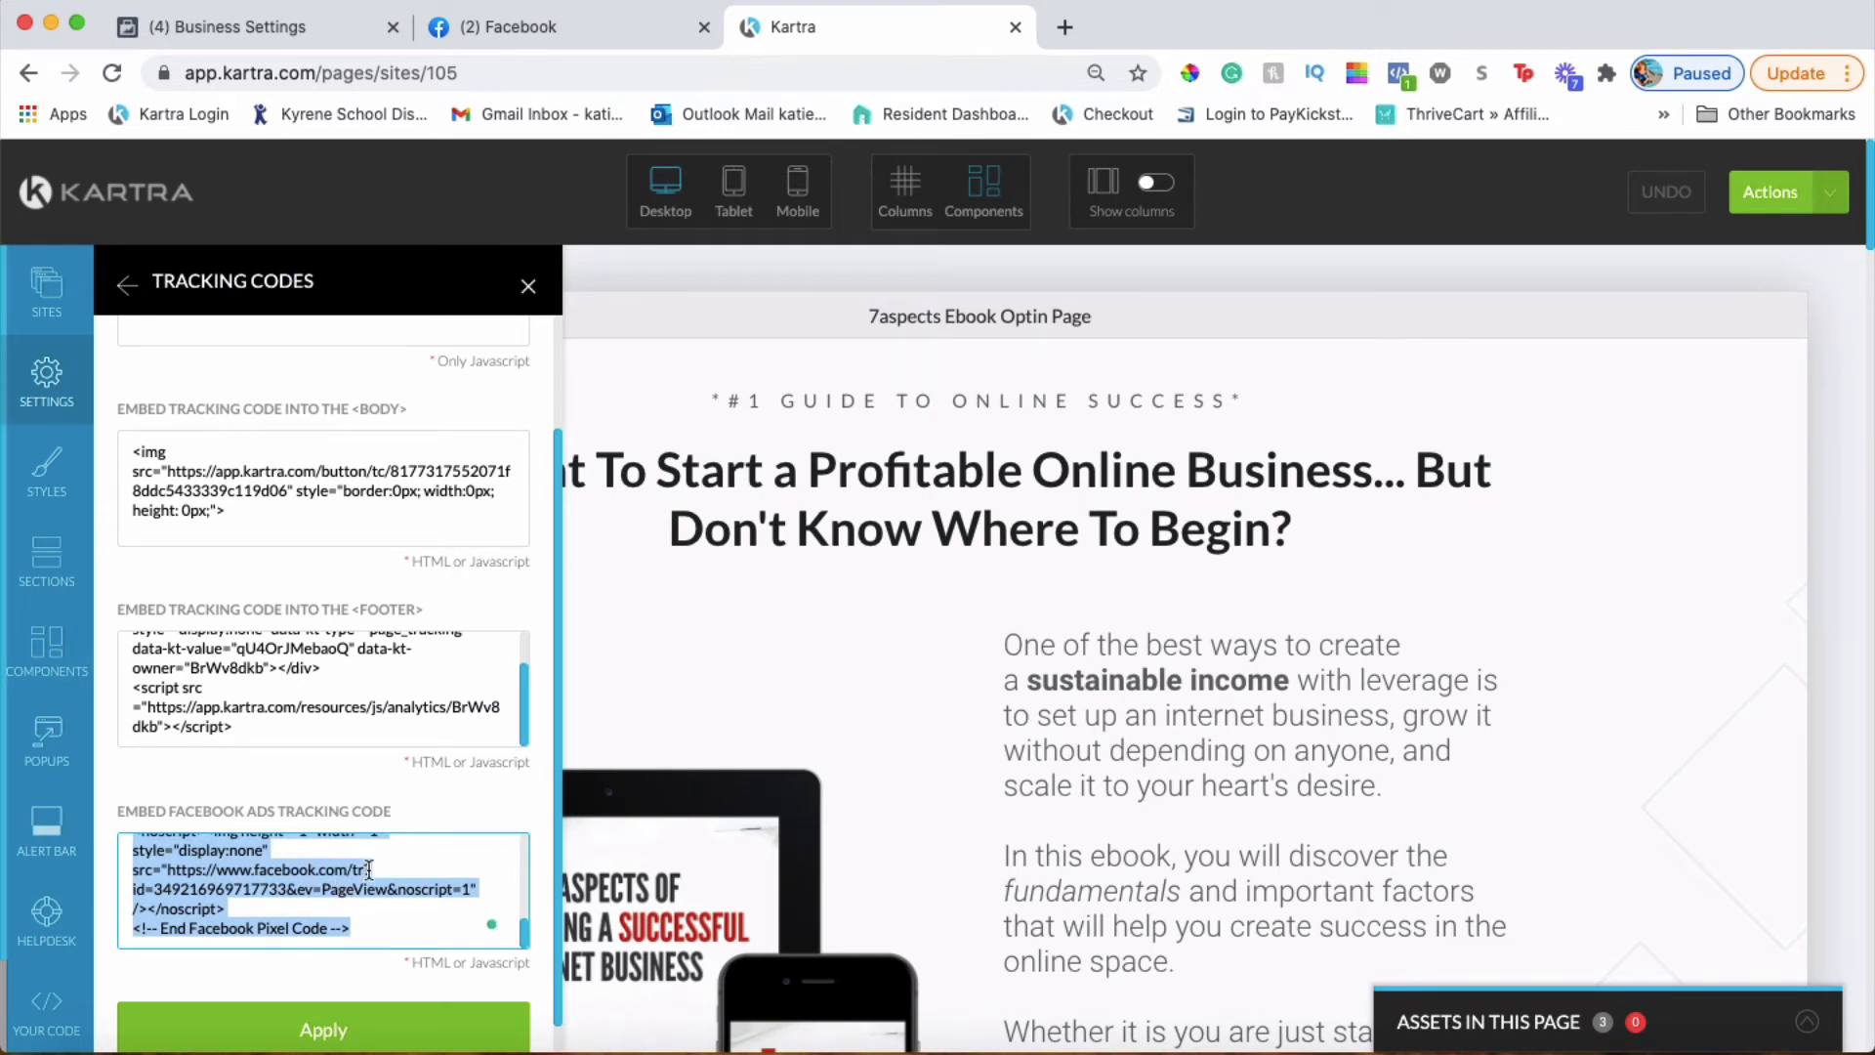
click(356, 1027)
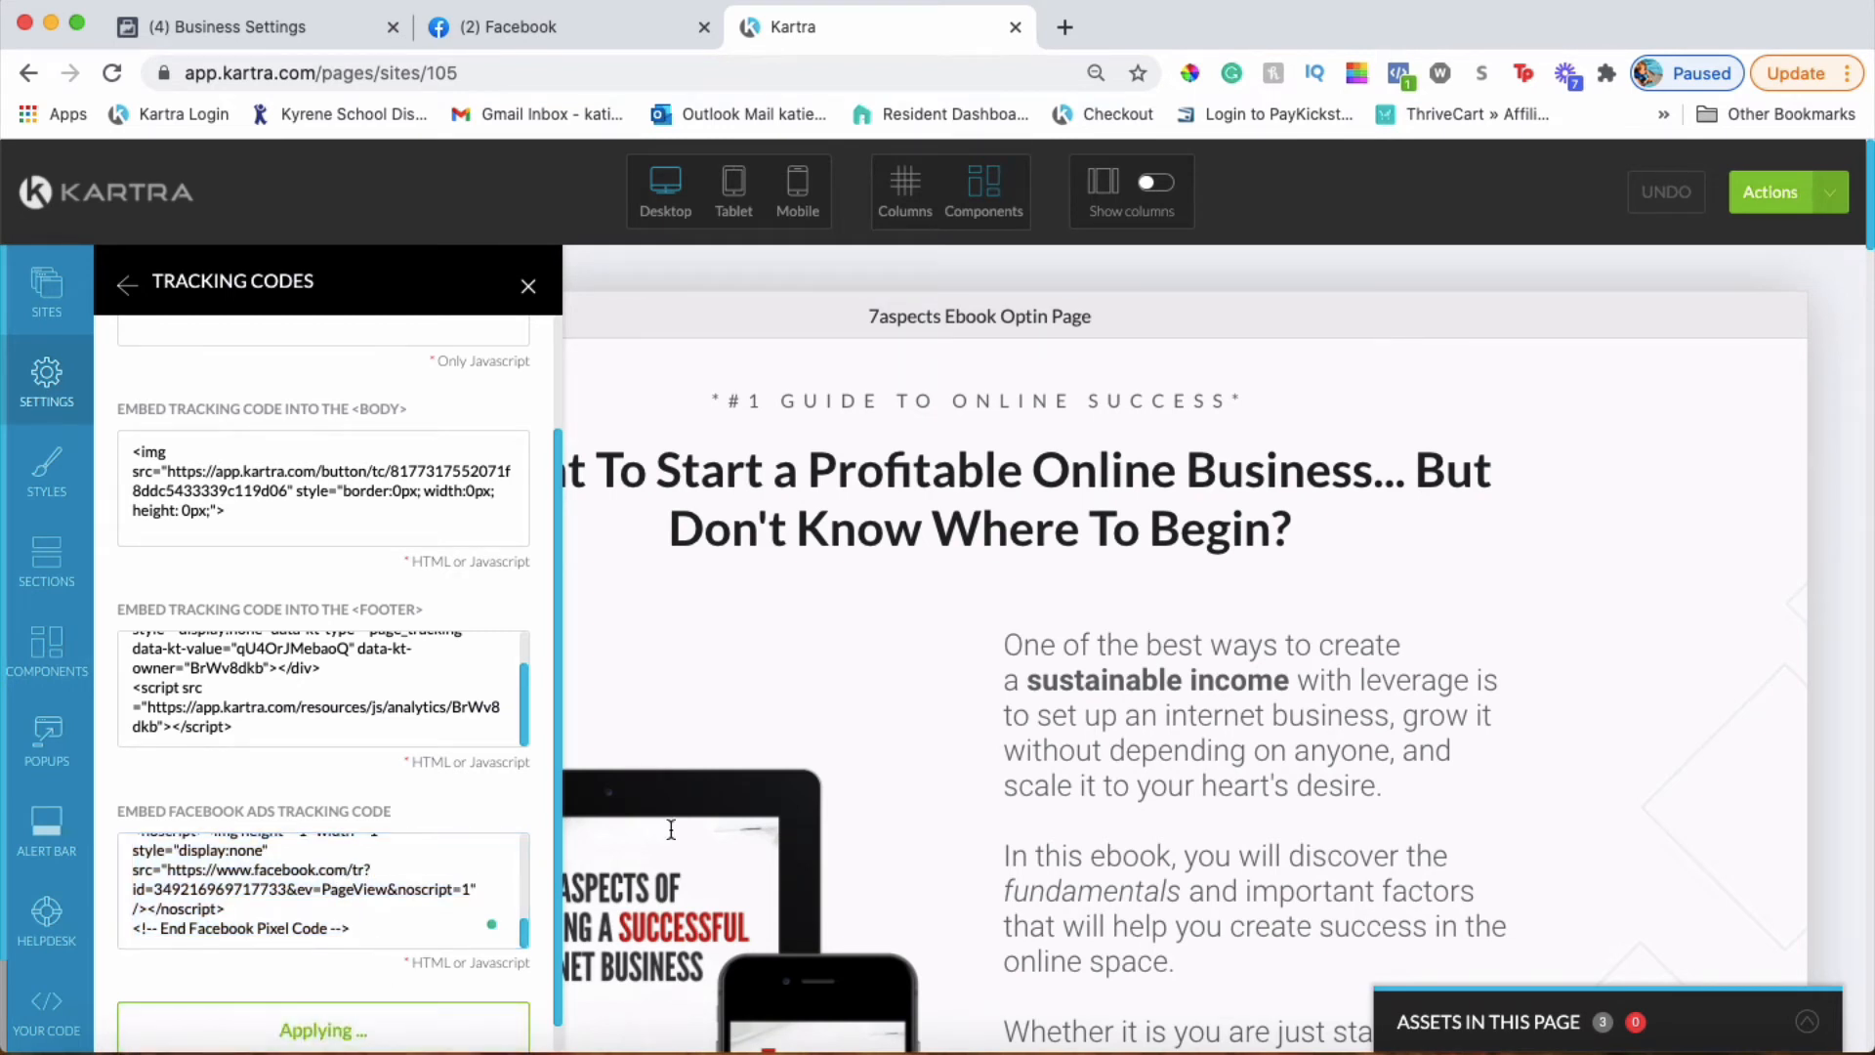
Publish the Ebook Optin Page live, then choose Return to Dashboard from Actions
click(1770, 193)
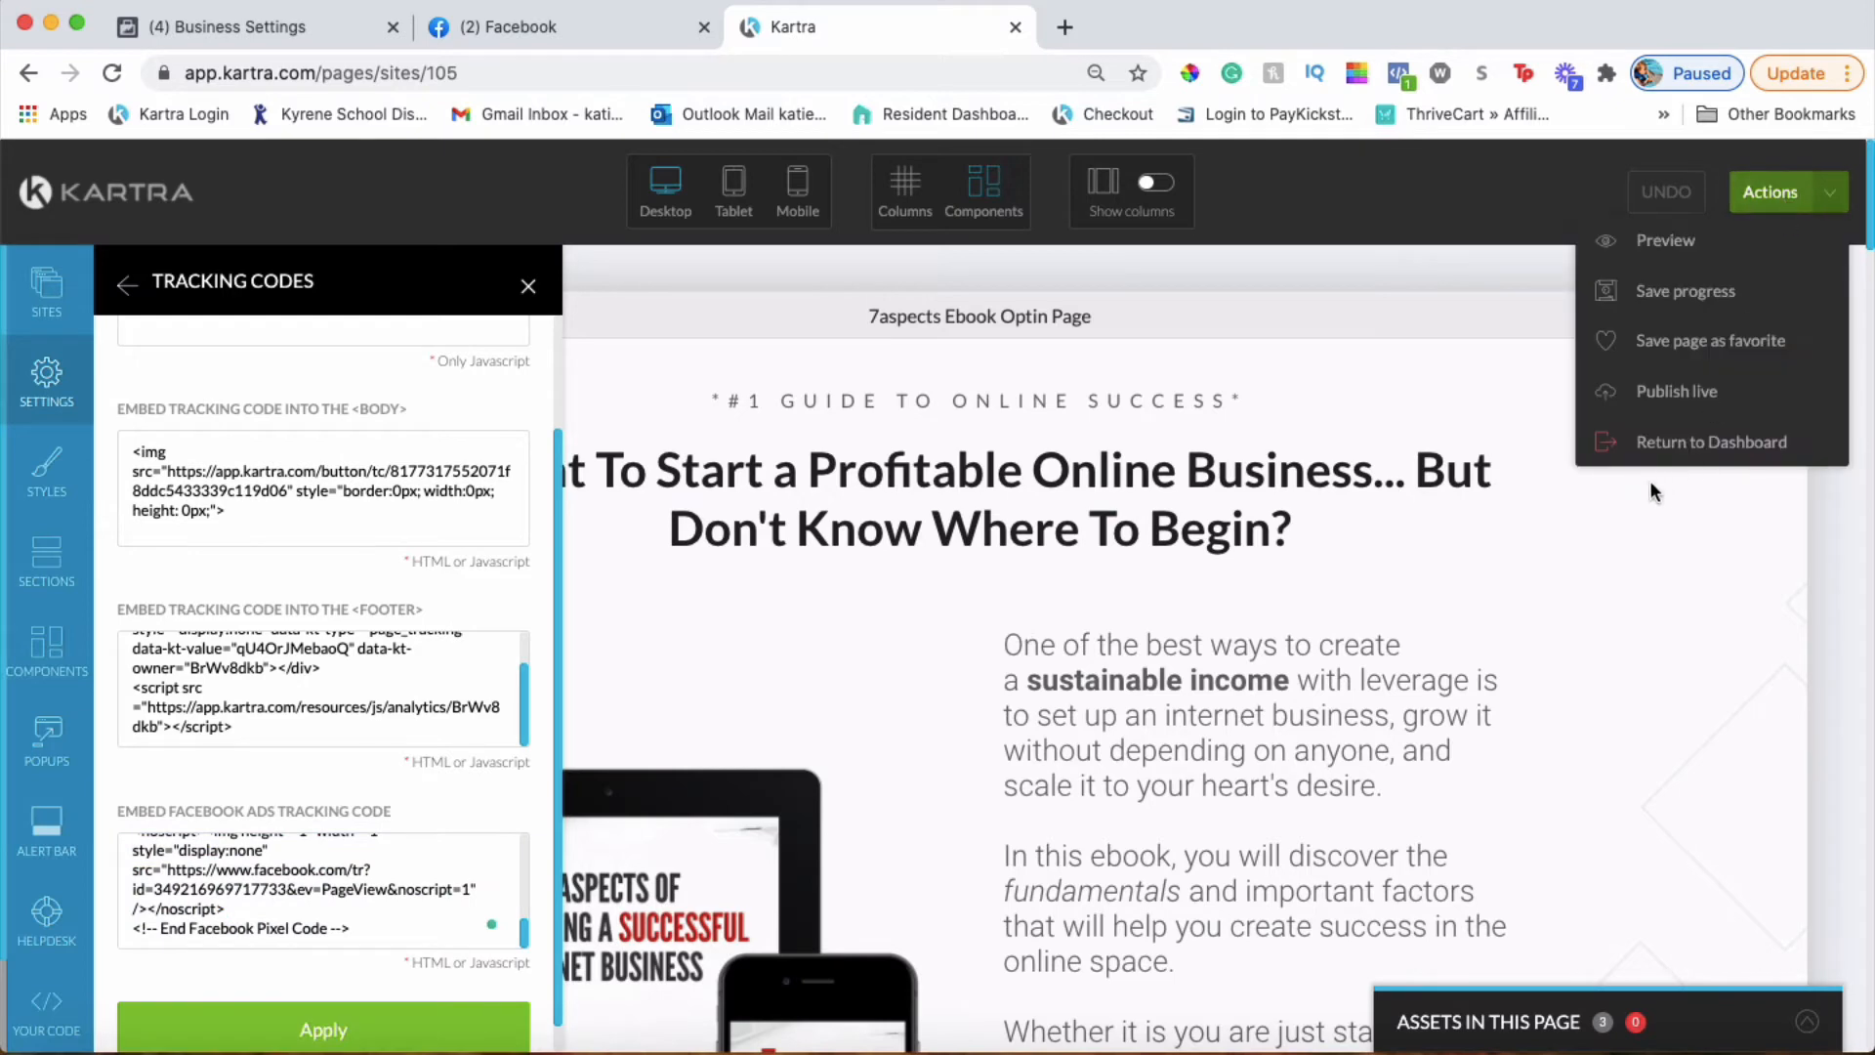
click(1666, 406)
click(1343, 237)
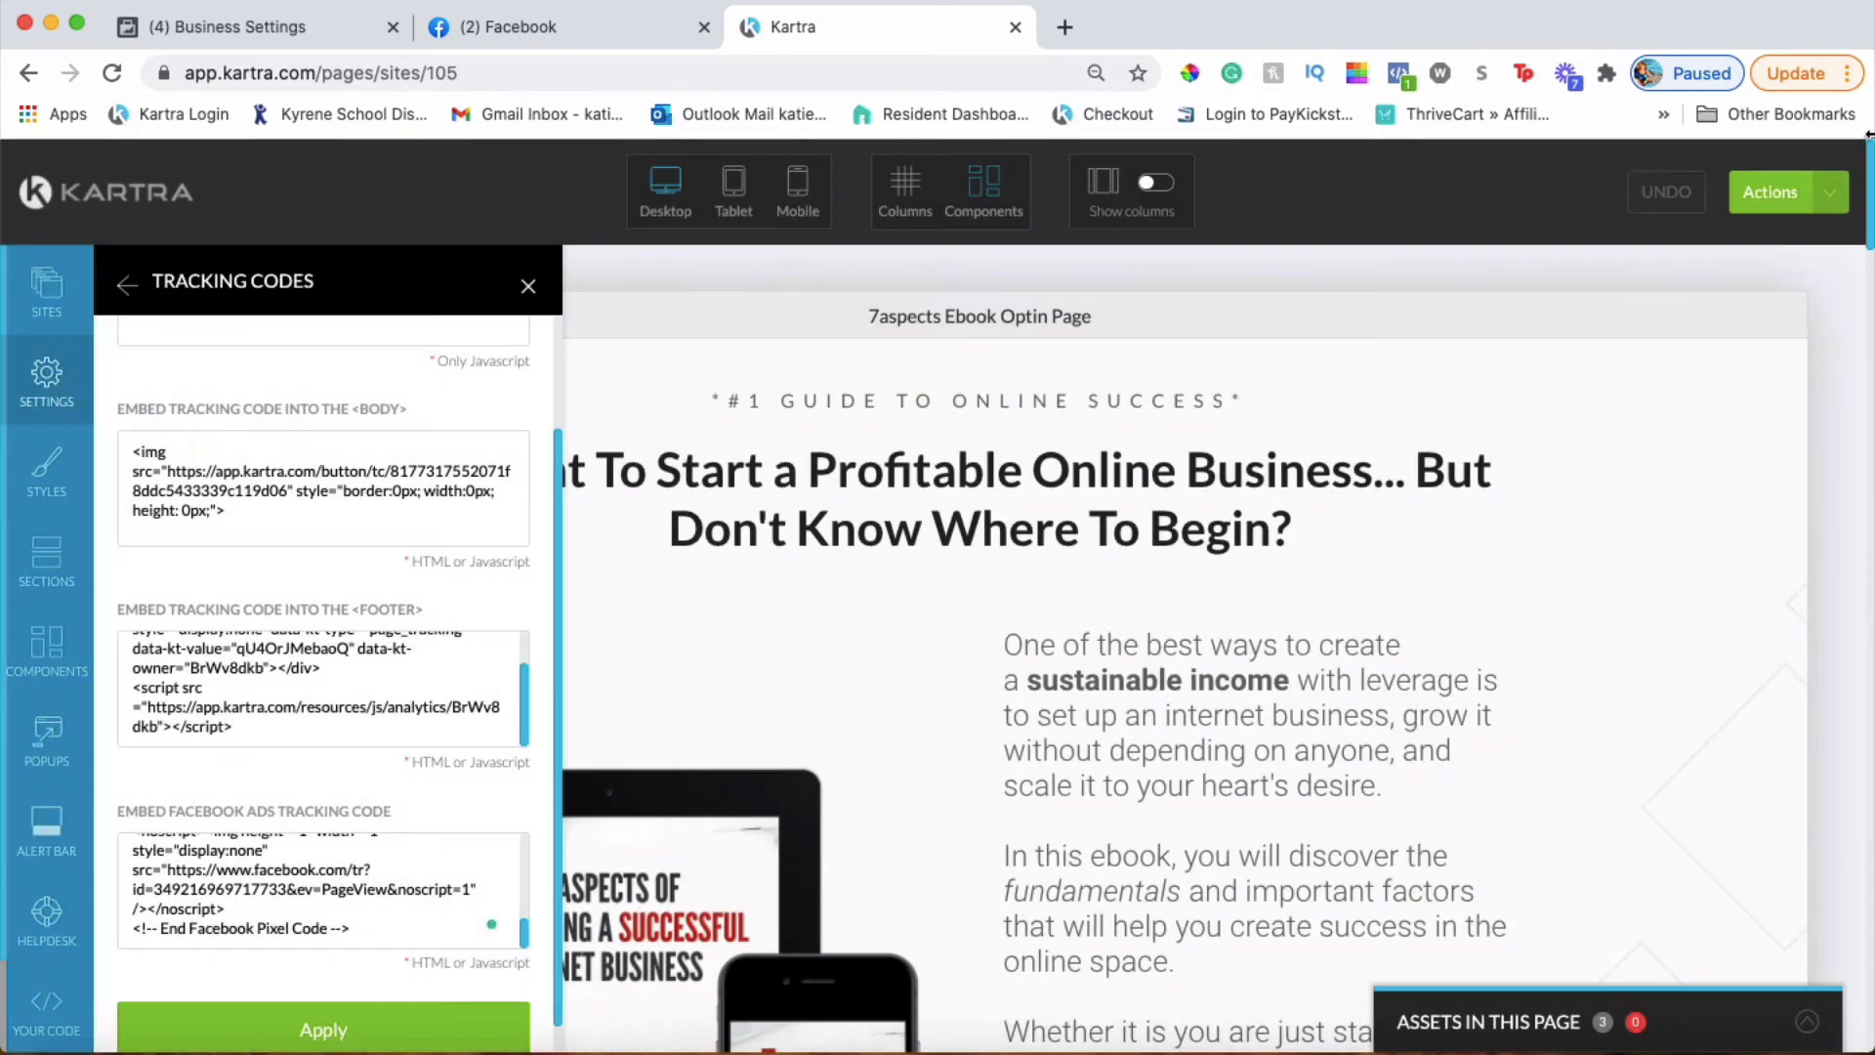
click(1826, 193)
click(1732, 444)
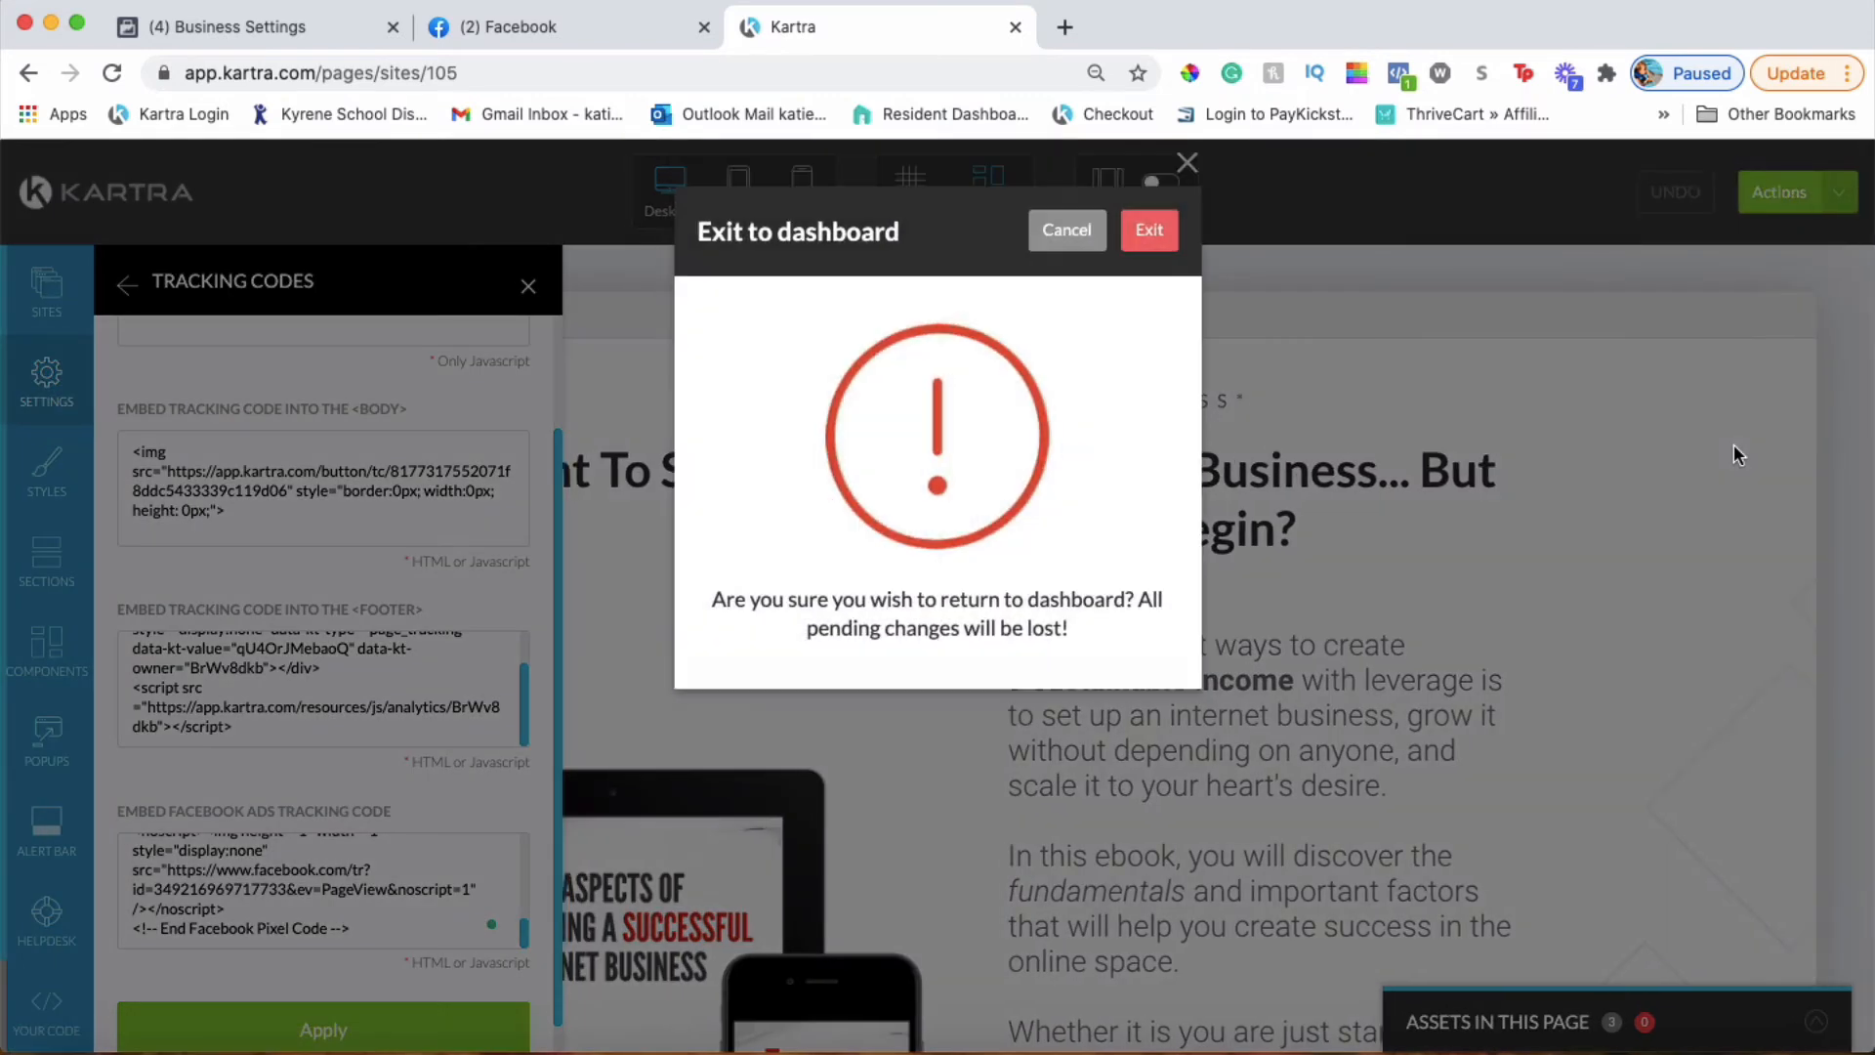
Exit the page builder and browse The 7 Aspects Ebook Funnel's pages in My Pages
click(1162, 229)
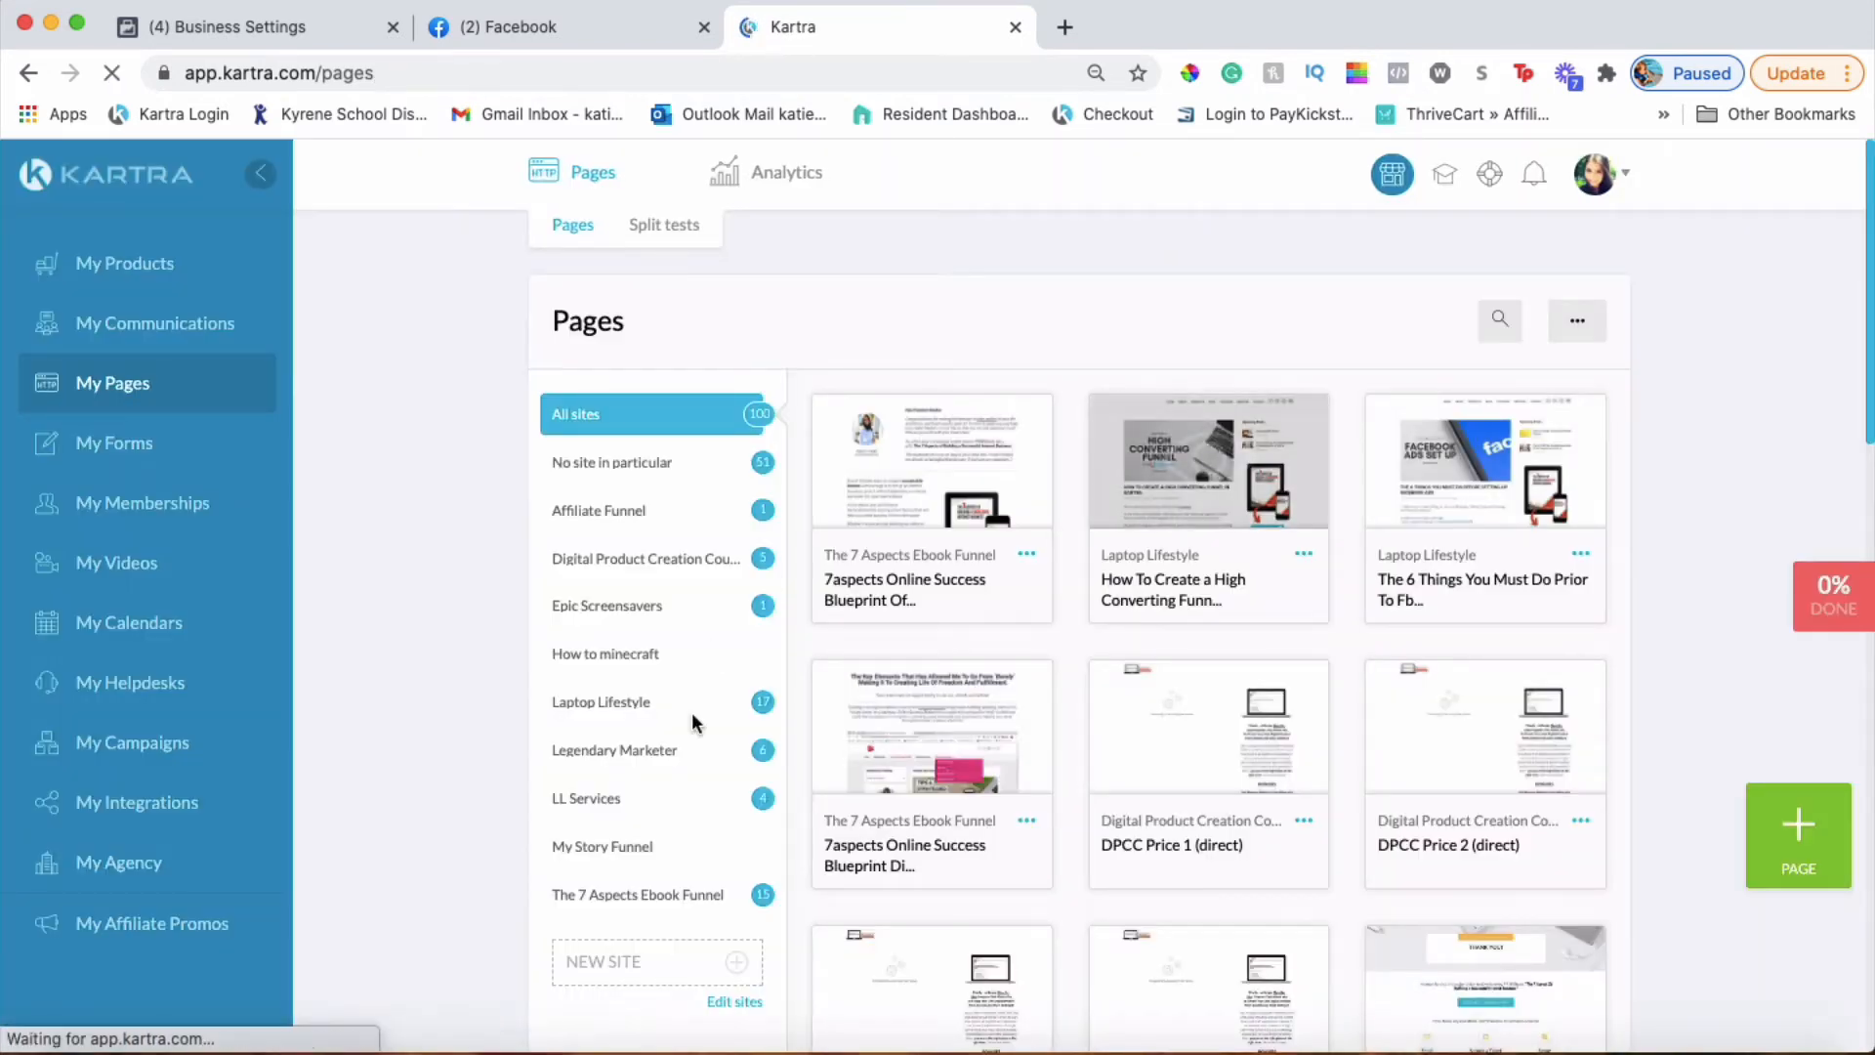
click(668, 891)
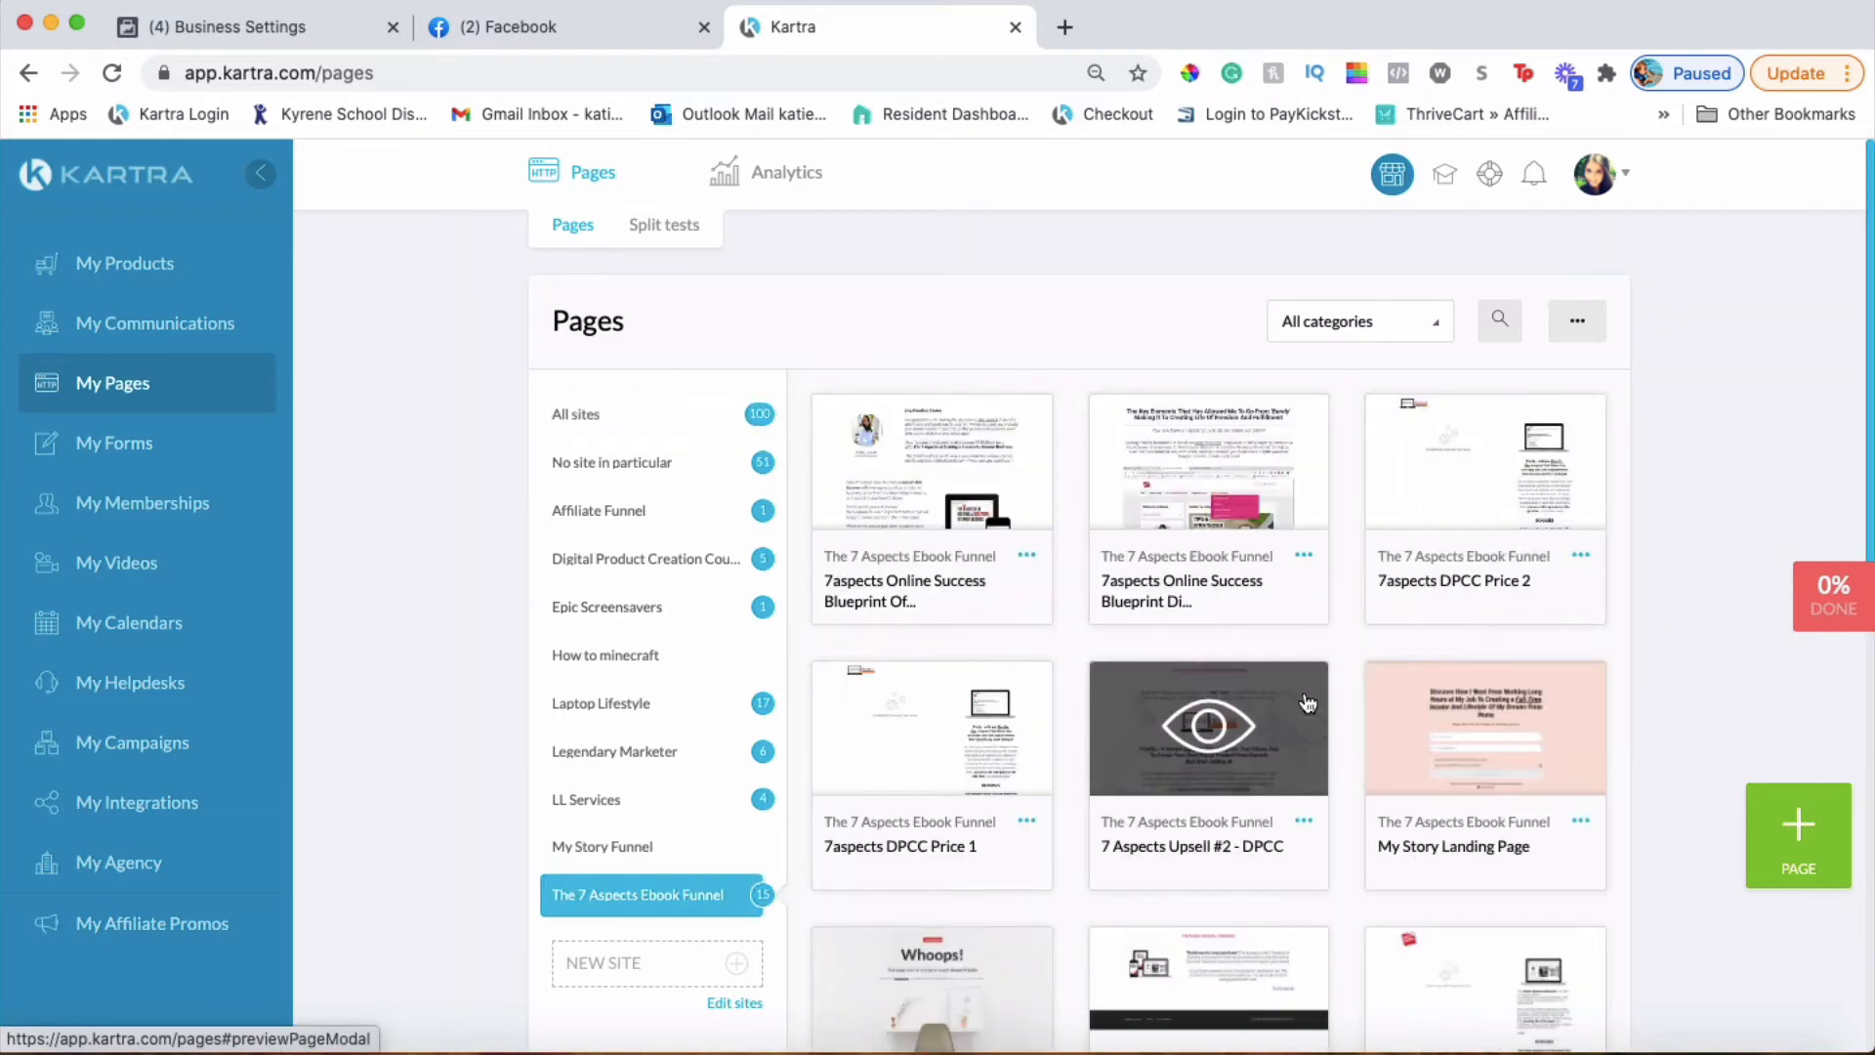
scroll(1307, 701, down, 10)
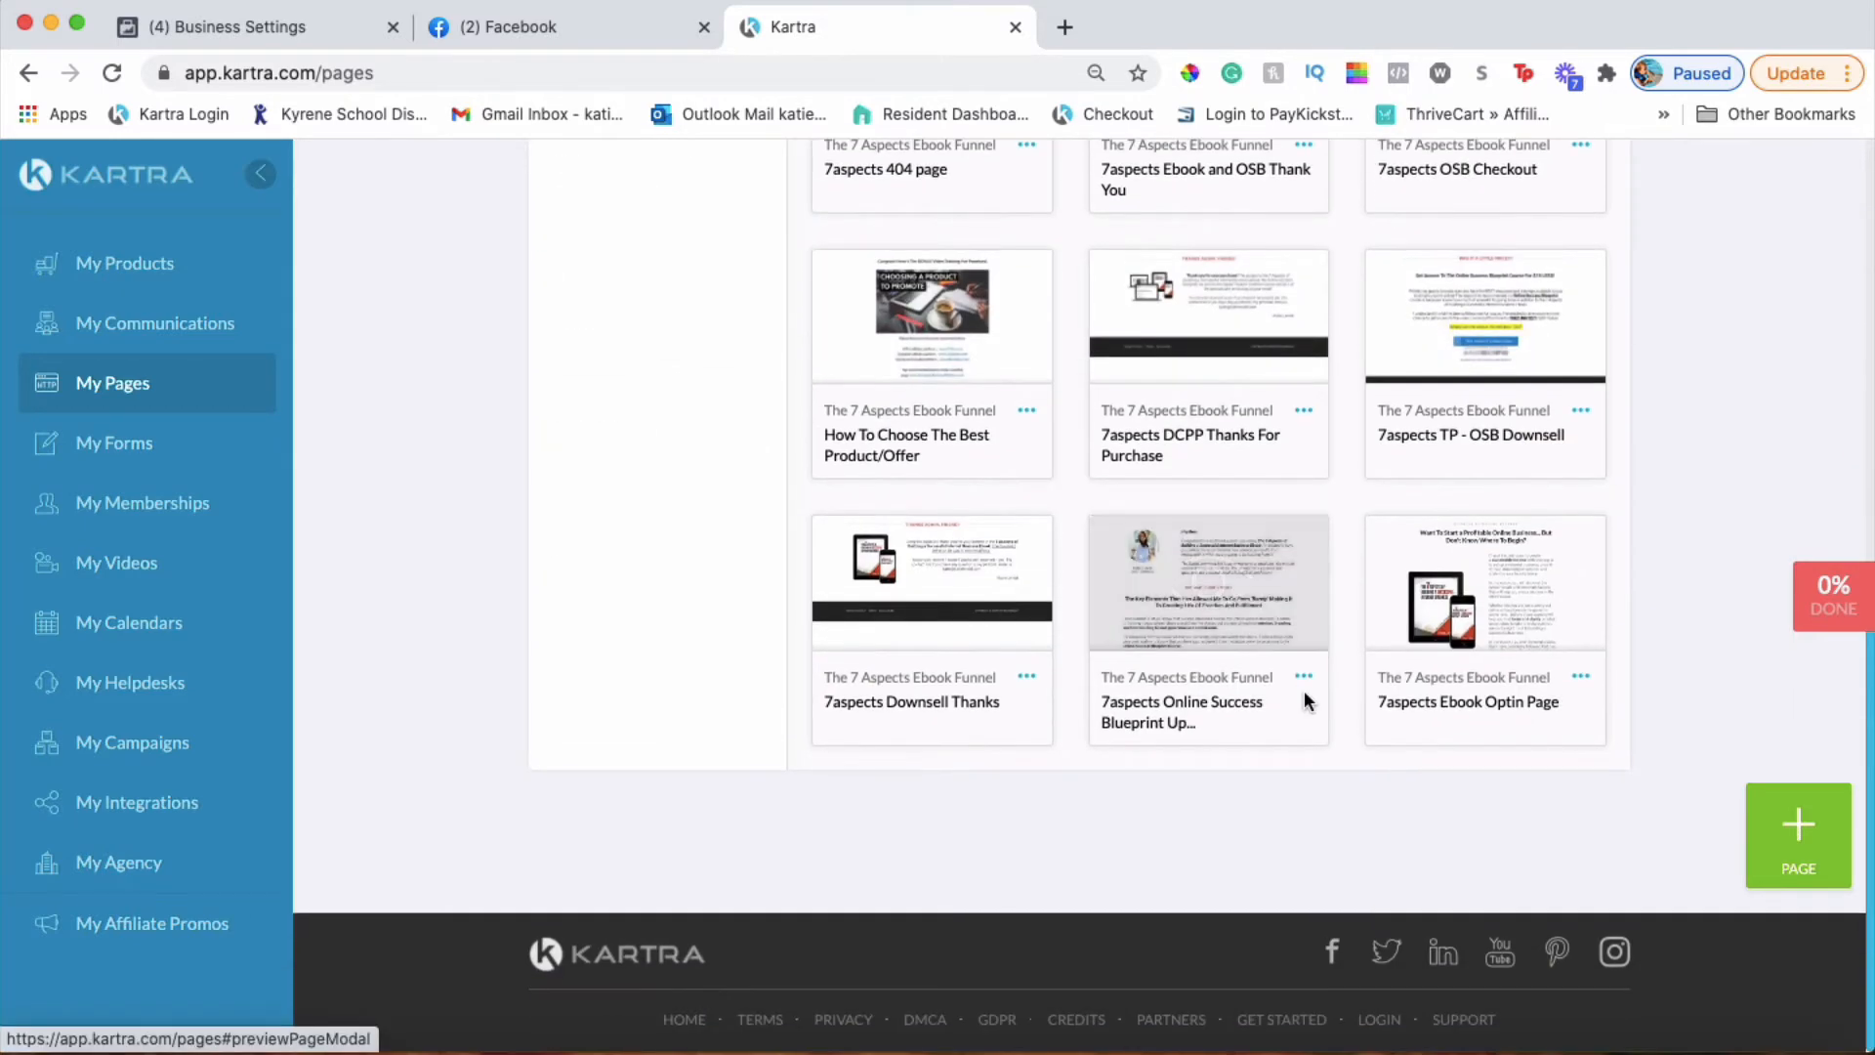
mouse_move(1406, 558)
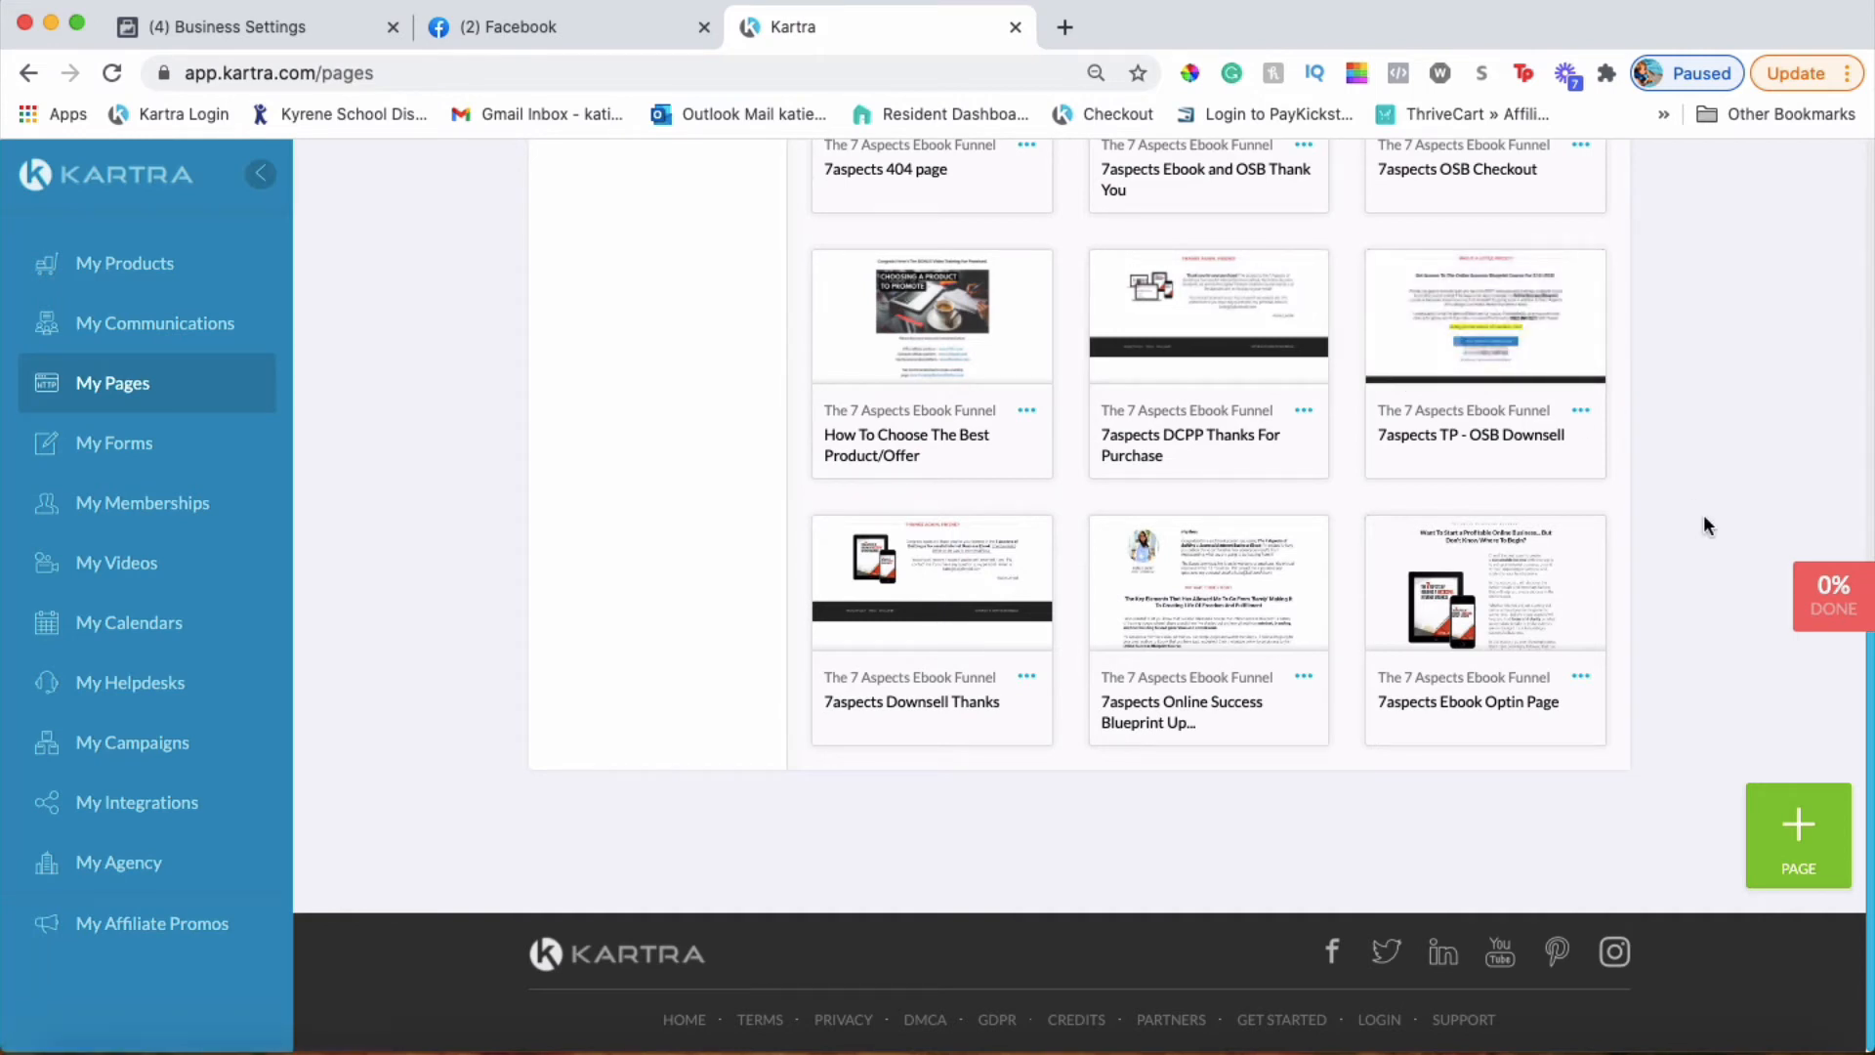
scroll(1702, 516, up, 1)
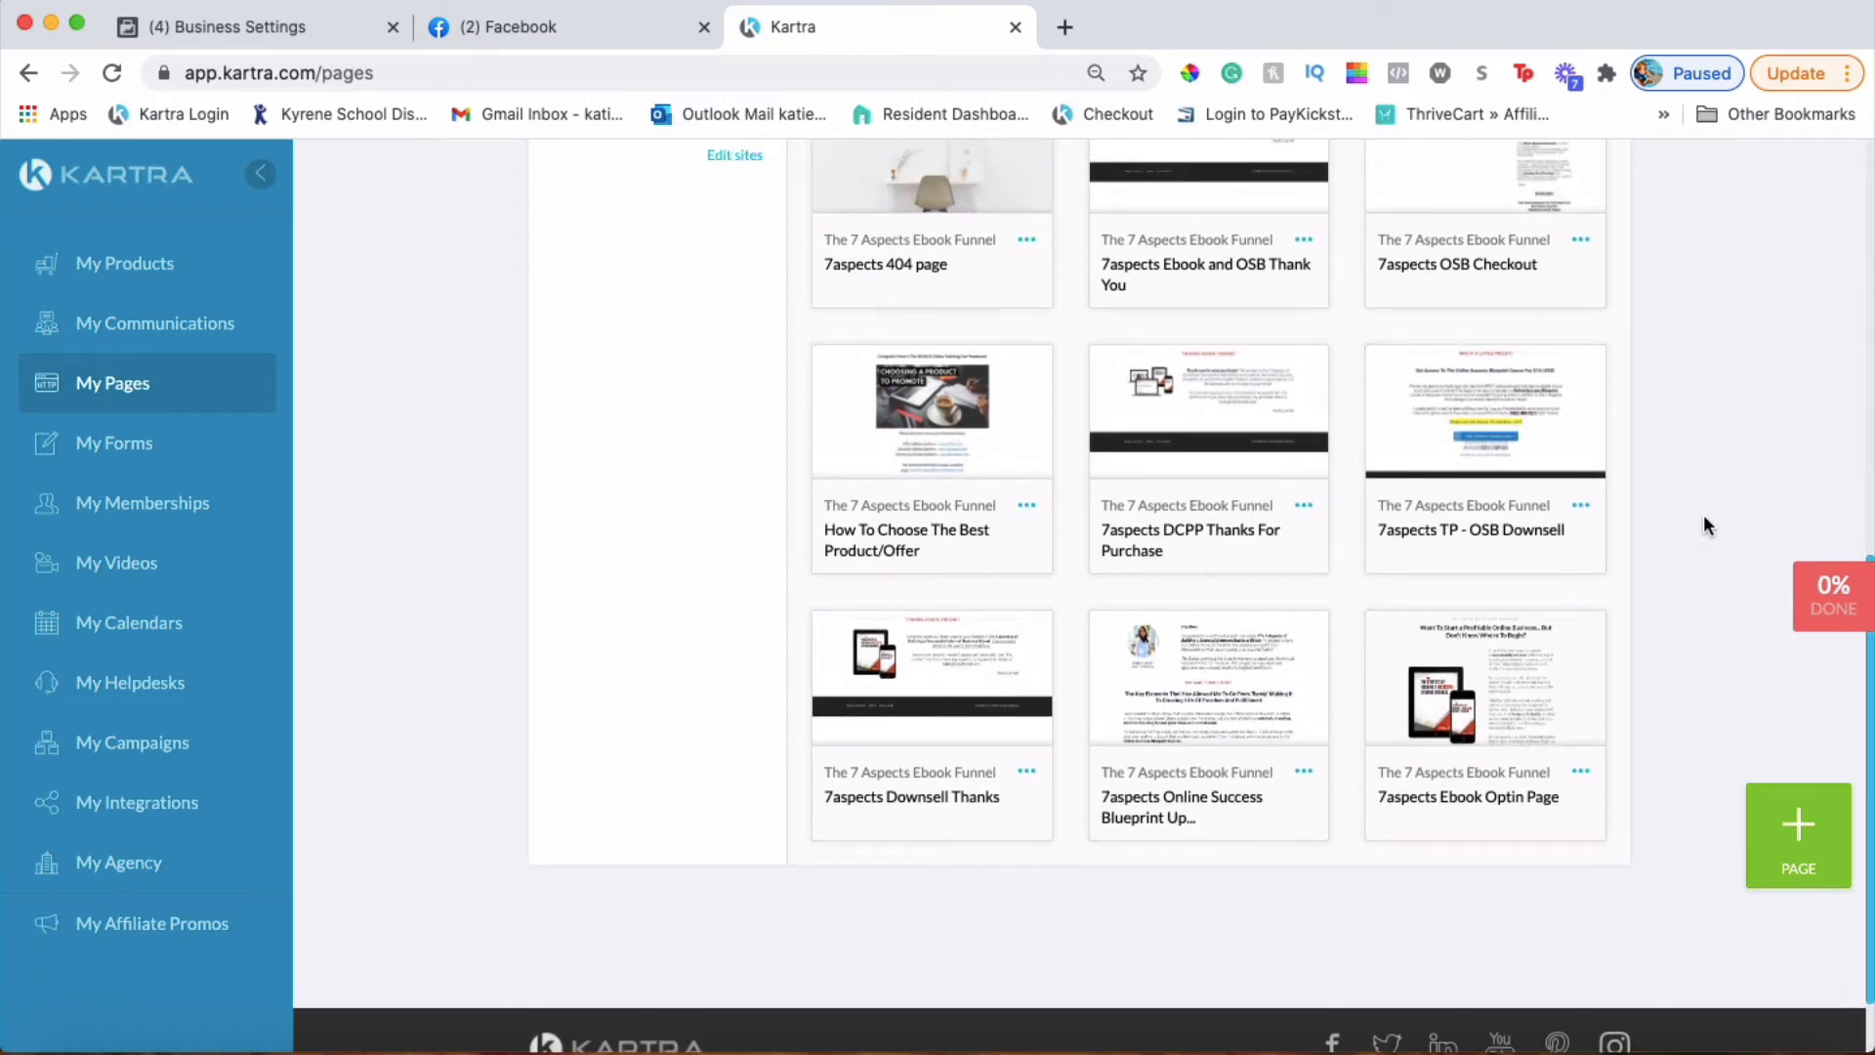
scroll(1704, 517, up, 3)
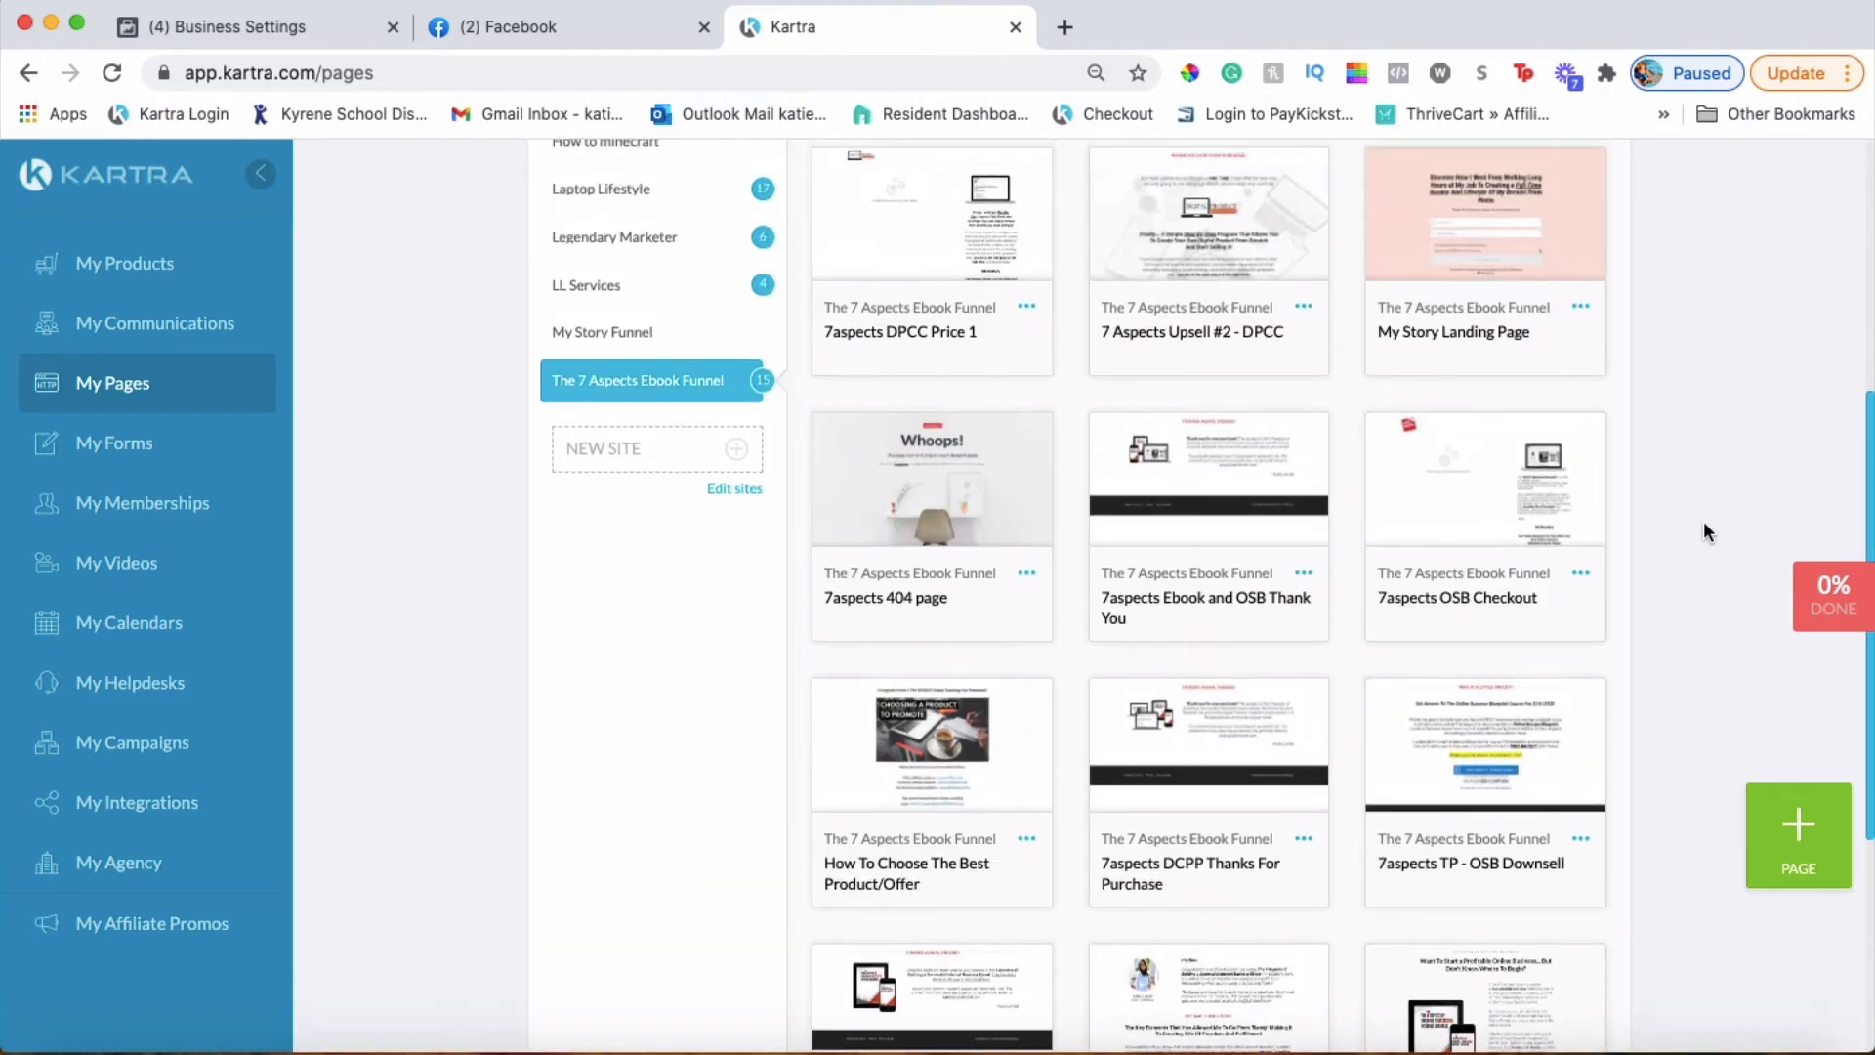
scroll(1704, 520, down, 5)
scroll(1715, 561, up, 5)
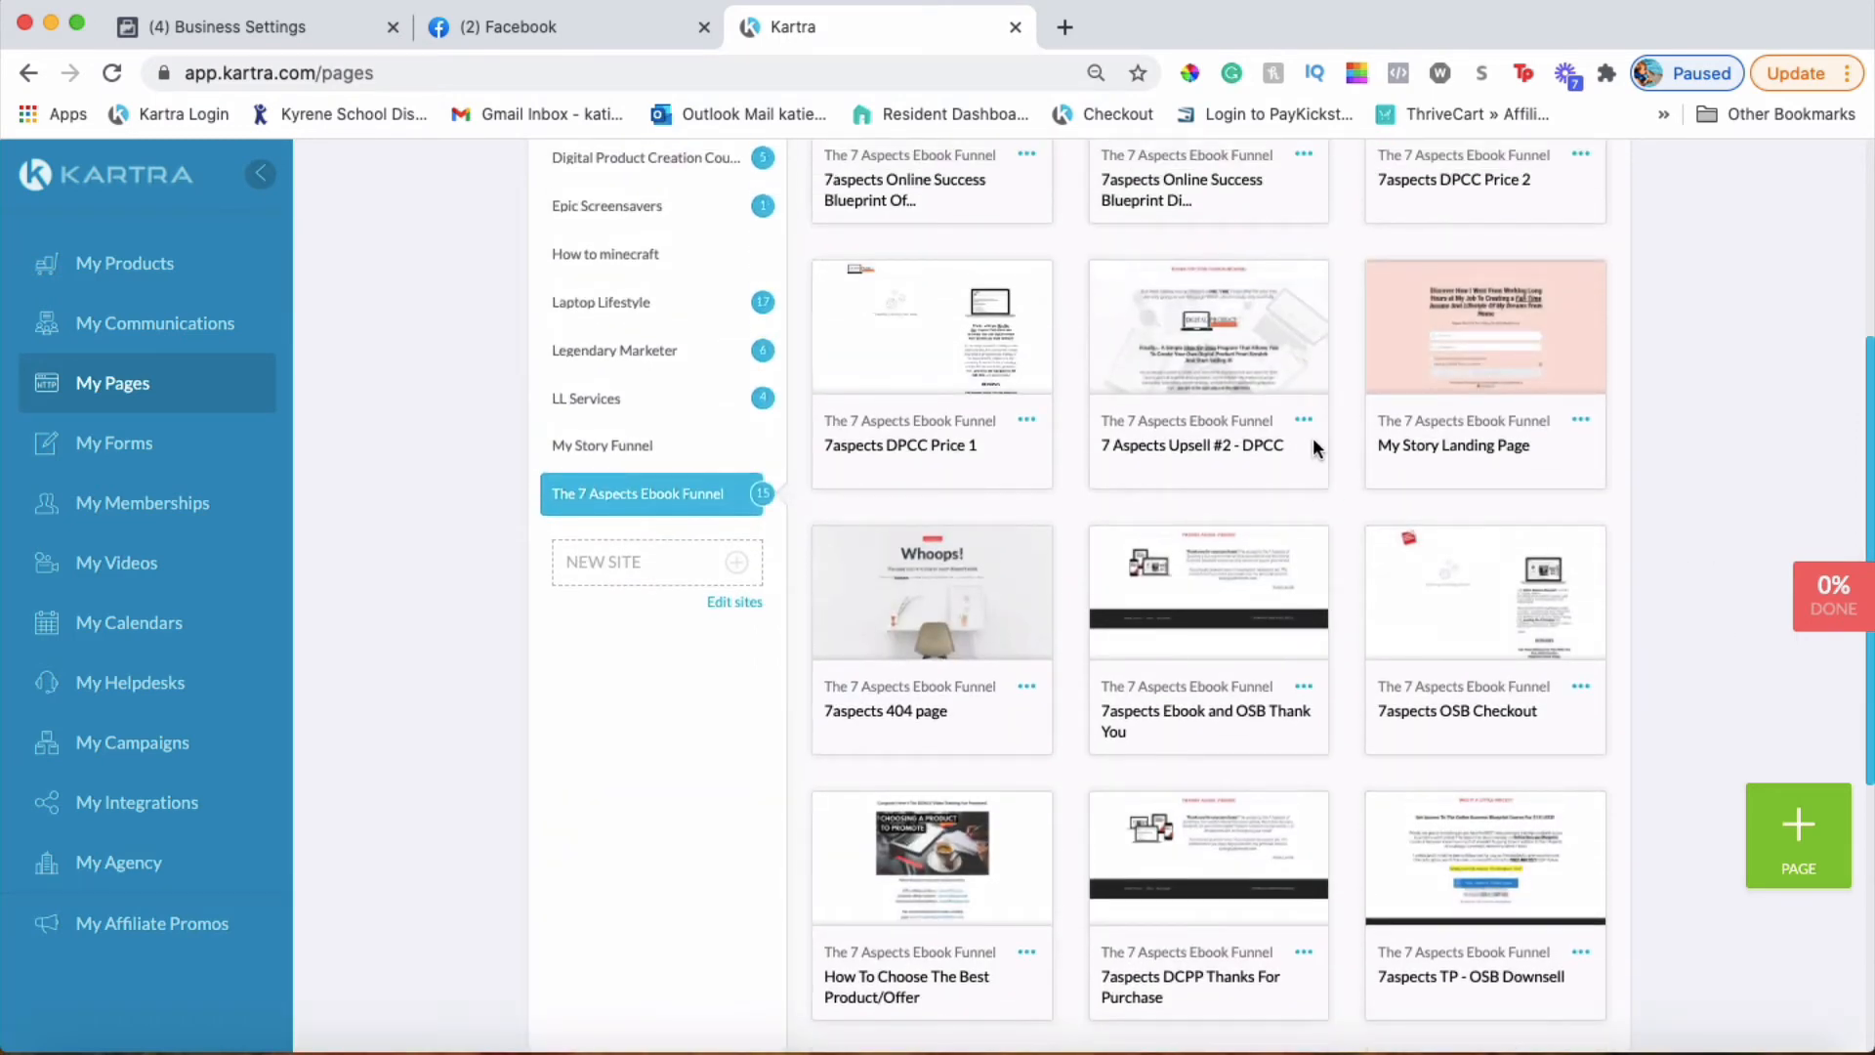
scroll(1312, 439, up, 1)
Glance at the Facebook pixel installation tab, then scroll further down the Kartra page grid
click(227, 27)
mouse_move(998, 658)
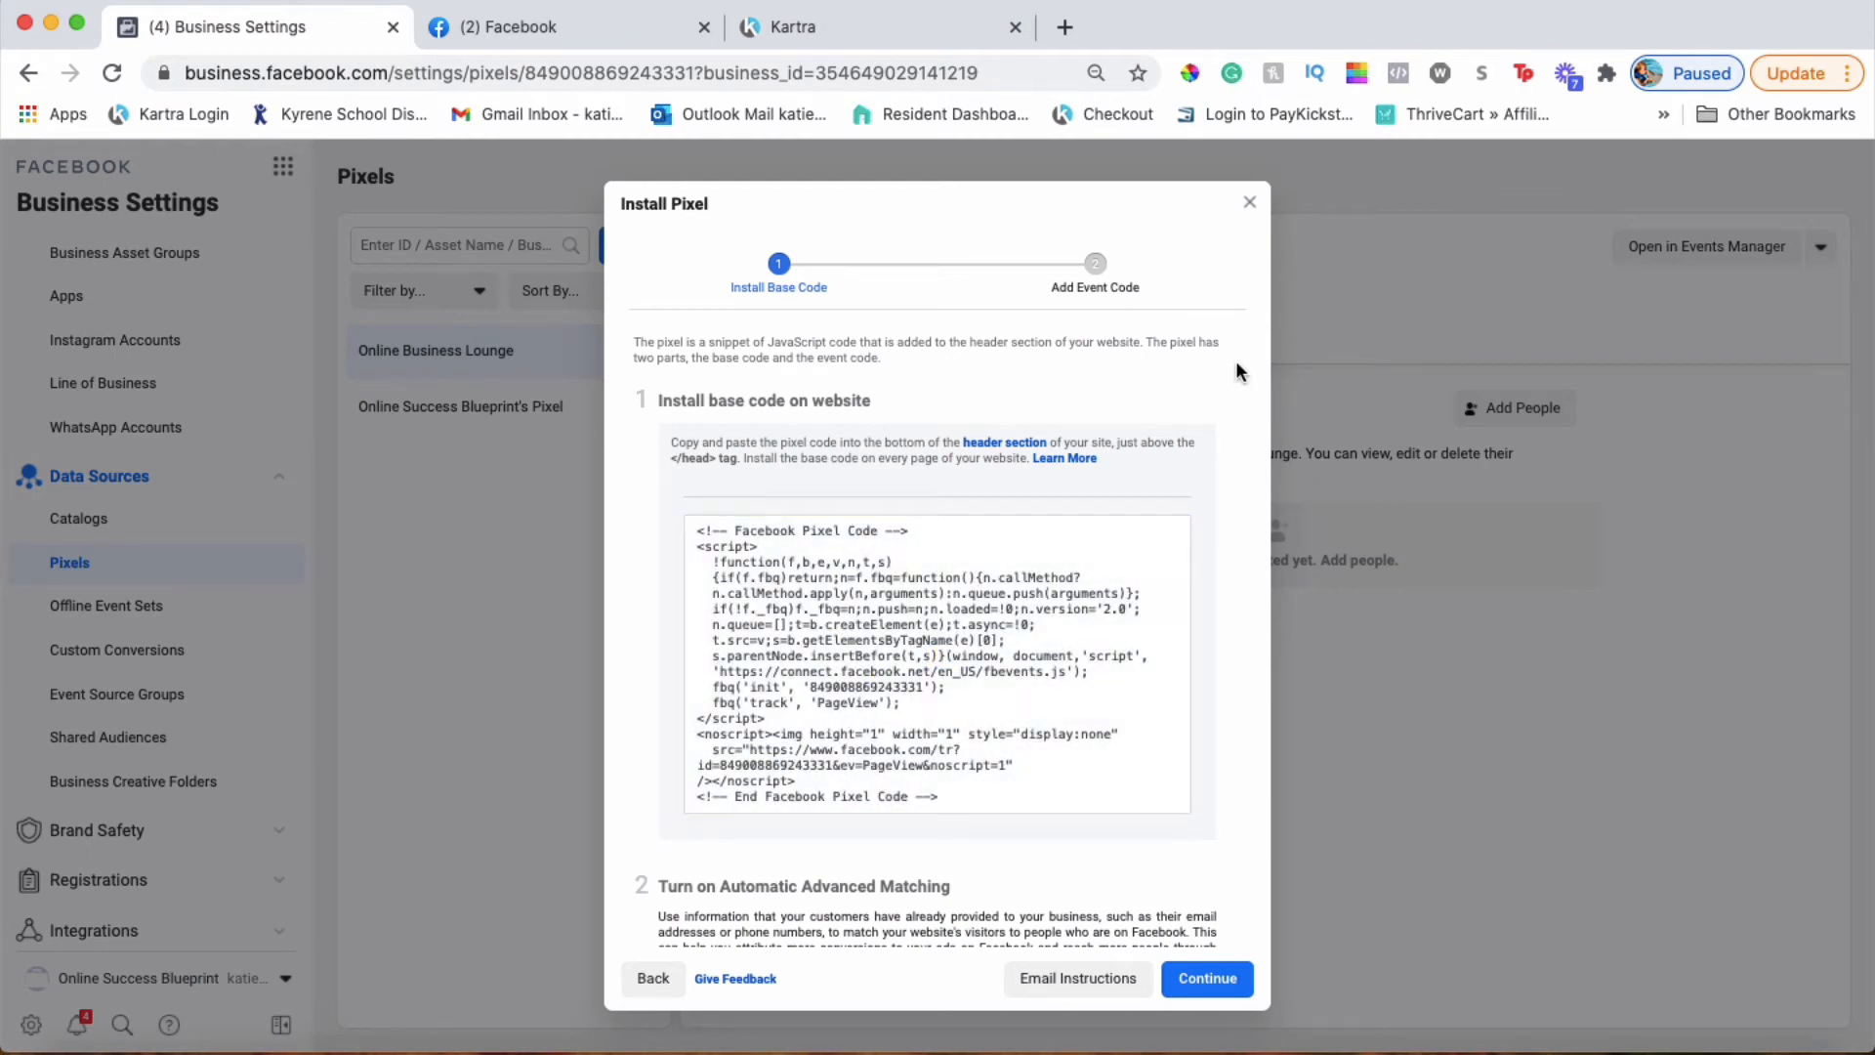
click(859, 26)
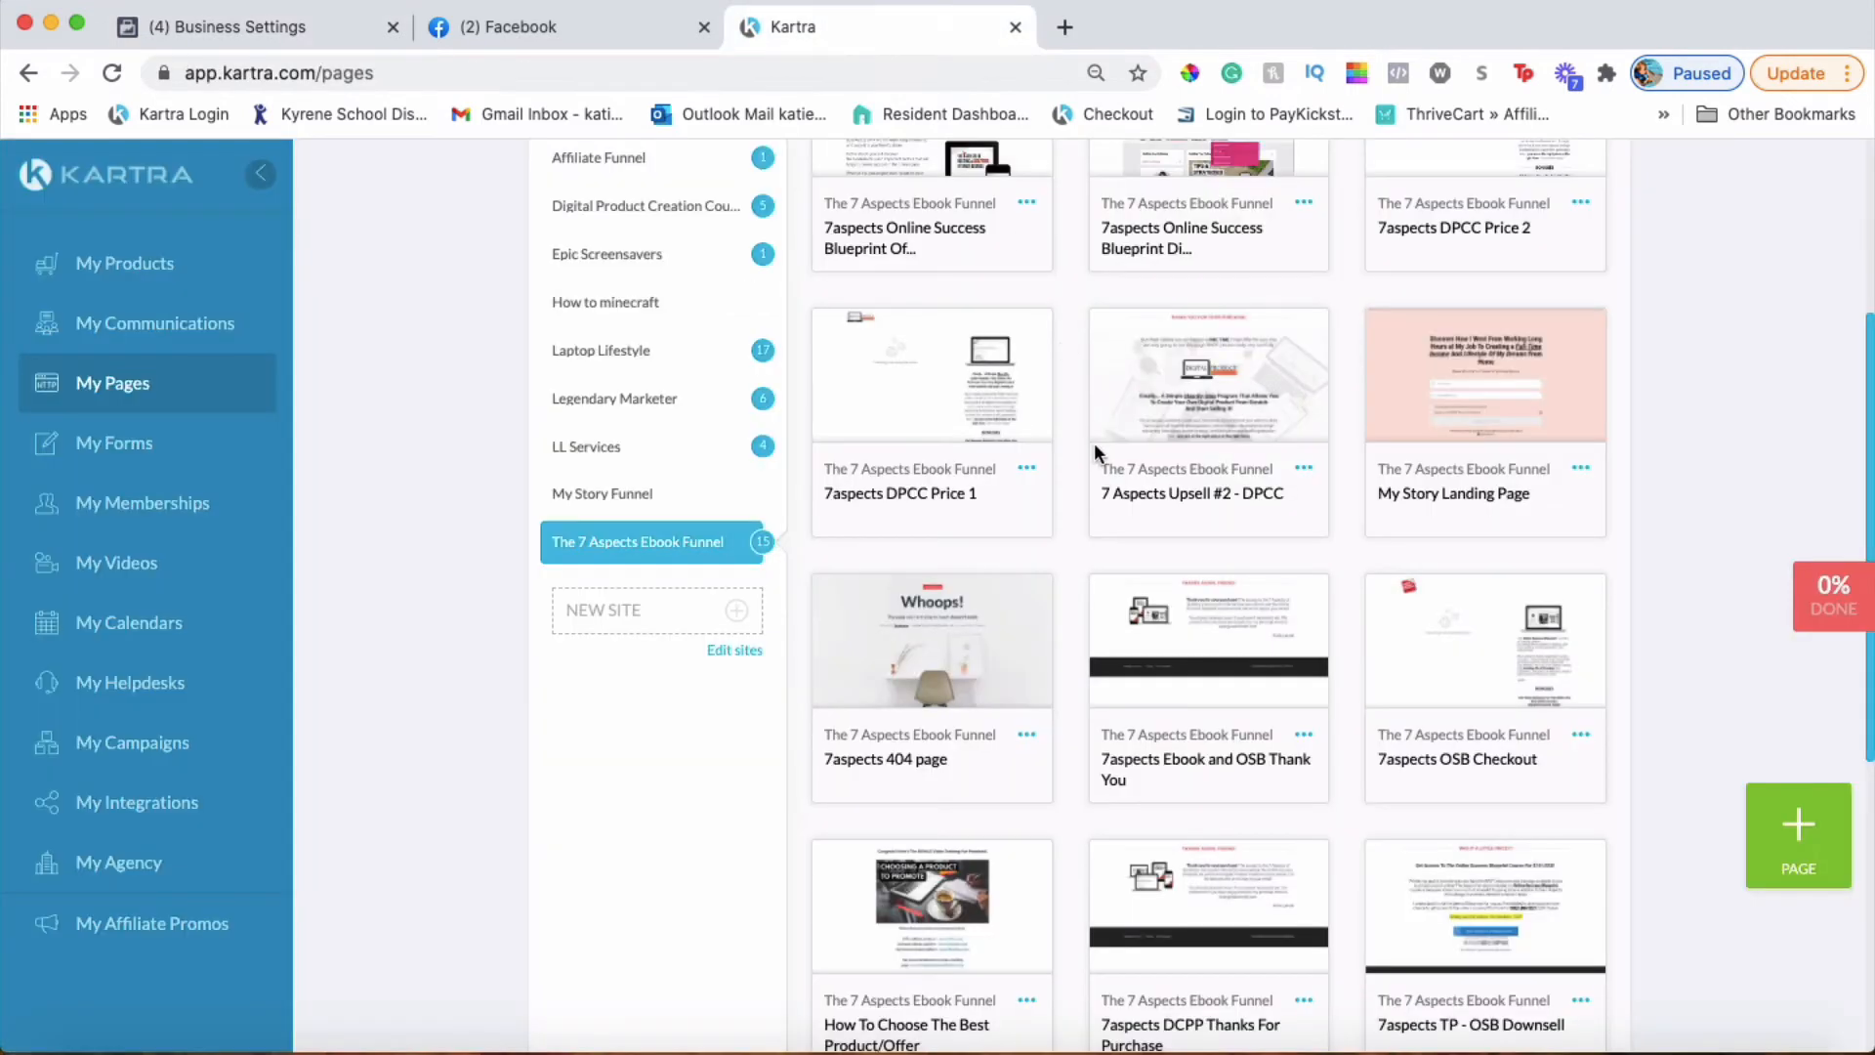
scroll(1093, 443, down, 5)
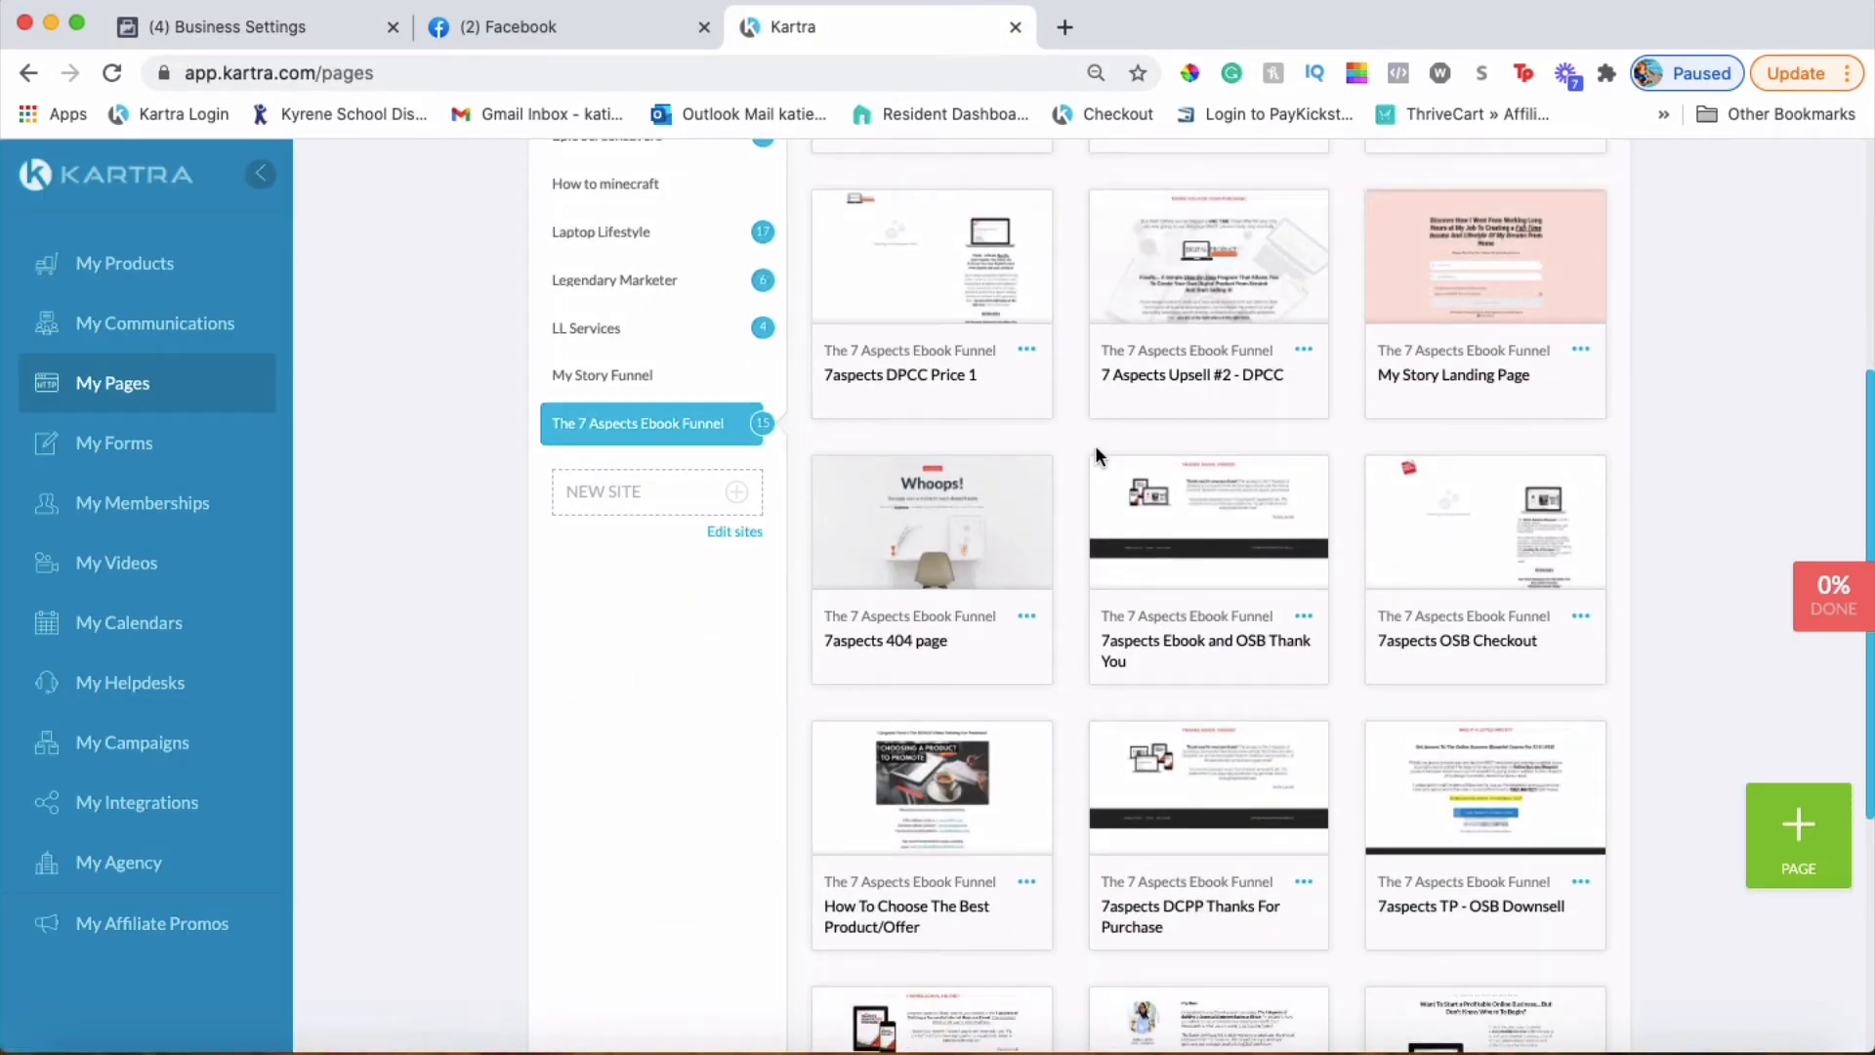
scroll(1444, 491, down, 2)
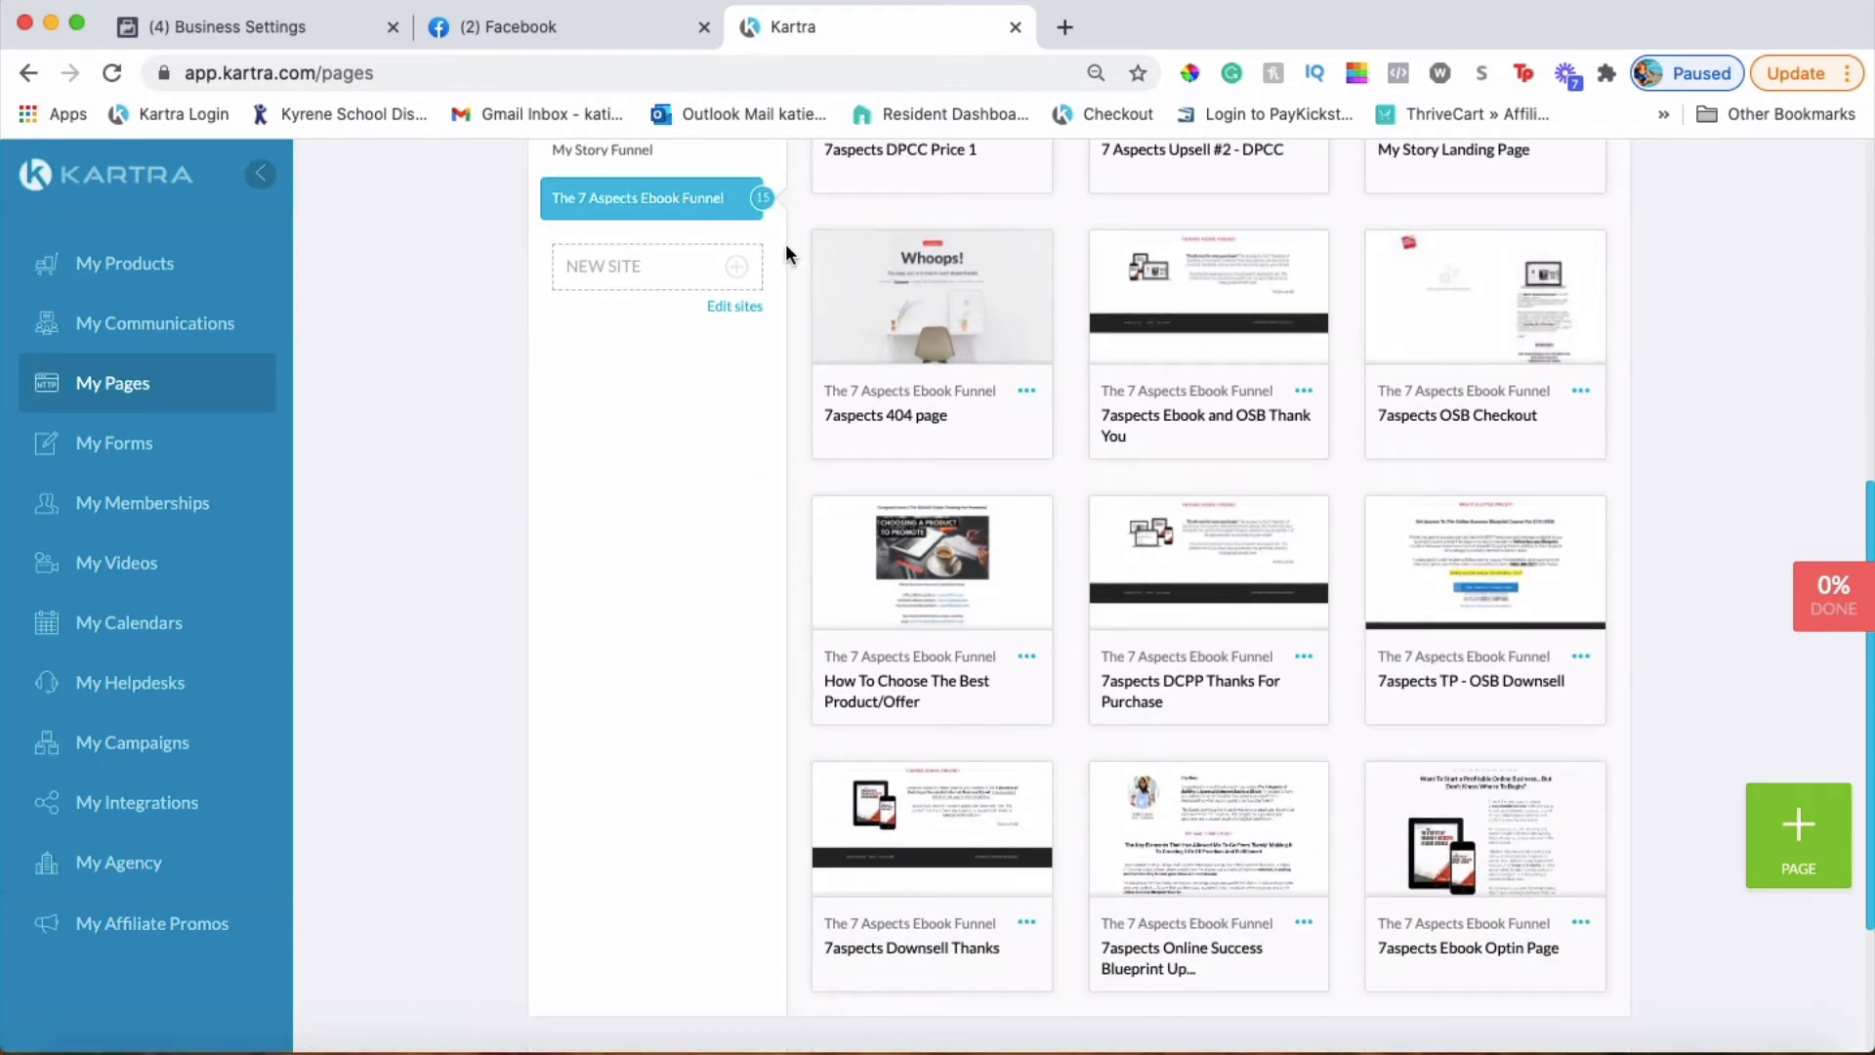
Review the Install Pixel base code and continue to Set Up Events for the Online Business Lounge pixel
click(554, 32)
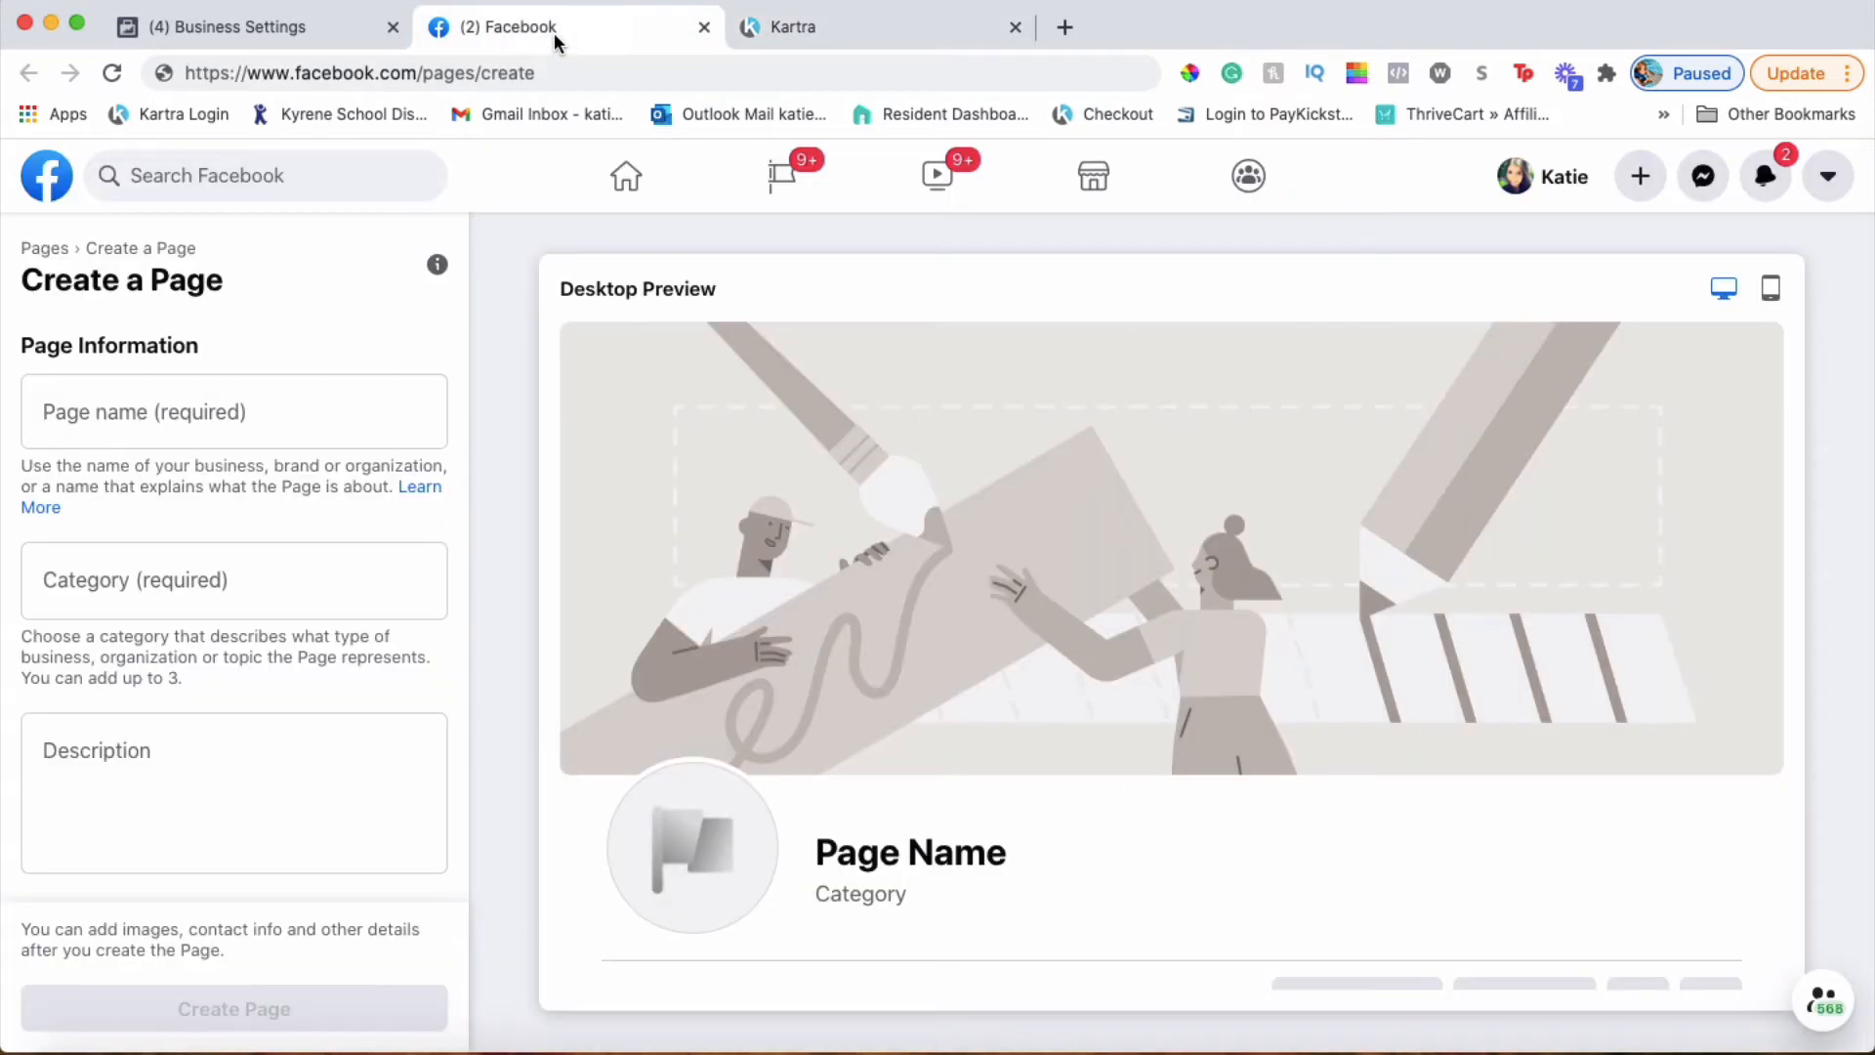
click(249, 26)
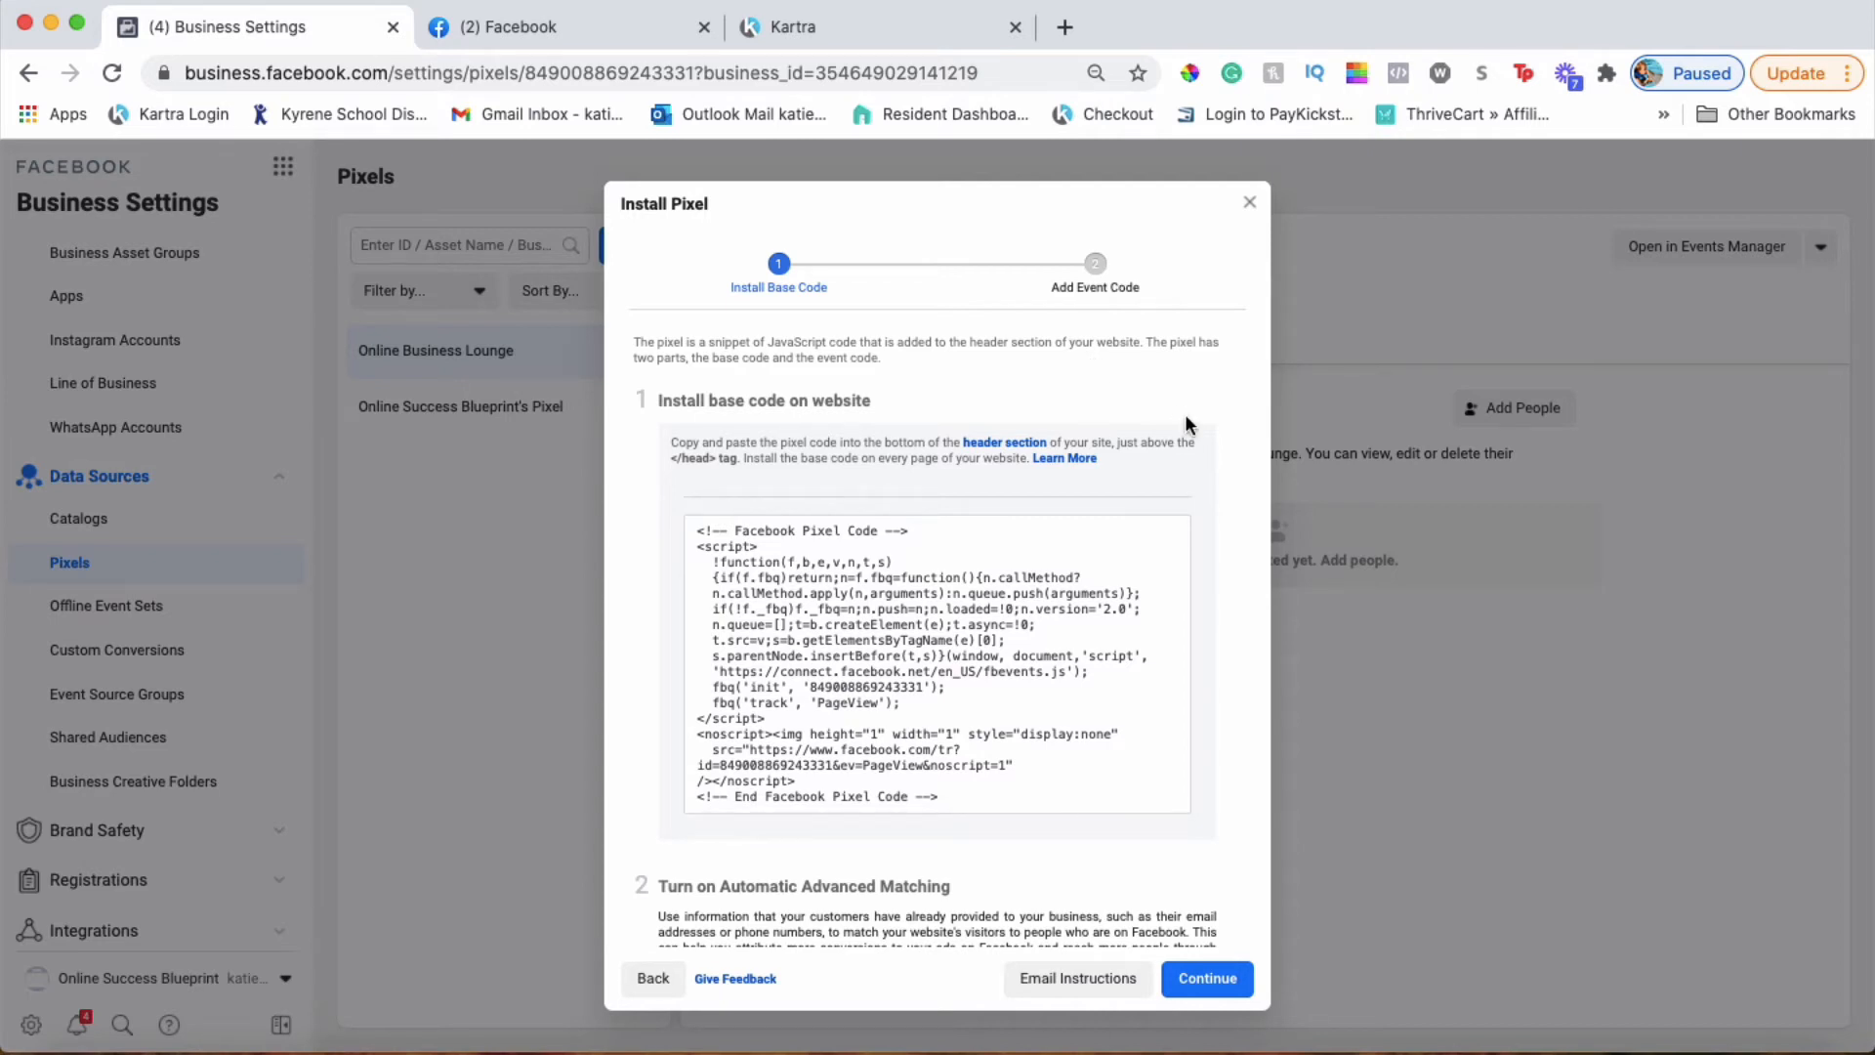
scroll(1185, 413, down, 2)
mouse_move(1057, 547)
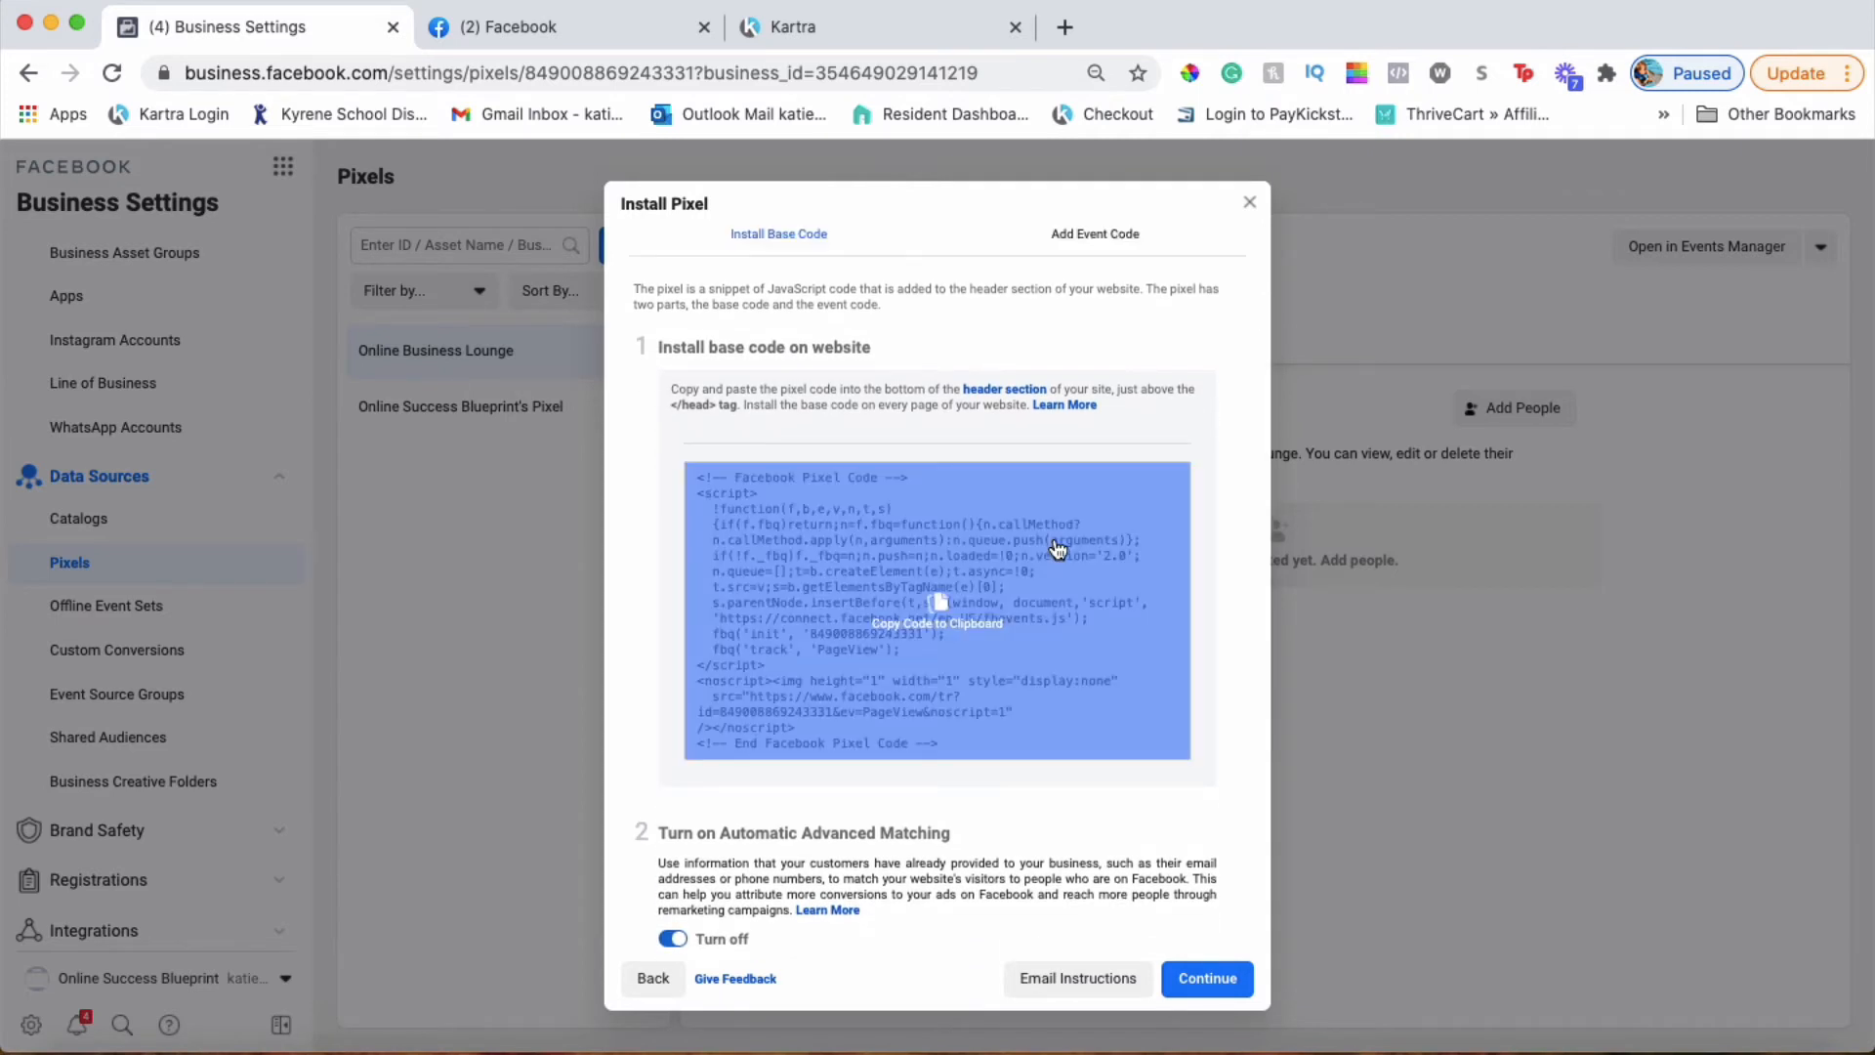
scroll(1054, 543, down, 3)
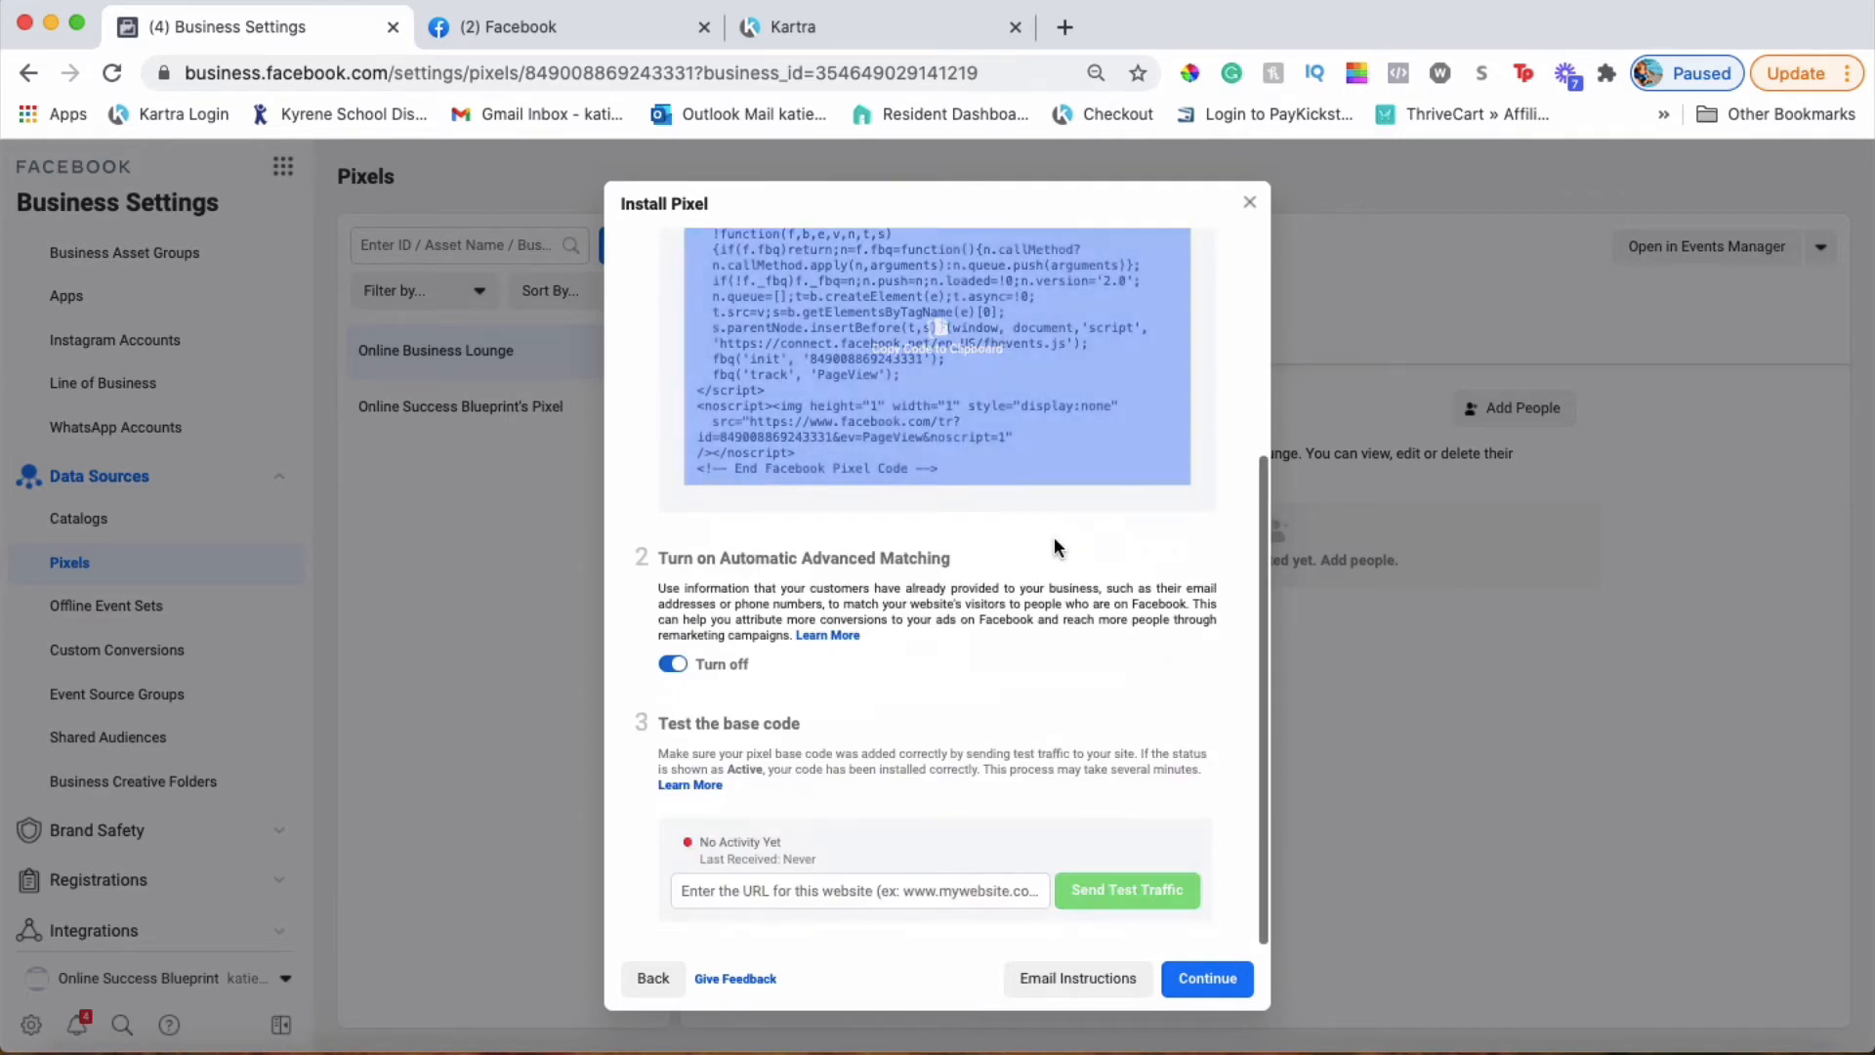
click(1219, 981)
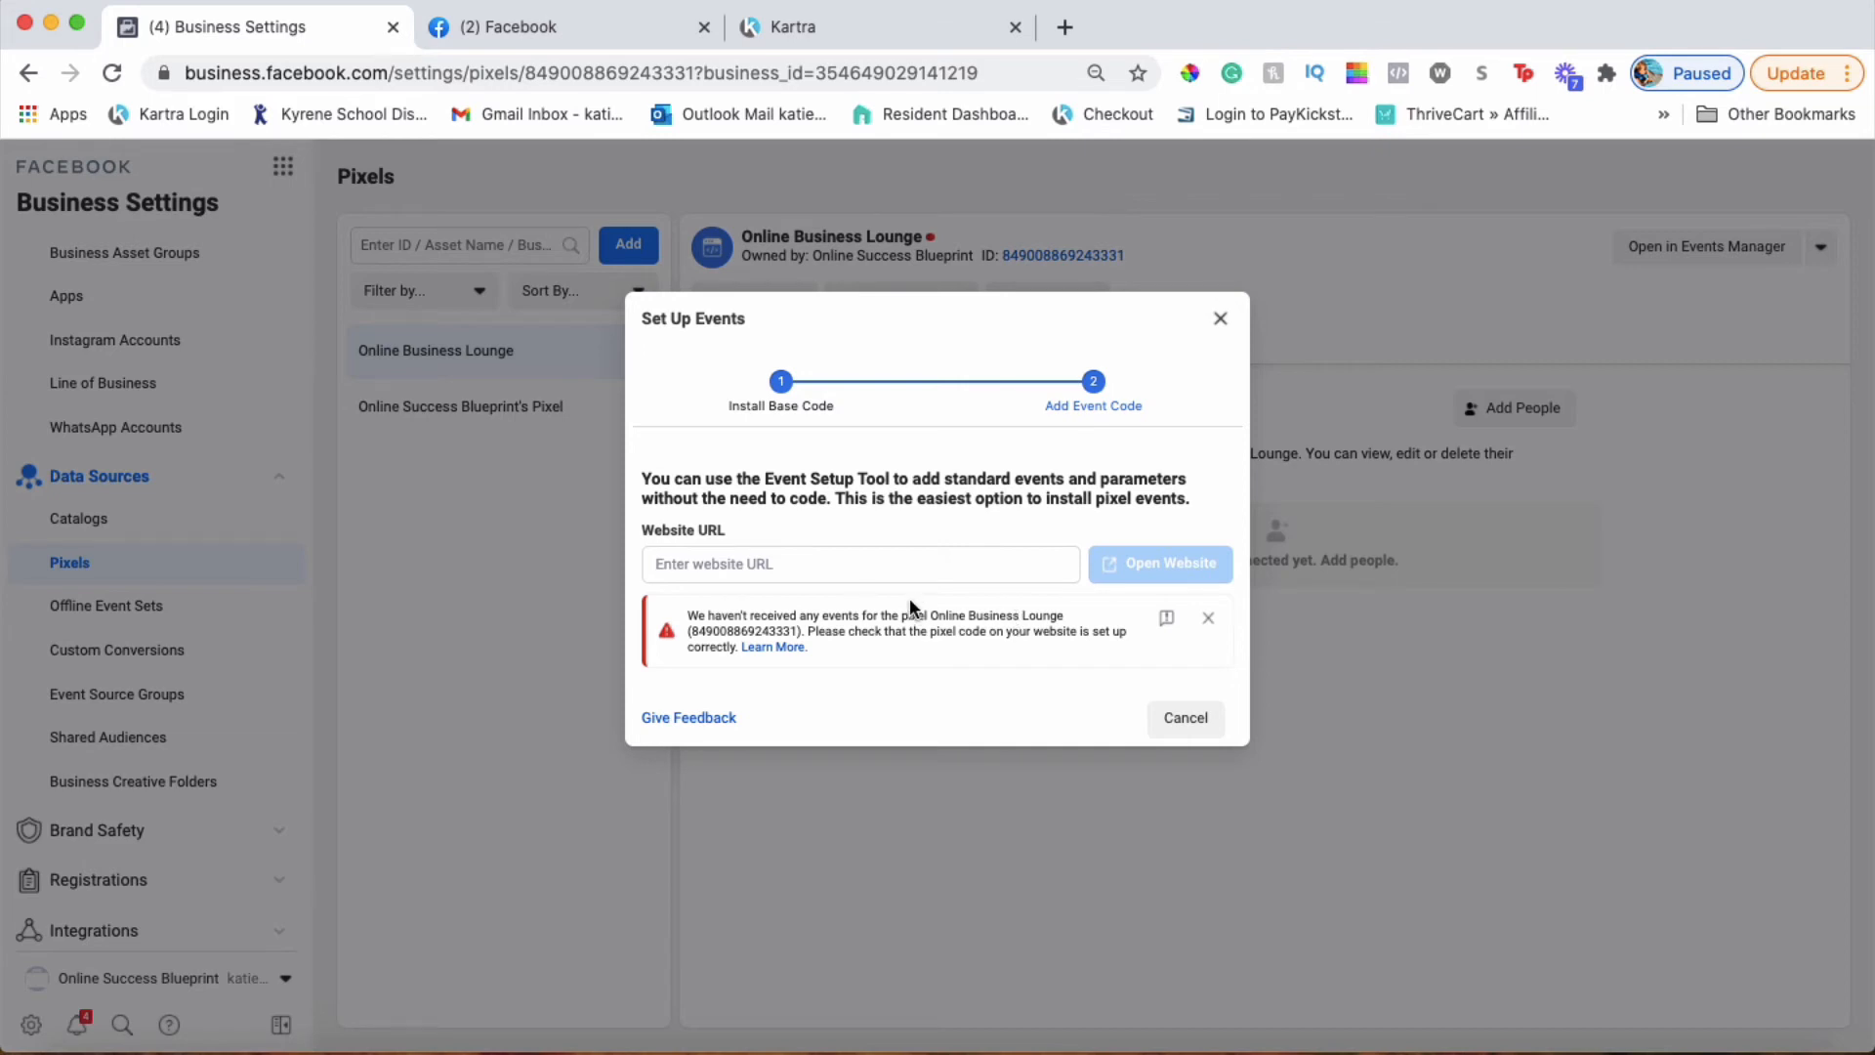
click(831, 39)
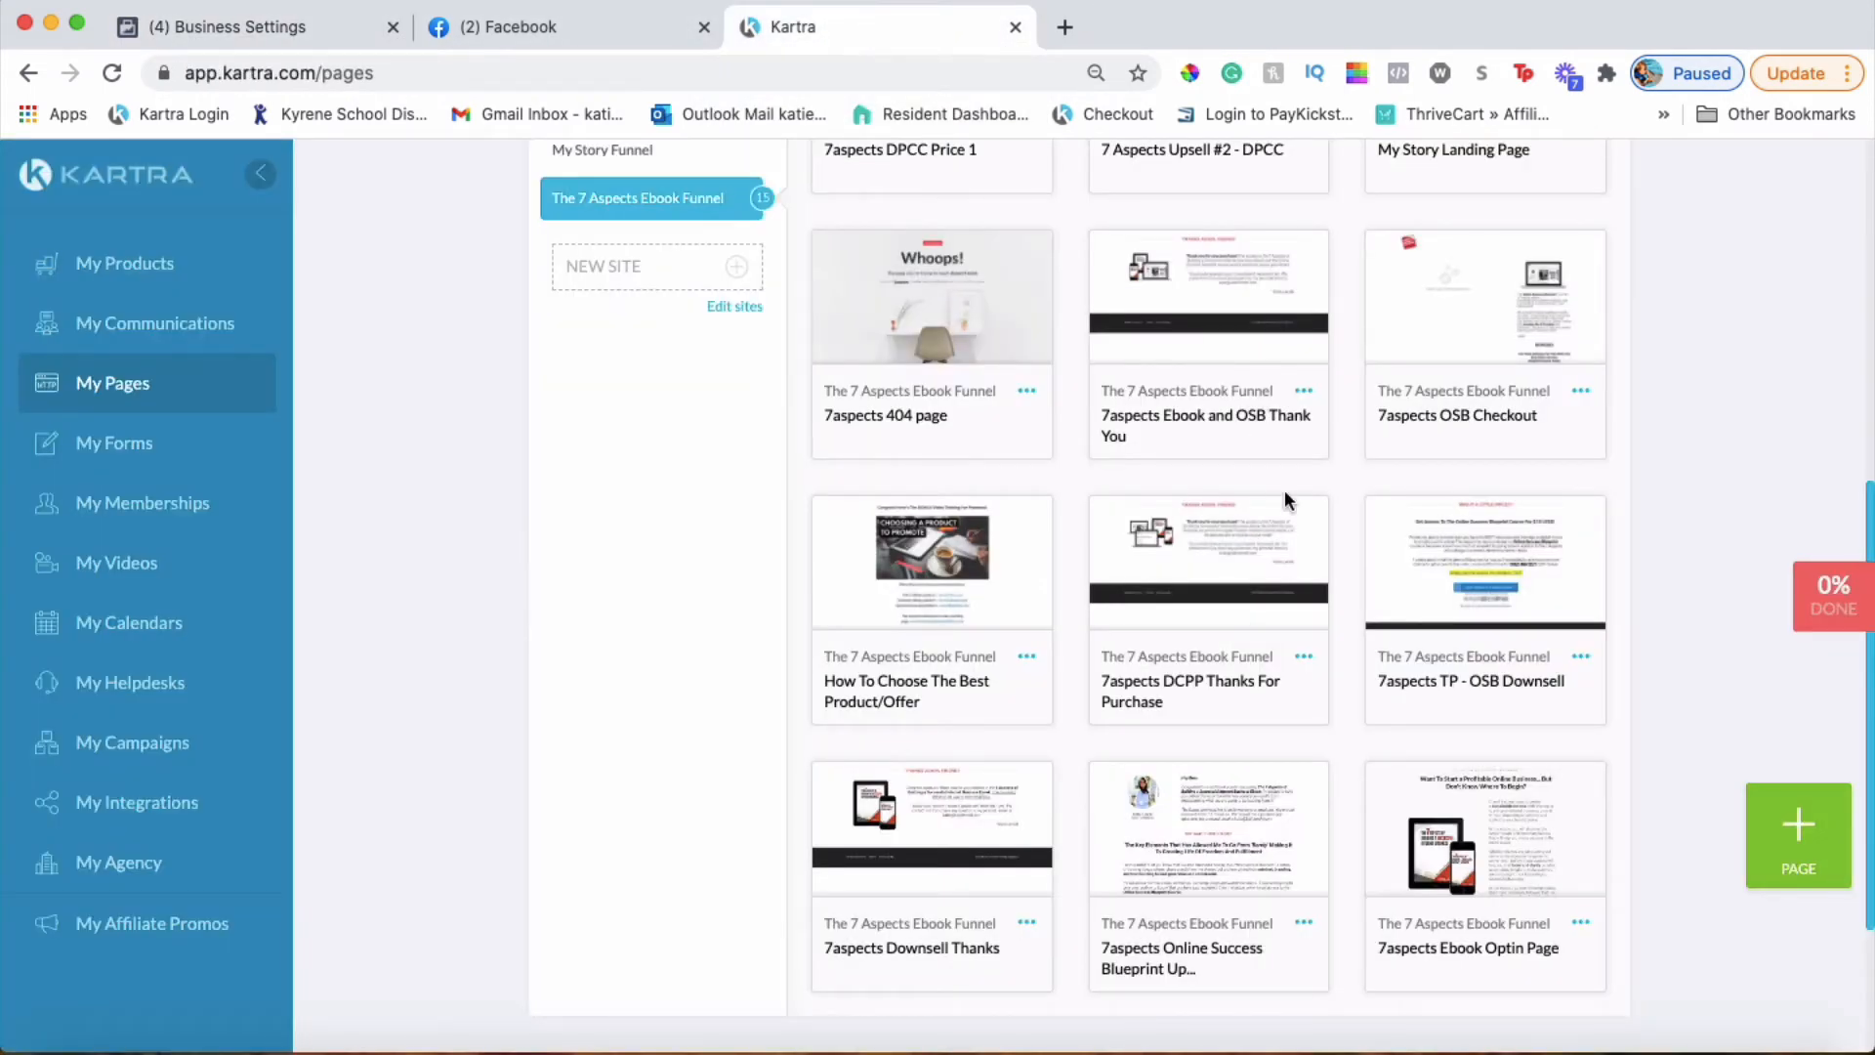
Run Facebook Pixel Helper on the Kartra dashboard, which reports no pixels on app.kartra.com
scroll(1285, 495, up, 1)
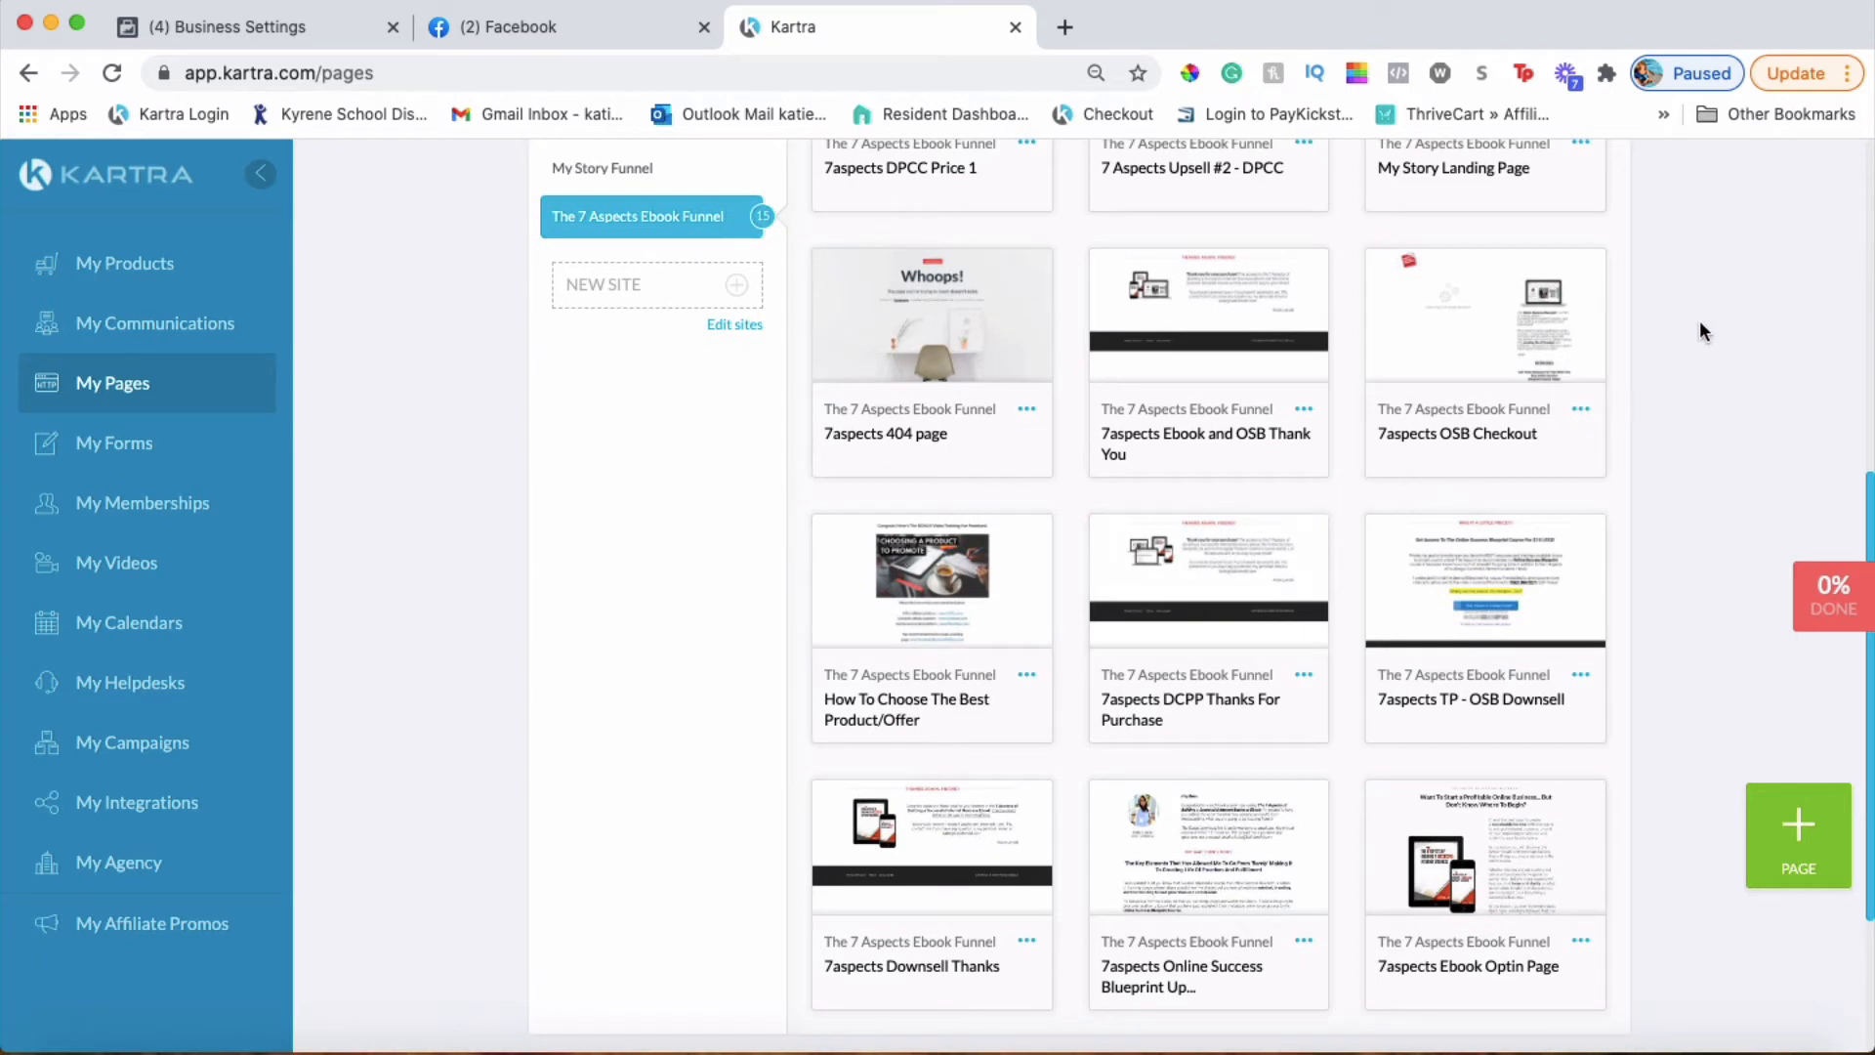
click(1396, 76)
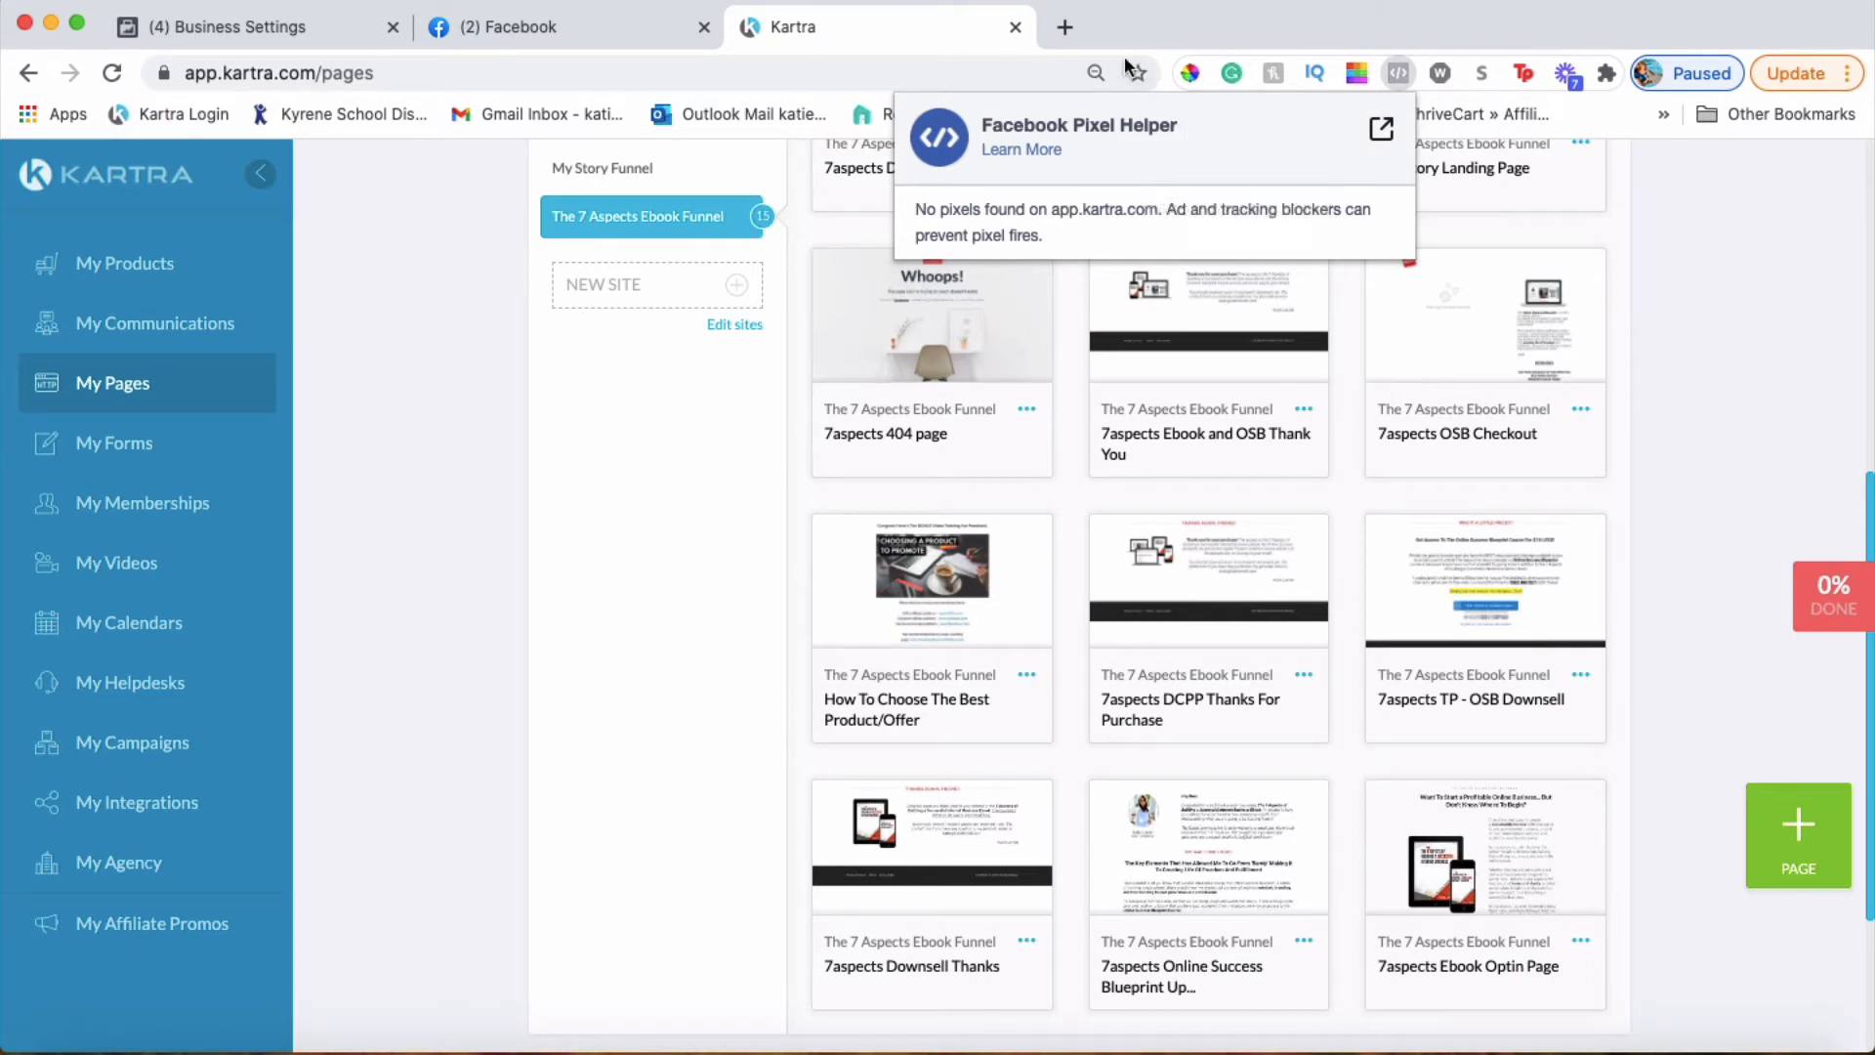
Search 'facebook pixel helper' from a new tab to reach its Chrome Web Store listing
click(1067, 28)
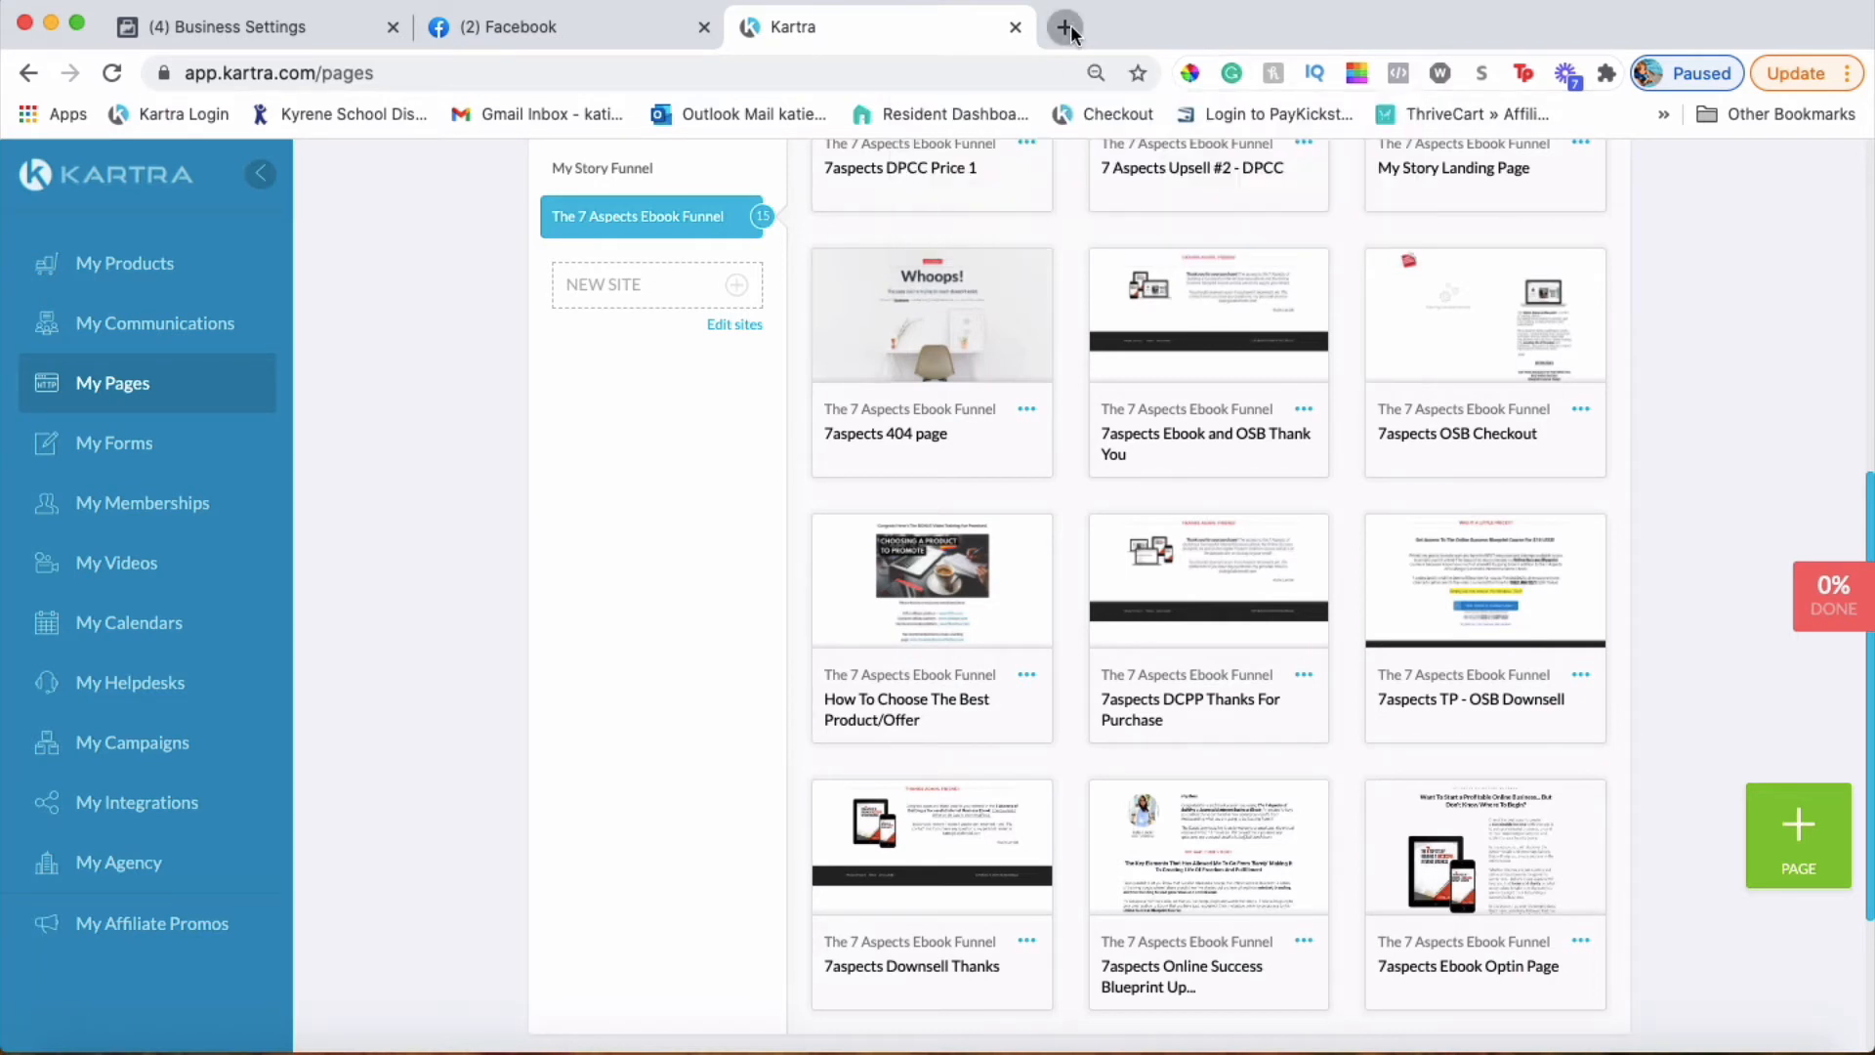
text(faceb)
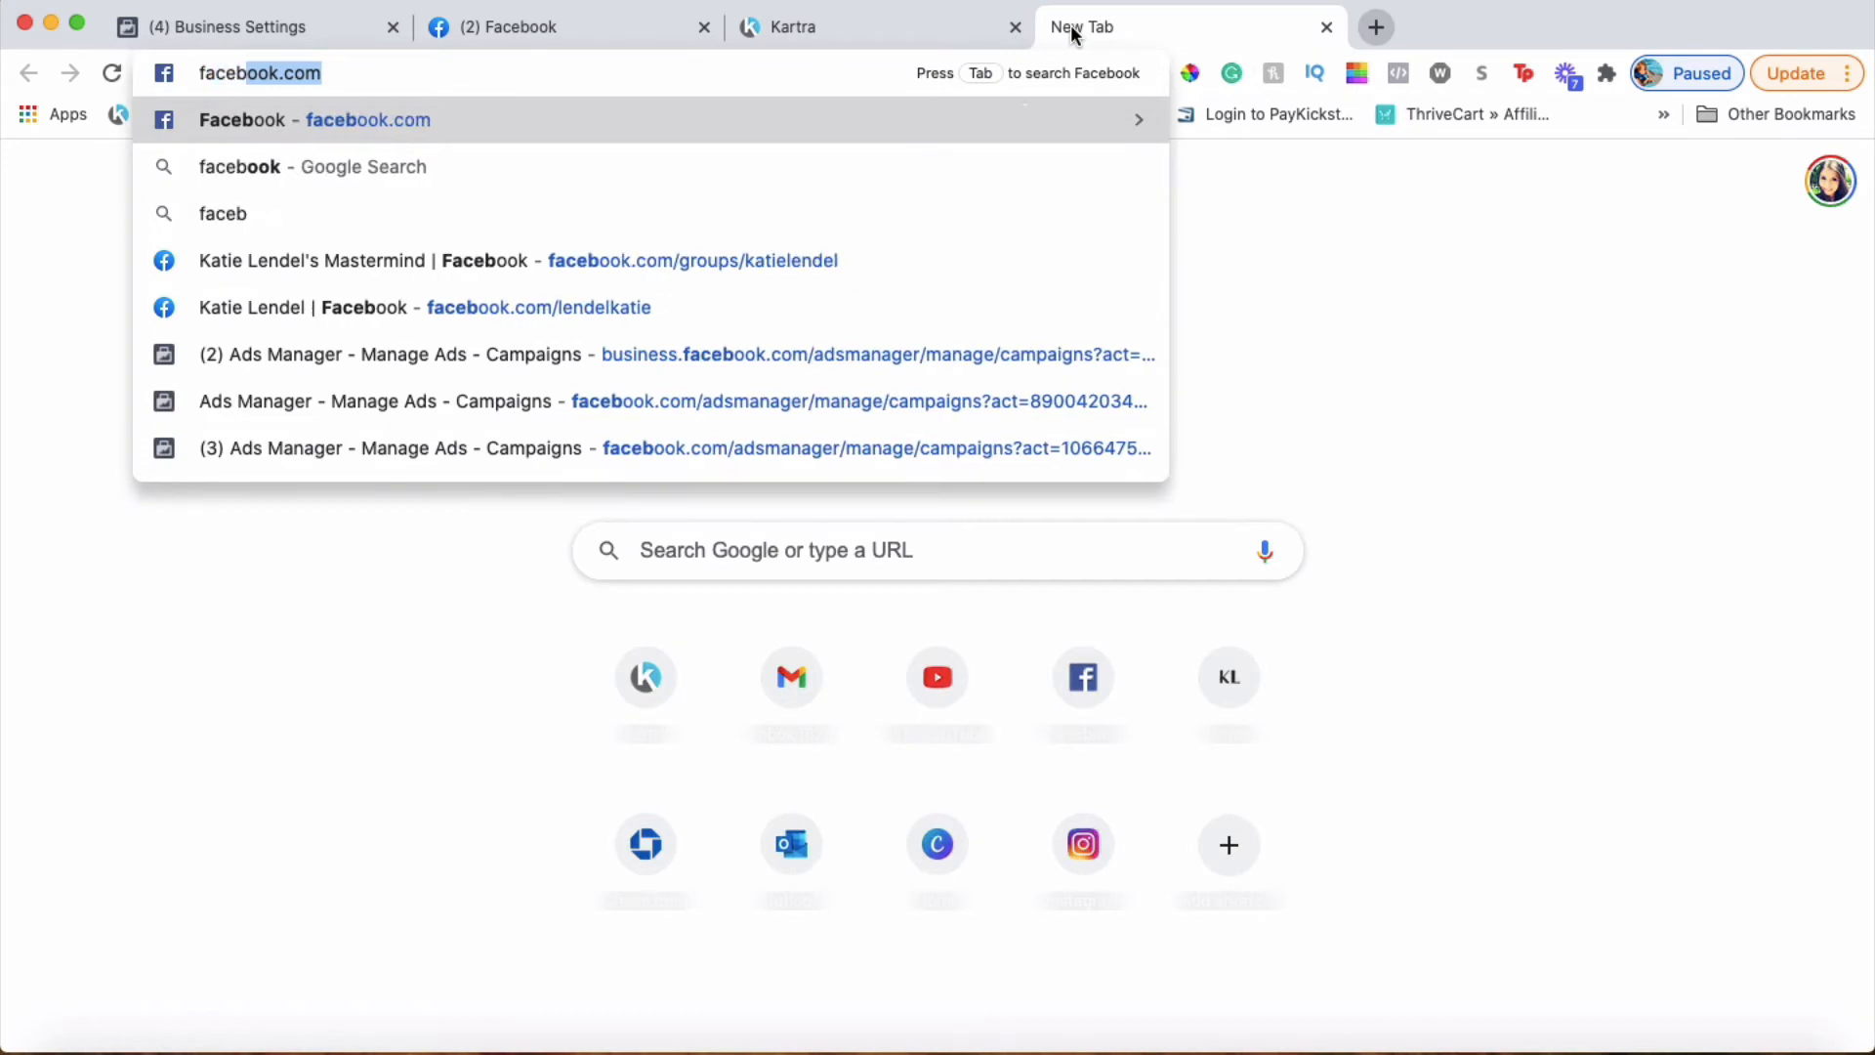
text(ppl)
key(BackSpace)
key(BackSpace)
key(BackSpace)
key(BackSpace)
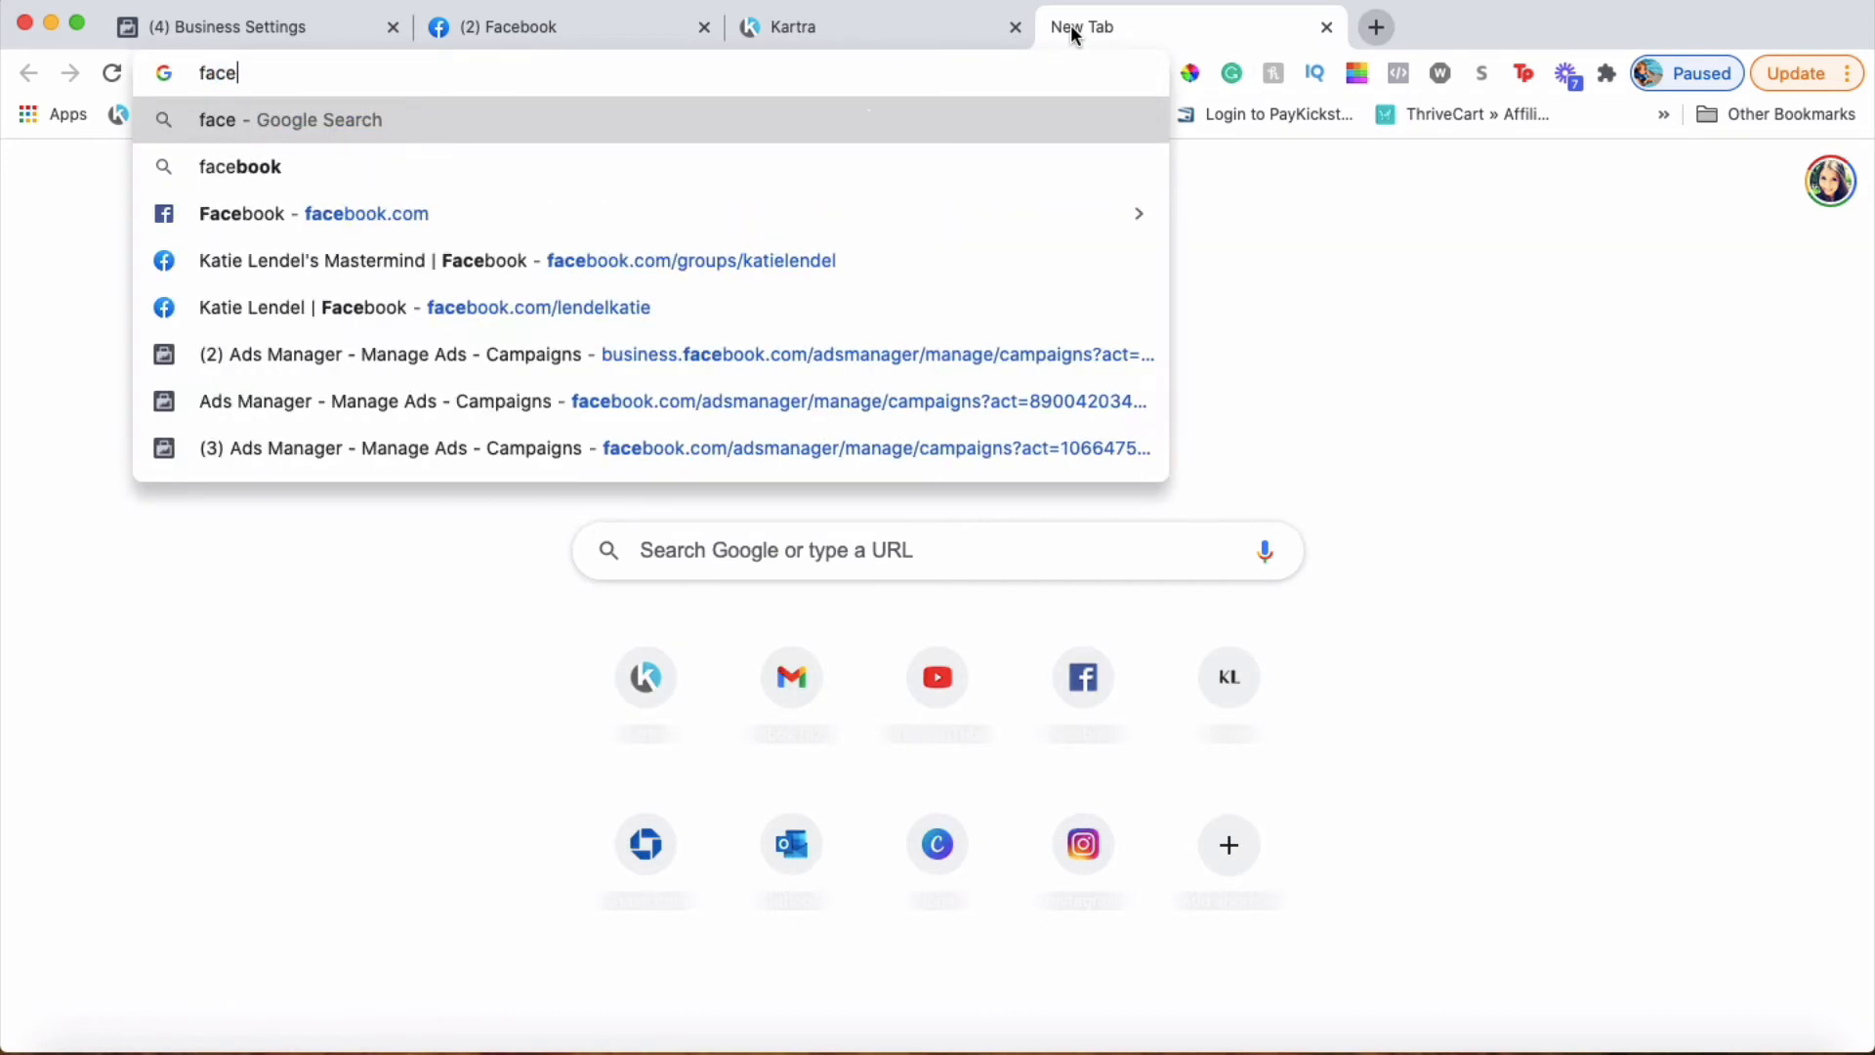
text(book p)
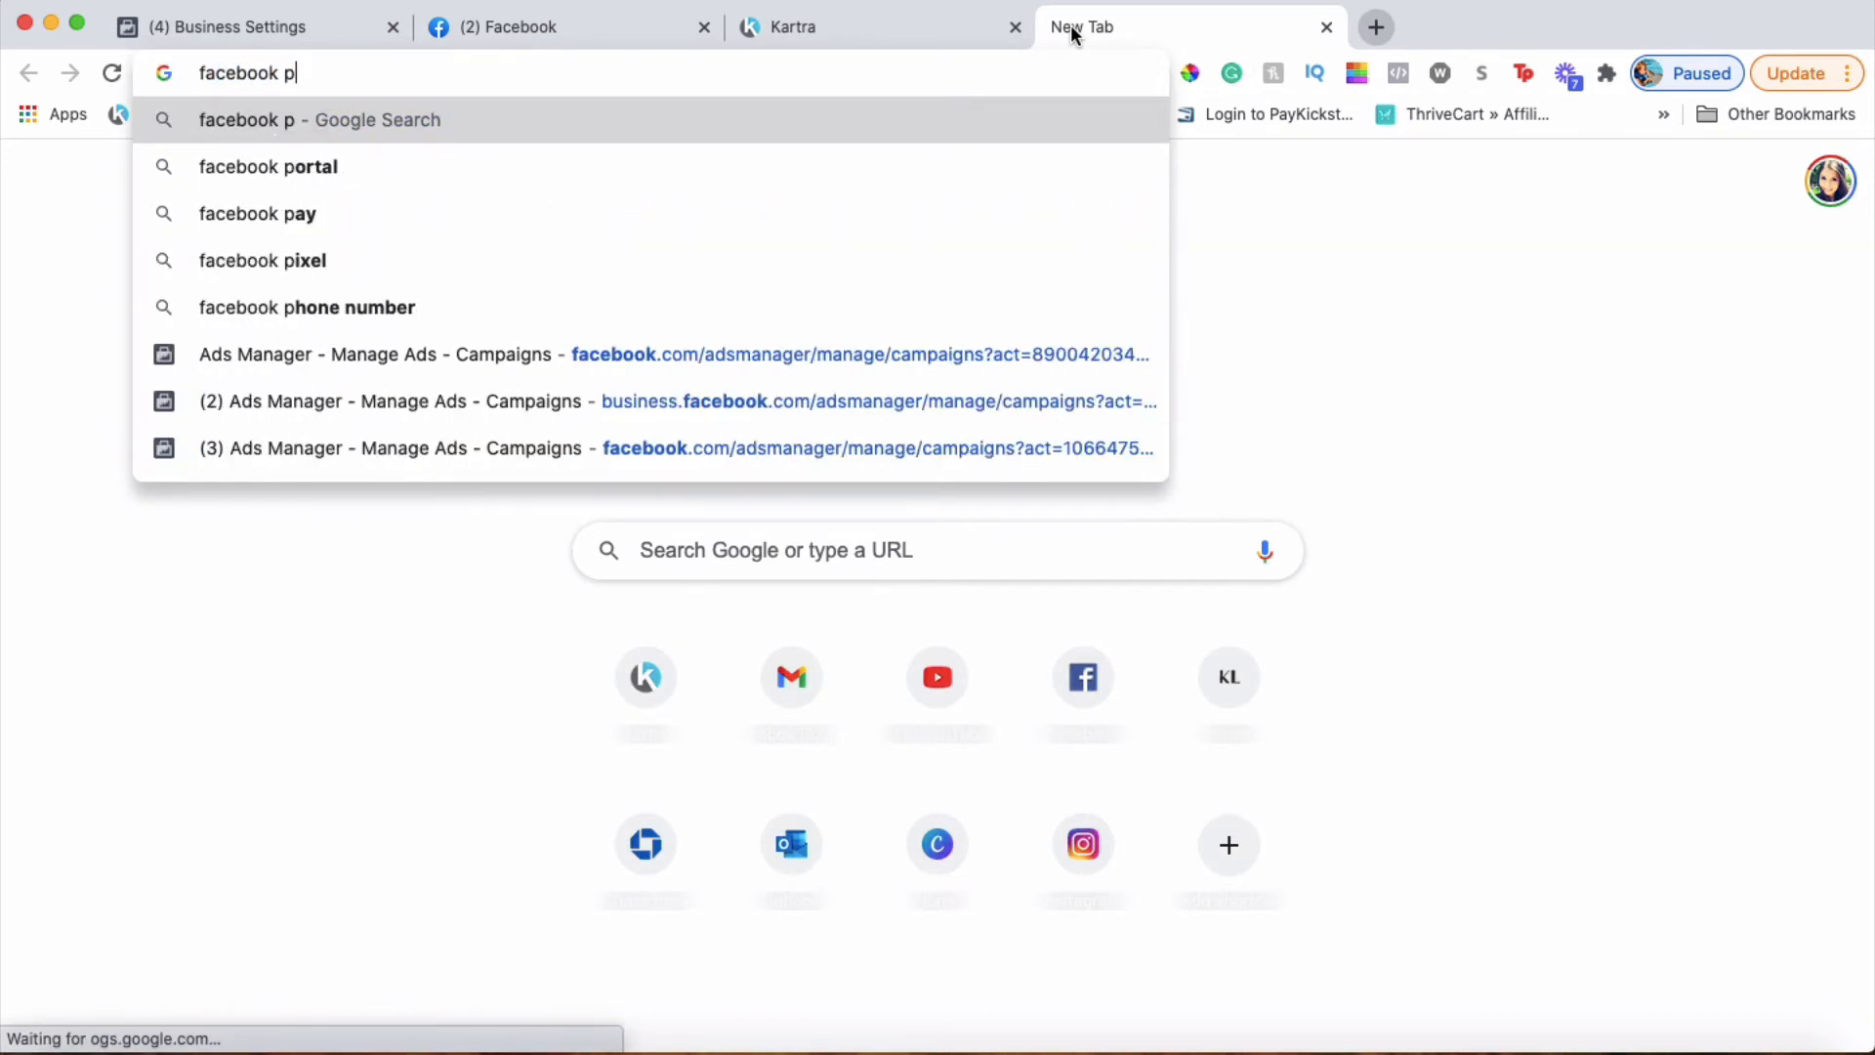
text(ixel helper)
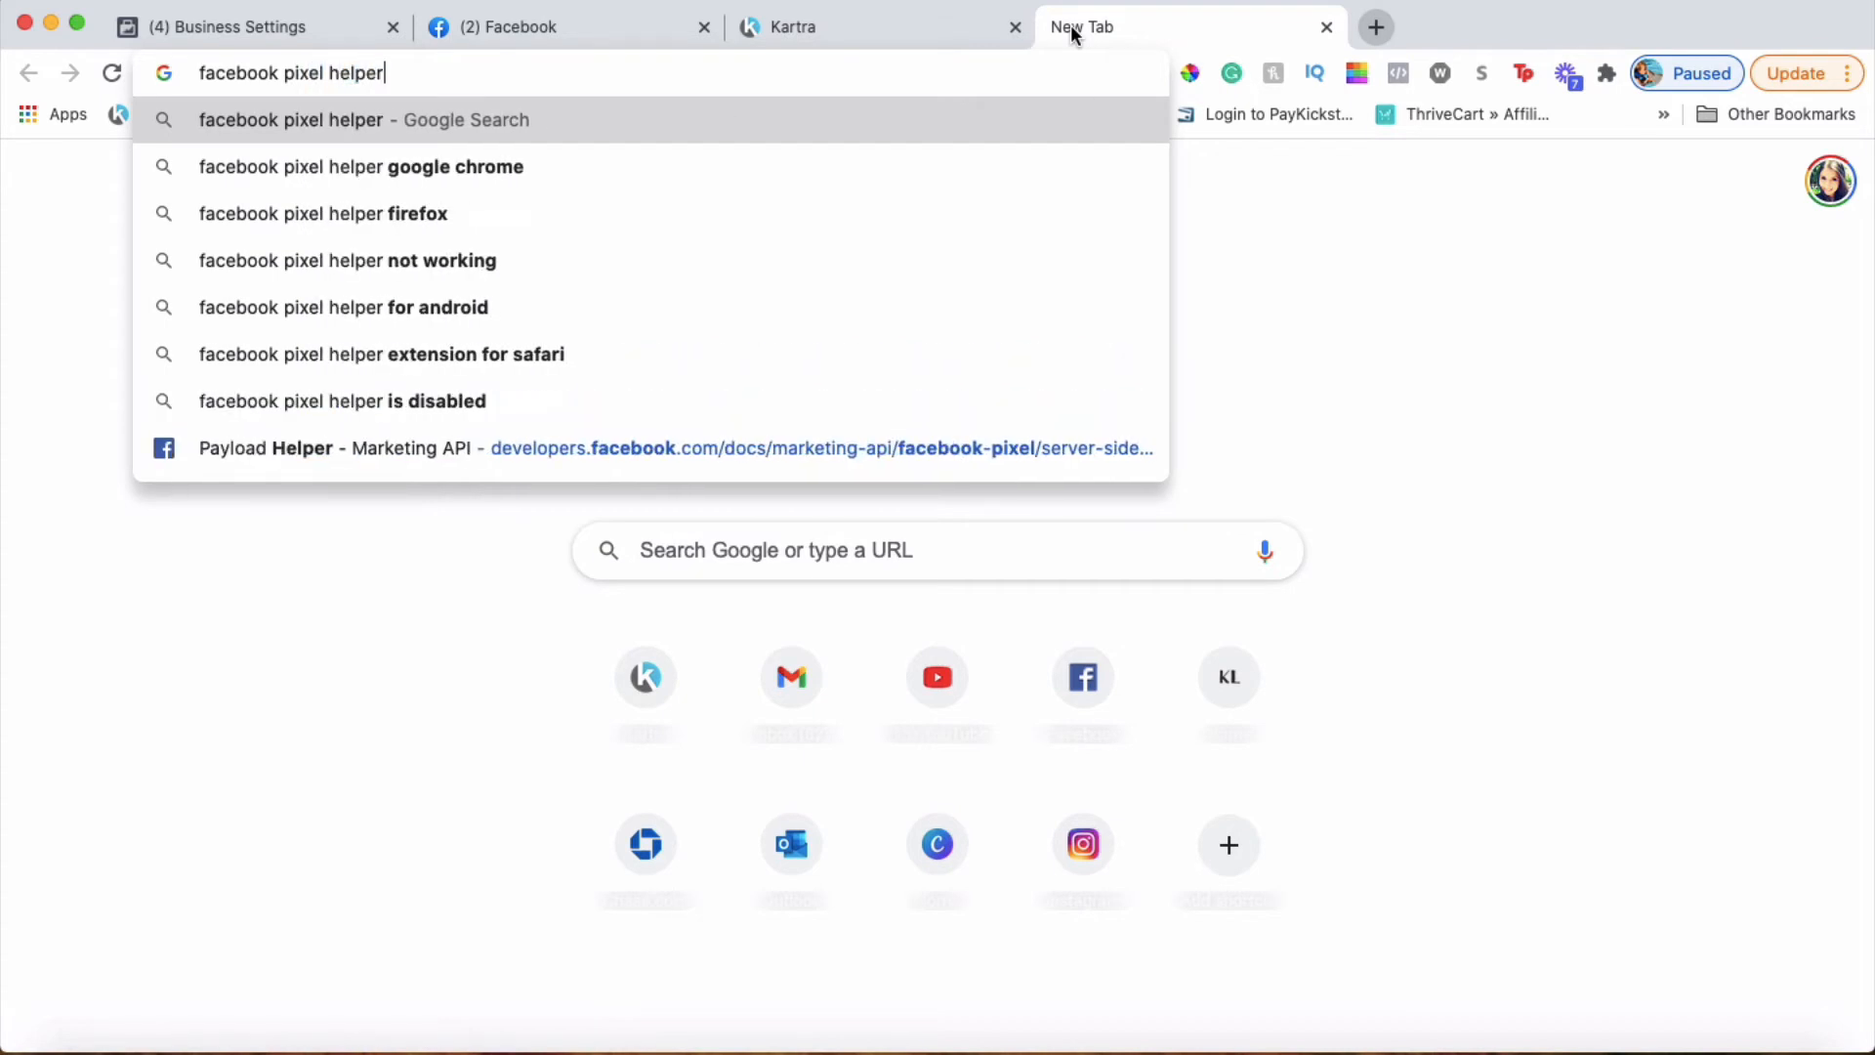
key(Return)
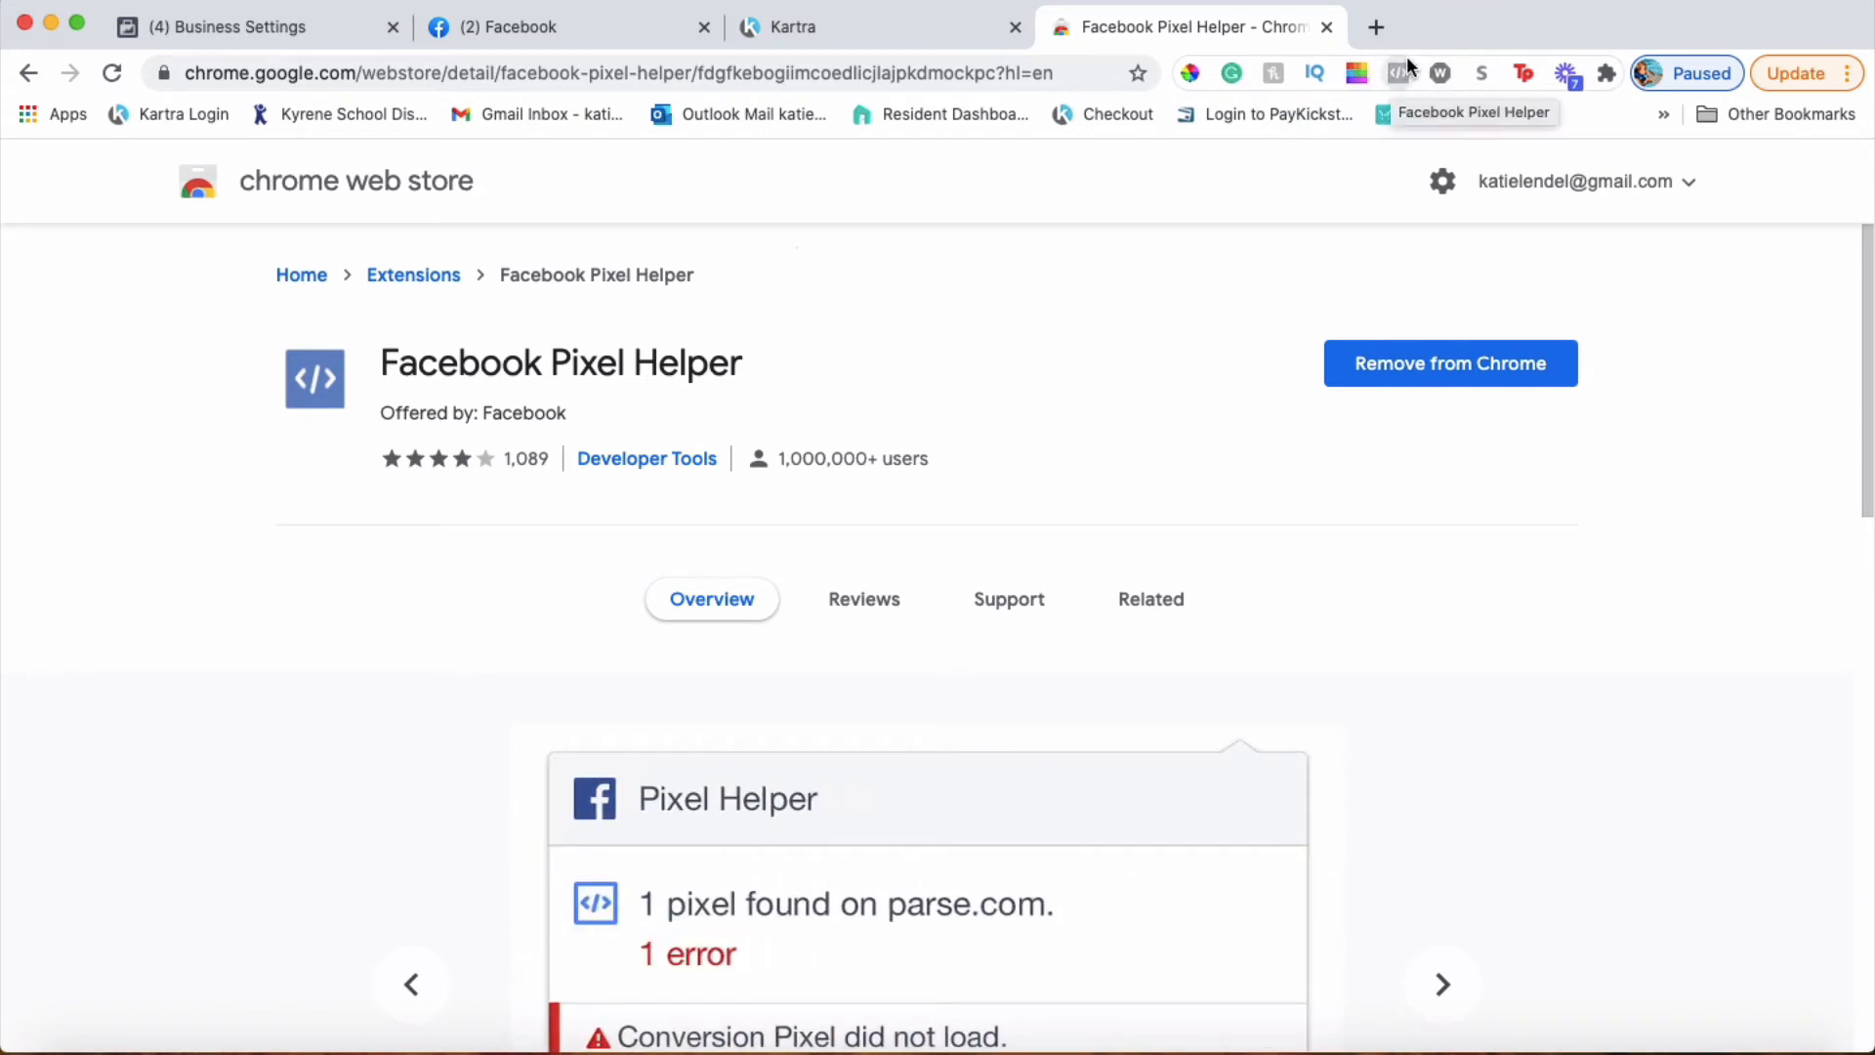
Copy the 7aspects Ebook Optin Page's live link and load it in a new tab
click(806, 27)
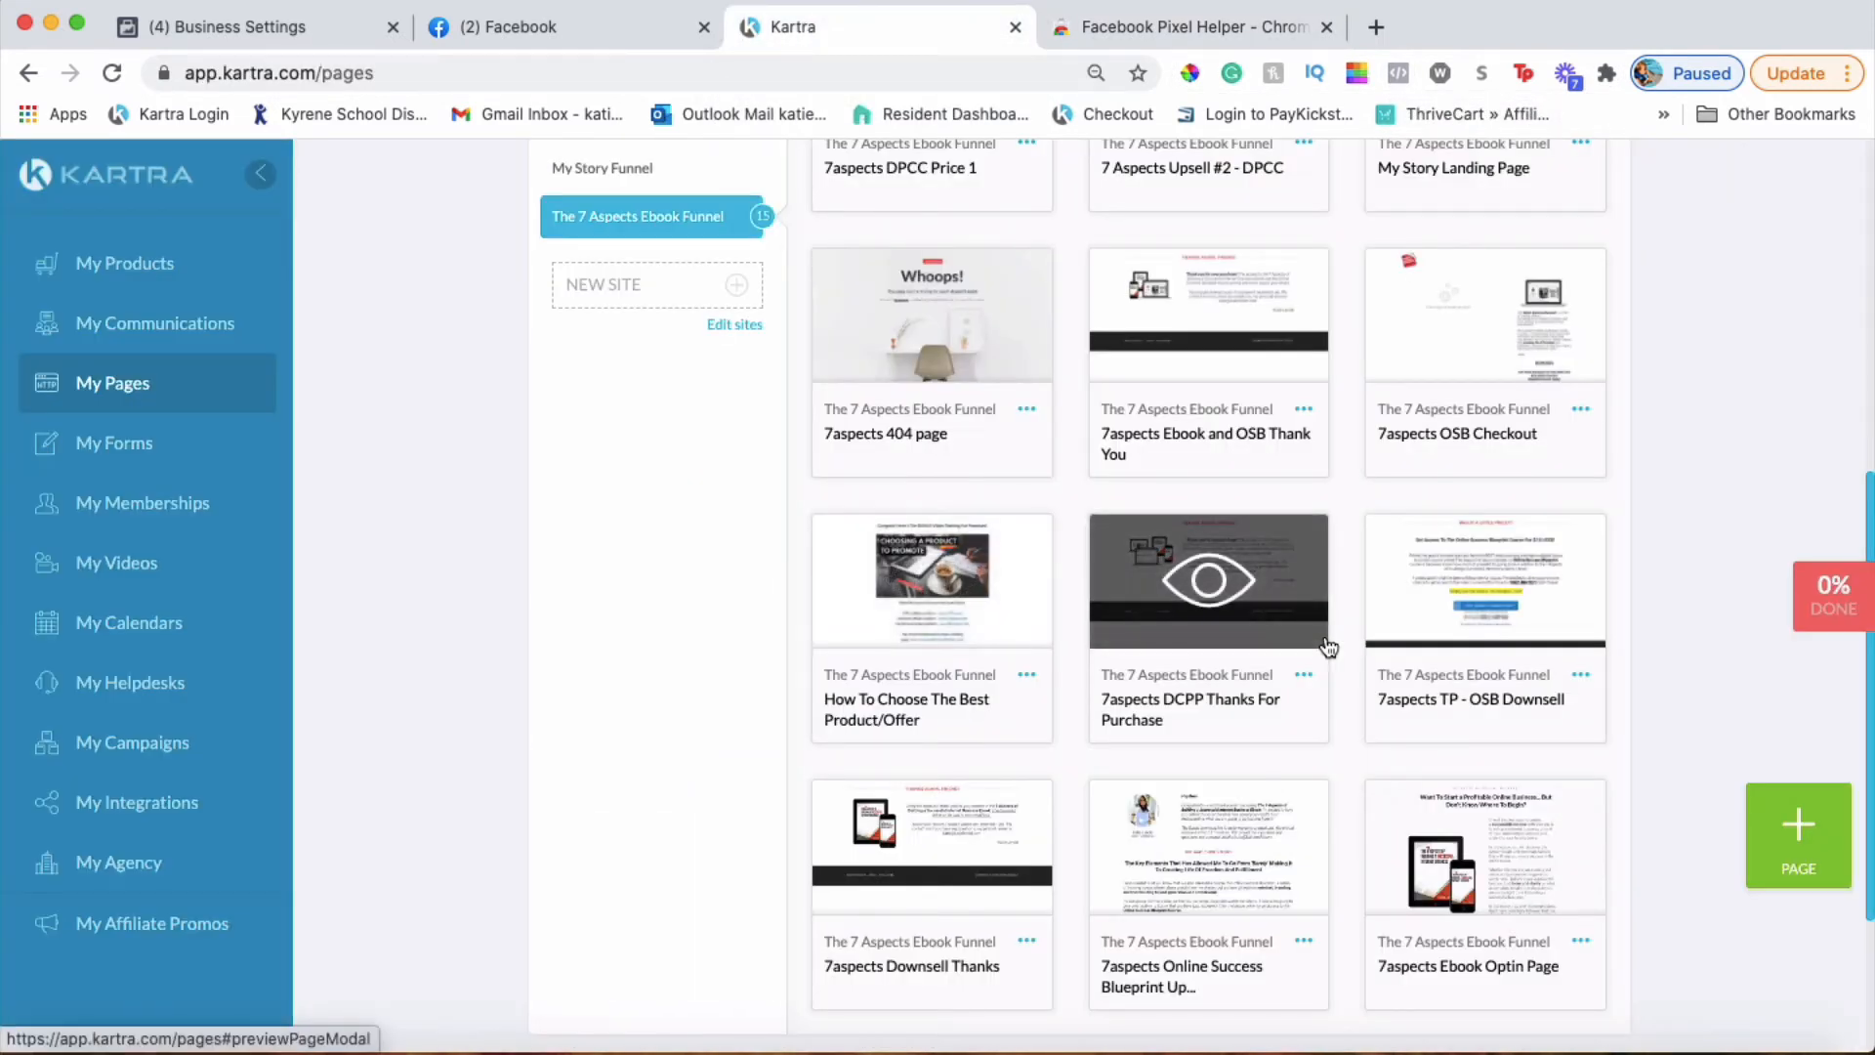
scroll(1326, 647, down, 3)
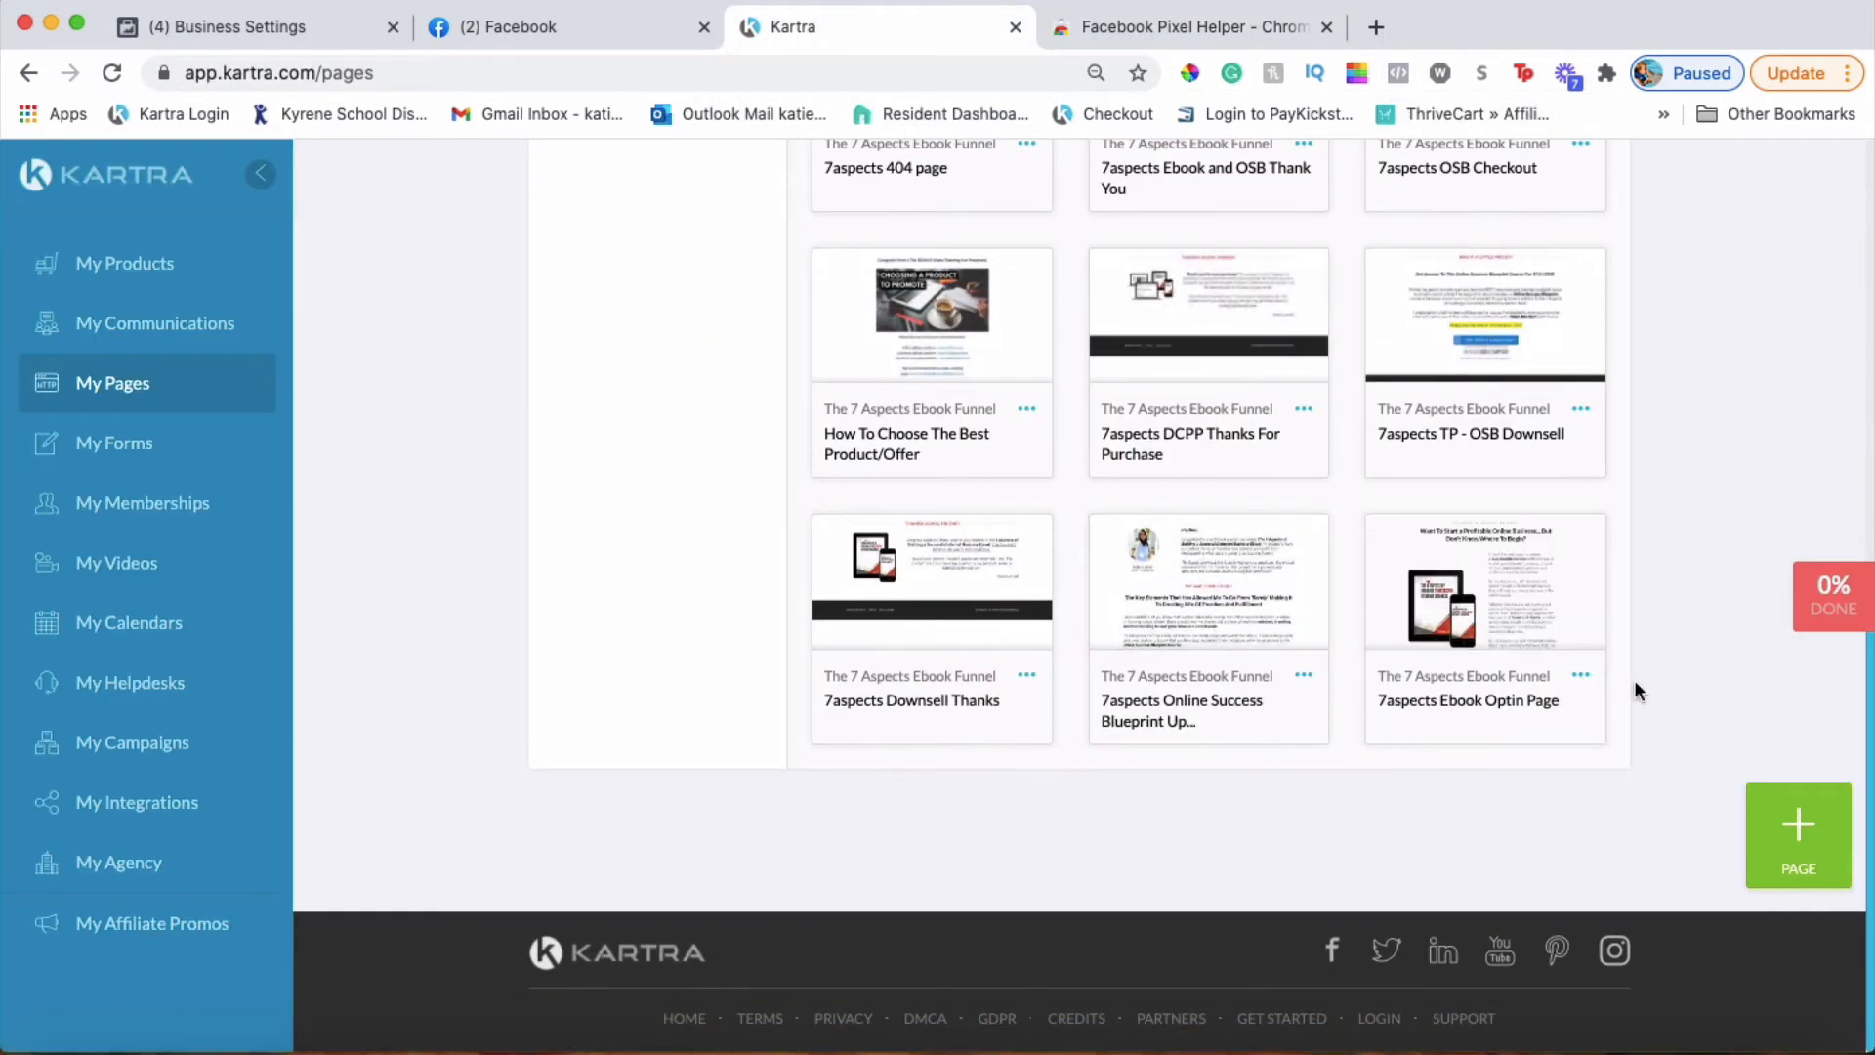
click(1582, 676)
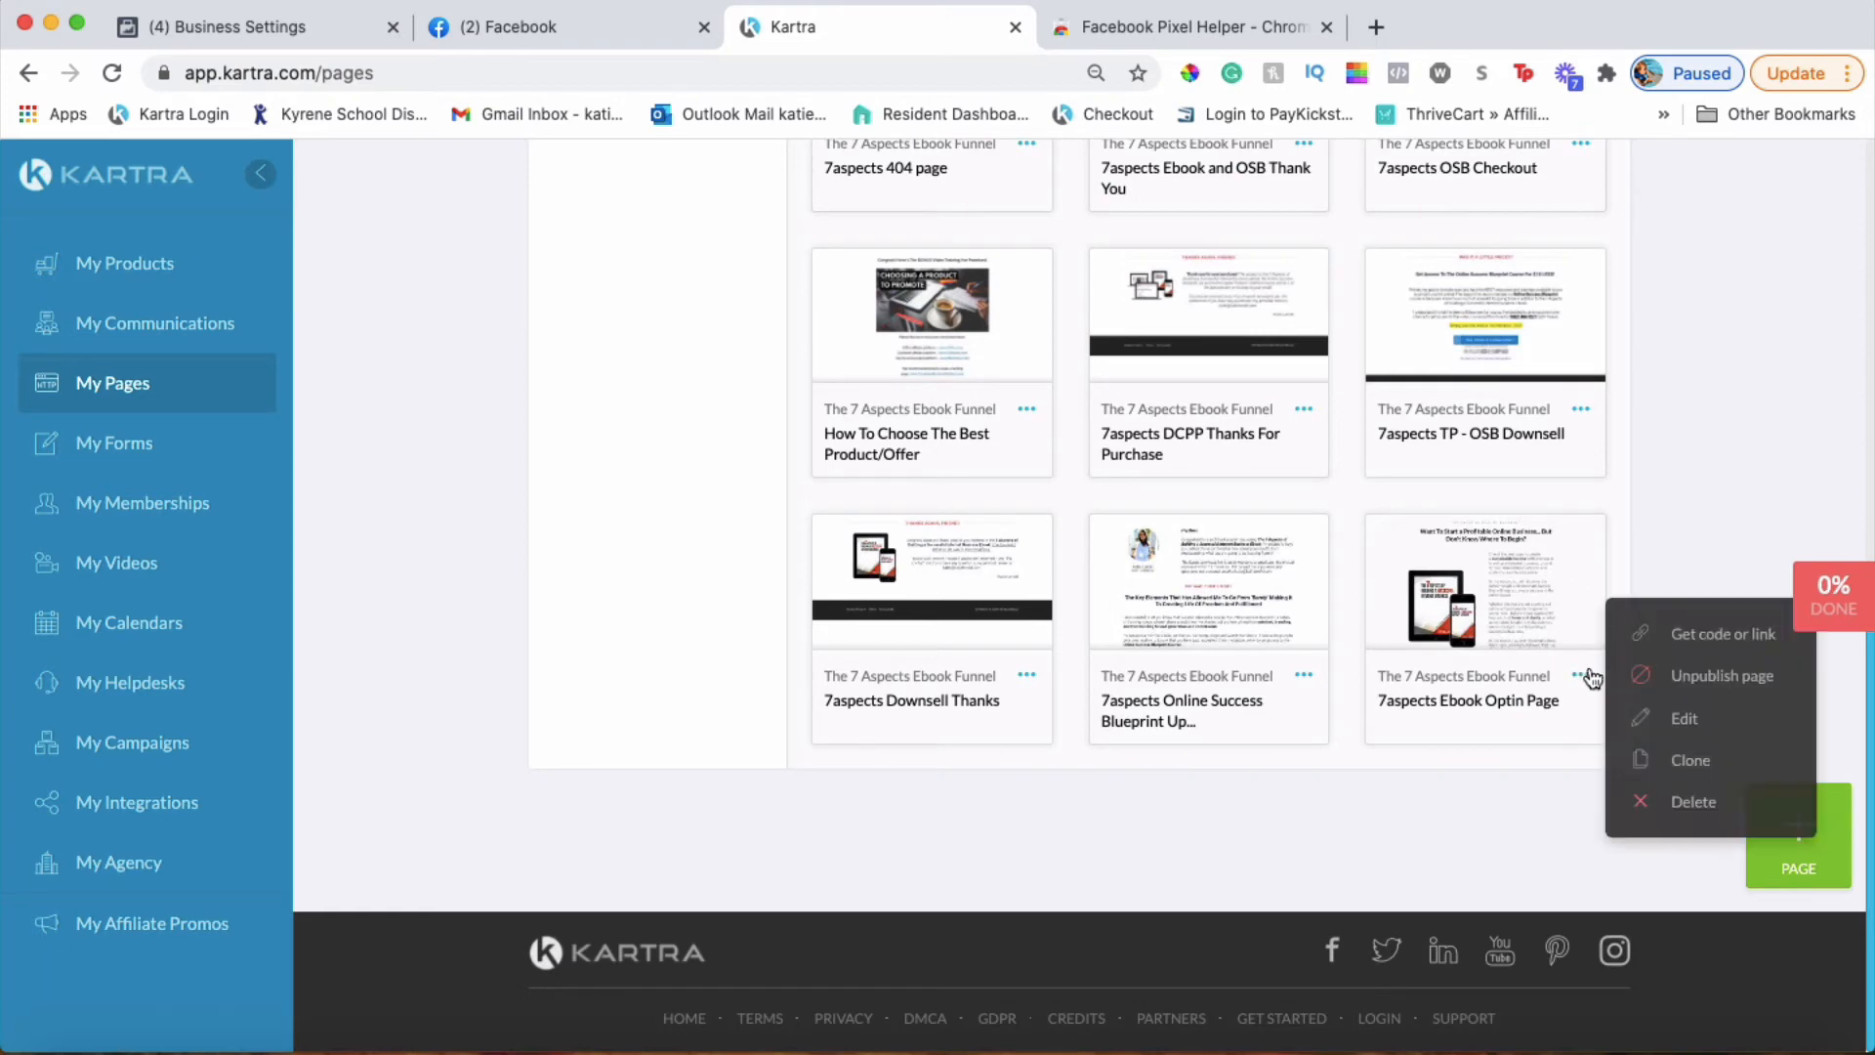
click(1718, 635)
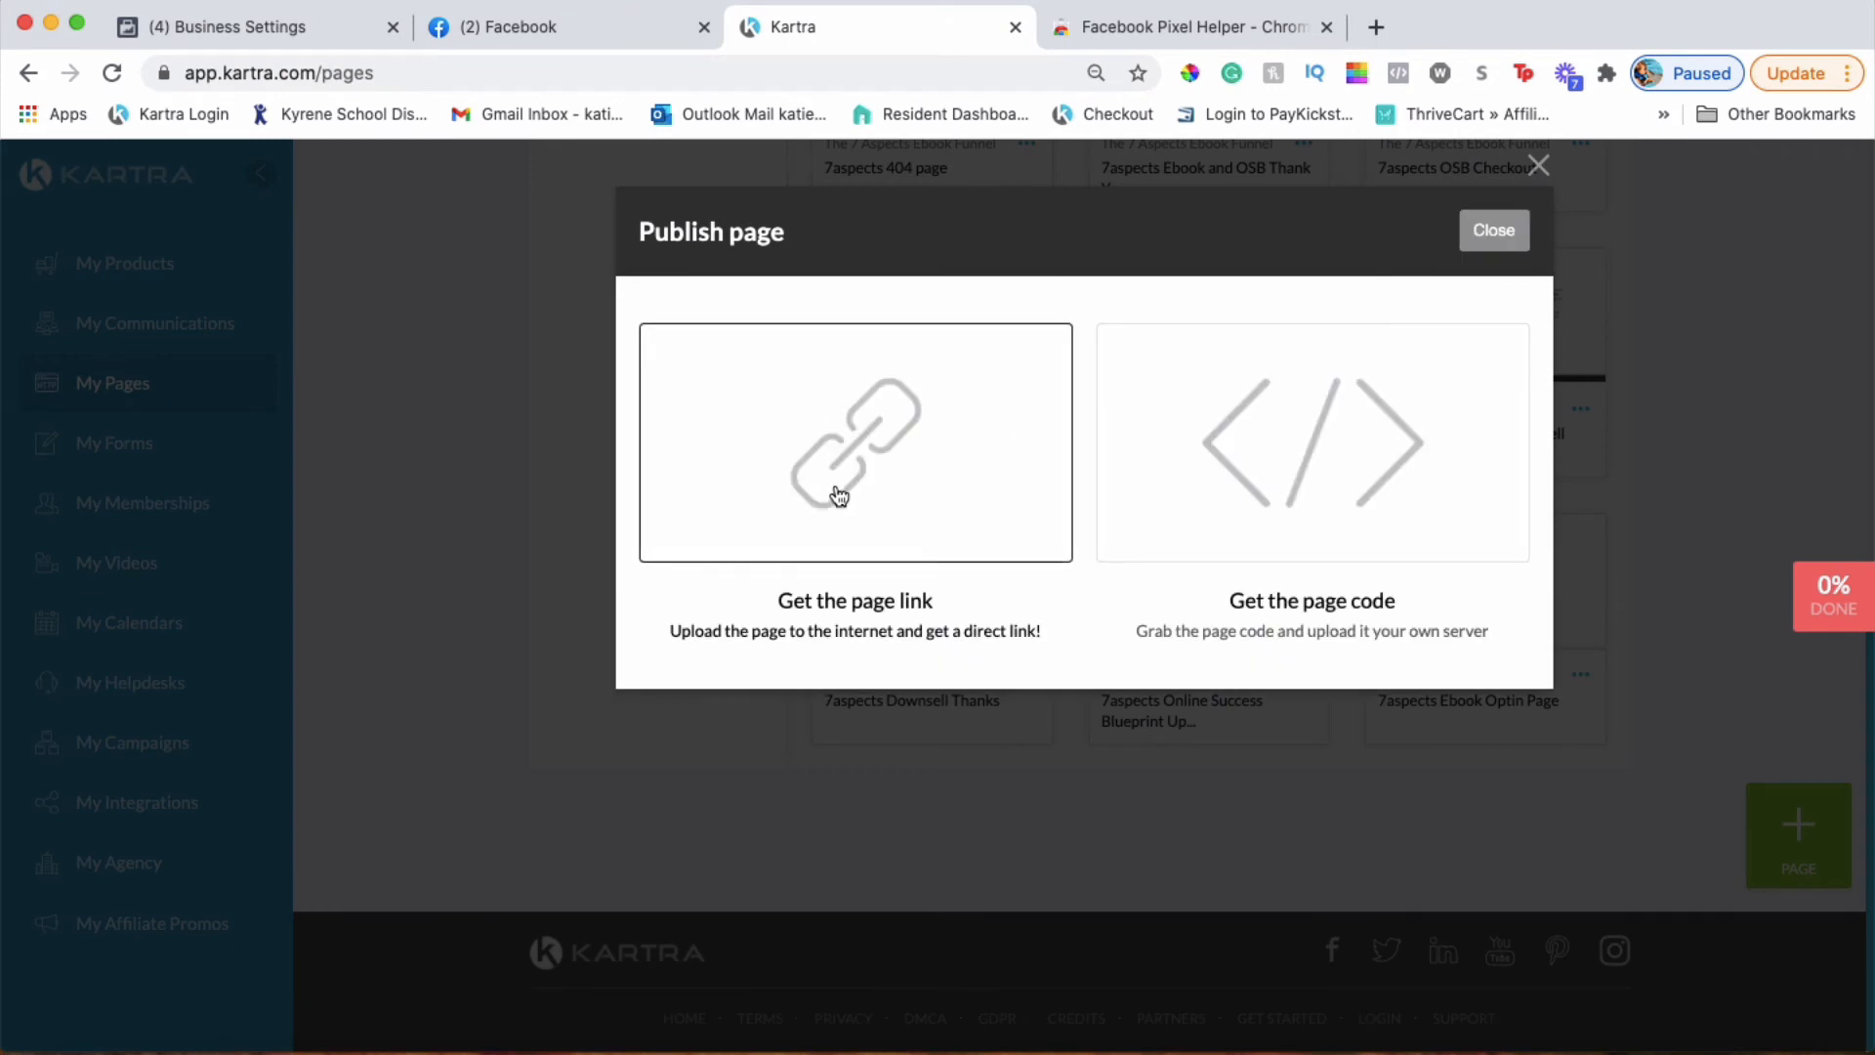
click(872, 520)
drag(1012, 767, 603, 764)
key(ctrl+c)
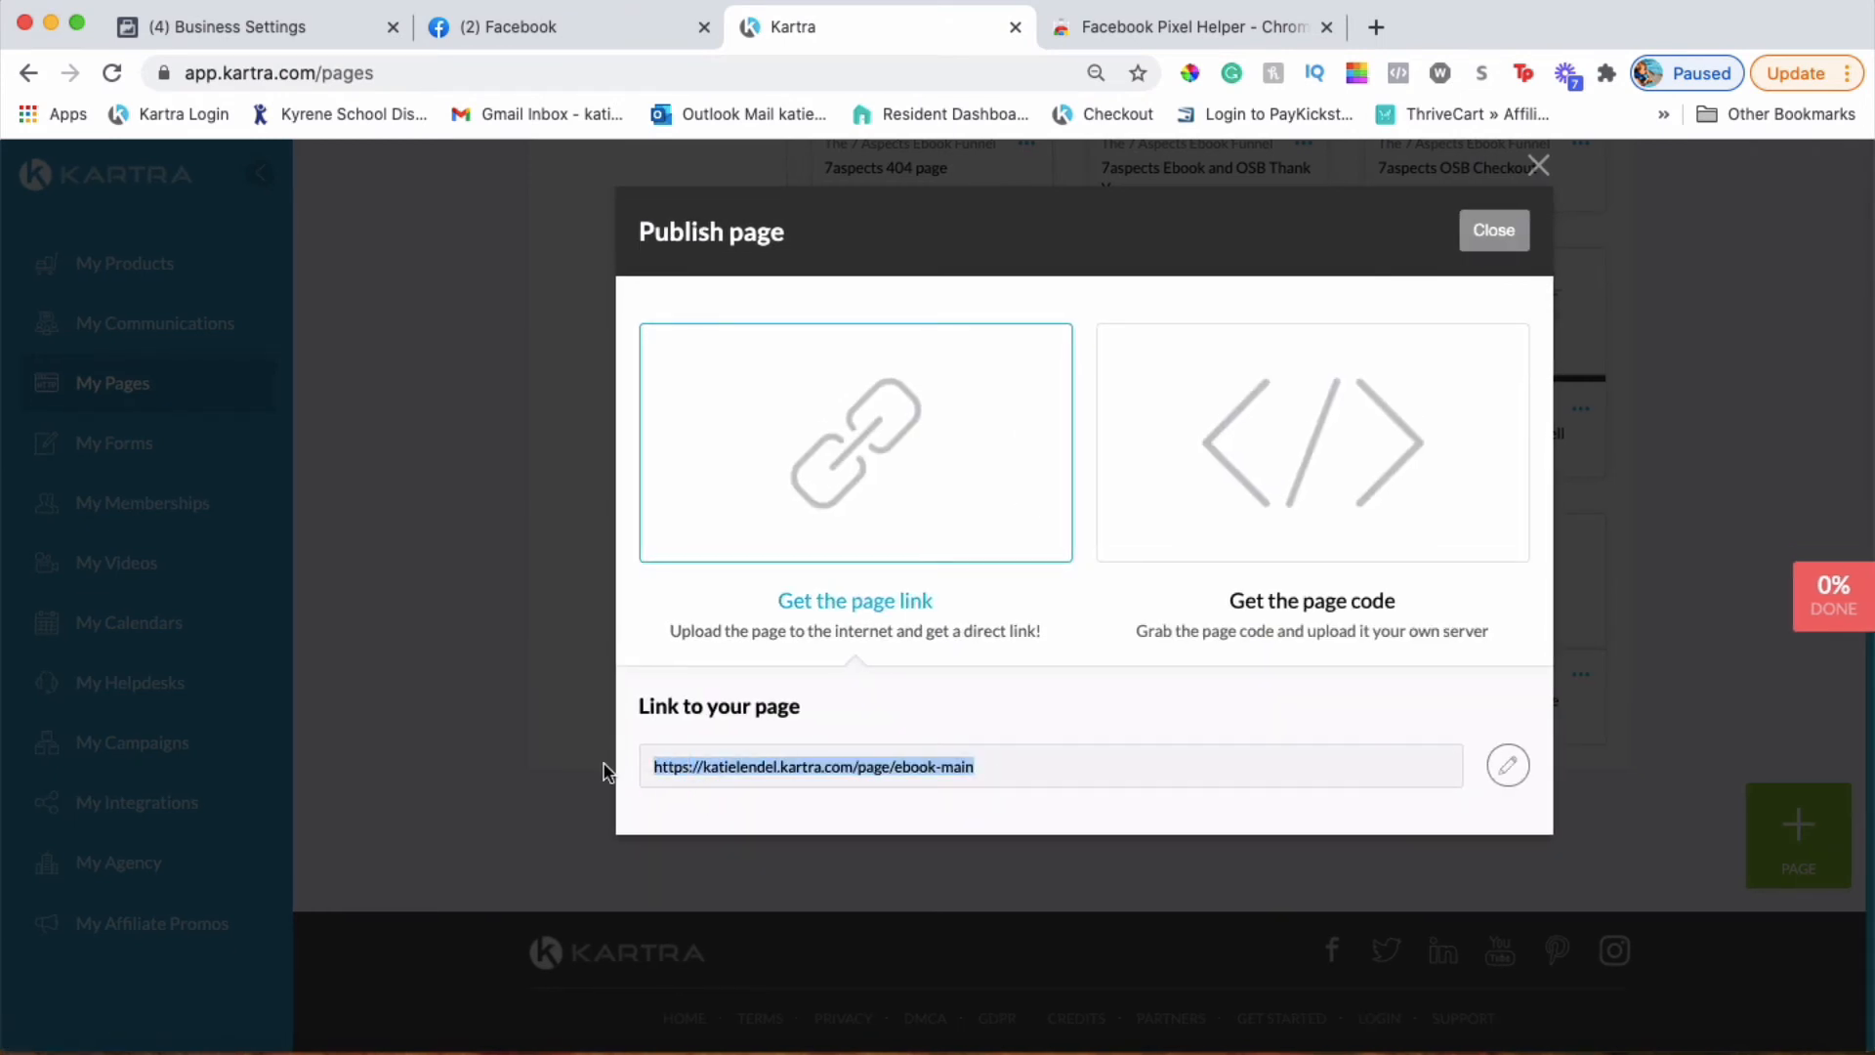
click(1376, 27)
key(ctrl+v)
key(Return)
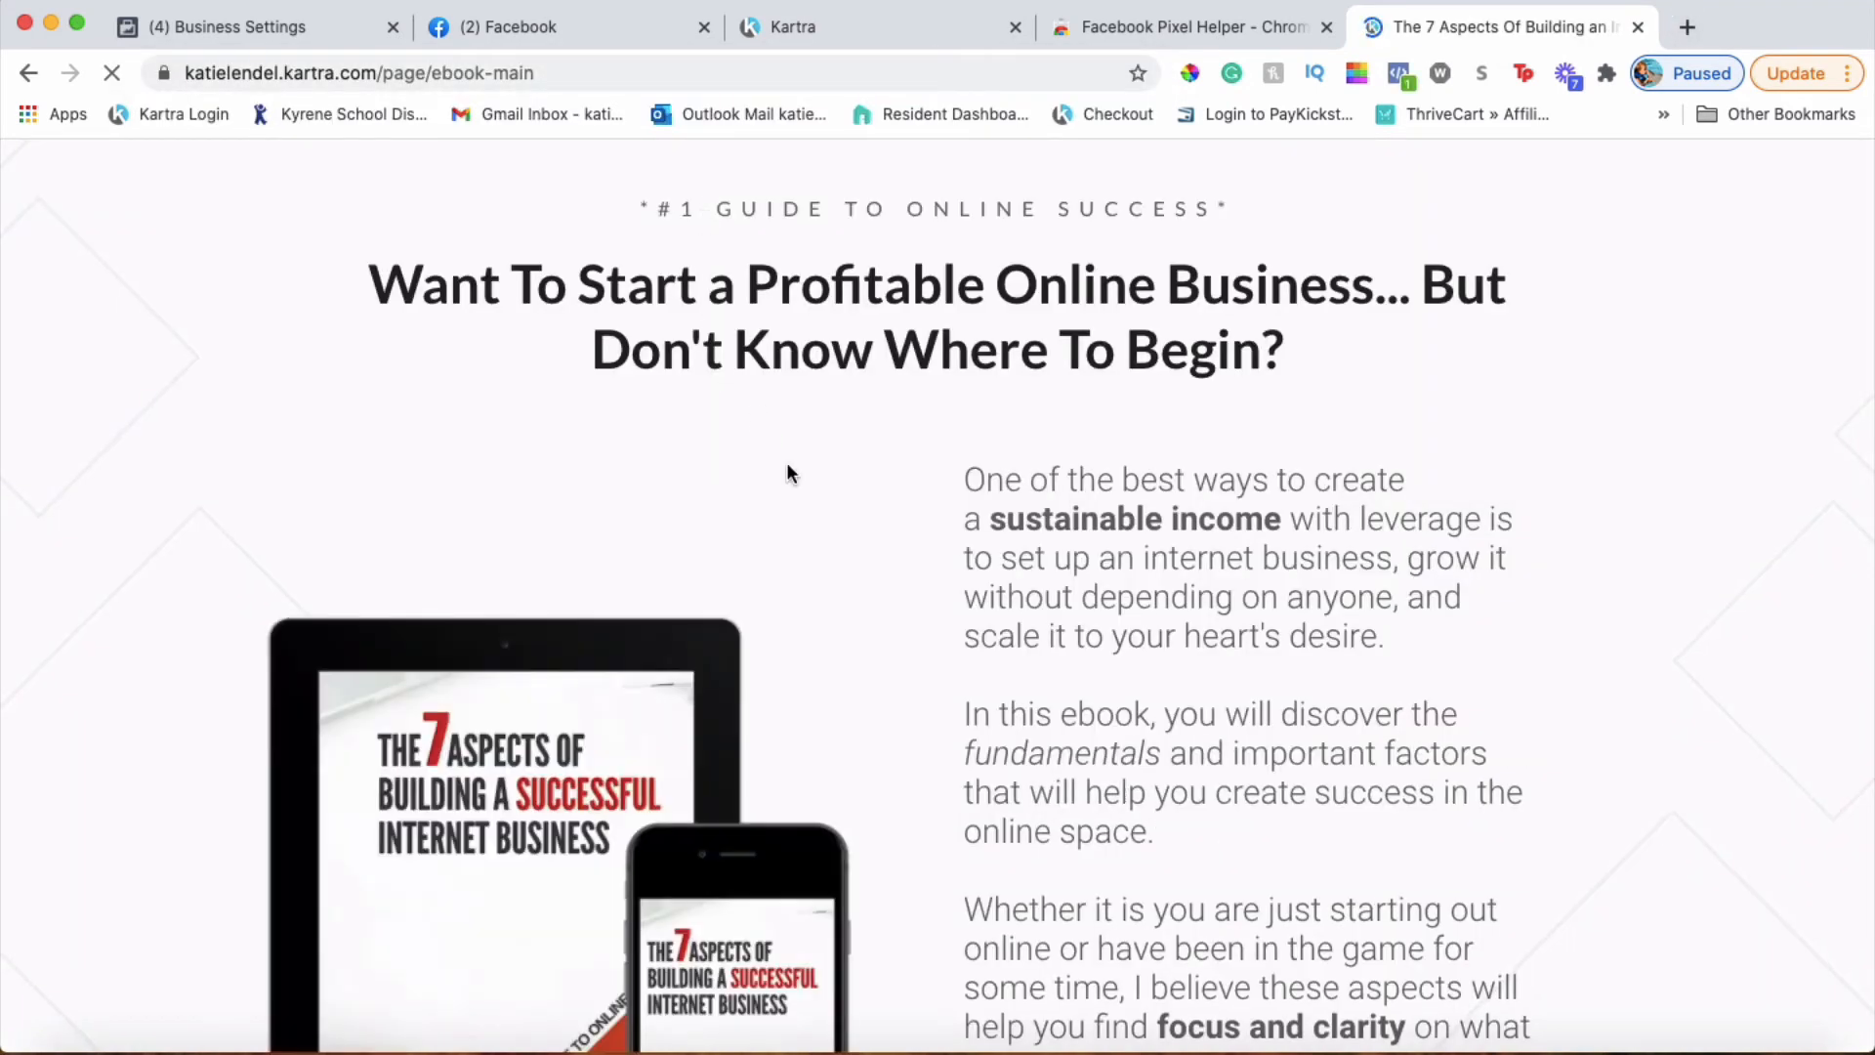
Verify with Pixel Helper that the optin page fires Online Business Lounge's PageView event
click(1406, 84)
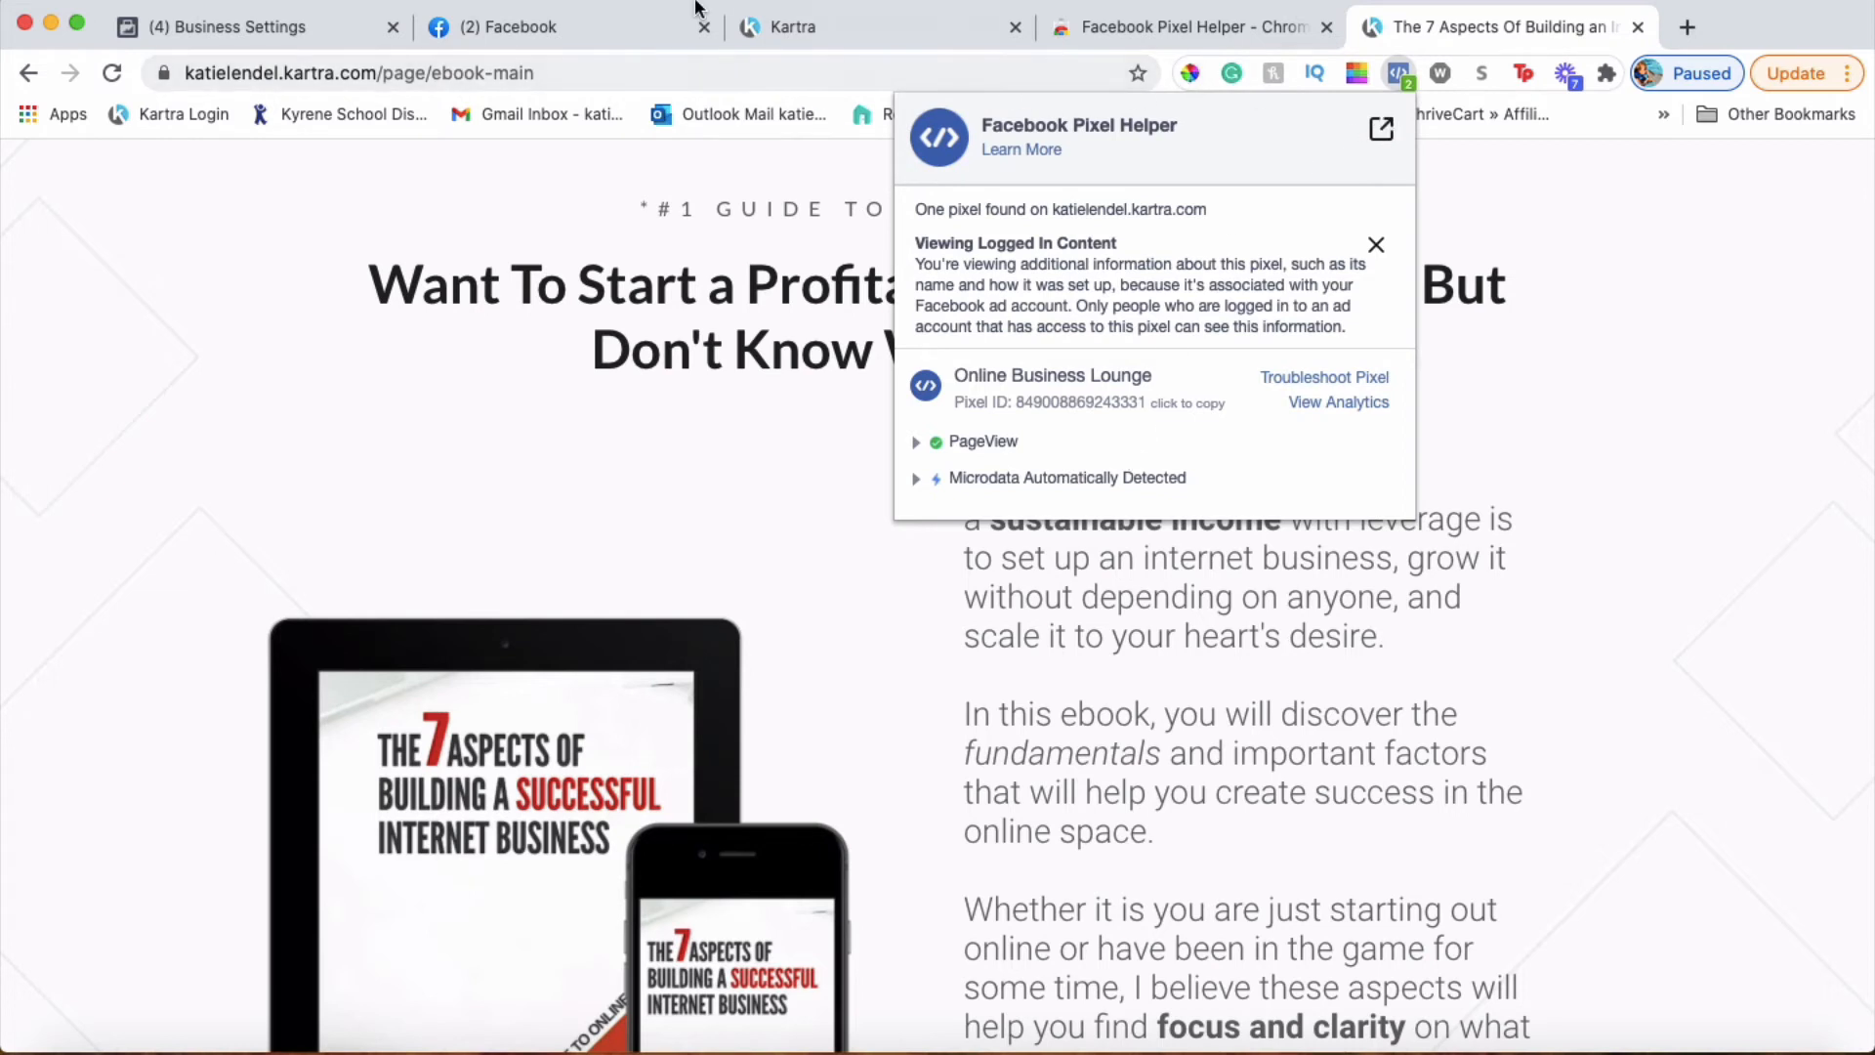
click(835, 35)
click(826, 31)
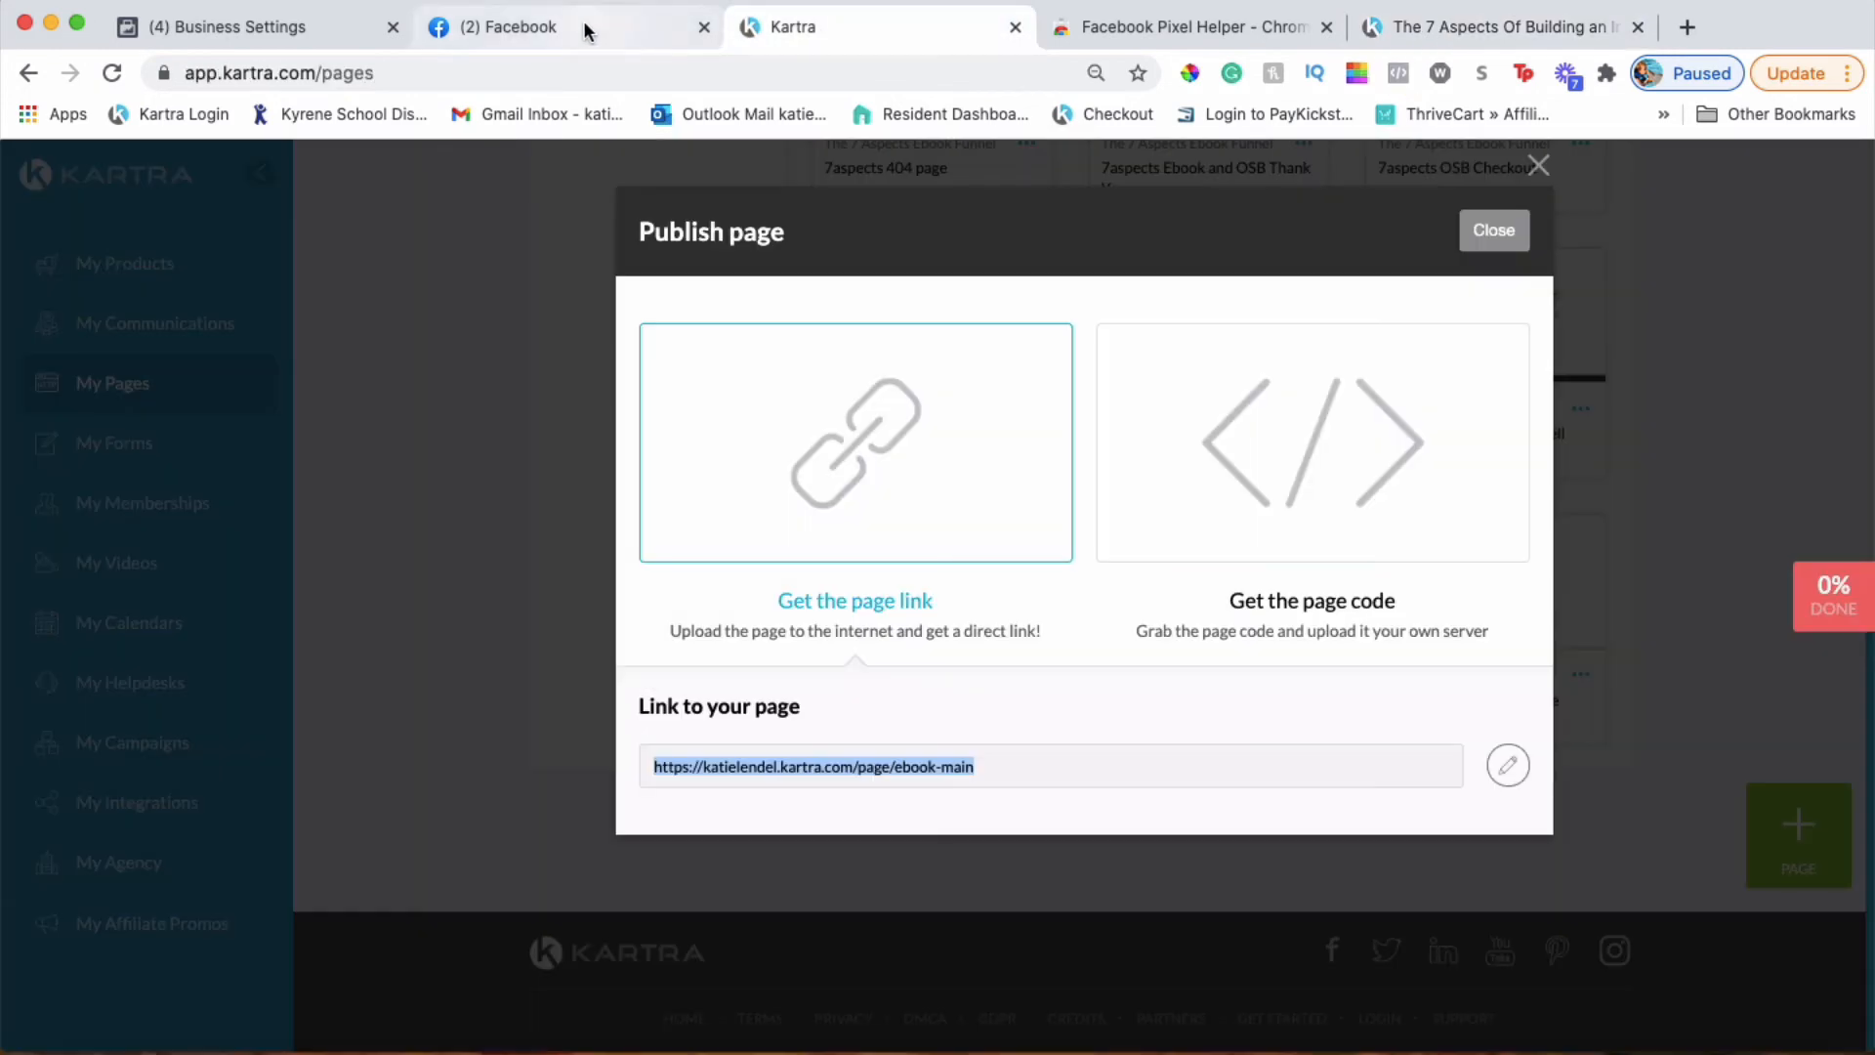
Cancel the Set Up Events dialog and reload the Pixels page to see Online Business Lounge active
click(566, 31)
click(272, 39)
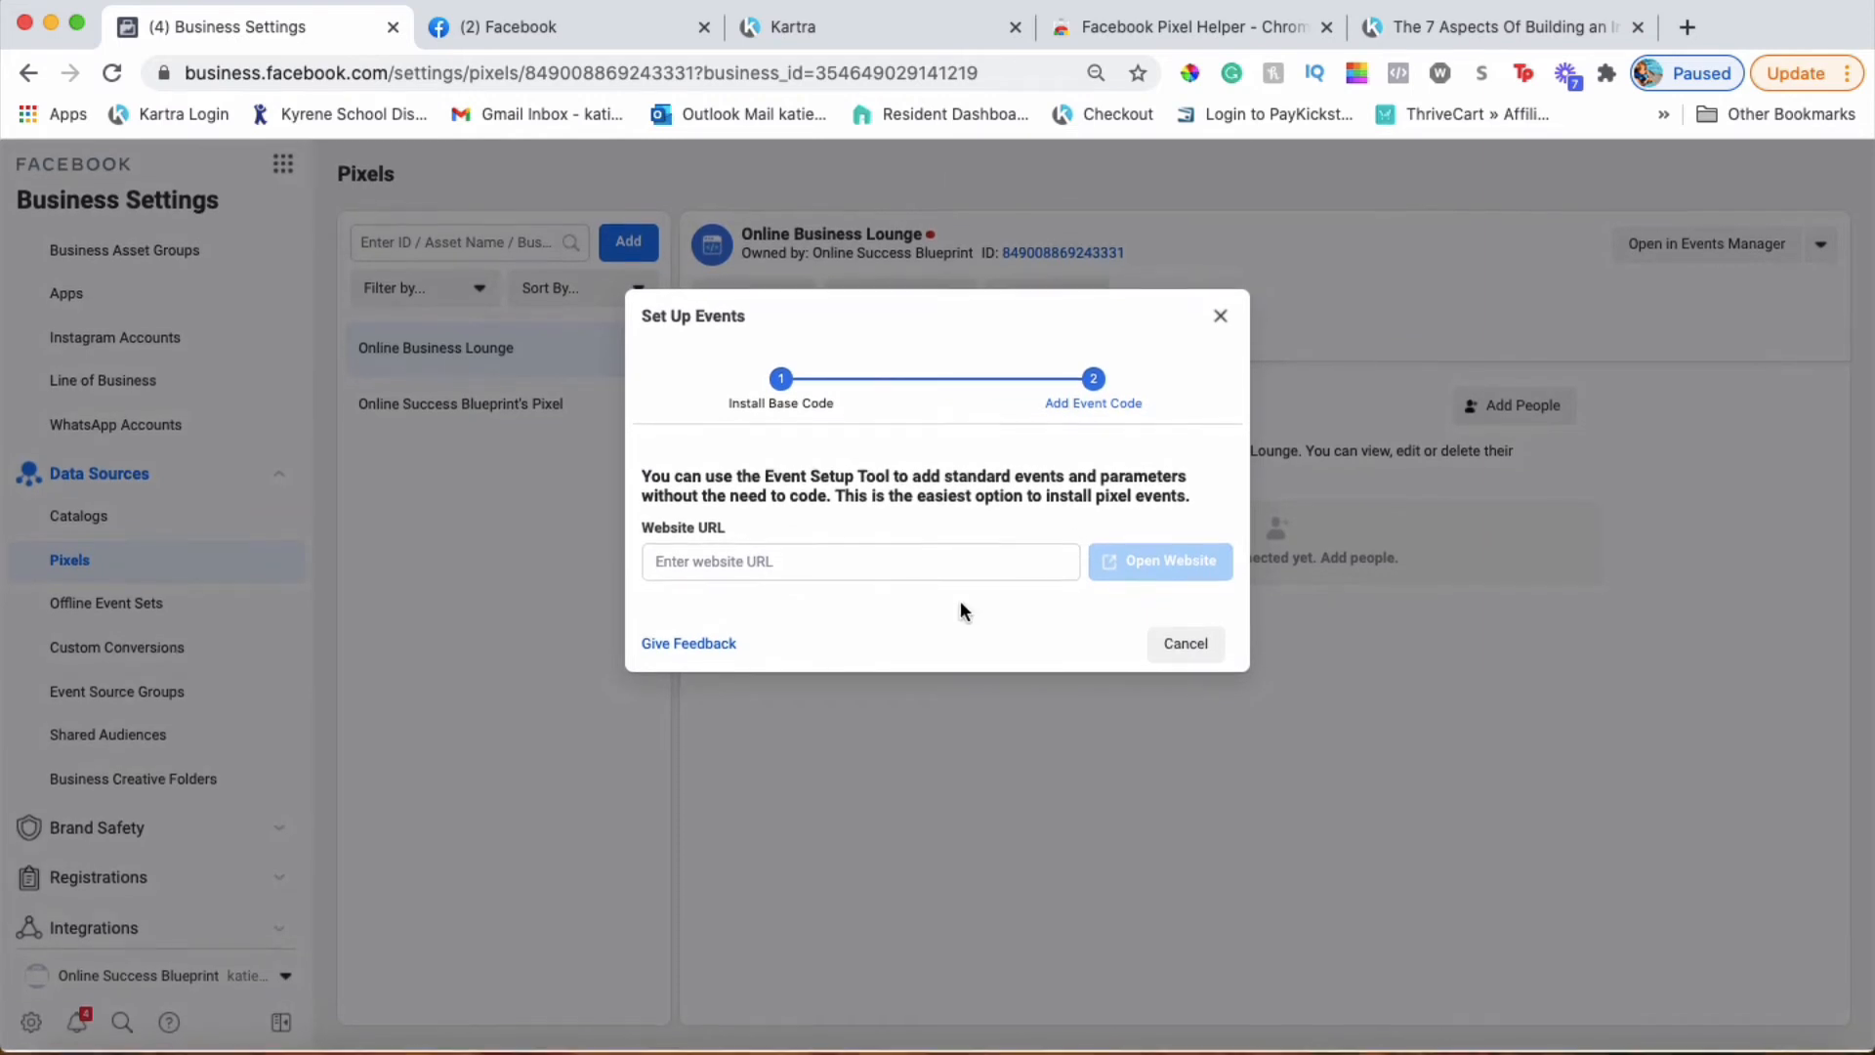
click(1184, 644)
click(999, 82)
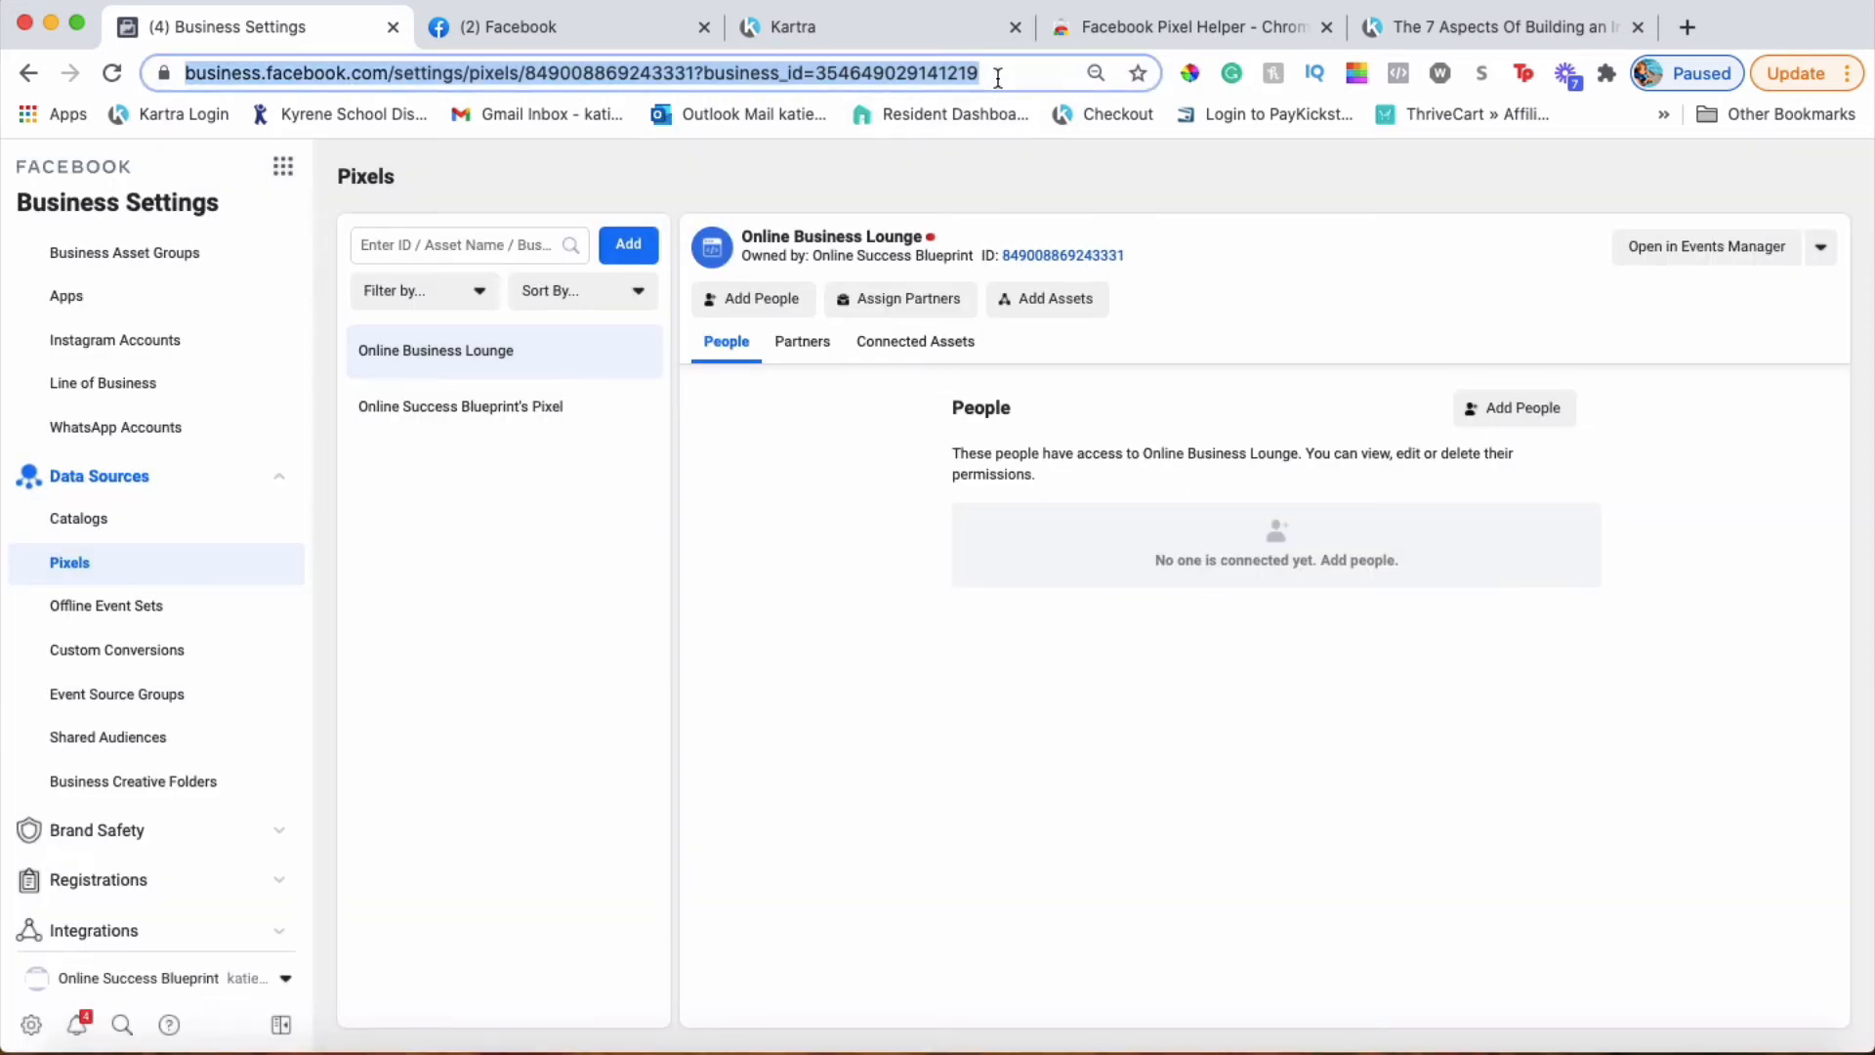
key(Return)
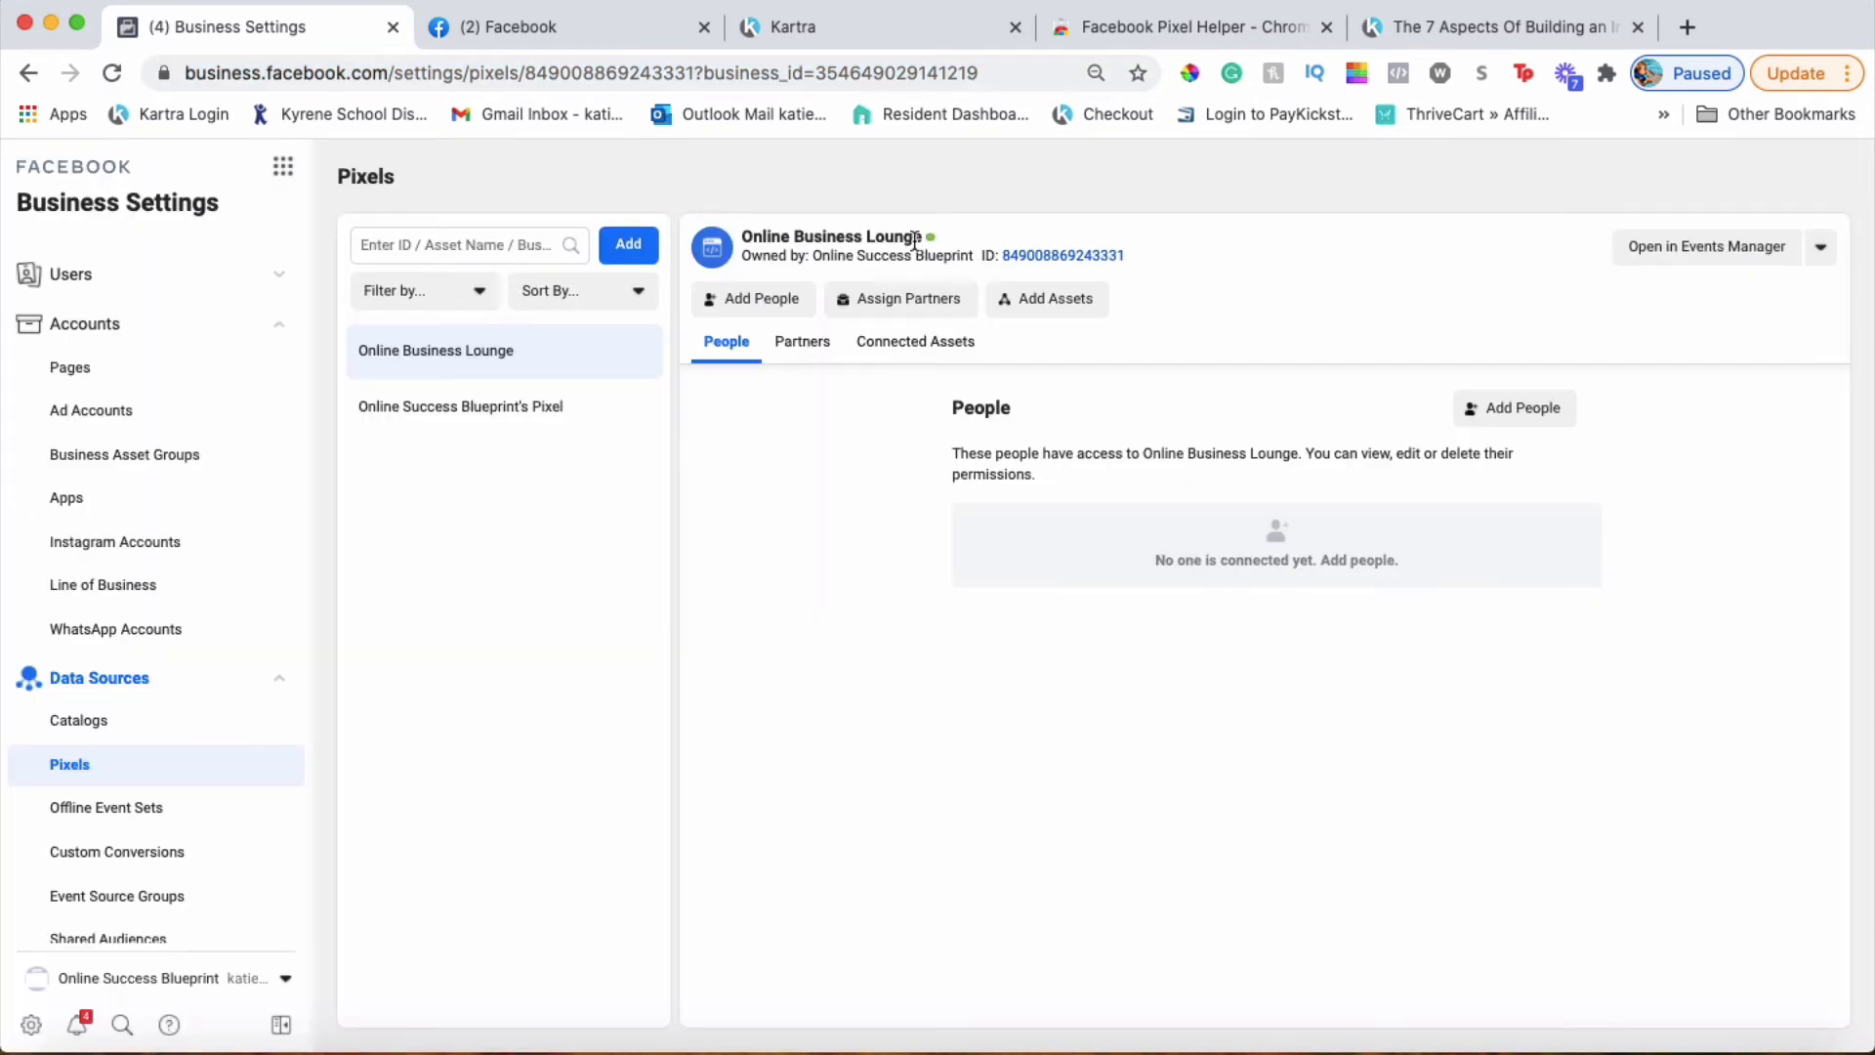
mouse_move(932, 247)
Copy the Lead event fbq snippet from the Evernote tracking note
click(1435, 1052)
drag(928, 455, 824, 378)
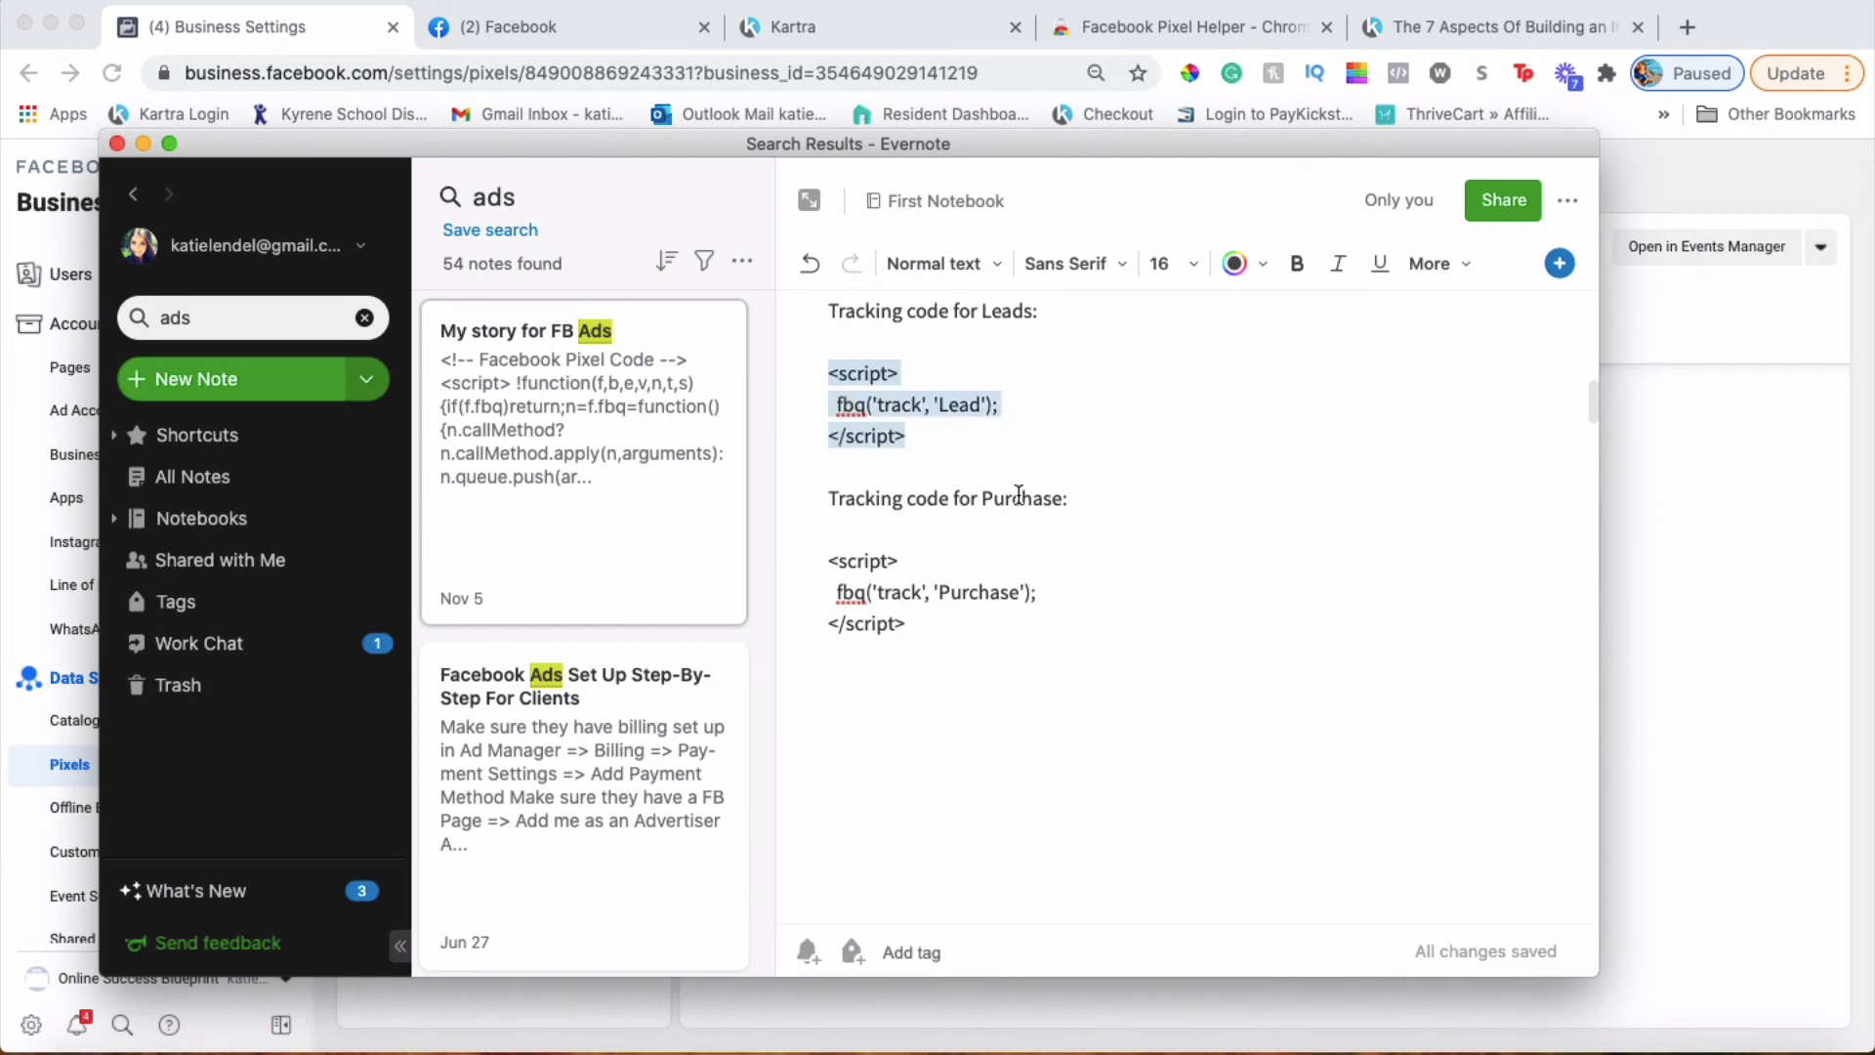
click(143, 144)
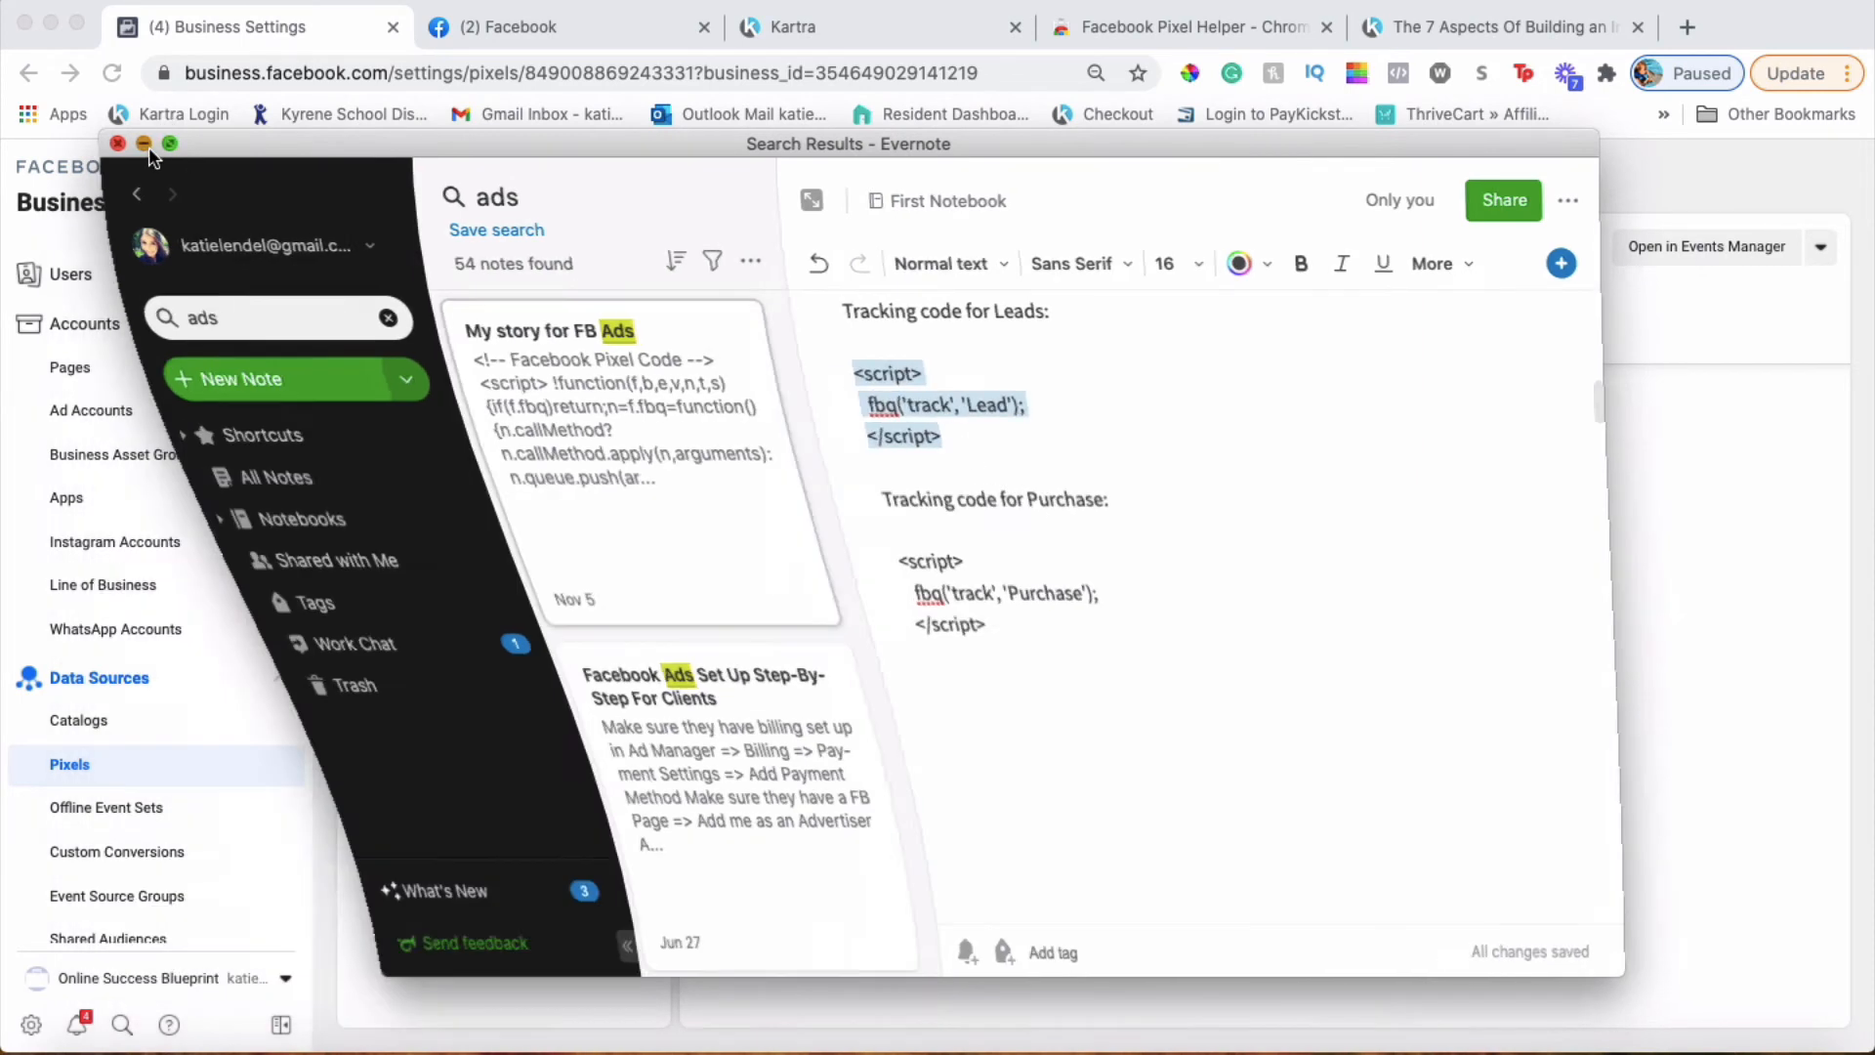
Close Kartra's publish dialog and open options for the Online Success Blueprint Upsell page
click(881, 29)
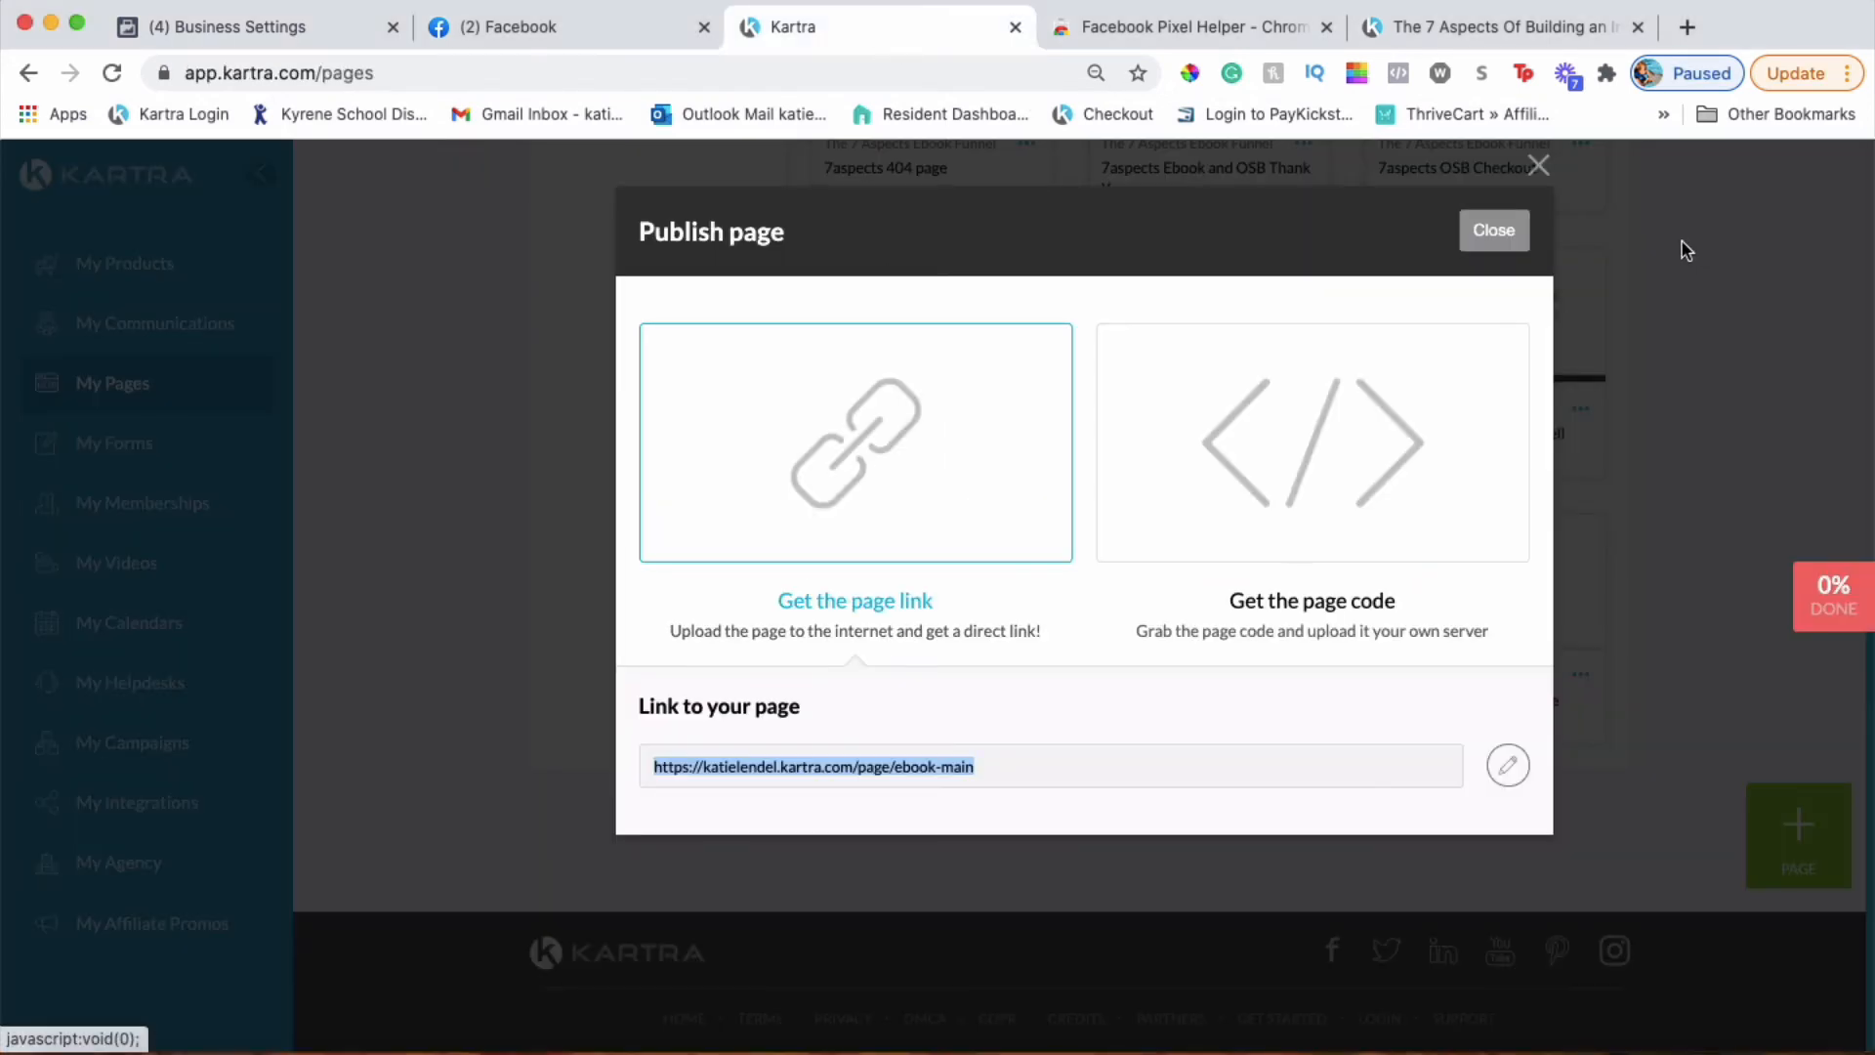
click(1494, 231)
scroll(1037, 564, up, 3)
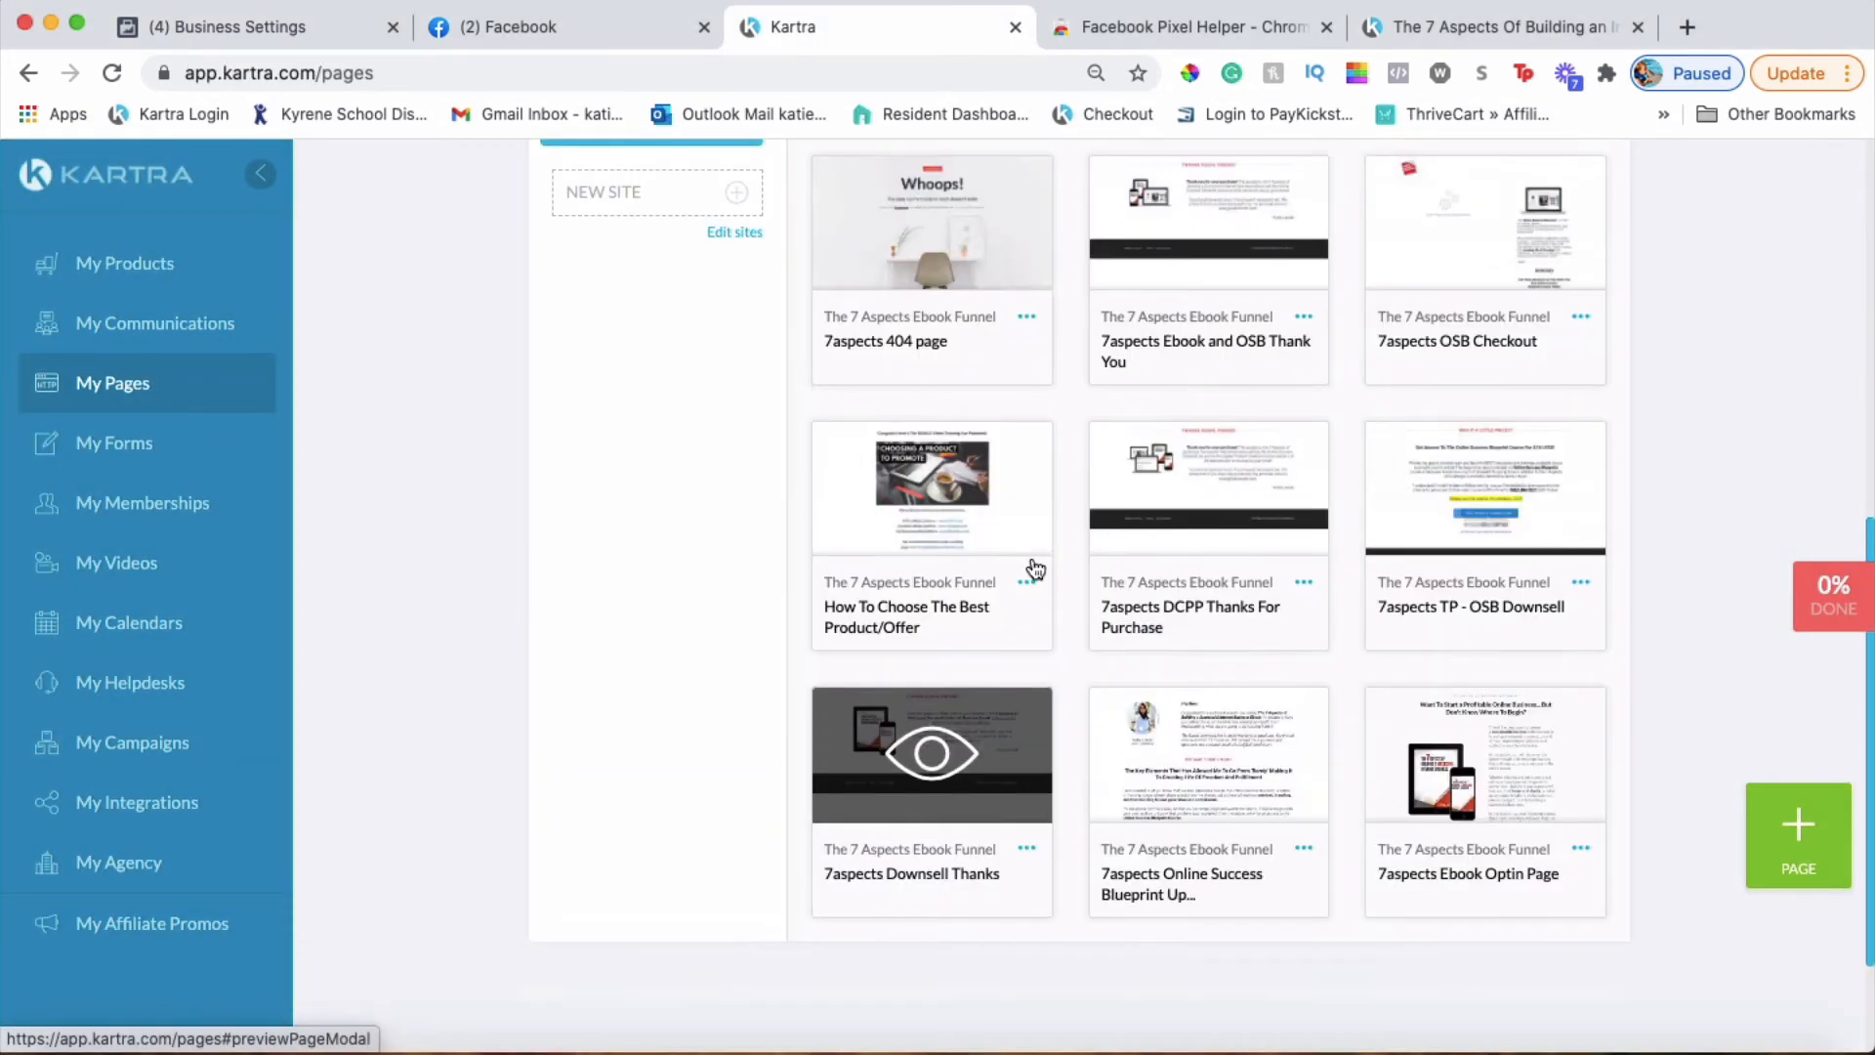
scroll(1496, 668, down, 3)
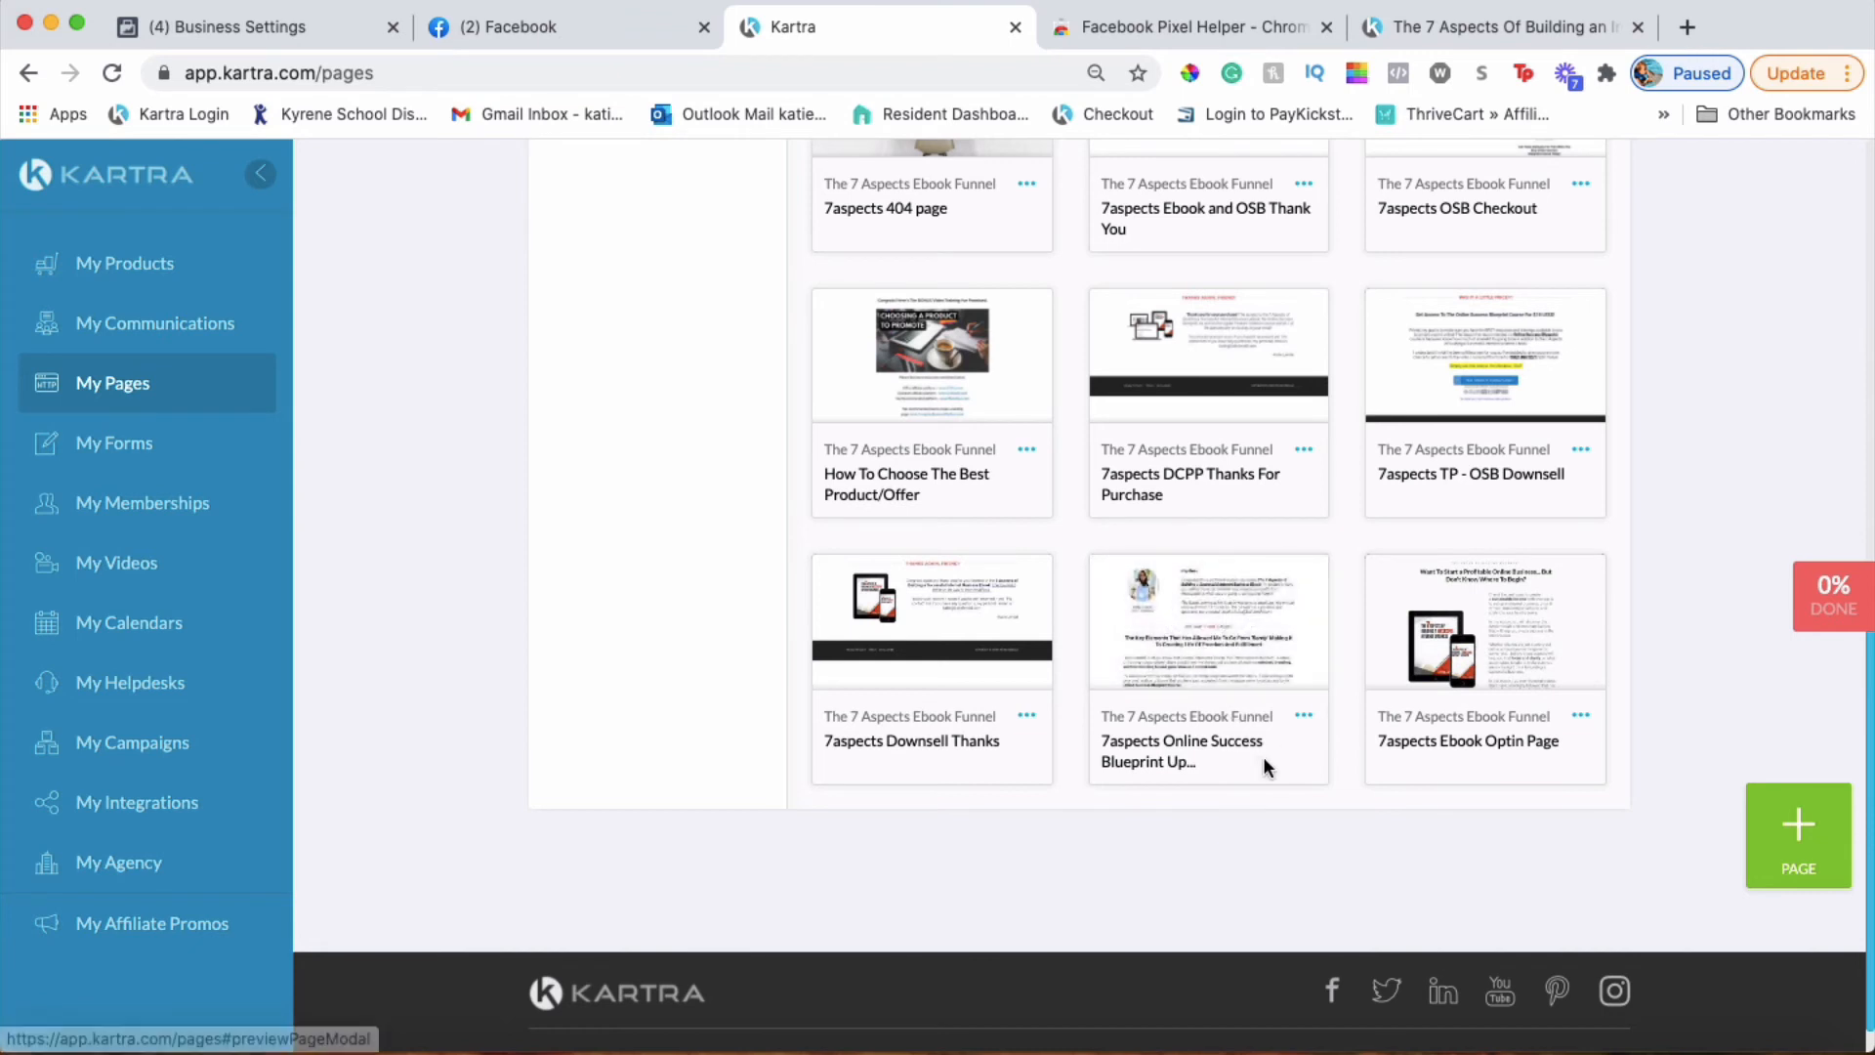
click(1303, 720)
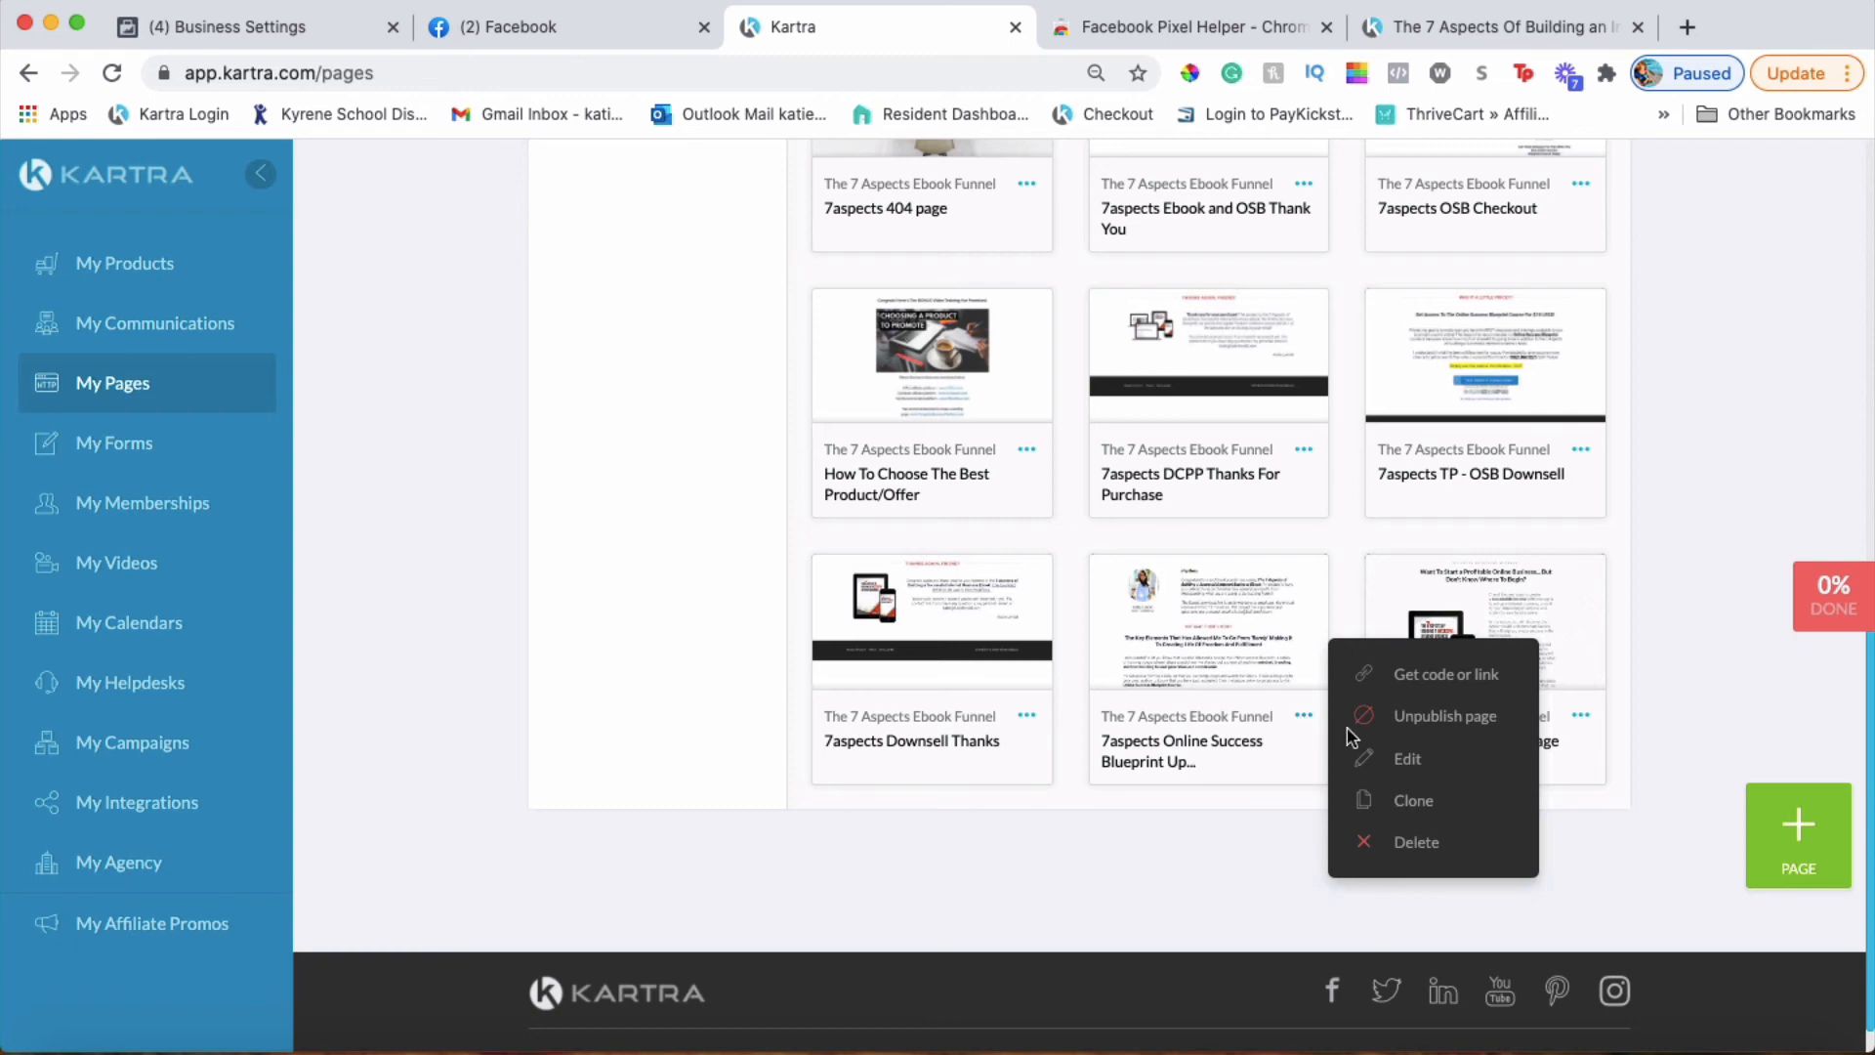
Open the Upsell page in the page builder and go to Settings > Tracking Code
click(1399, 757)
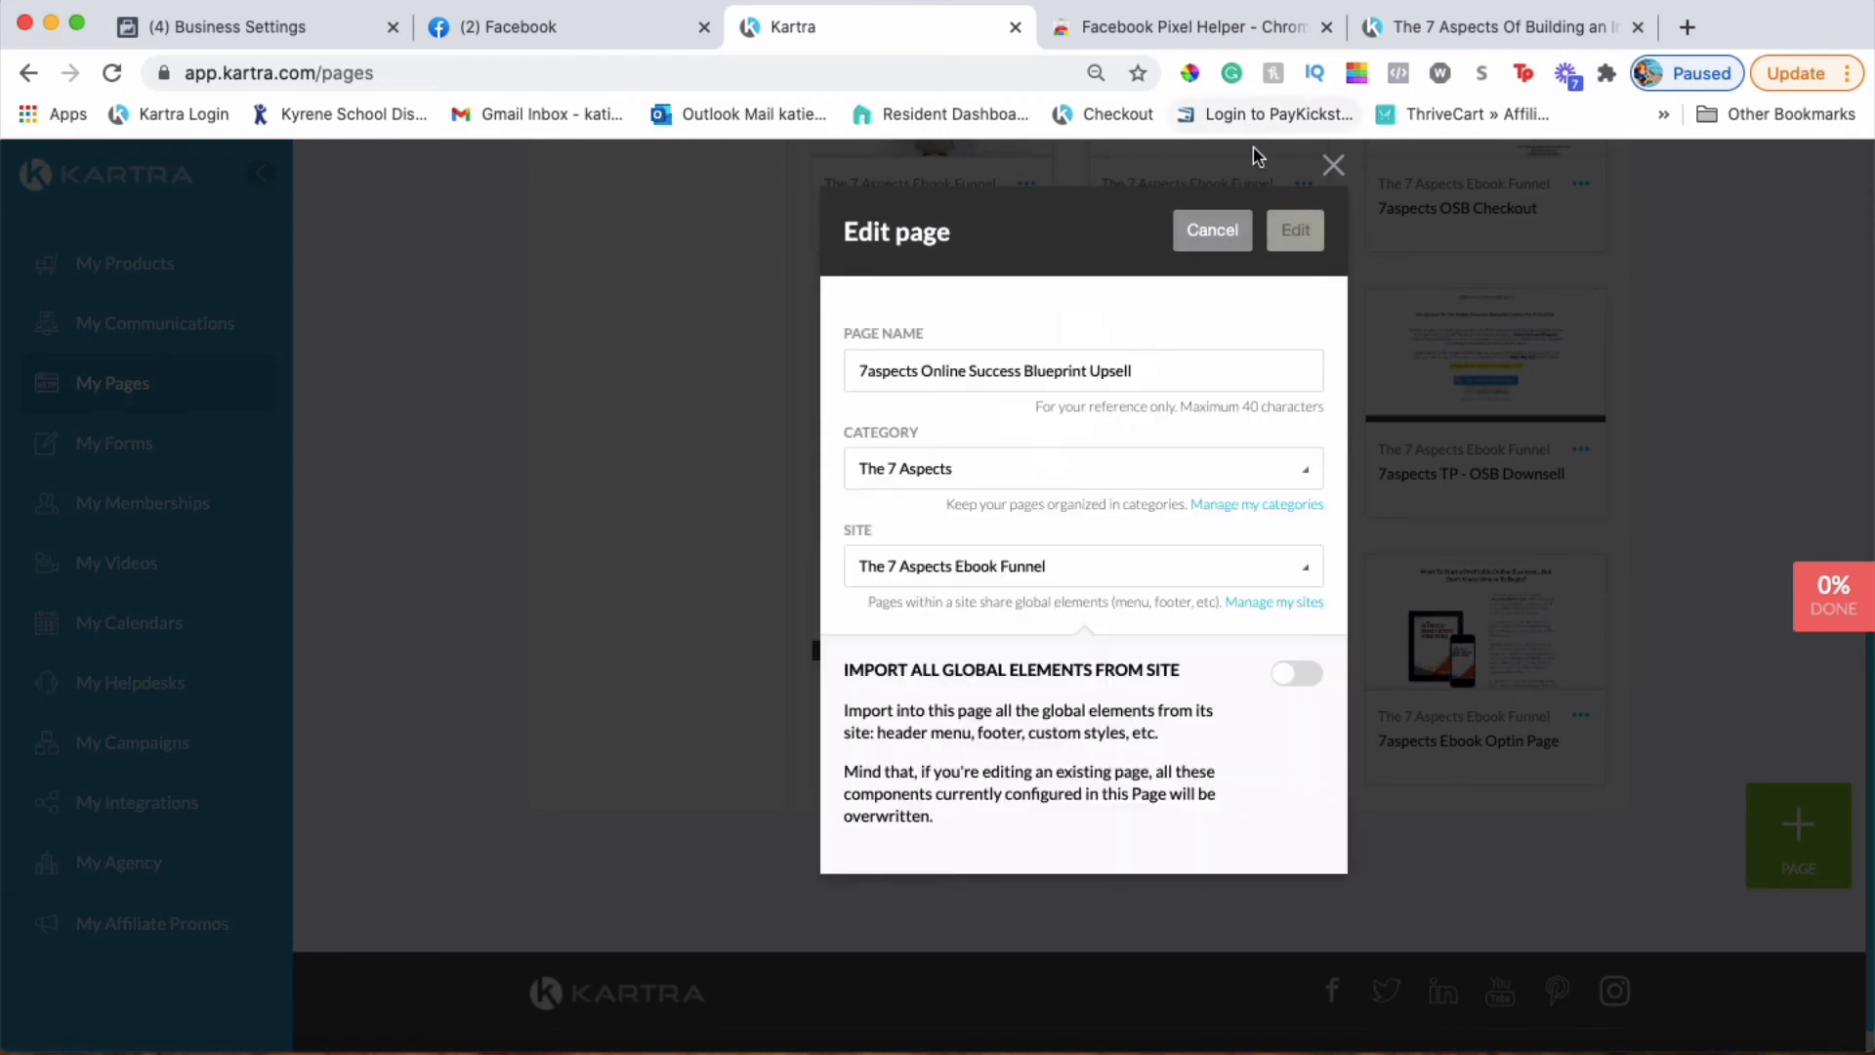
click(1299, 231)
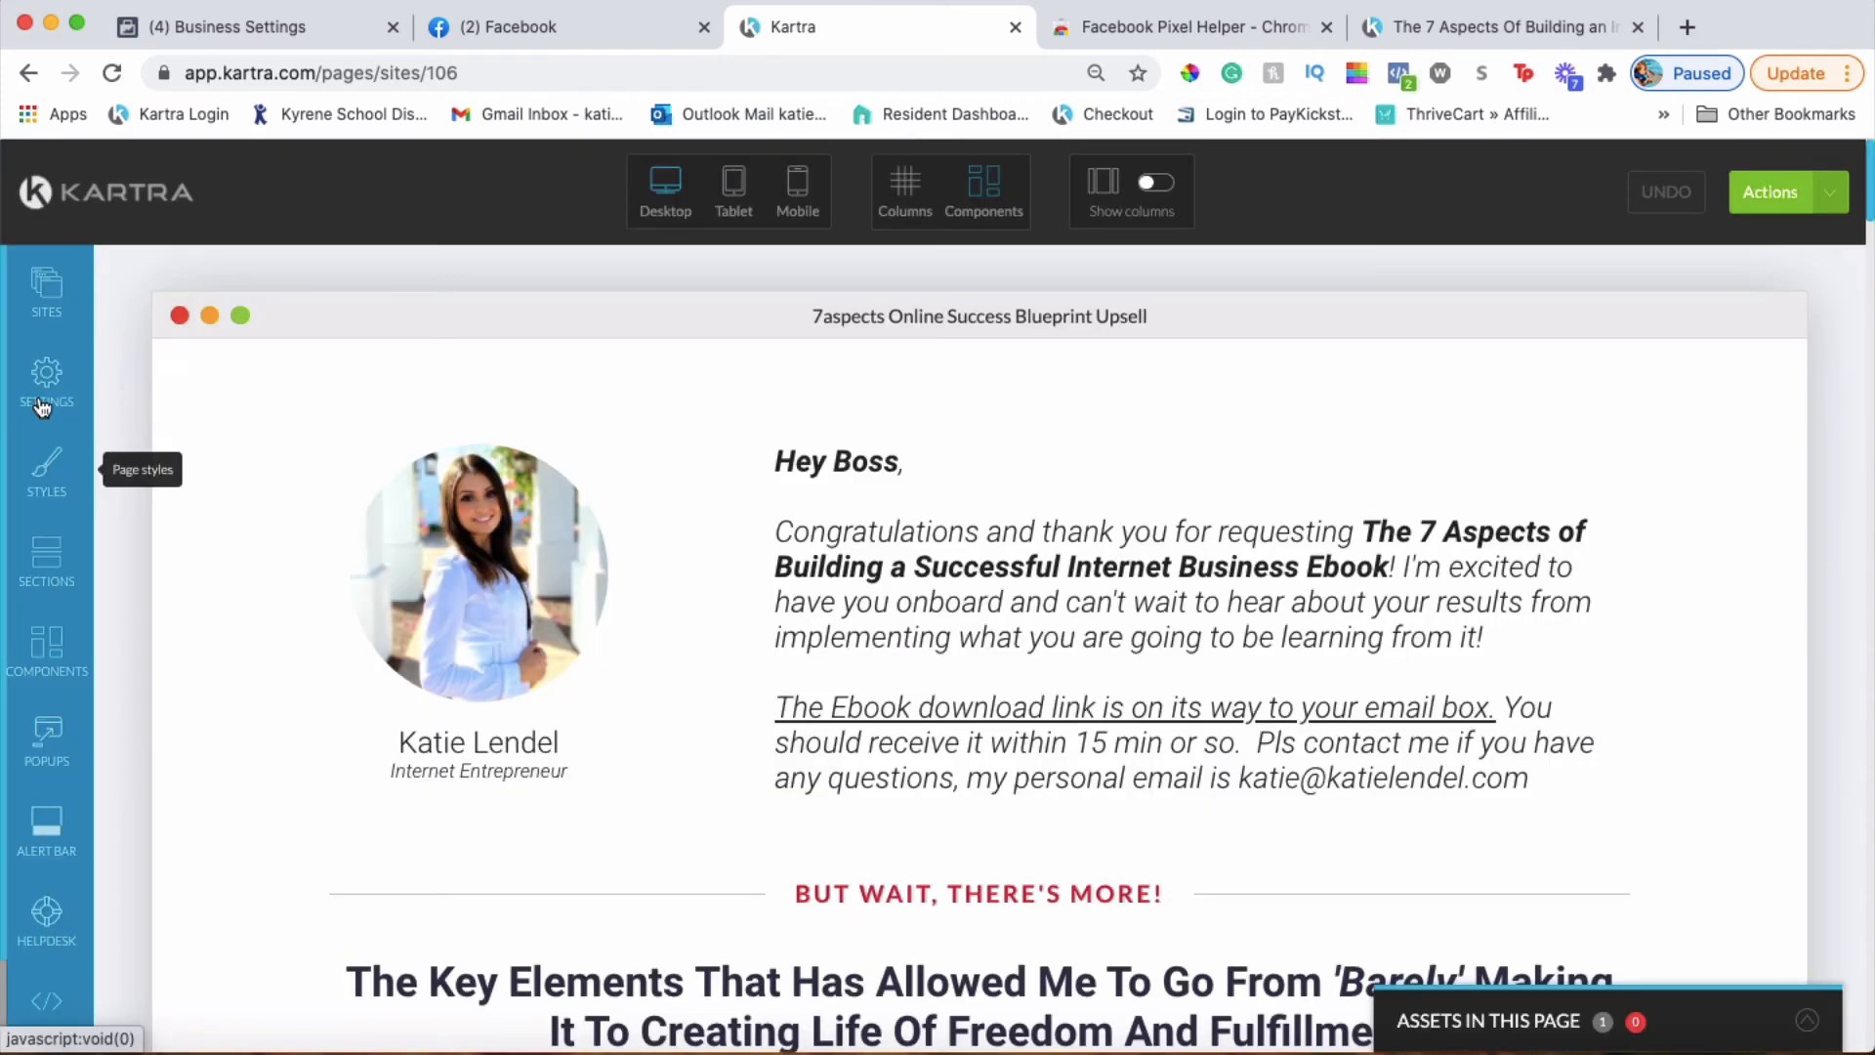
click(46, 376)
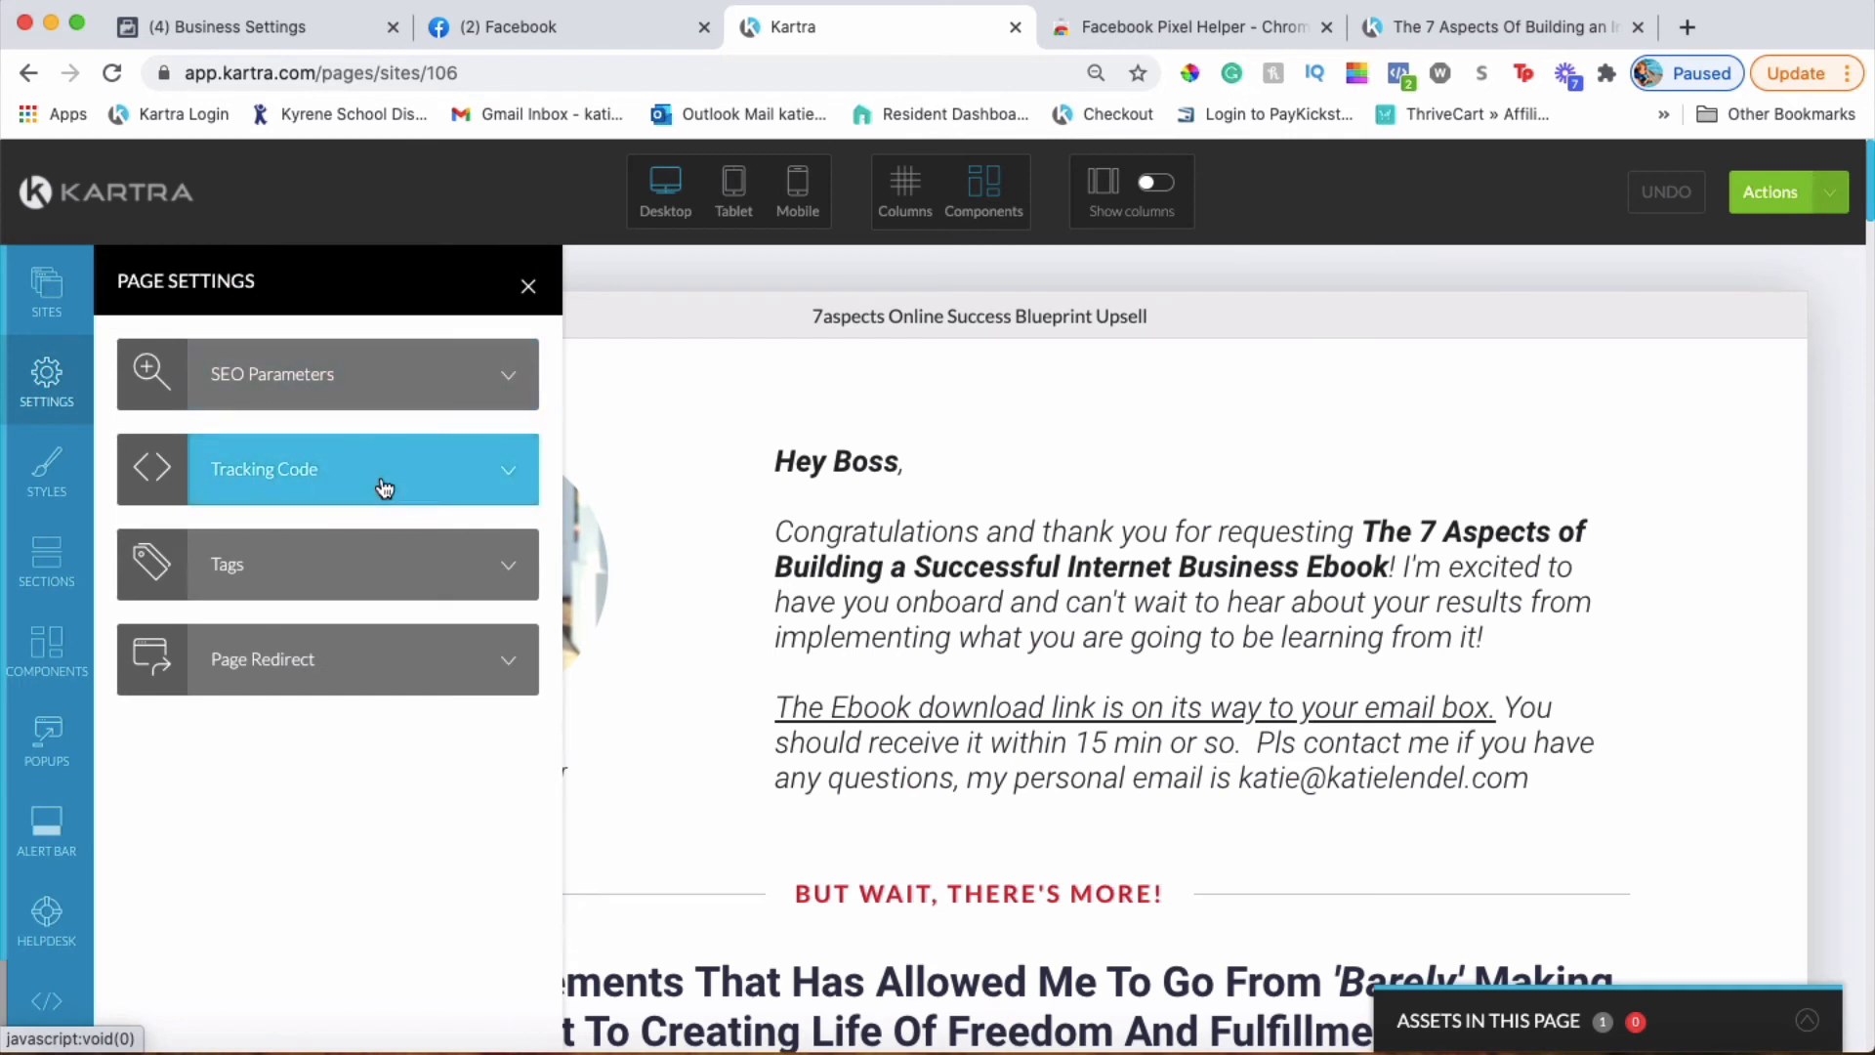
click(233, 478)
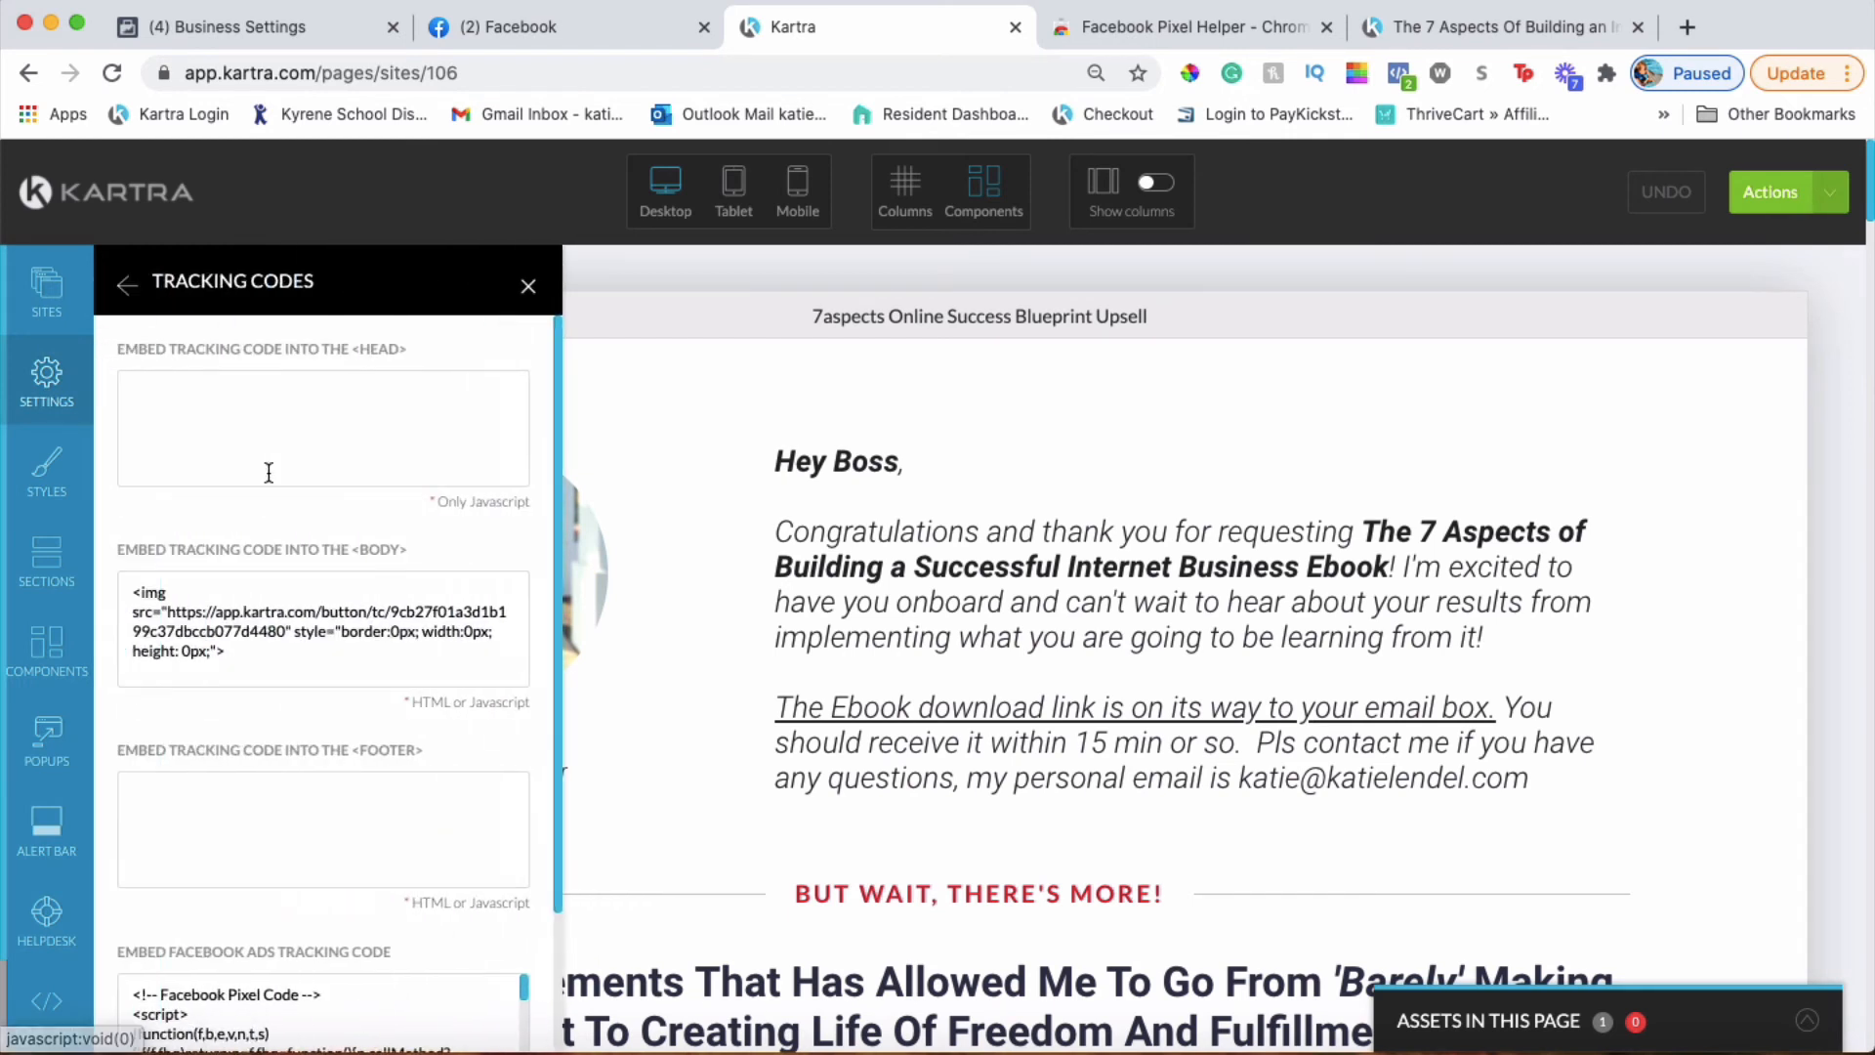
Apply the Facebook Ads code ending with the fbq('track', 'Lead') snippet
scroll(278, 683, down, 3)
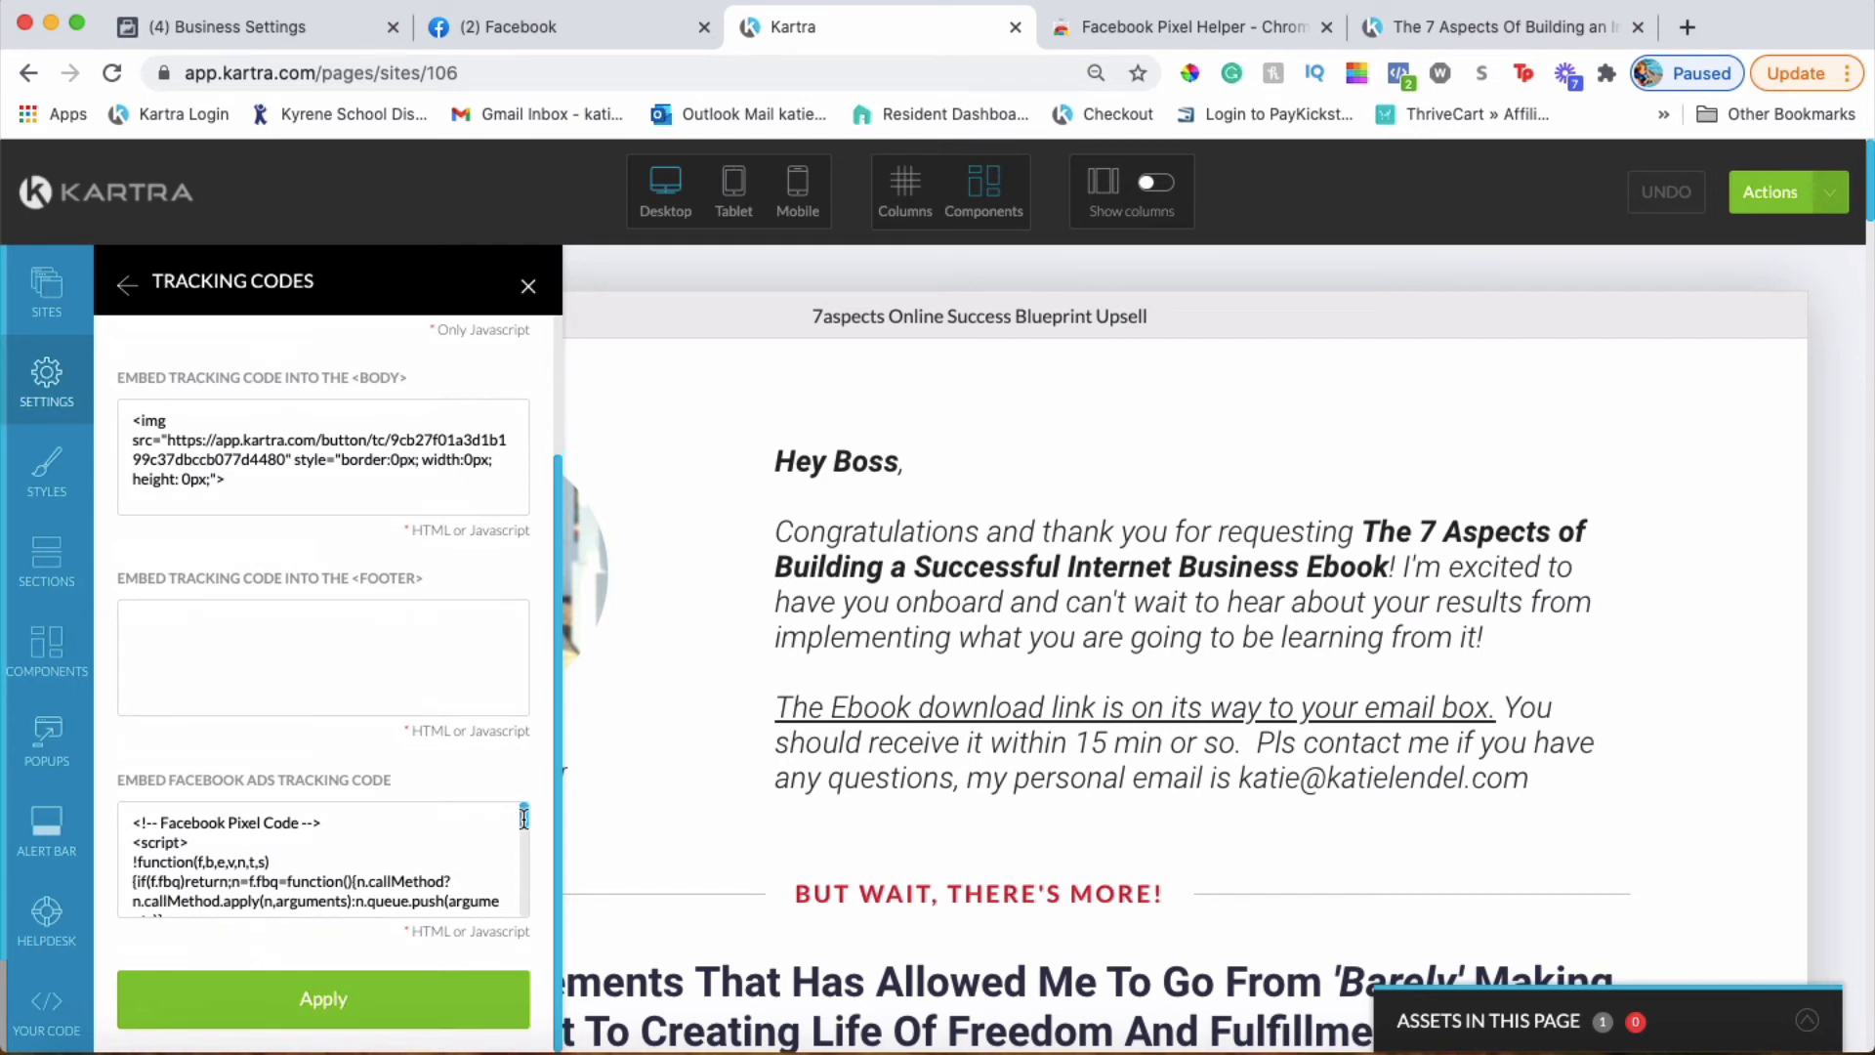
scroll(524, 873, down, 5)
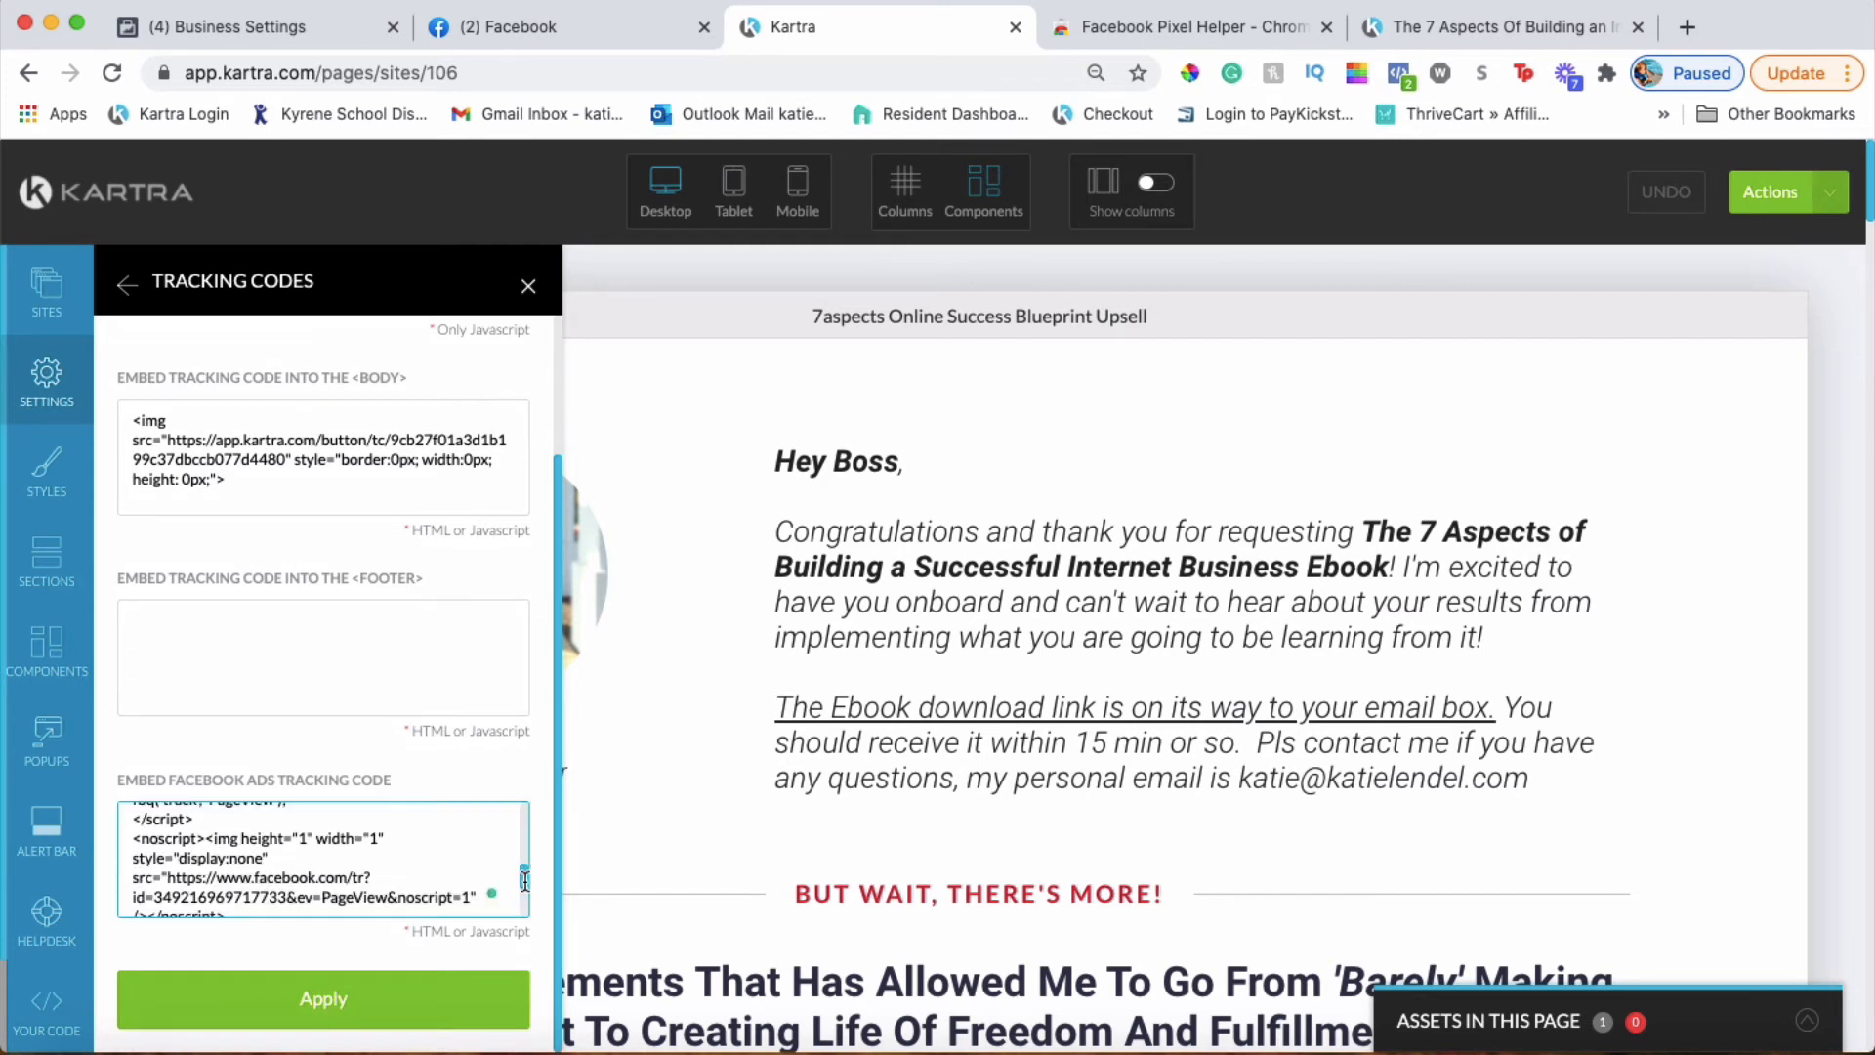
drag(524, 880, 524, 910)
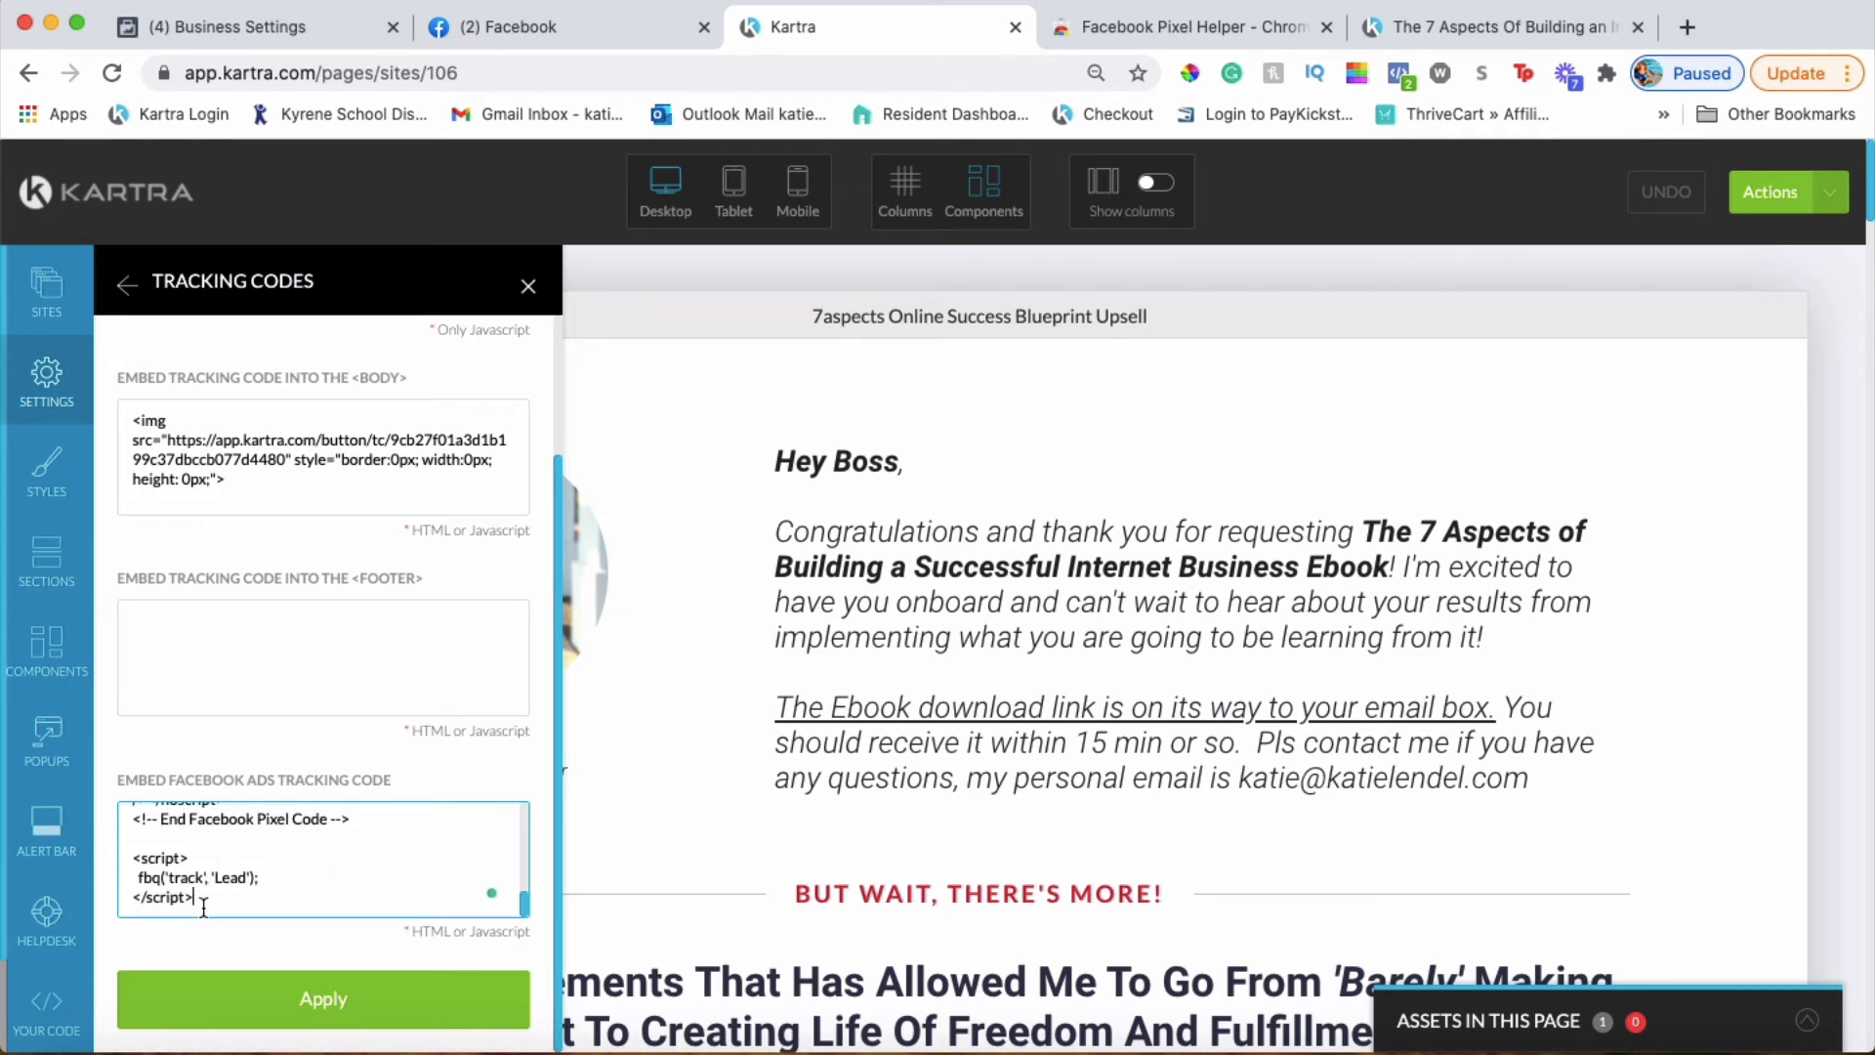
drag(205, 895, 125, 855)
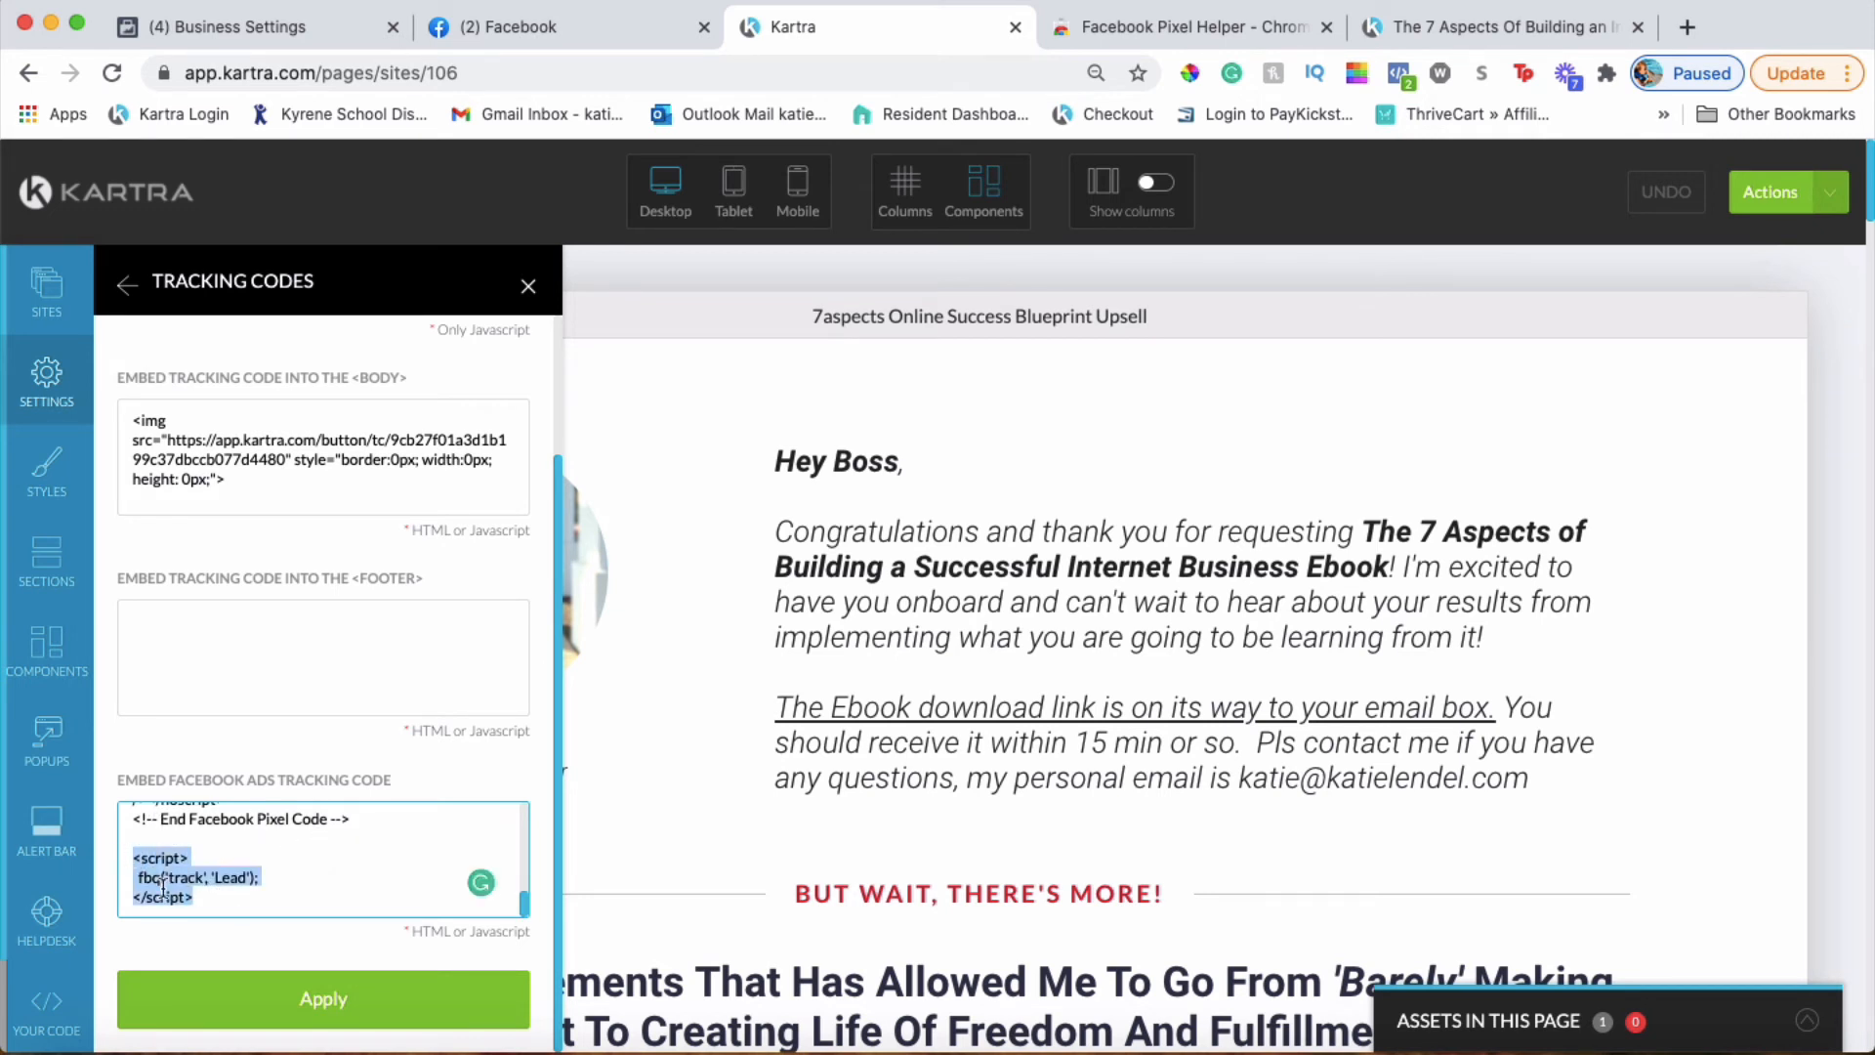
click(312, 991)
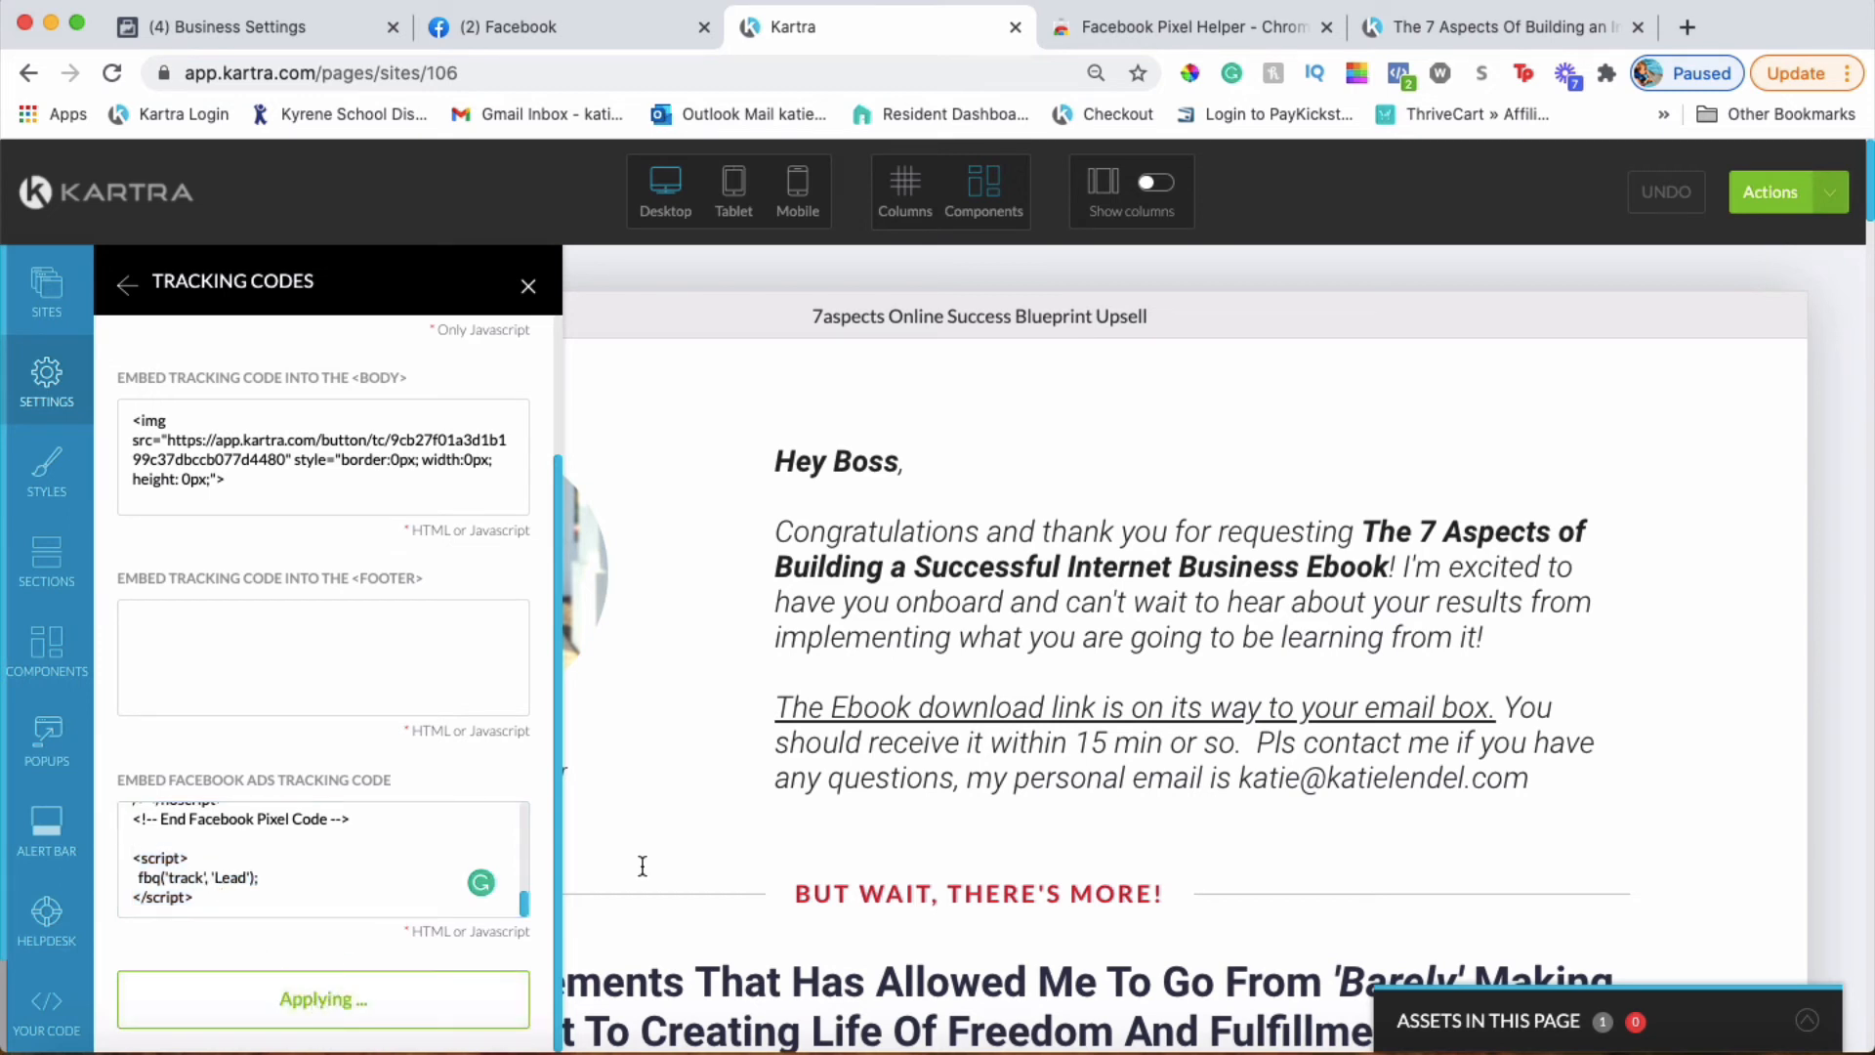
click(528, 285)
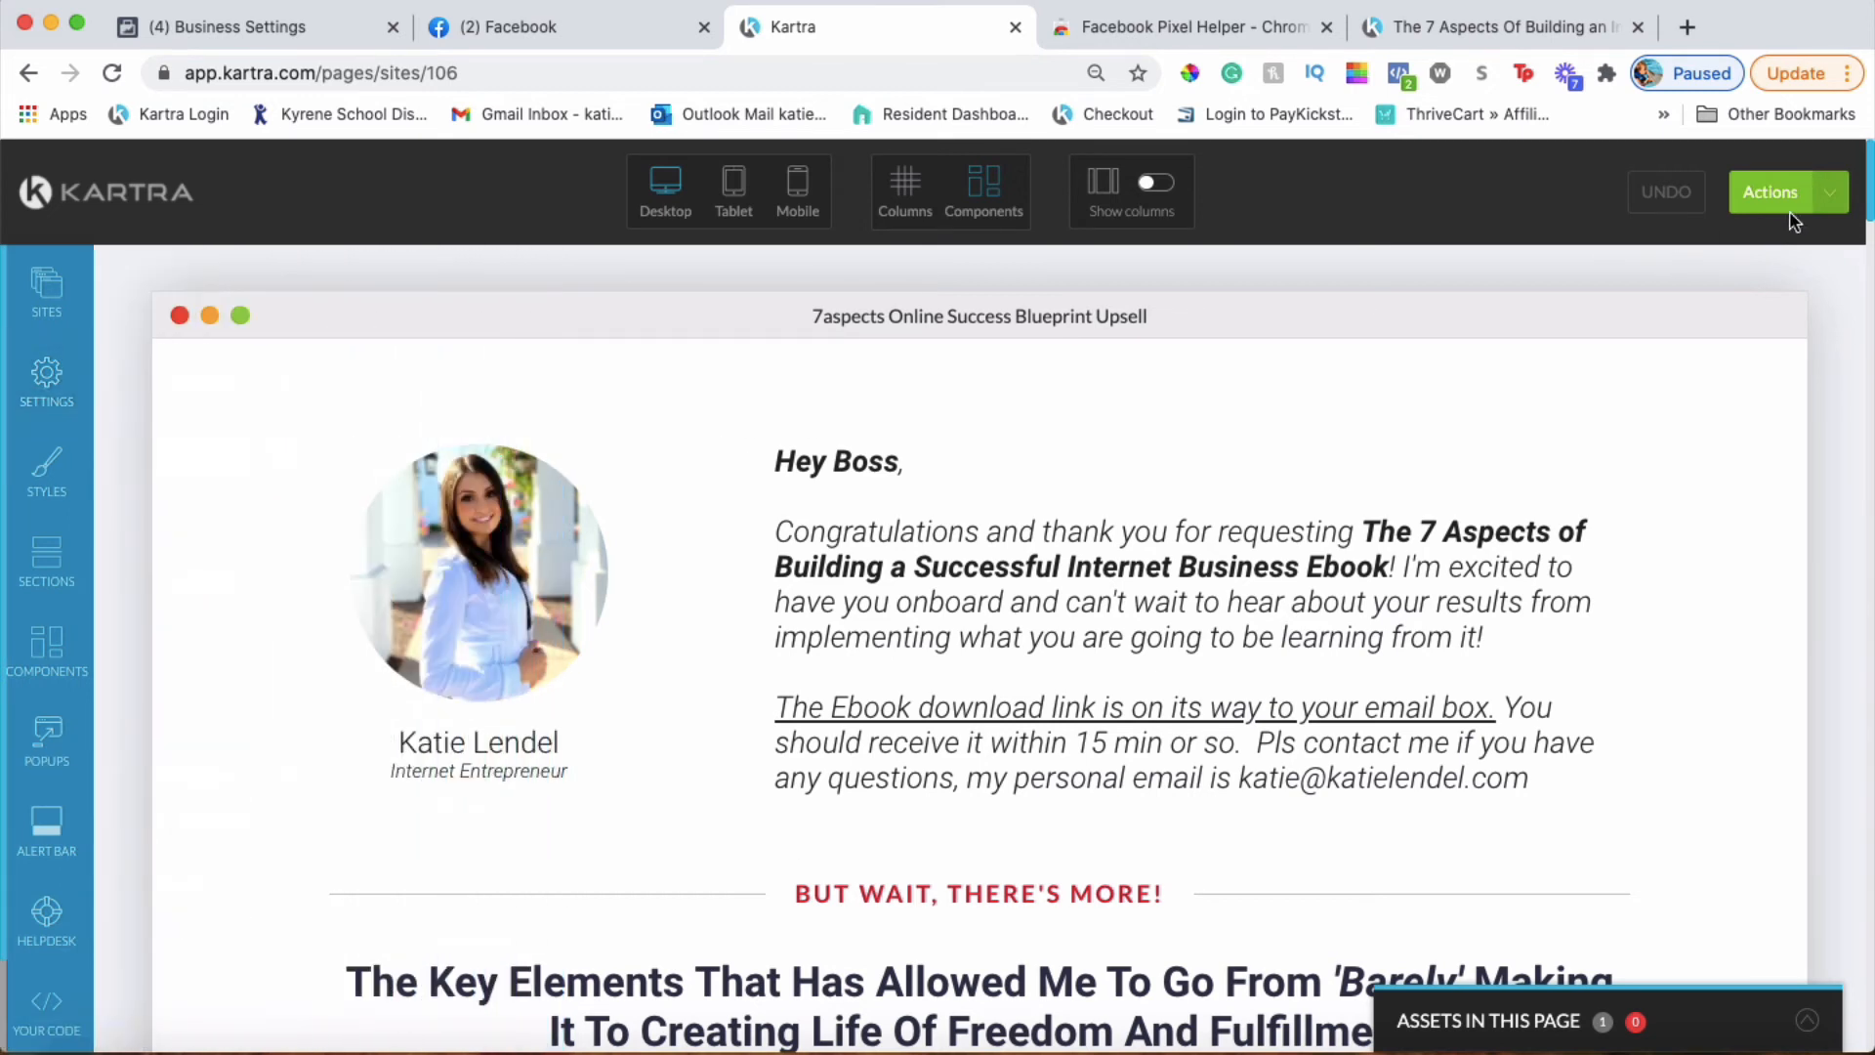
Publish the Upsell page live, then exit the builder to the Kartra Pages list
click(1830, 191)
click(1700, 394)
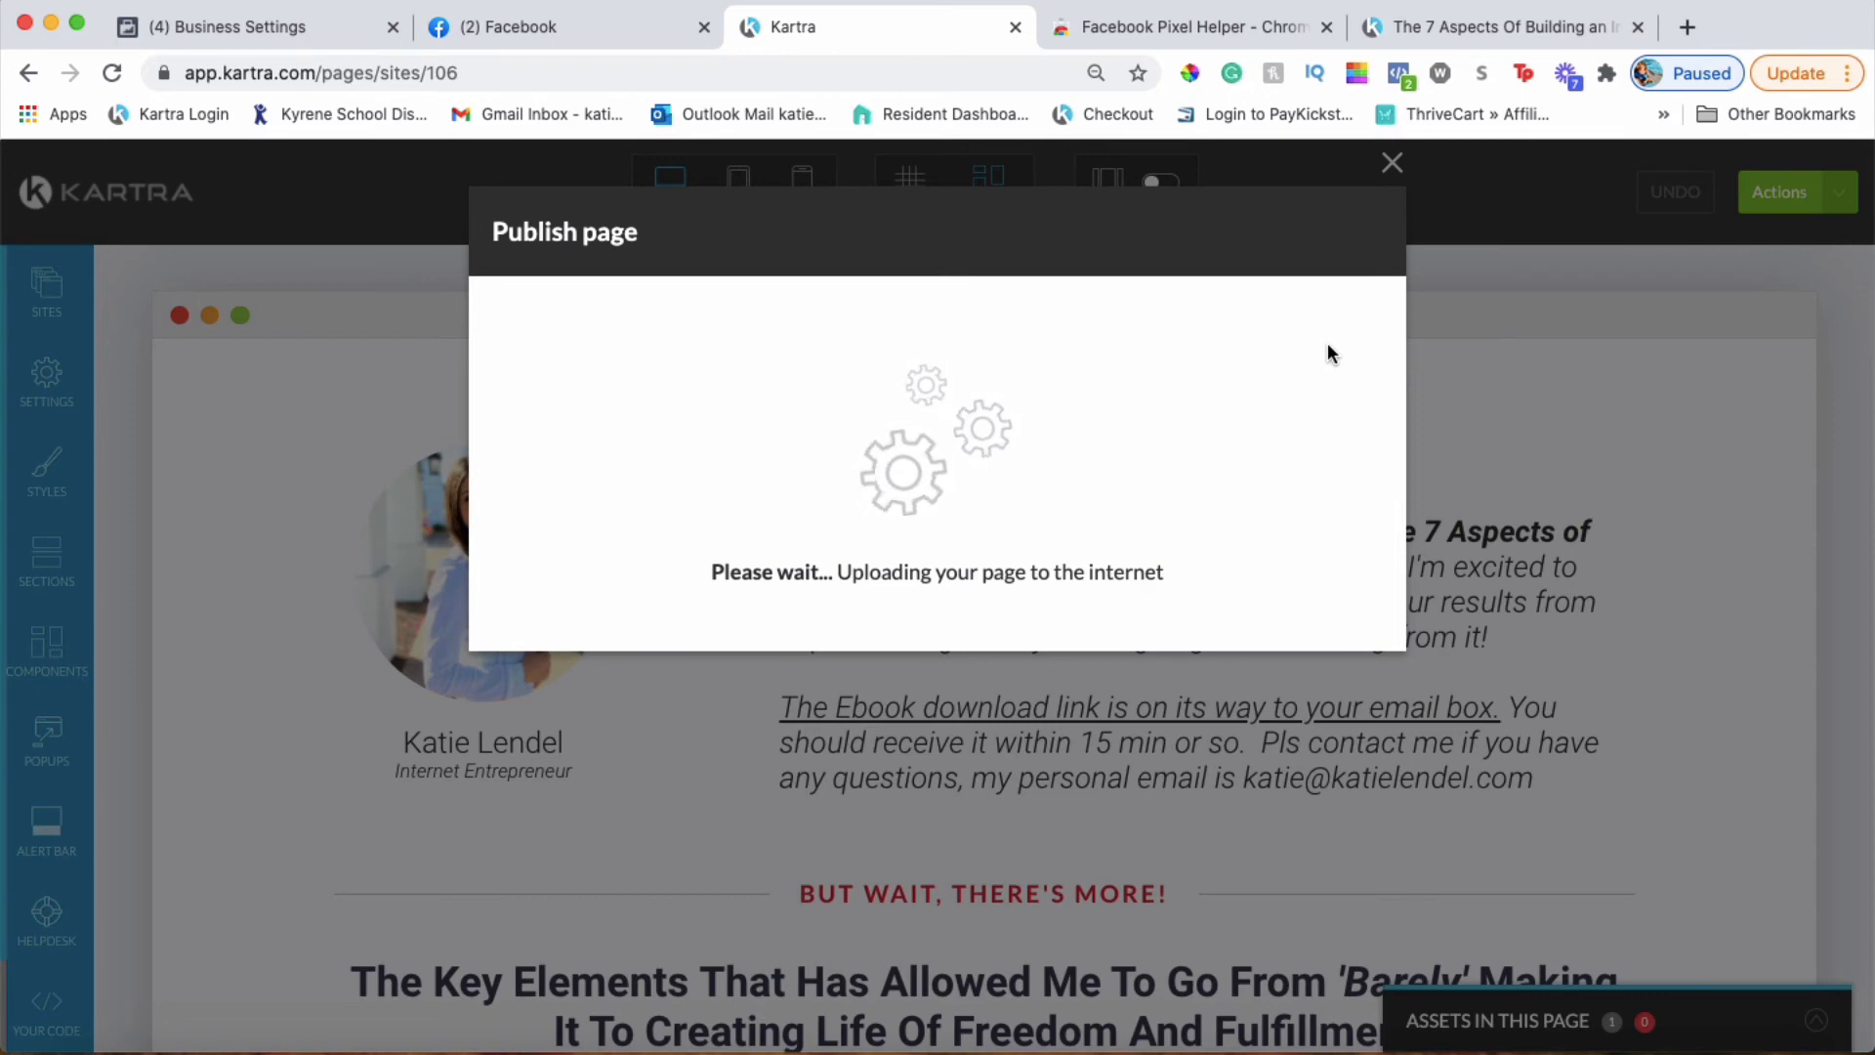
click(1340, 232)
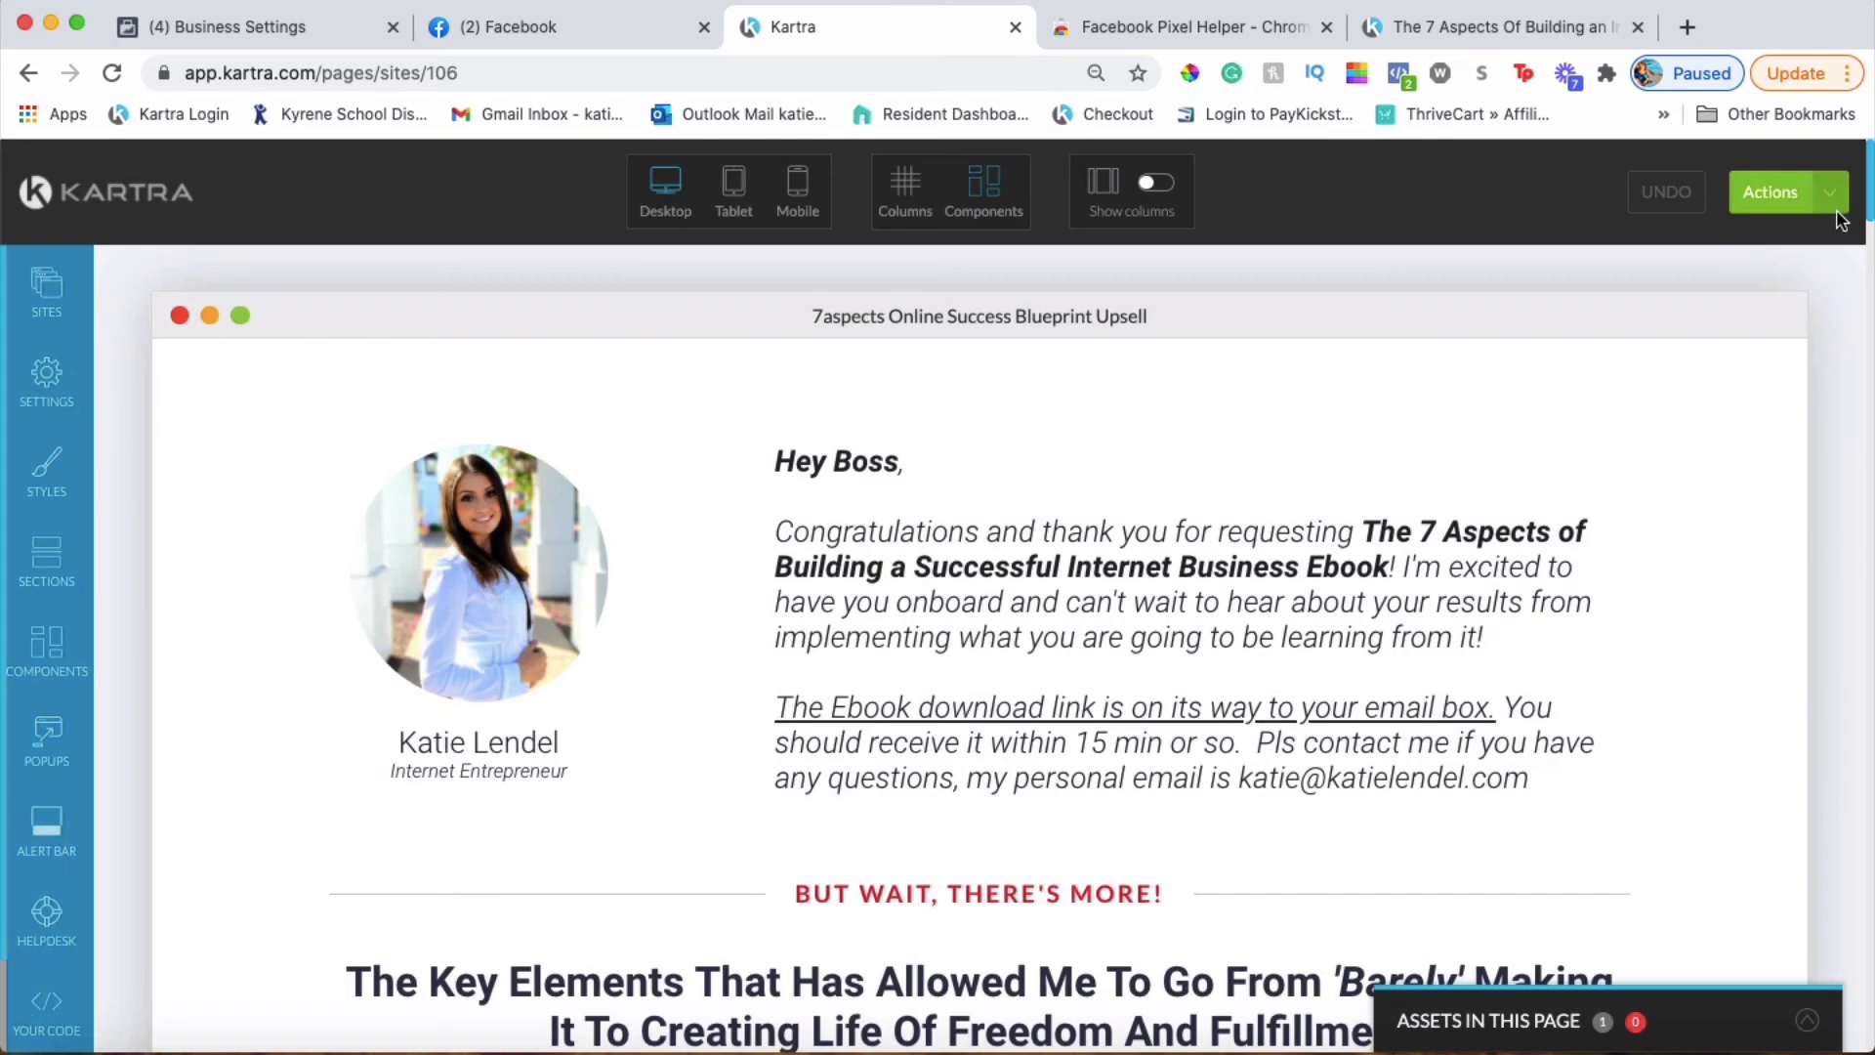
click(1782, 192)
click(1749, 442)
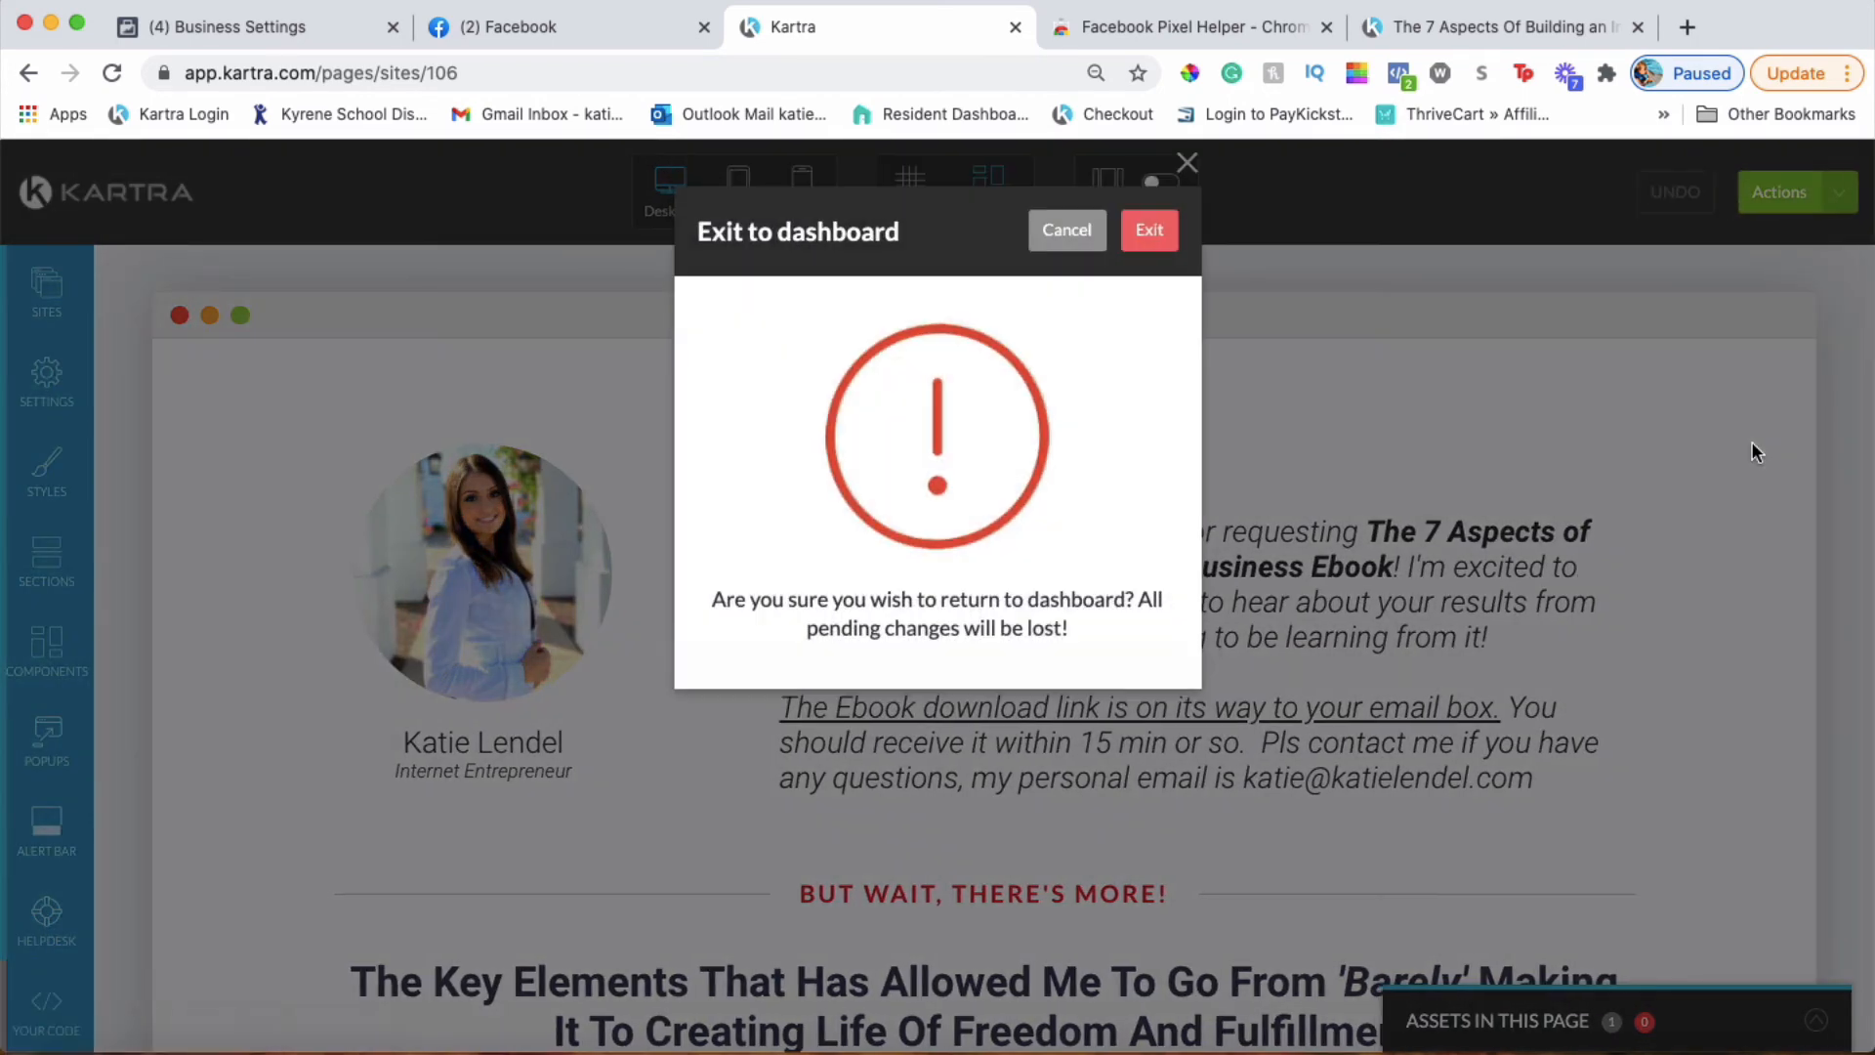
click(1137, 229)
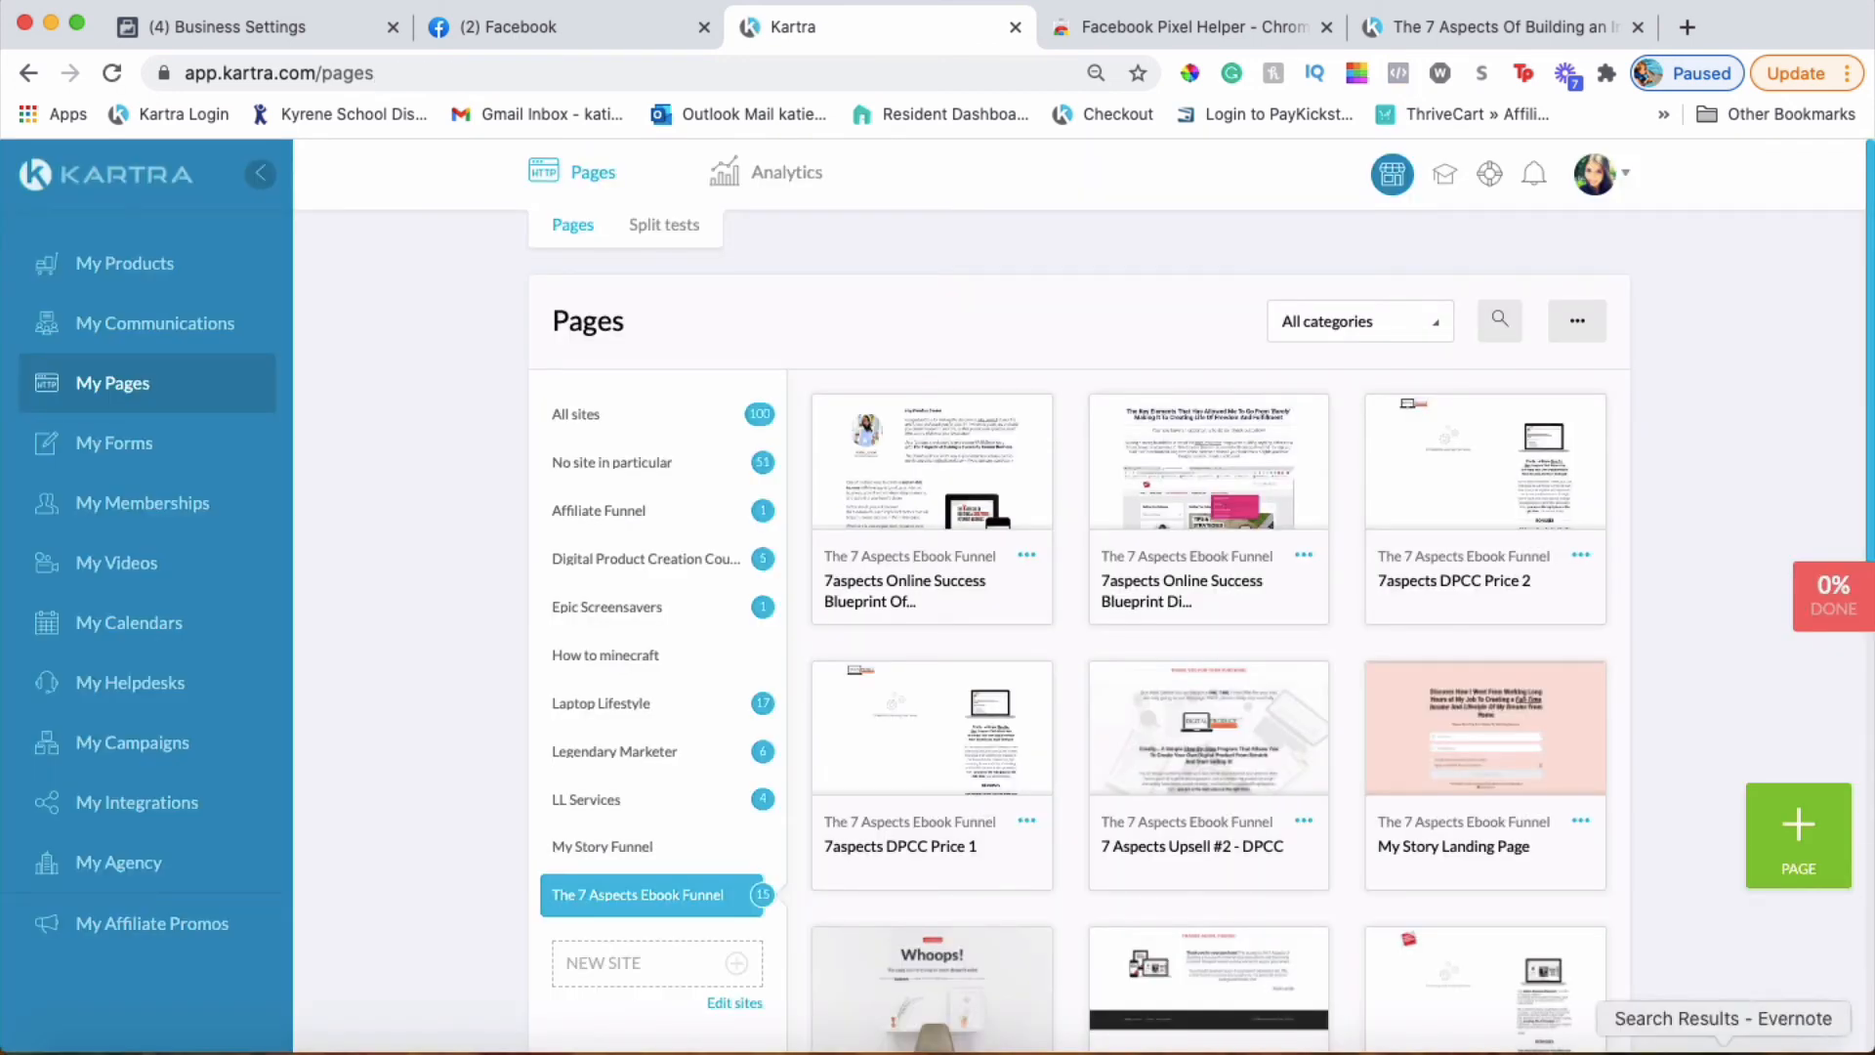
Select the three-line Purchase fbq snippet in the Evernote note, then minimise Evernote
click(1723, 1044)
click(1058, 547)
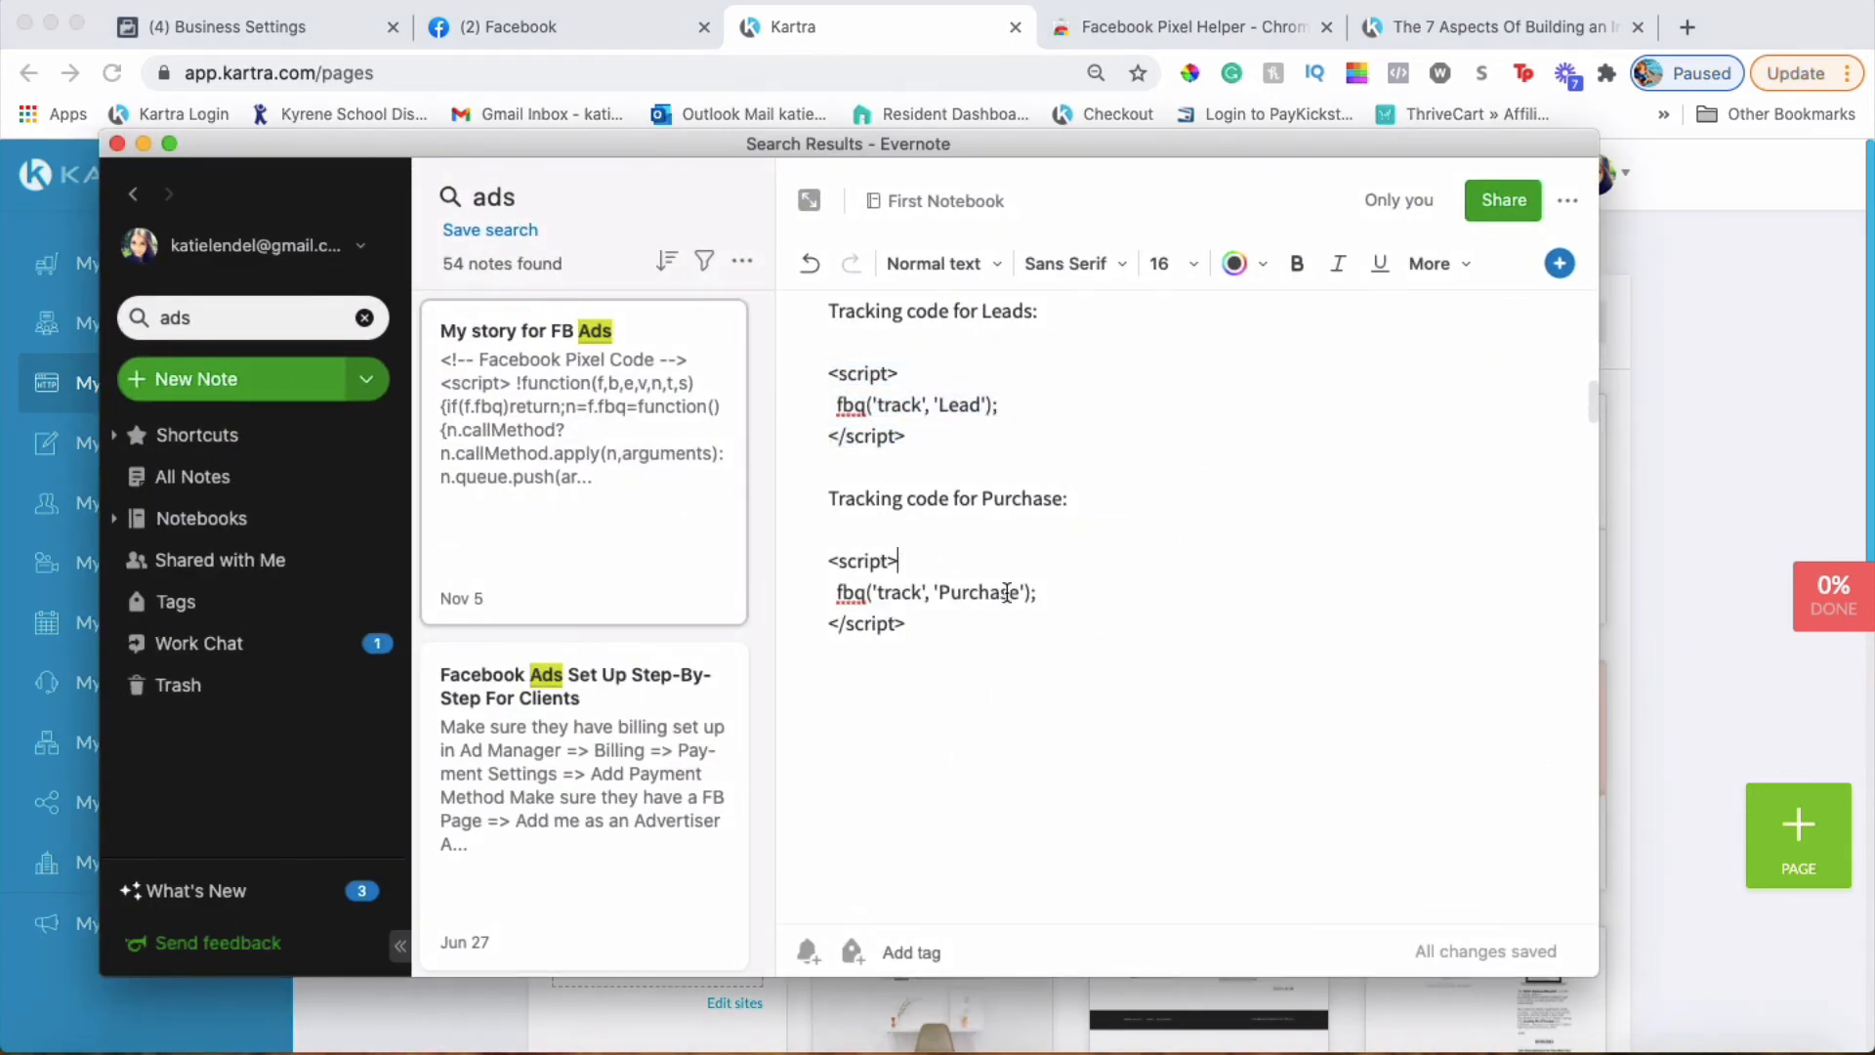
drag(908, 623, 813, 565)
key(super+c)
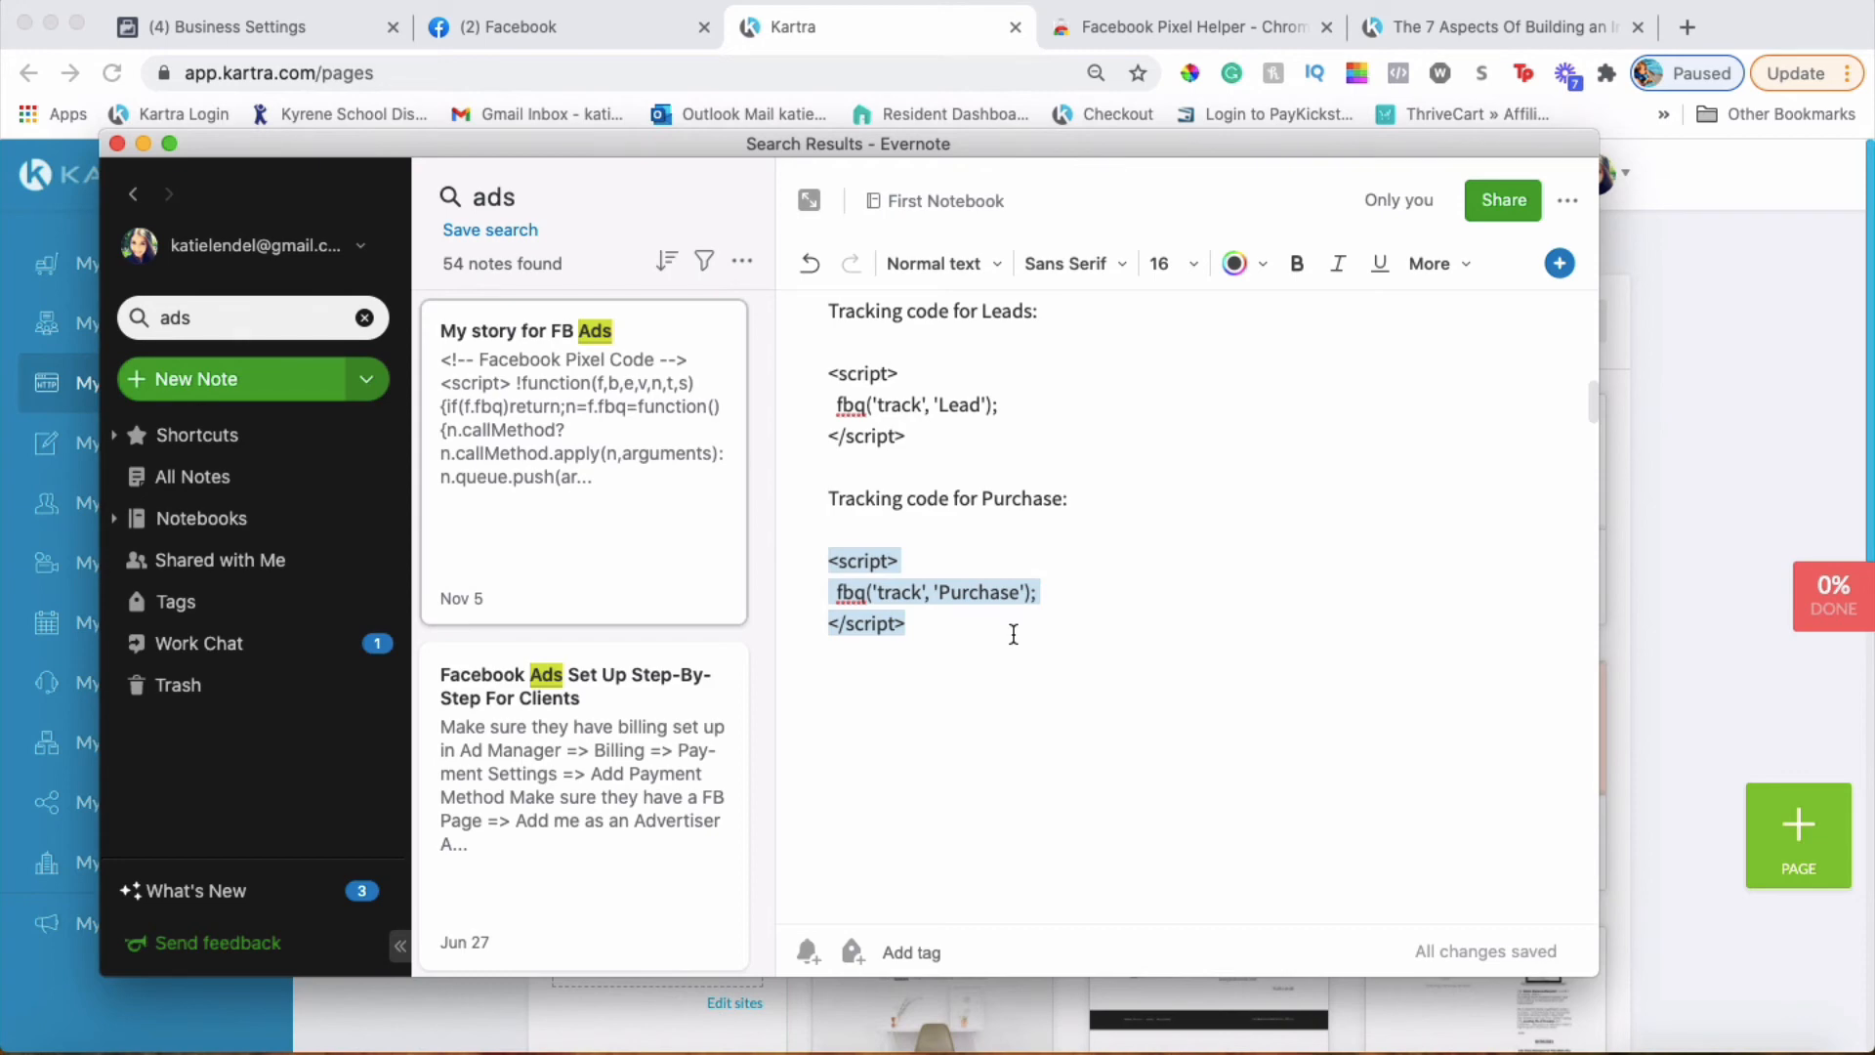
click(143, 143)
scroll(1197, 654, down, 2)
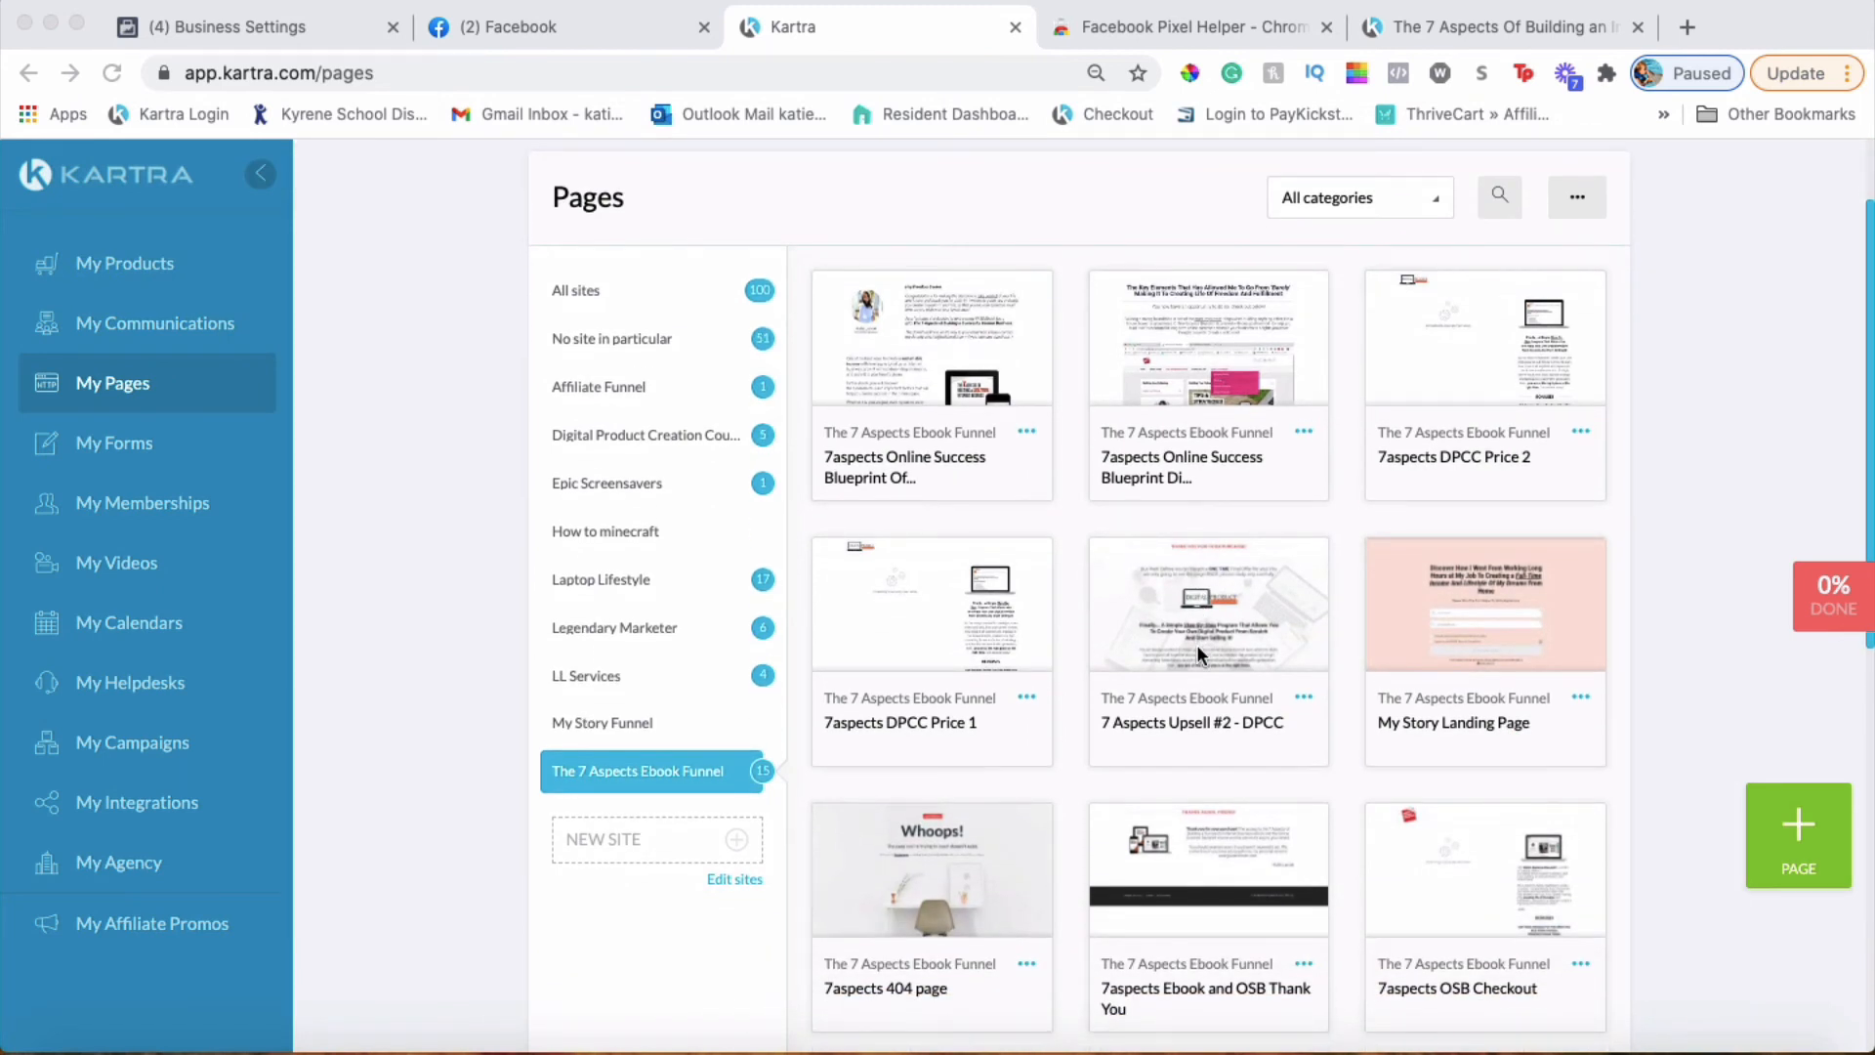
Find the 7 Aspects Upsell #2 - DPCC card in My Pages and open its '...' options
scroll(1420, 500, down, 2)
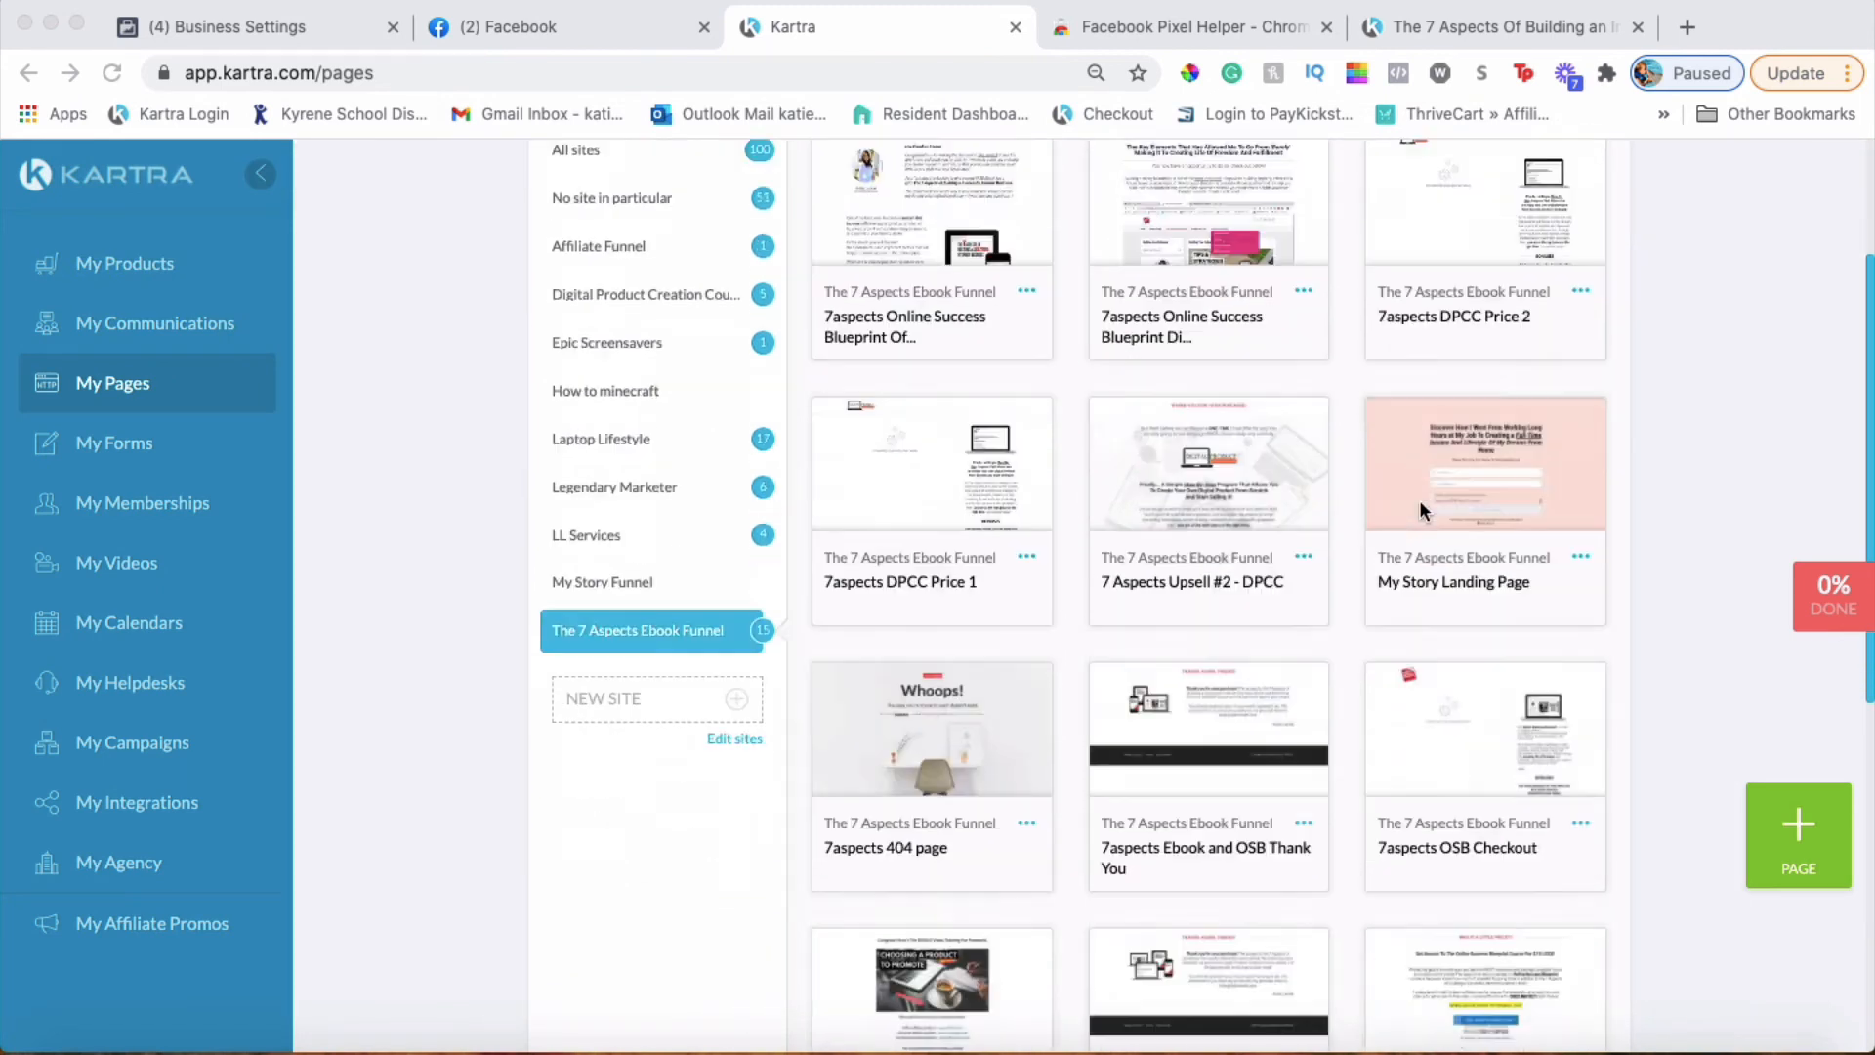
scroll(1419, 500, down, 2)
scroll(1203, 701, down, 4)
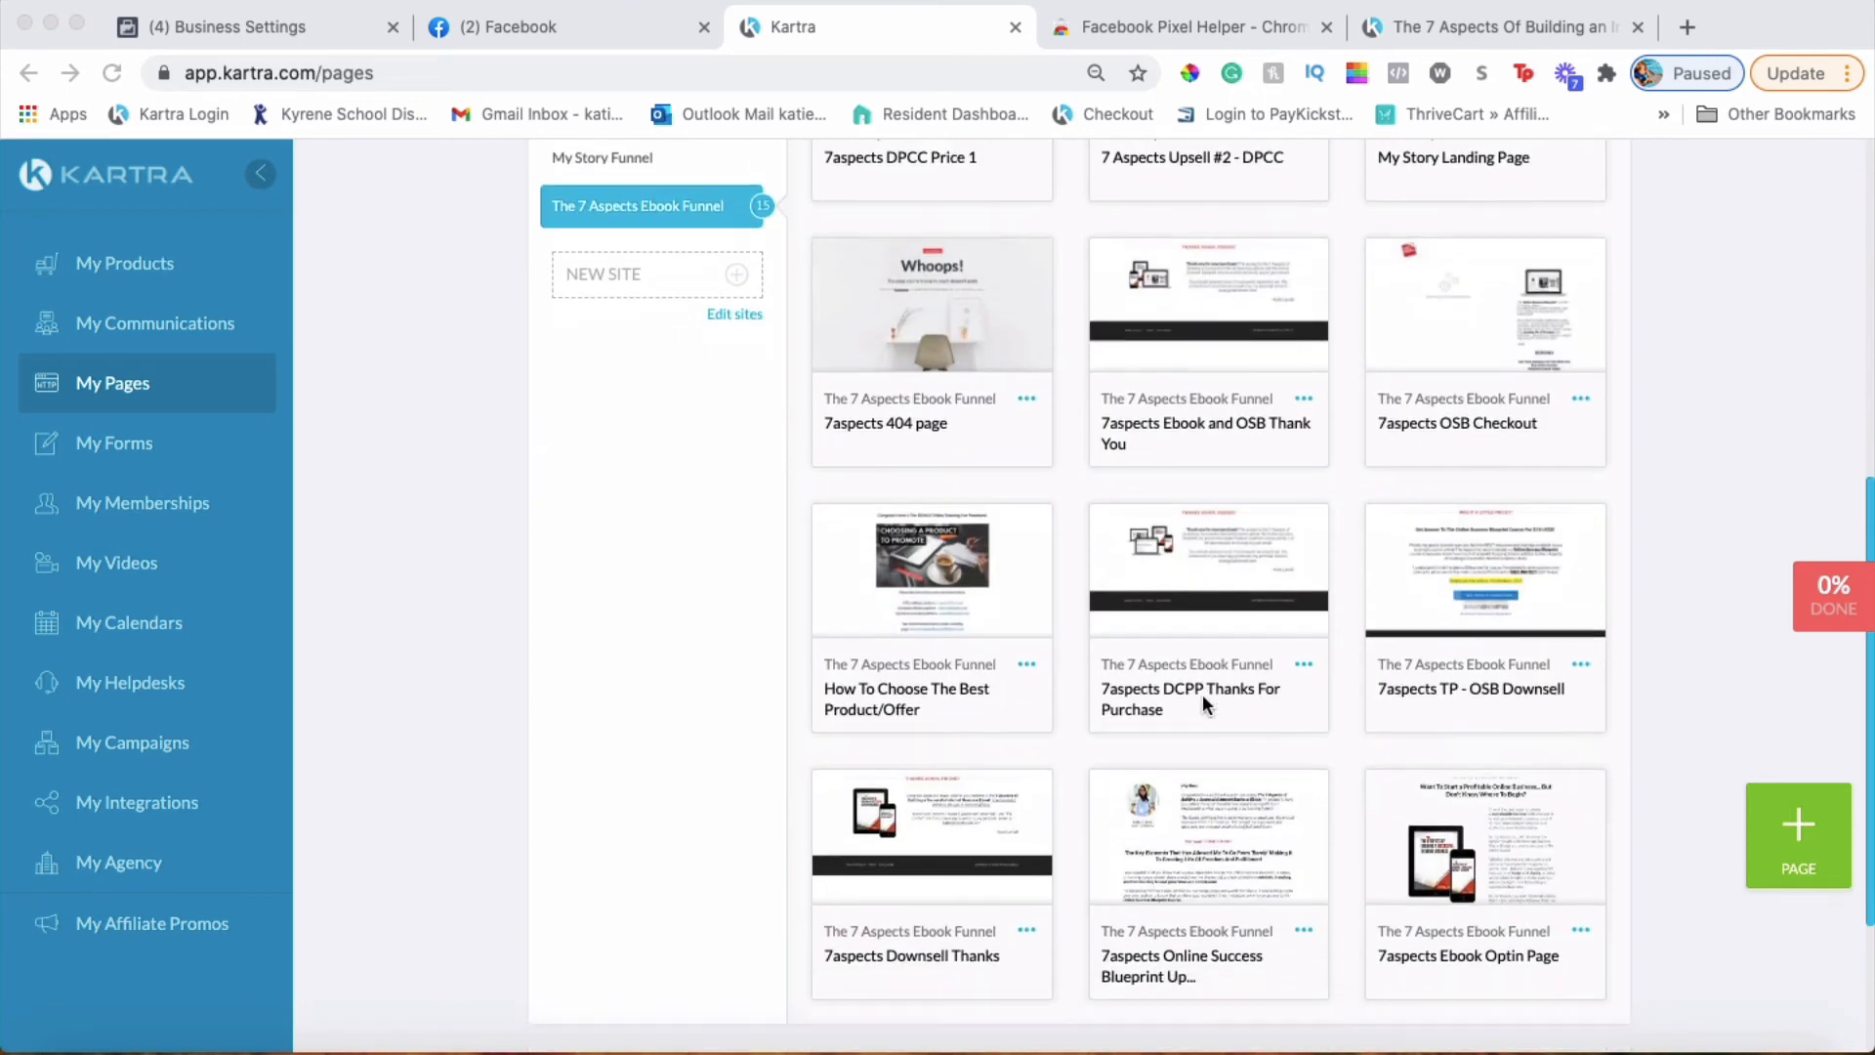
scroll(930, 742, down, 3)
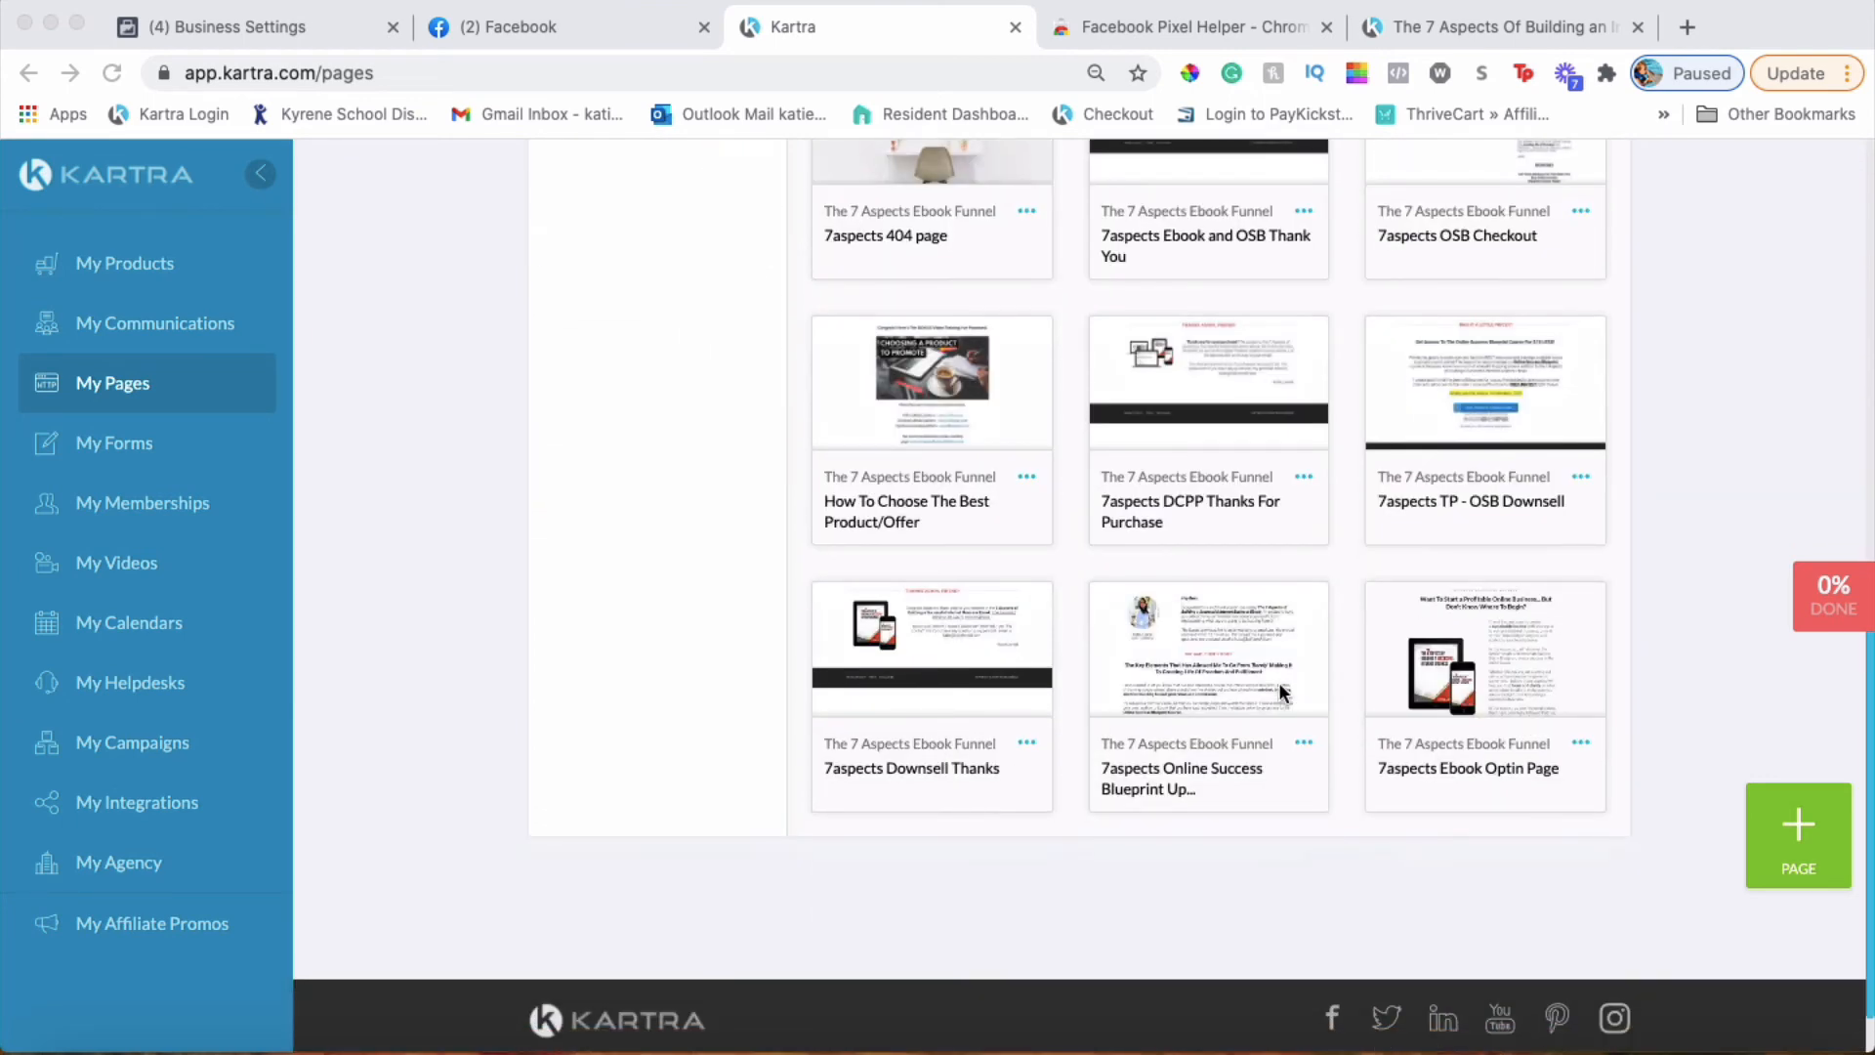
scroll(1285, 695, up, 5)
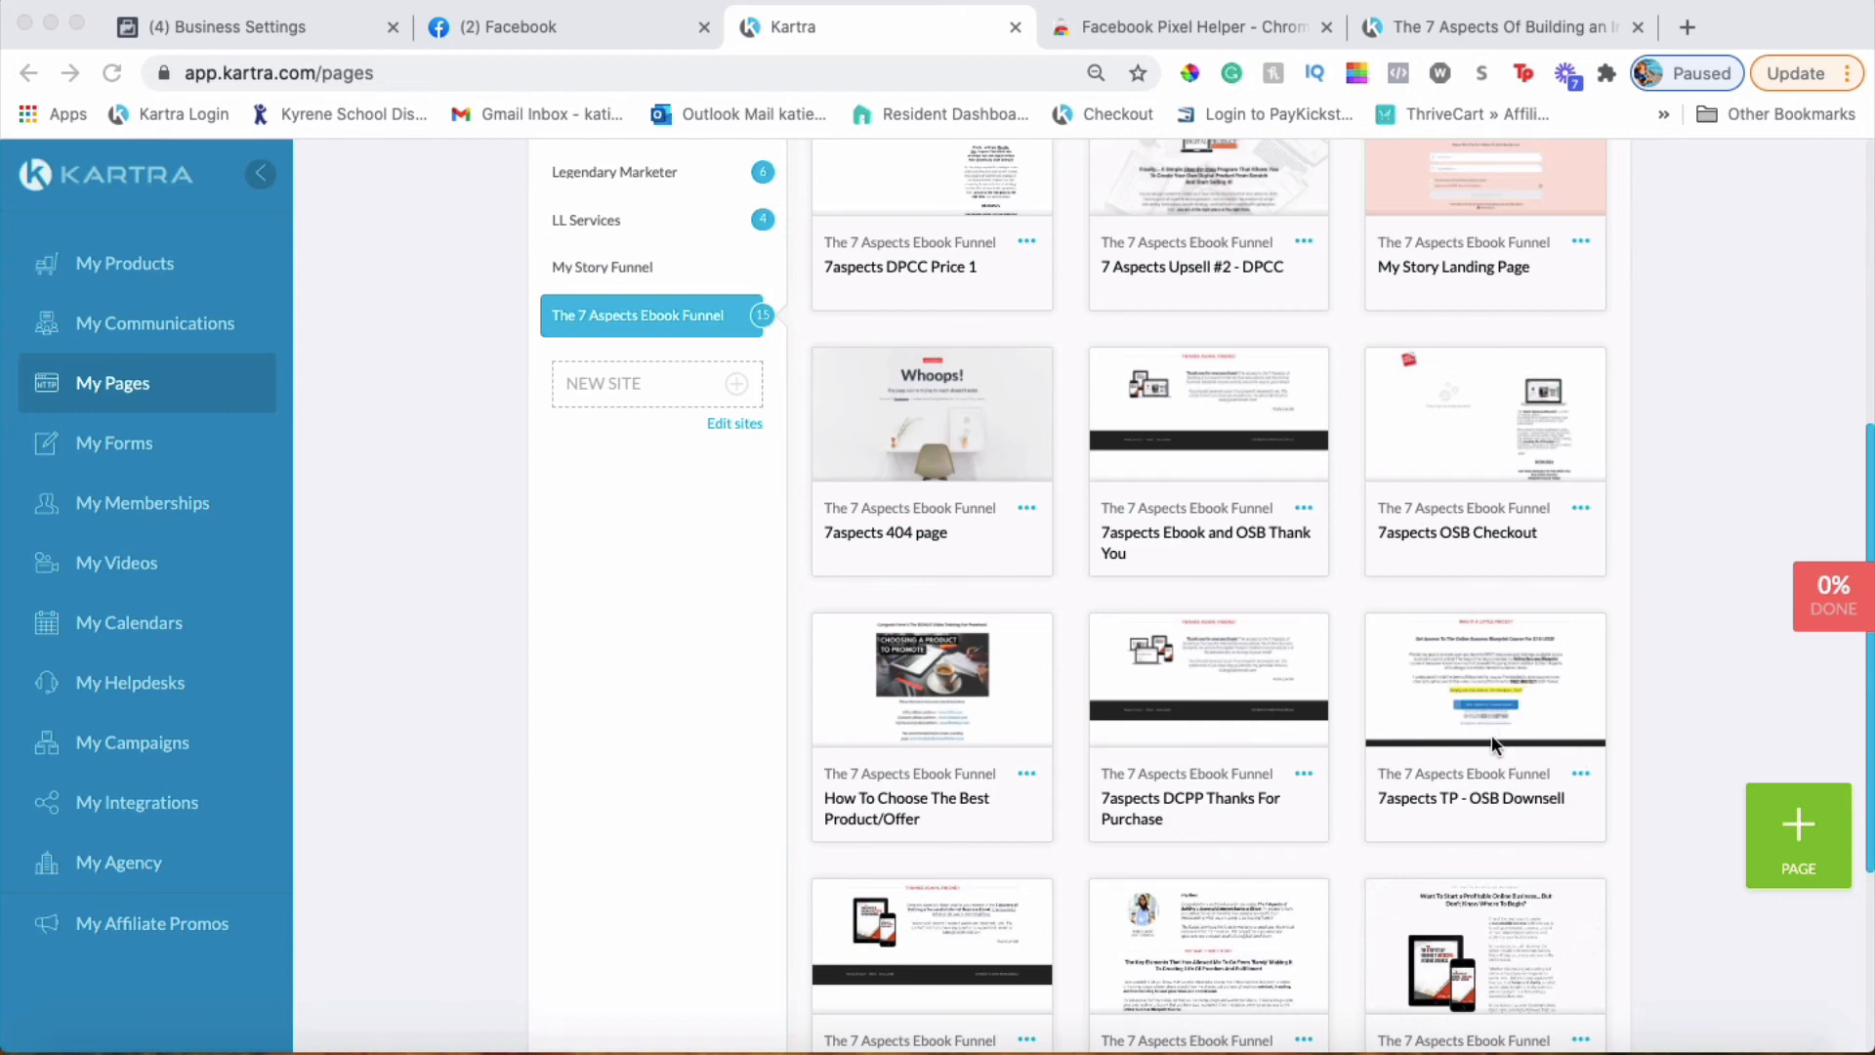
scroll(1285, 781, down, 4)
scroll(1285, 786, up, 3)
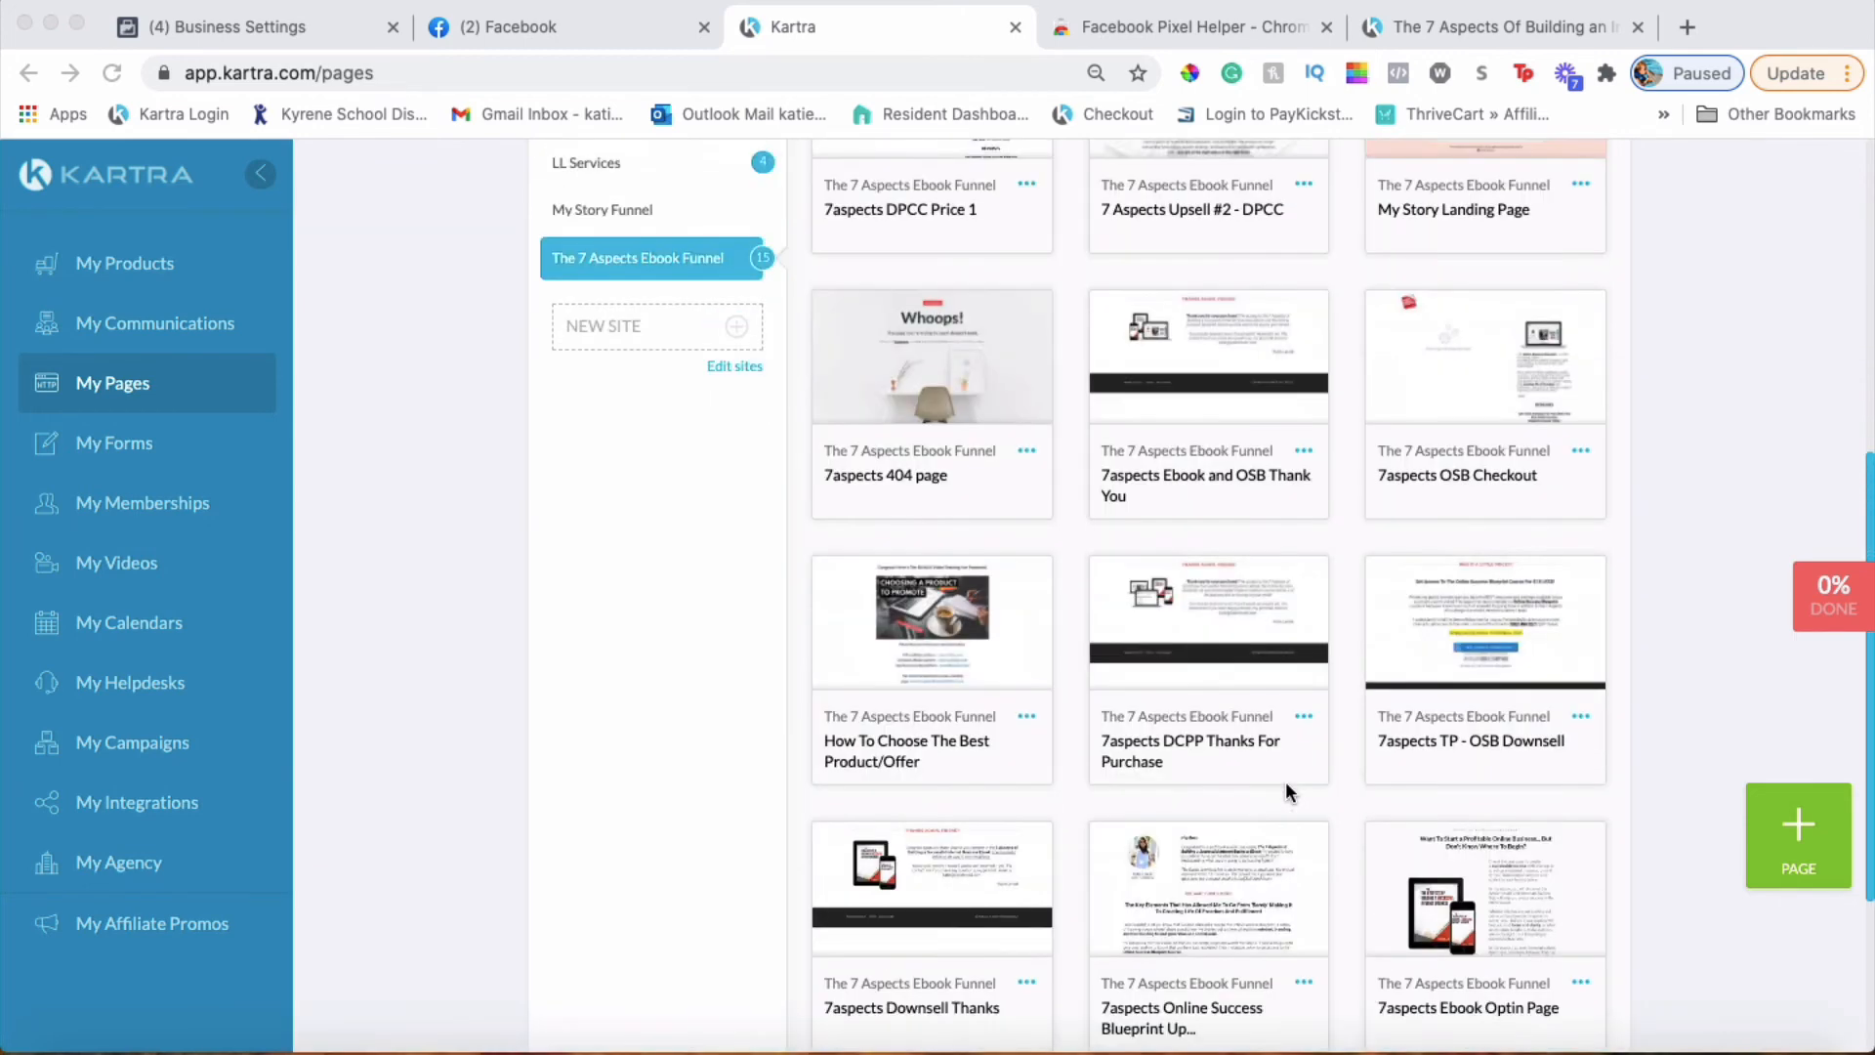
scroll(1324, 589, up, 3)
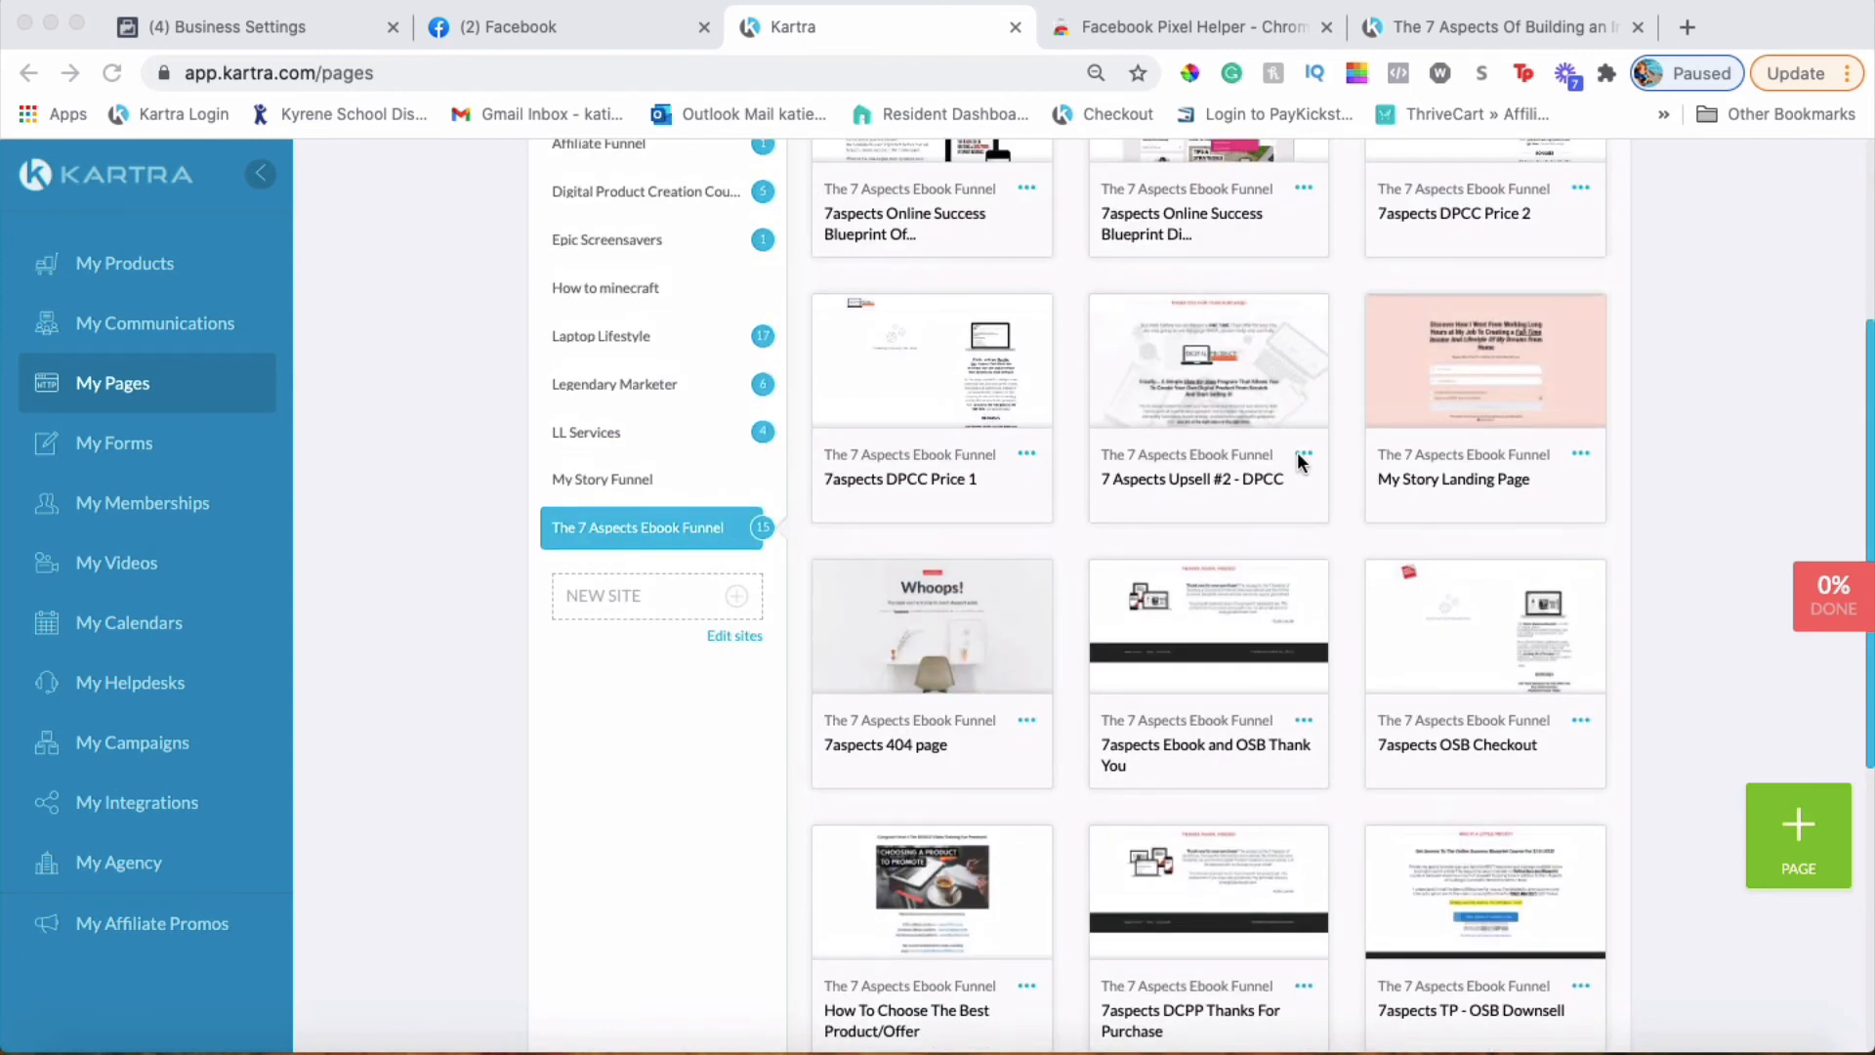
click(1311, 455)
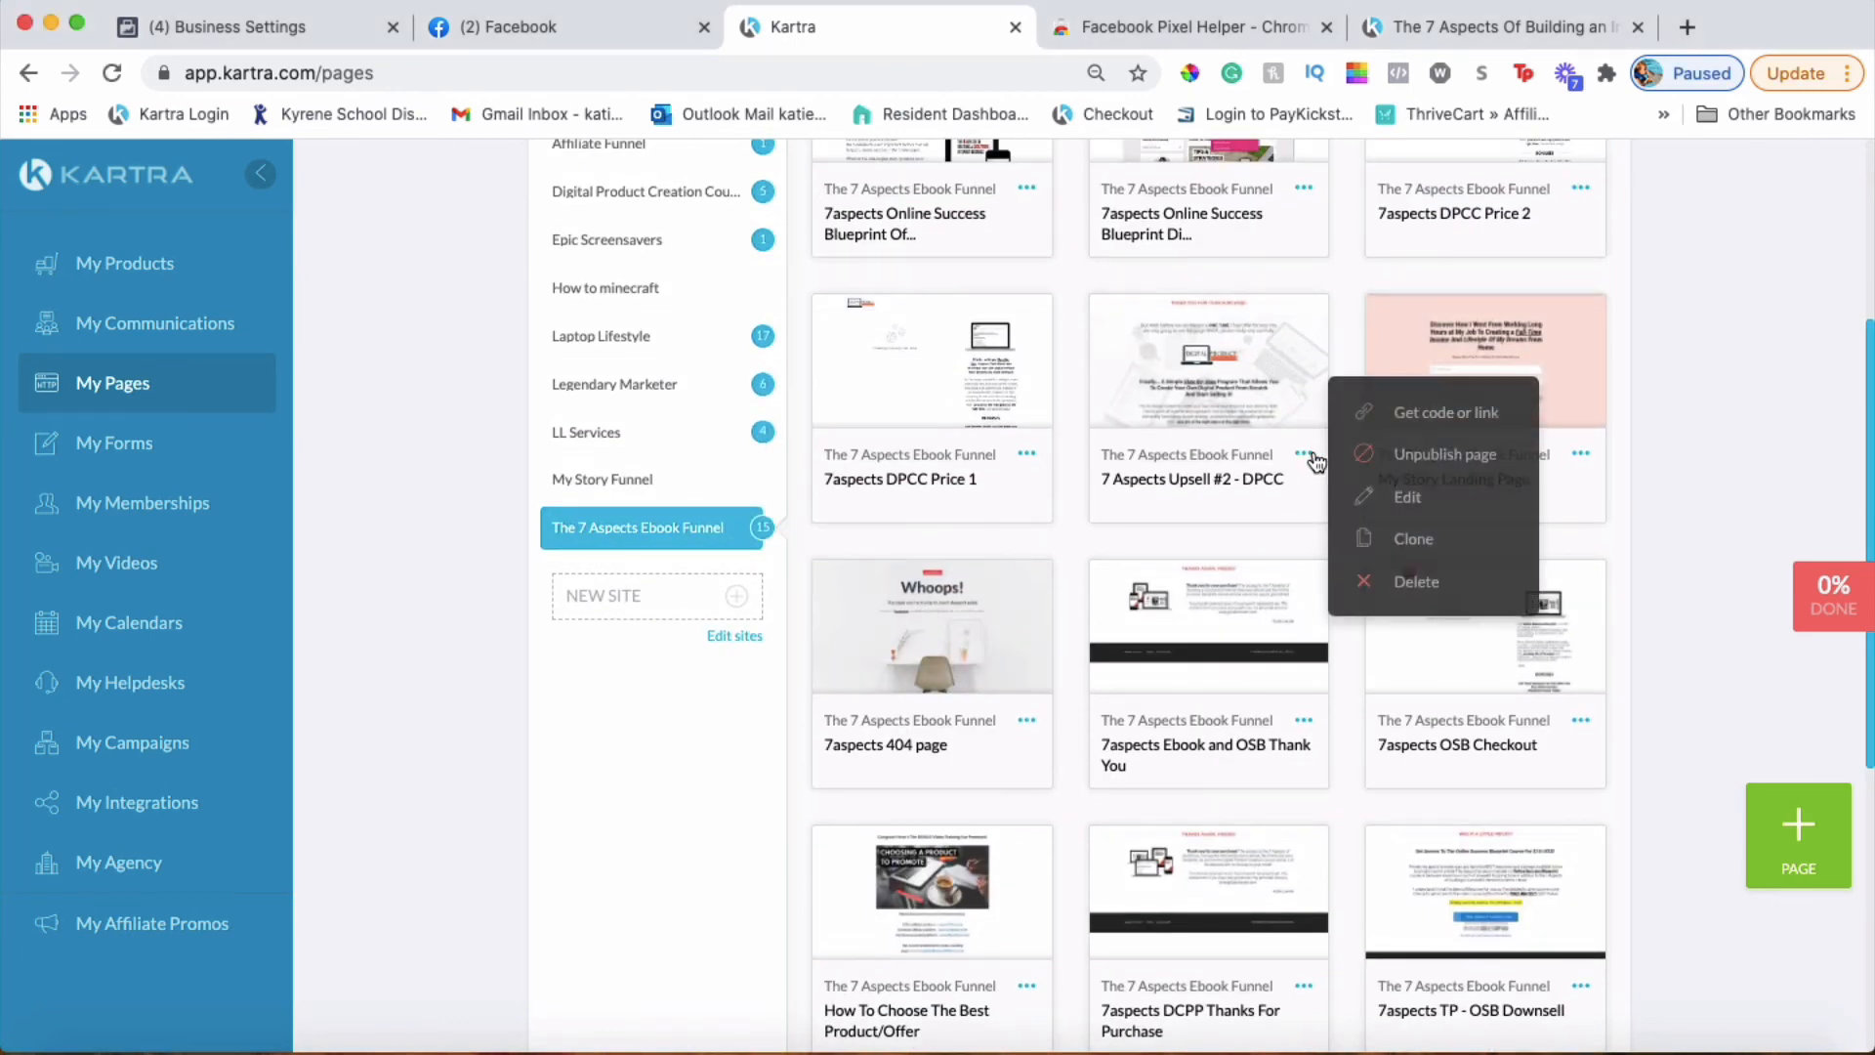
Choose Edit on the 7 Aspects Upsell #2 - DPCC card to load it in the page builder
click(1406, 498)
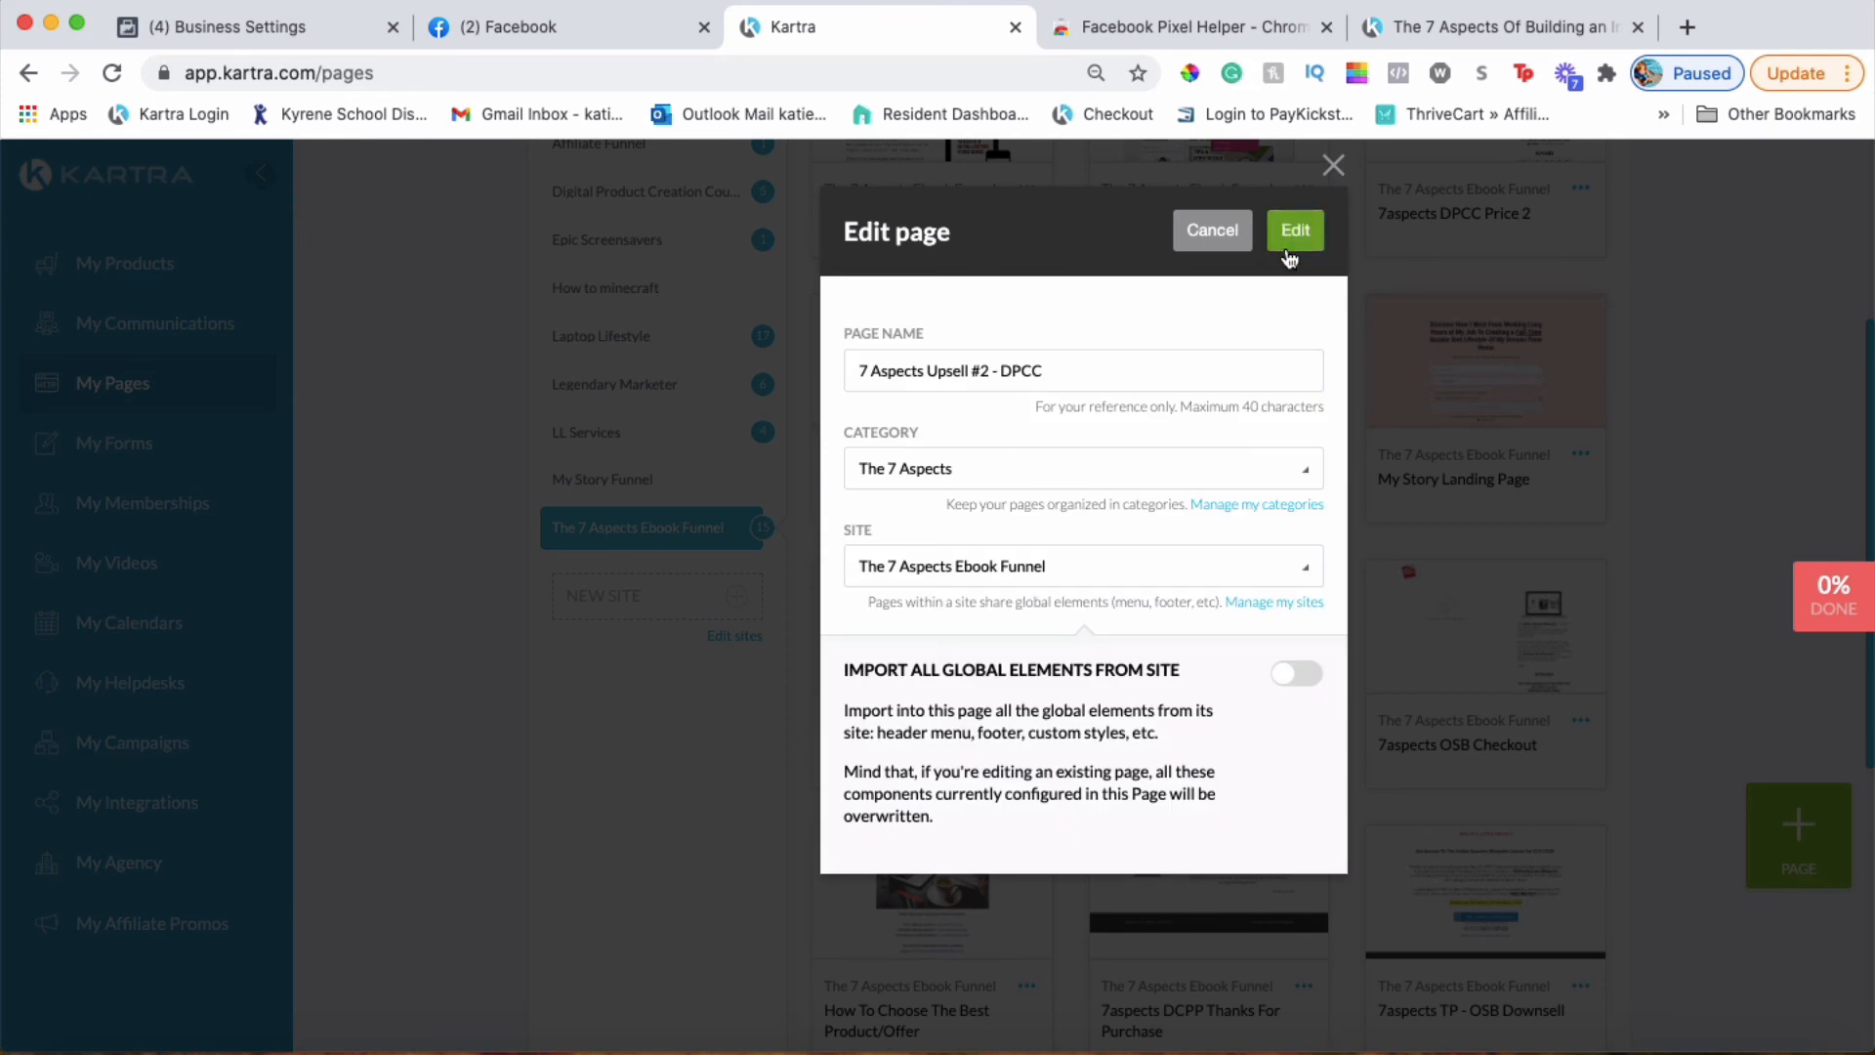
click(1294, 233)
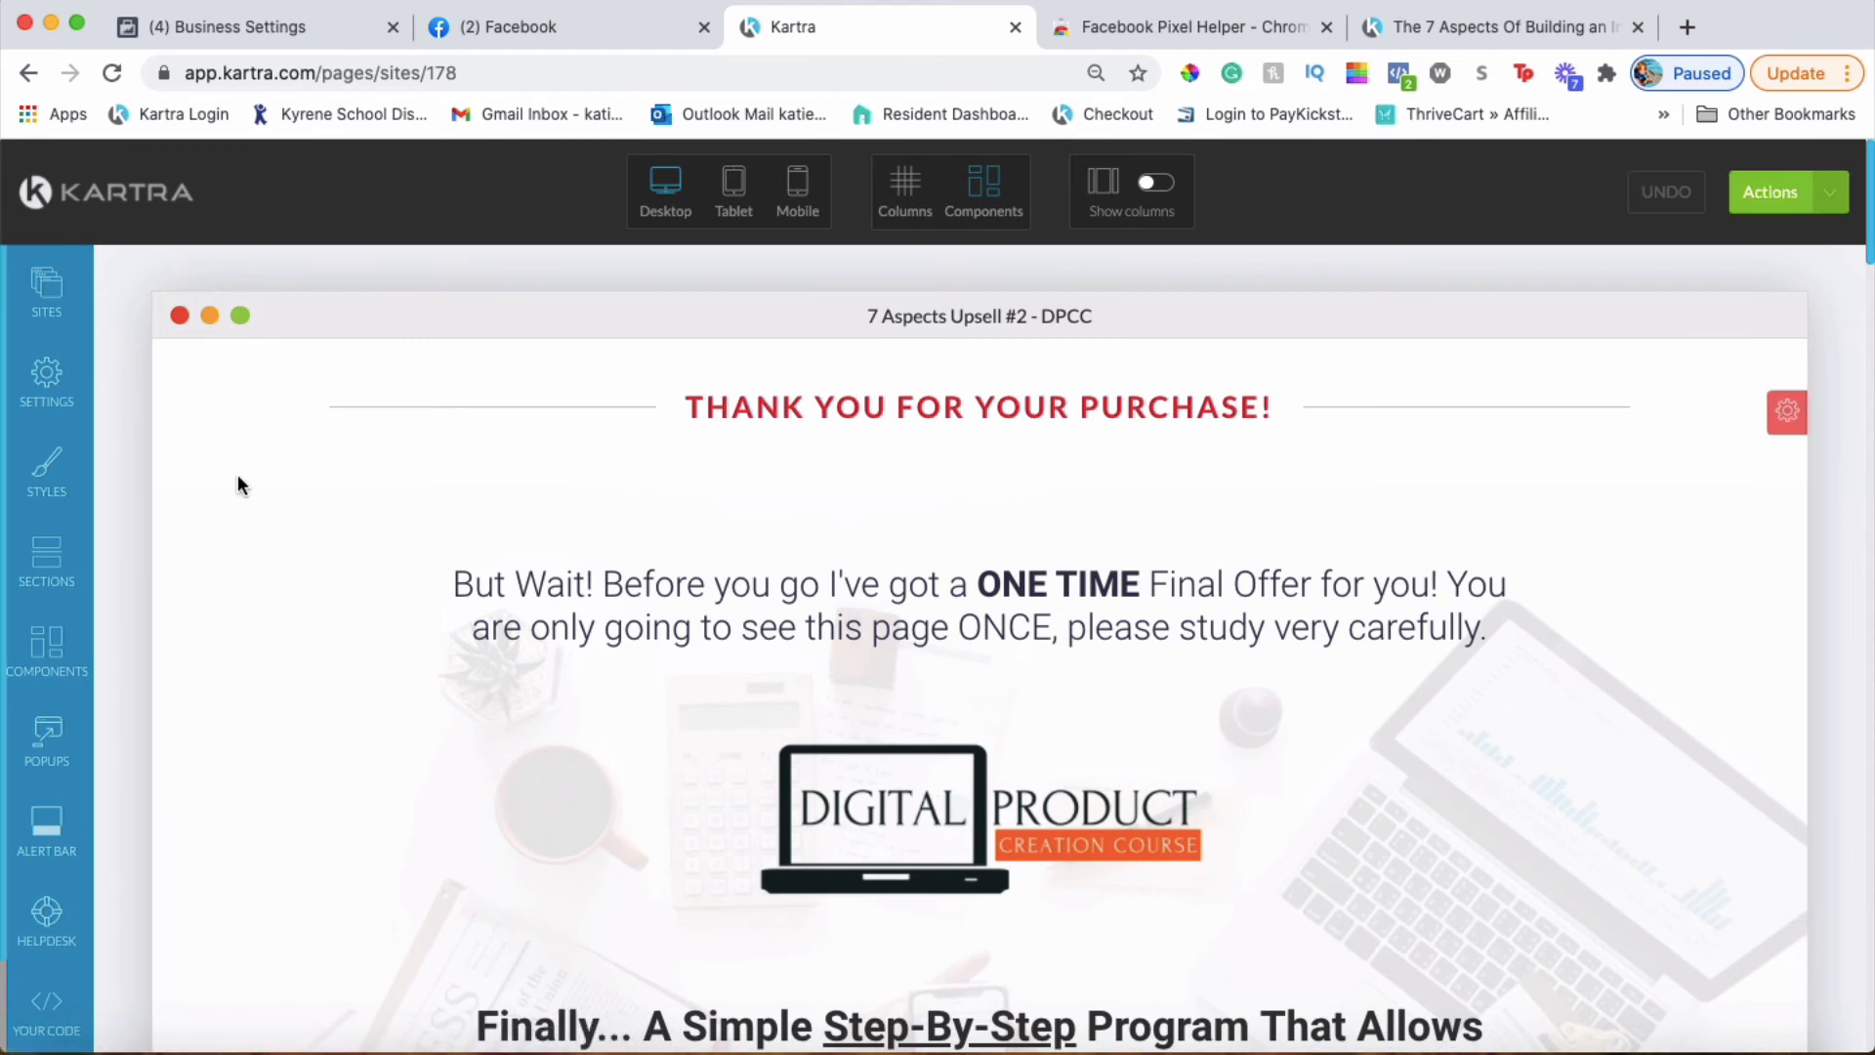
Paste the fbq('track','Purchase') script after the Facebook Ads pixel code, apply it, and publish live
click(51, 383)
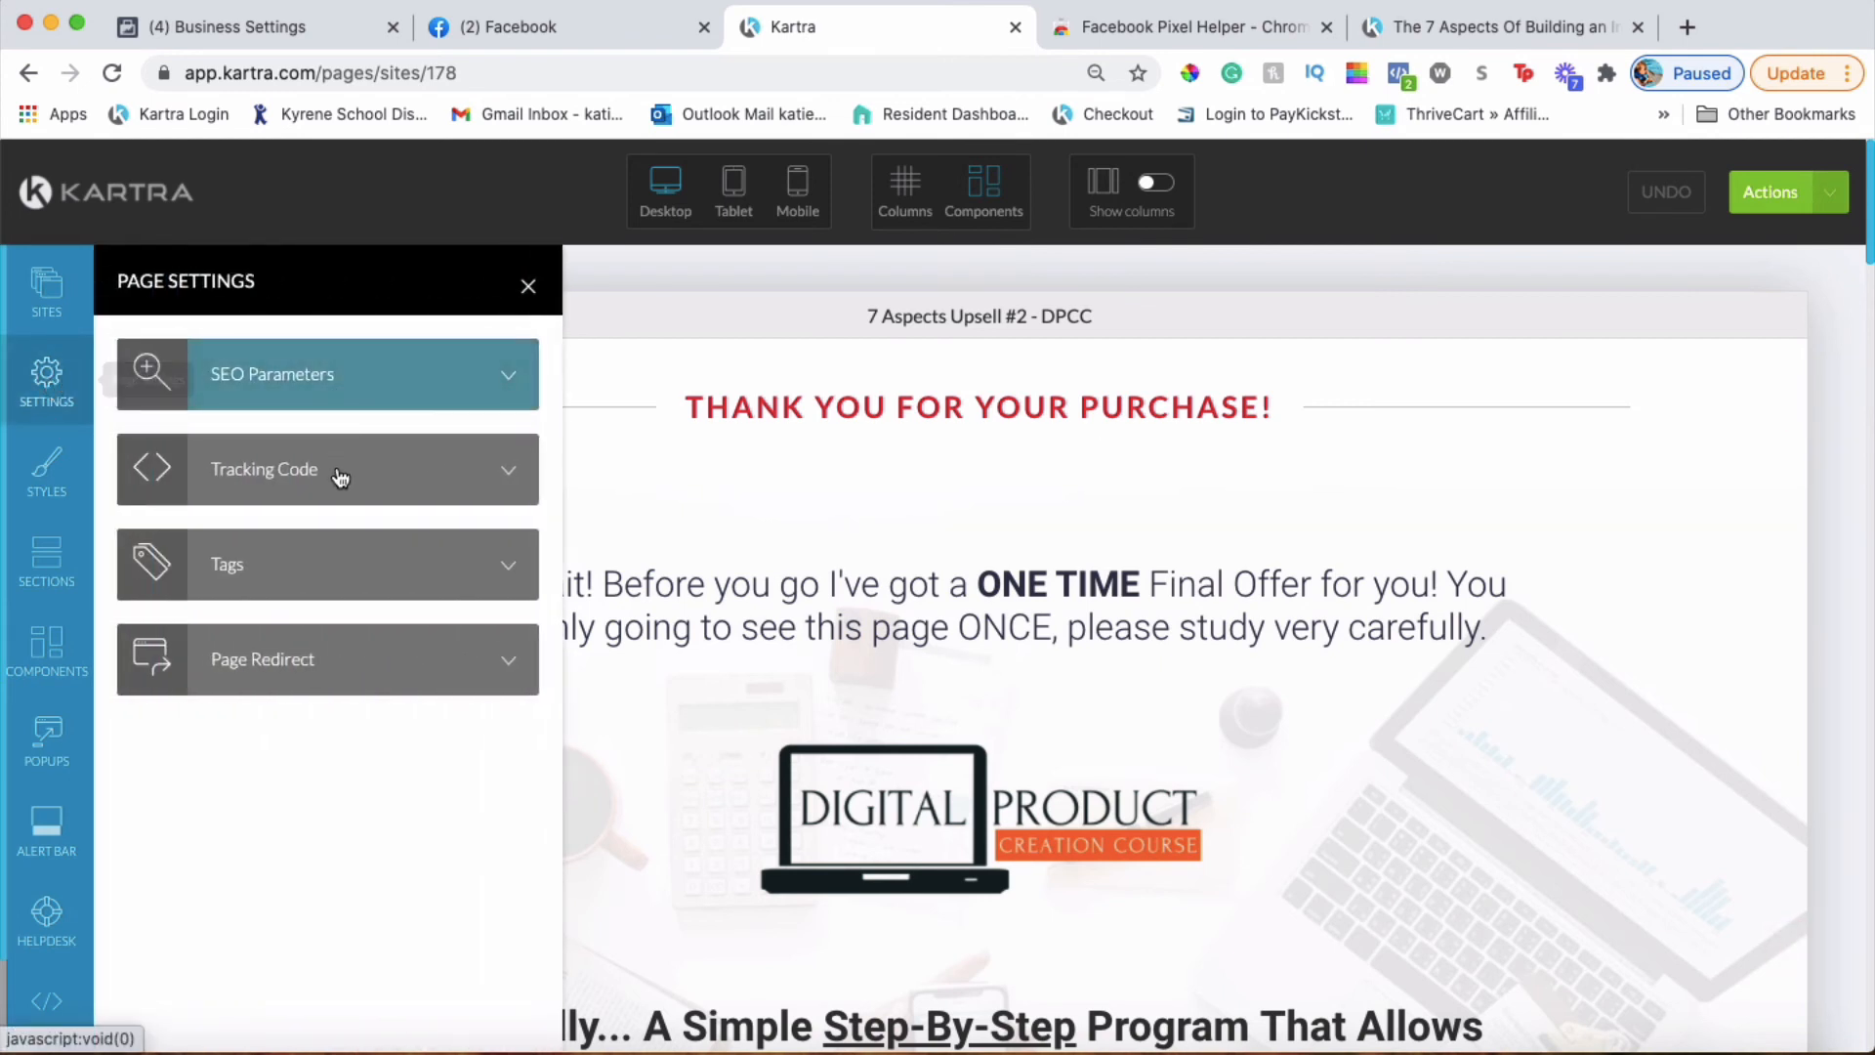
click(326, 483)
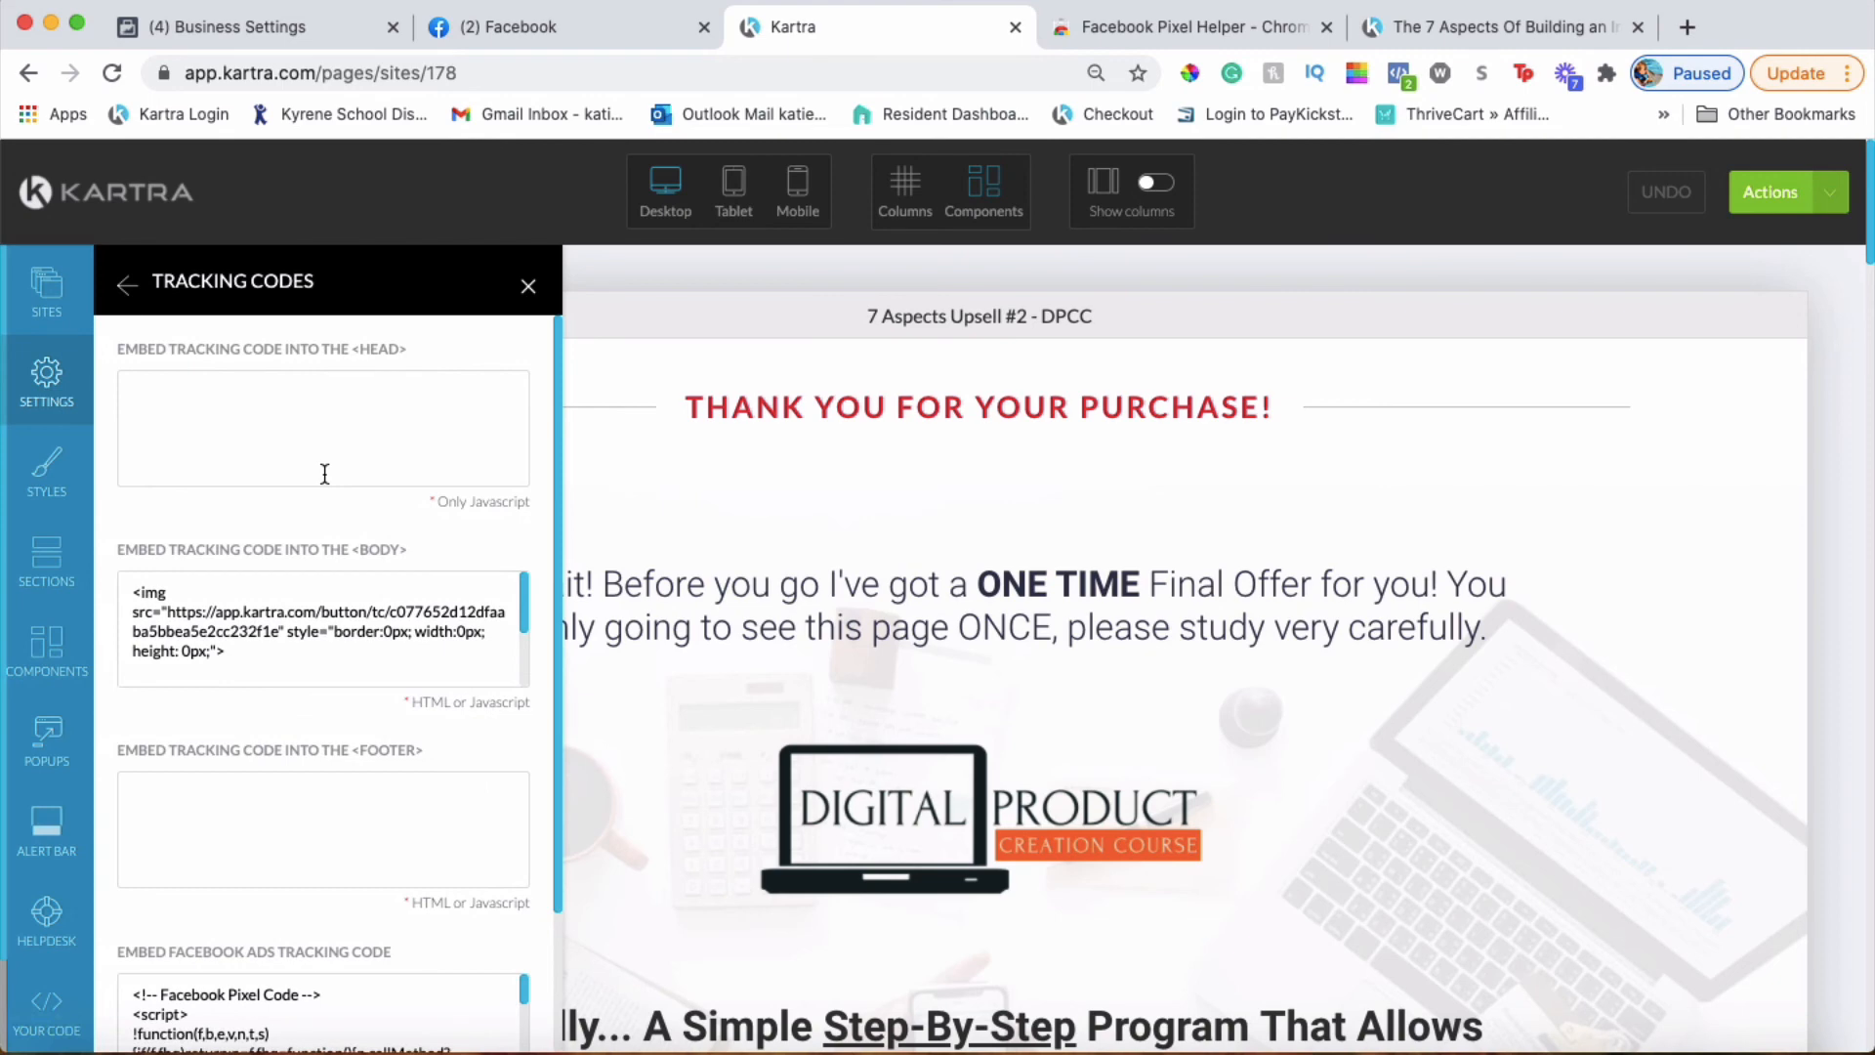
scroll(325, 473, down, 3)
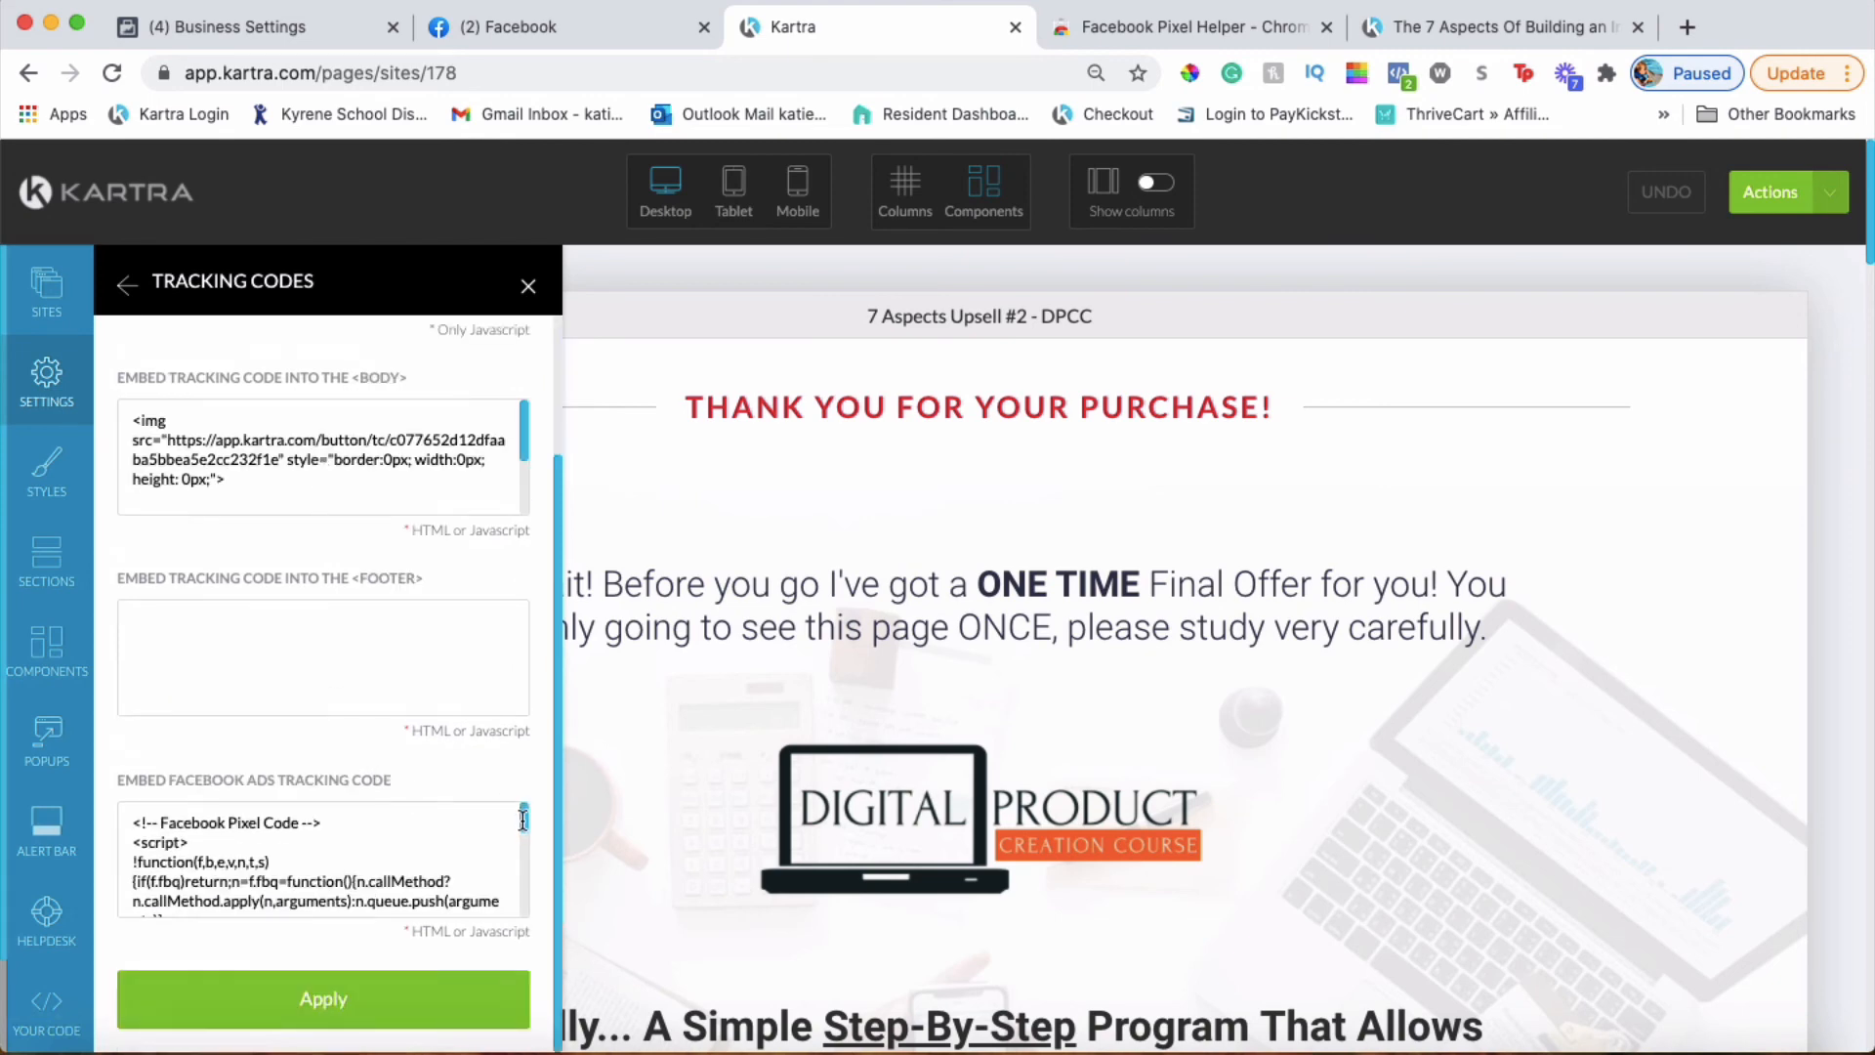
drag(522, 821, 556, 954)
scroll(379, 881, down, 3)
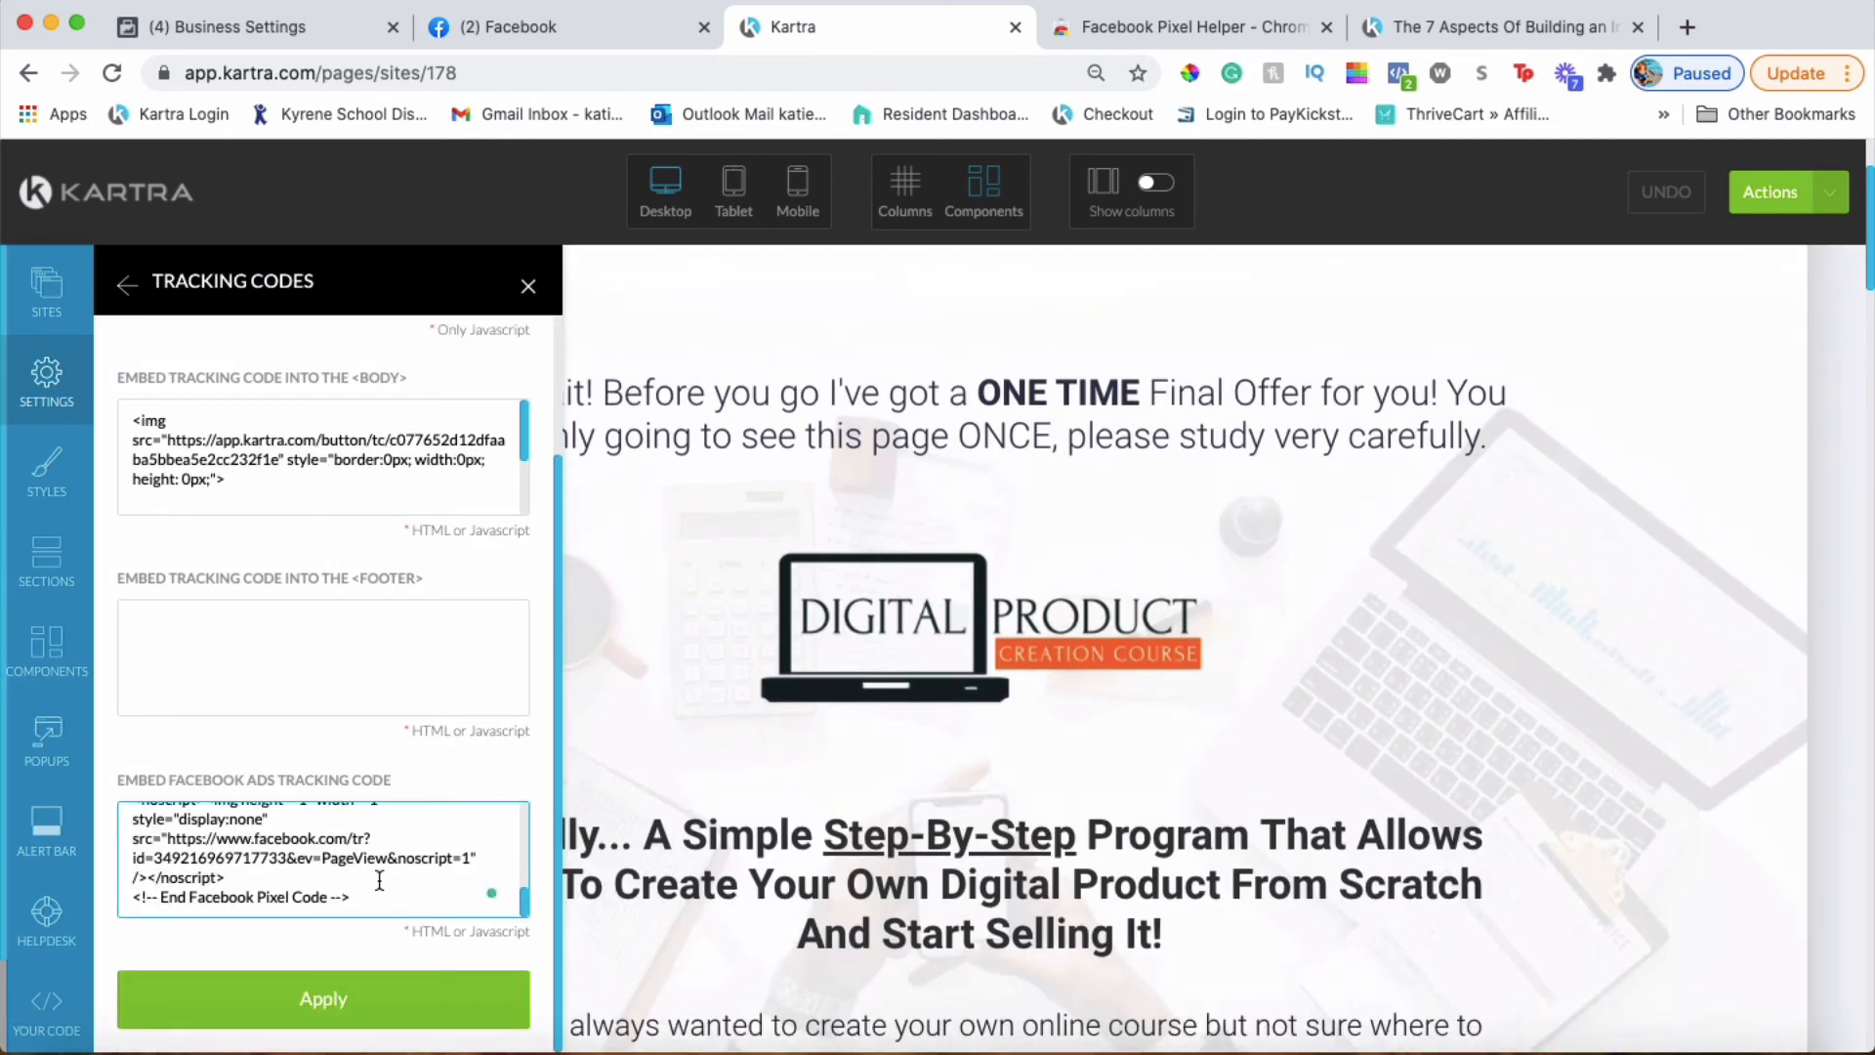
key(super+v)
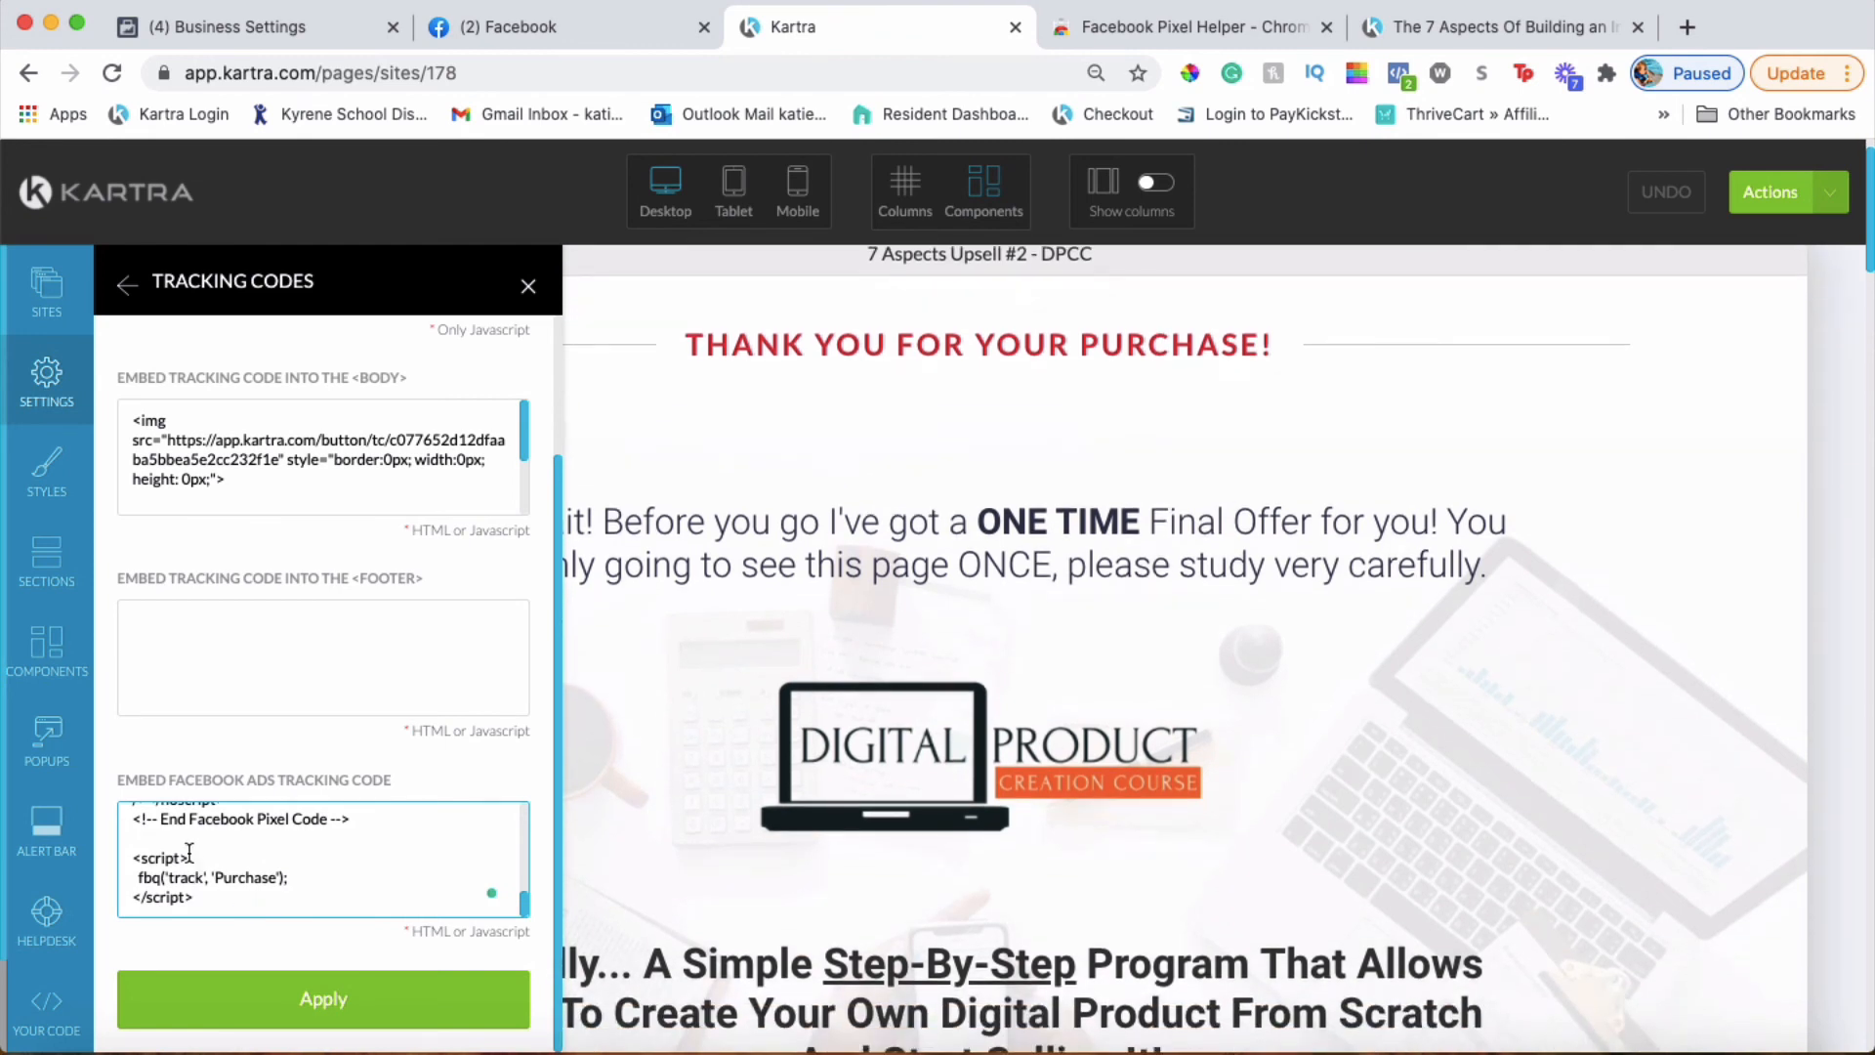
click(272, 1014)
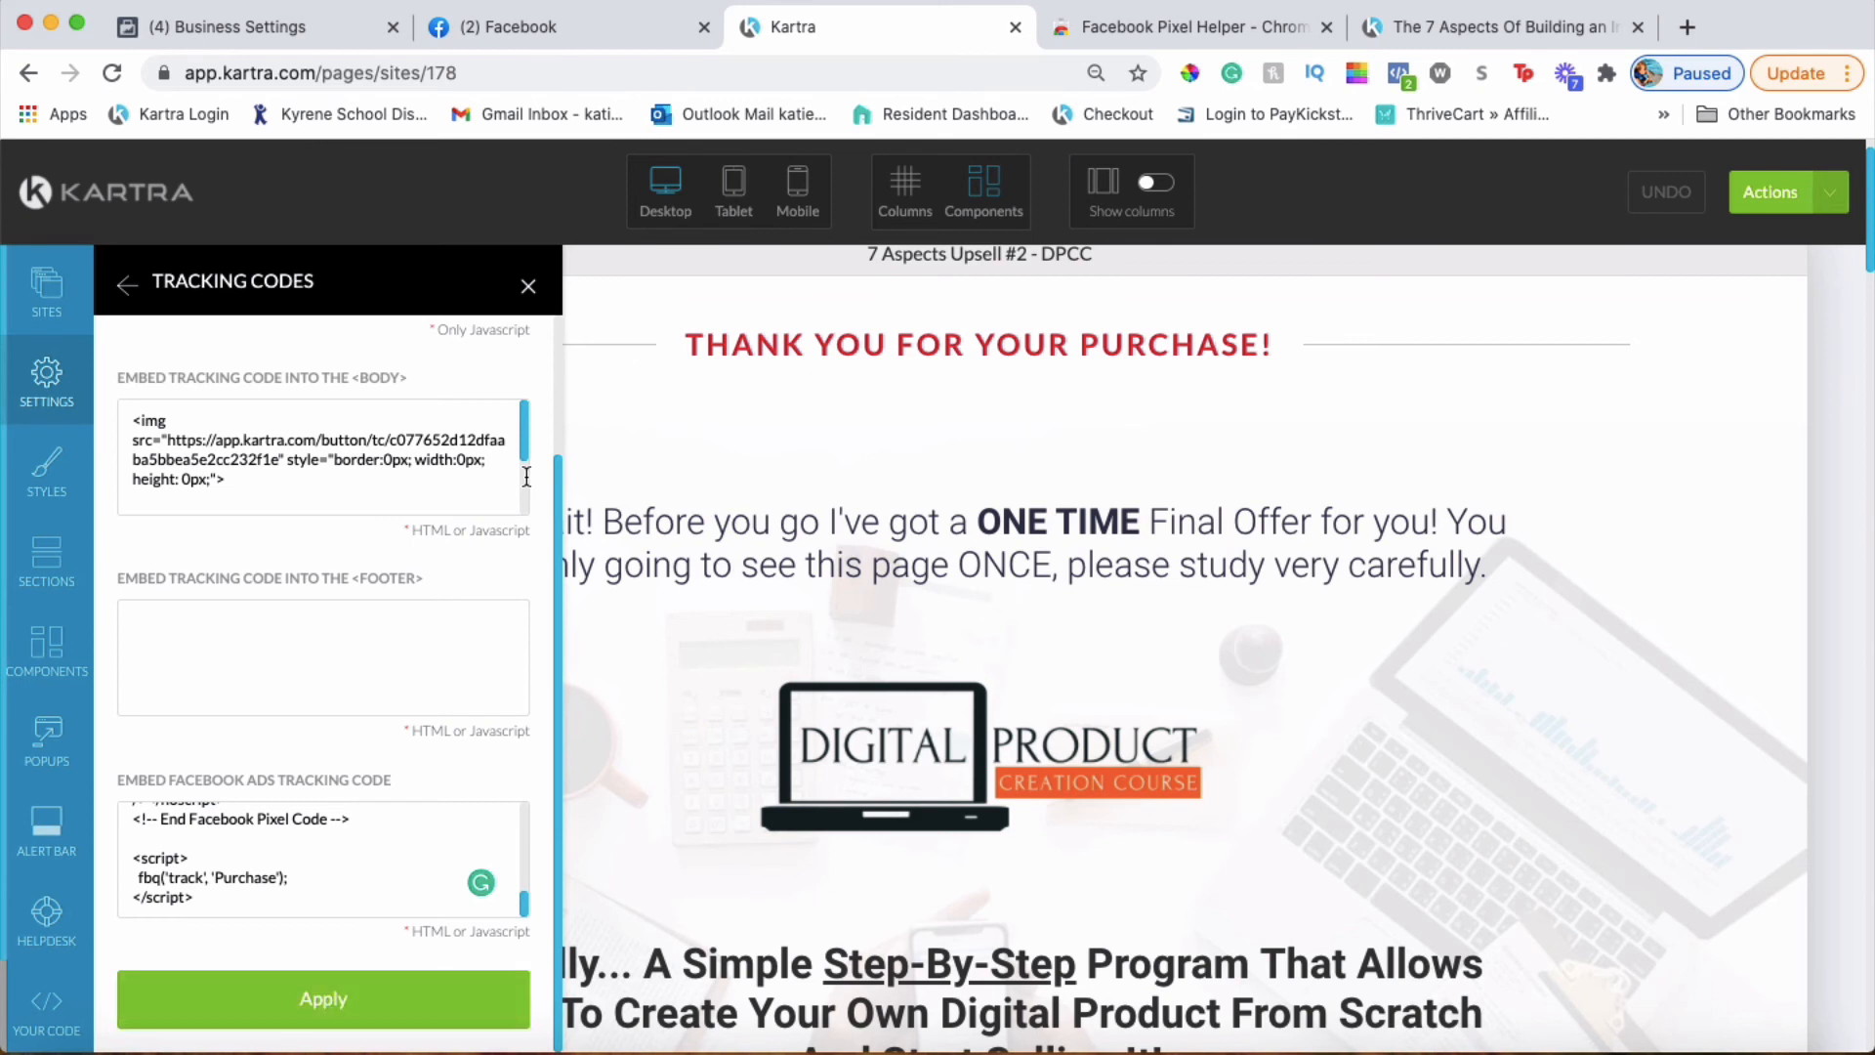
click(528, 285)
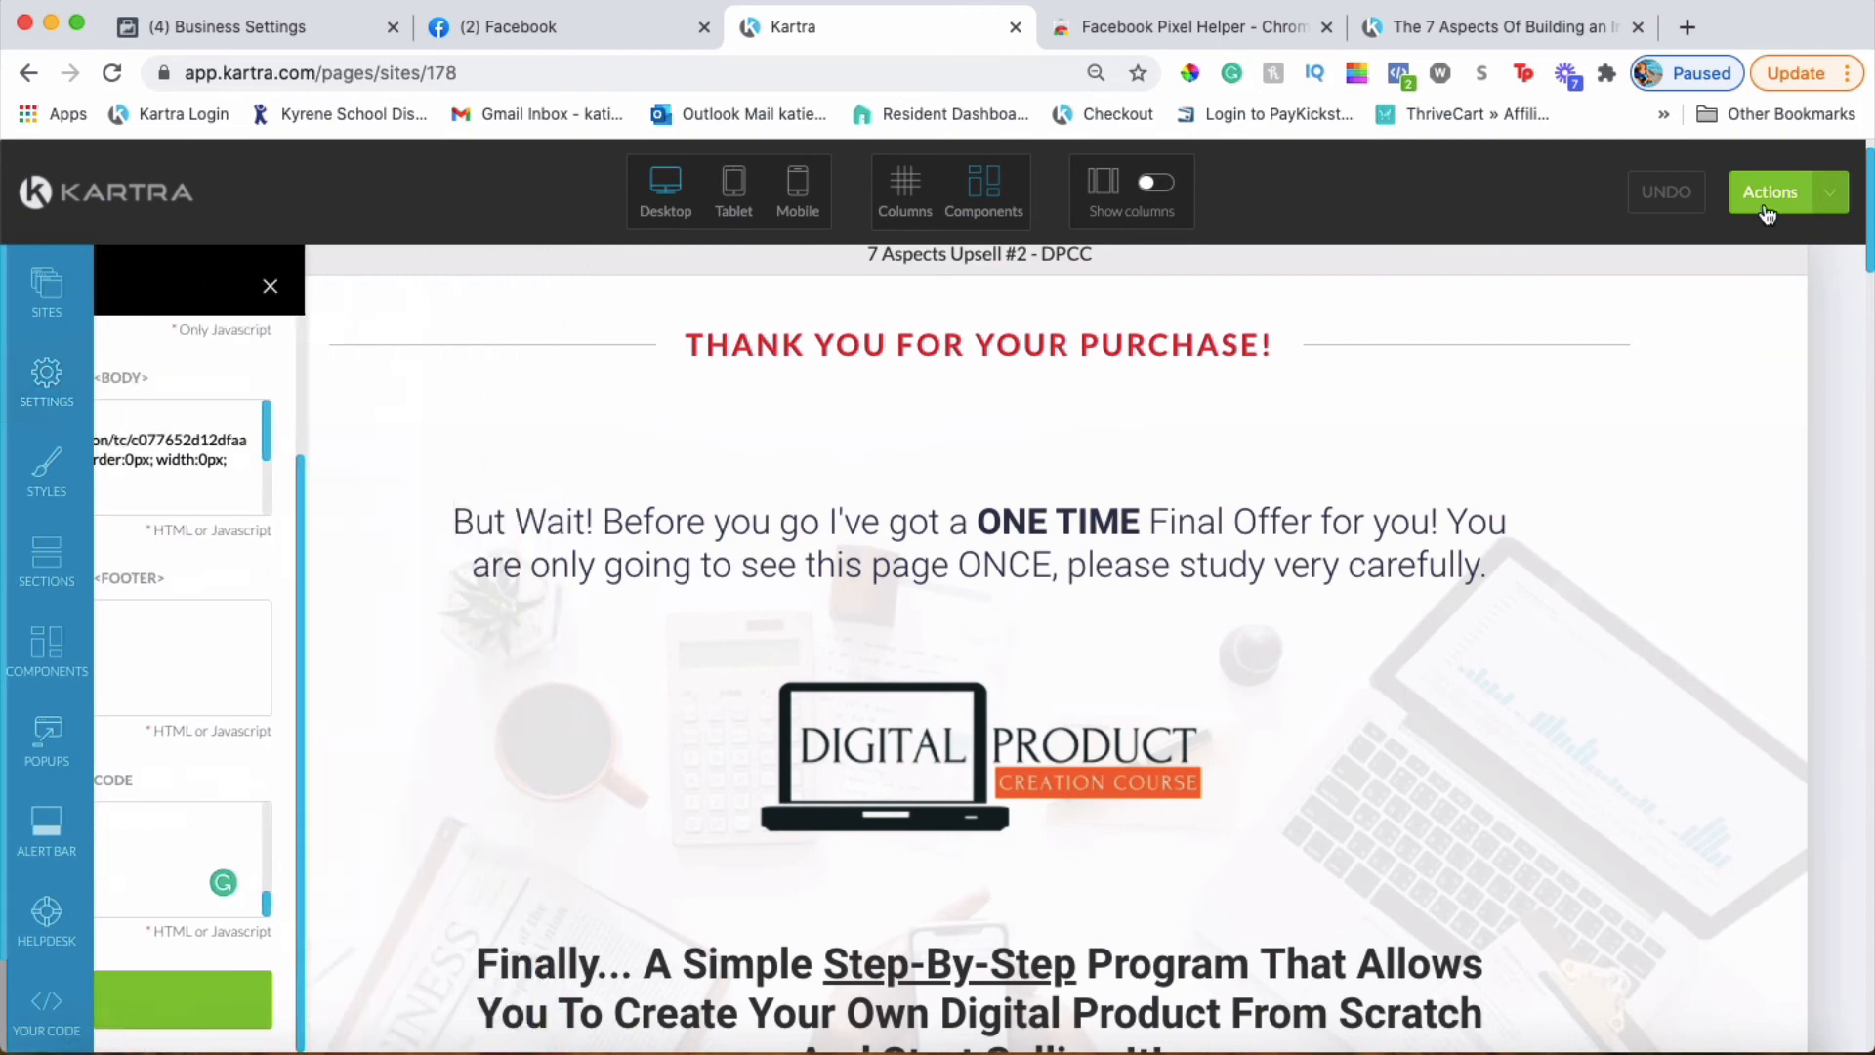
click(1774, 196)
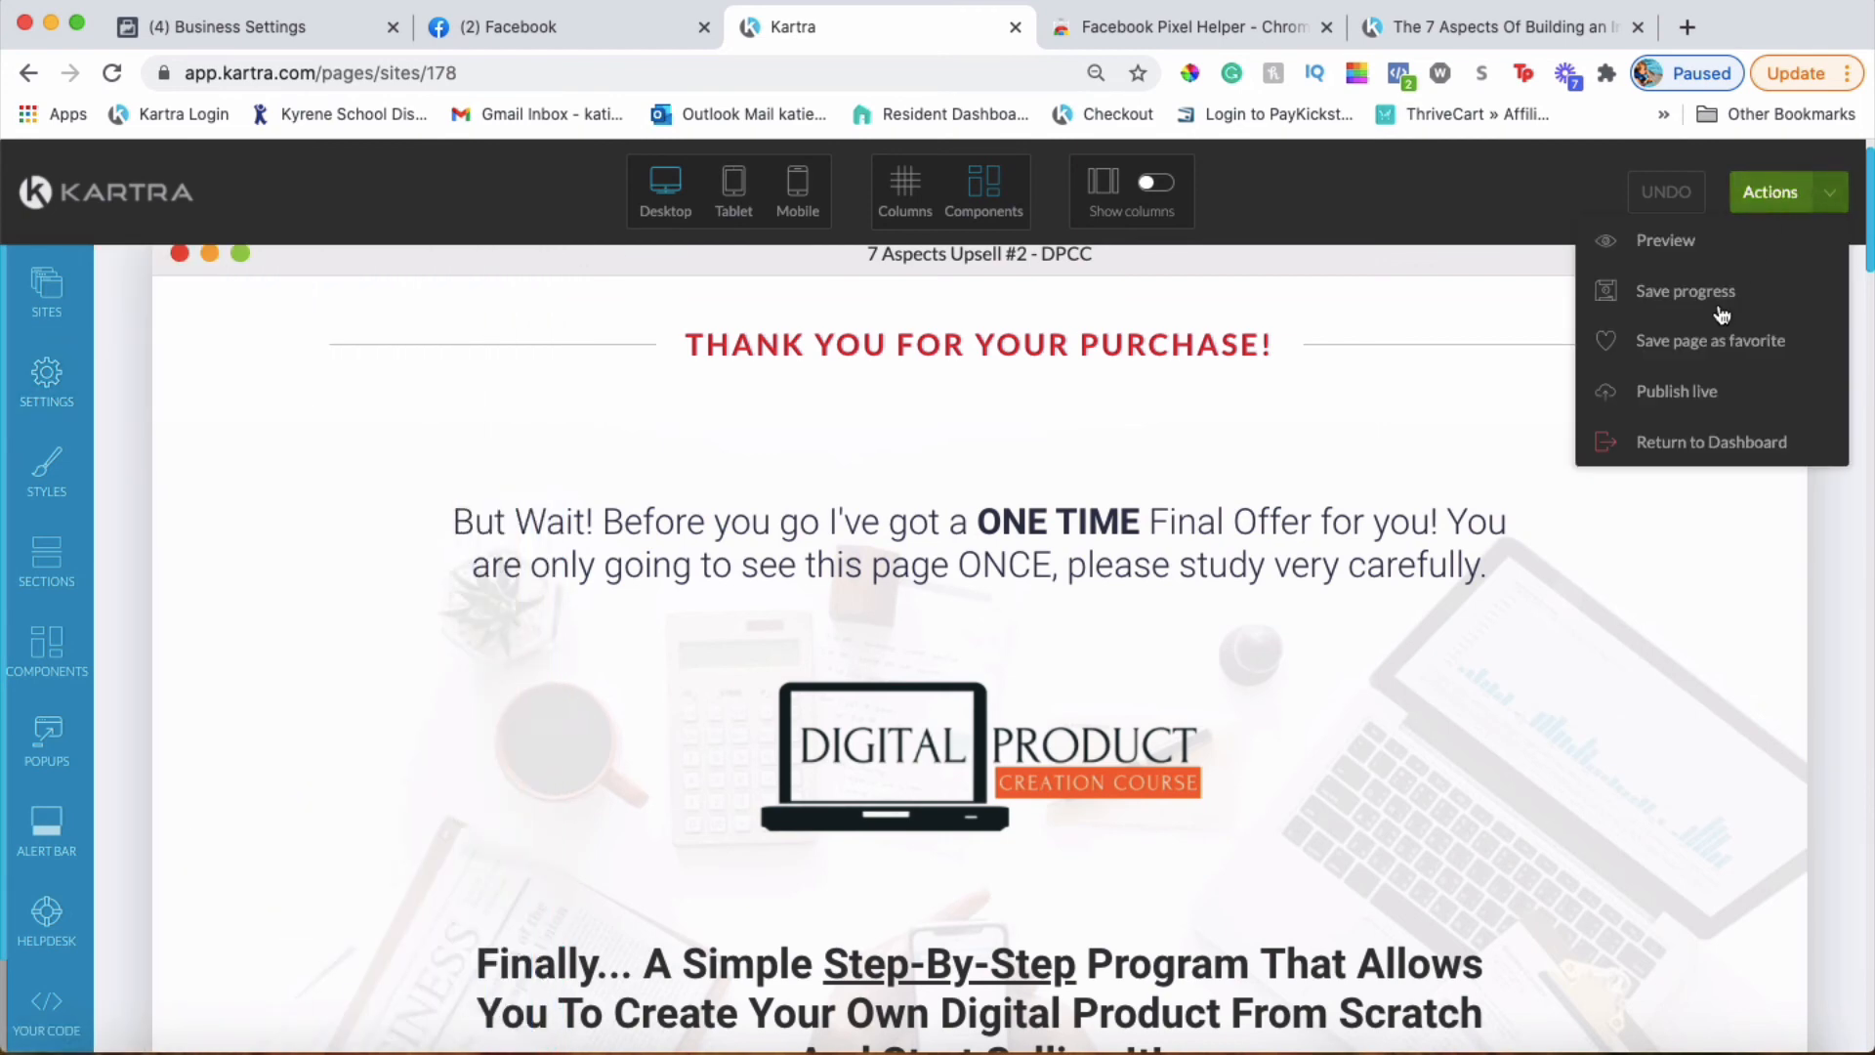
click(1690, 382)
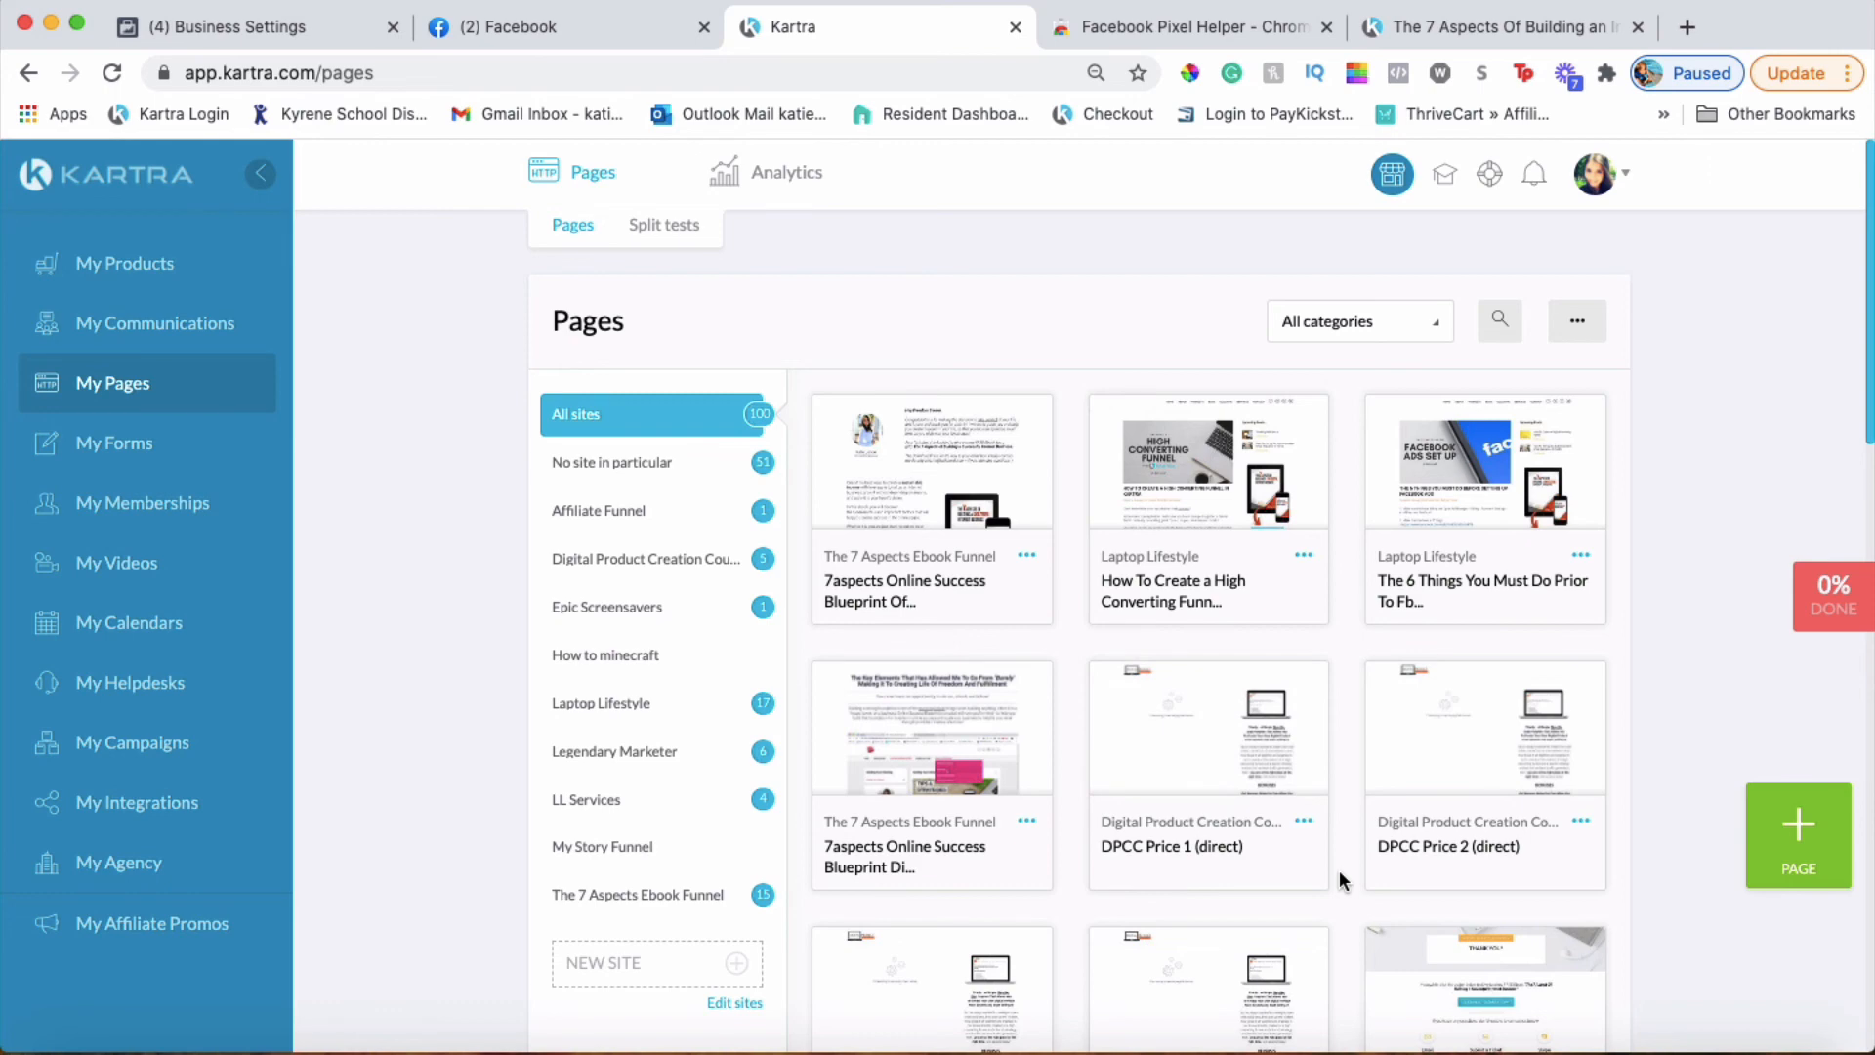
Find the 7aspects DCPP Thanks For Purchase card in My Pages and open it for editing
scroll(1339, 869, down, 3)
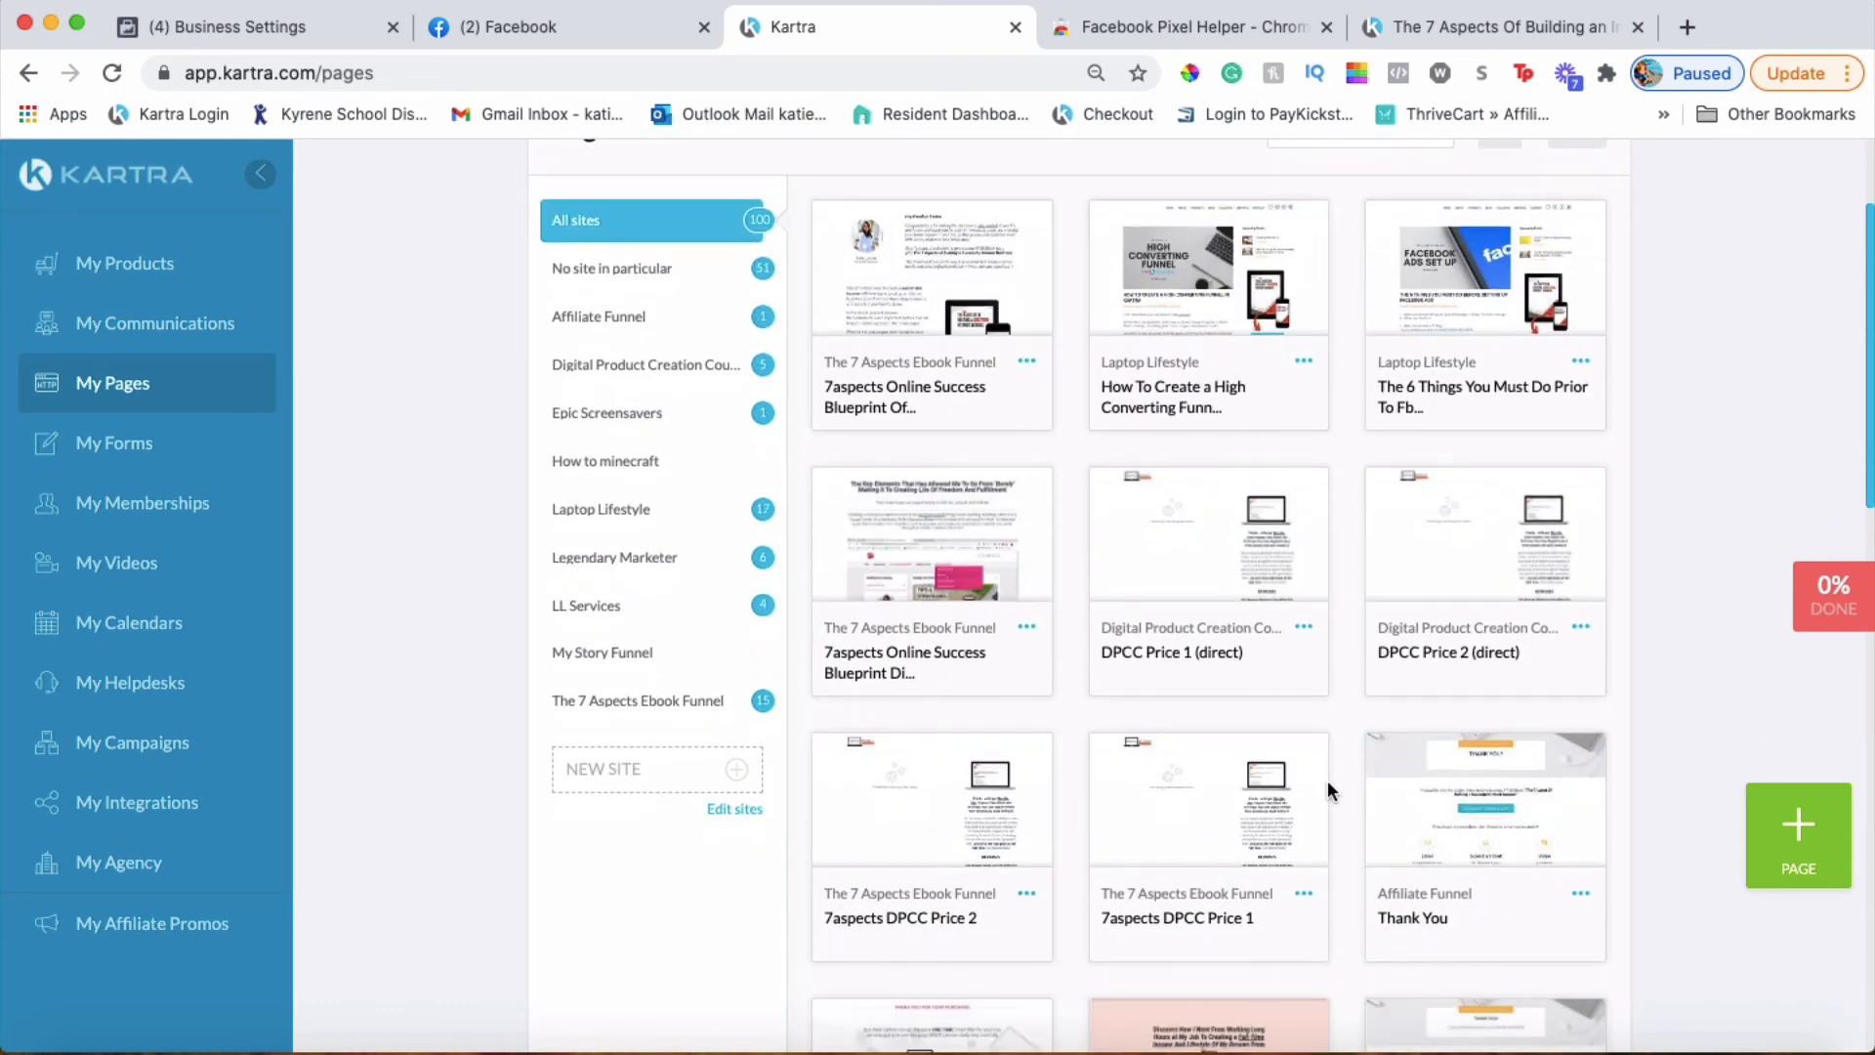
scroll(1327, 786, down, 3)
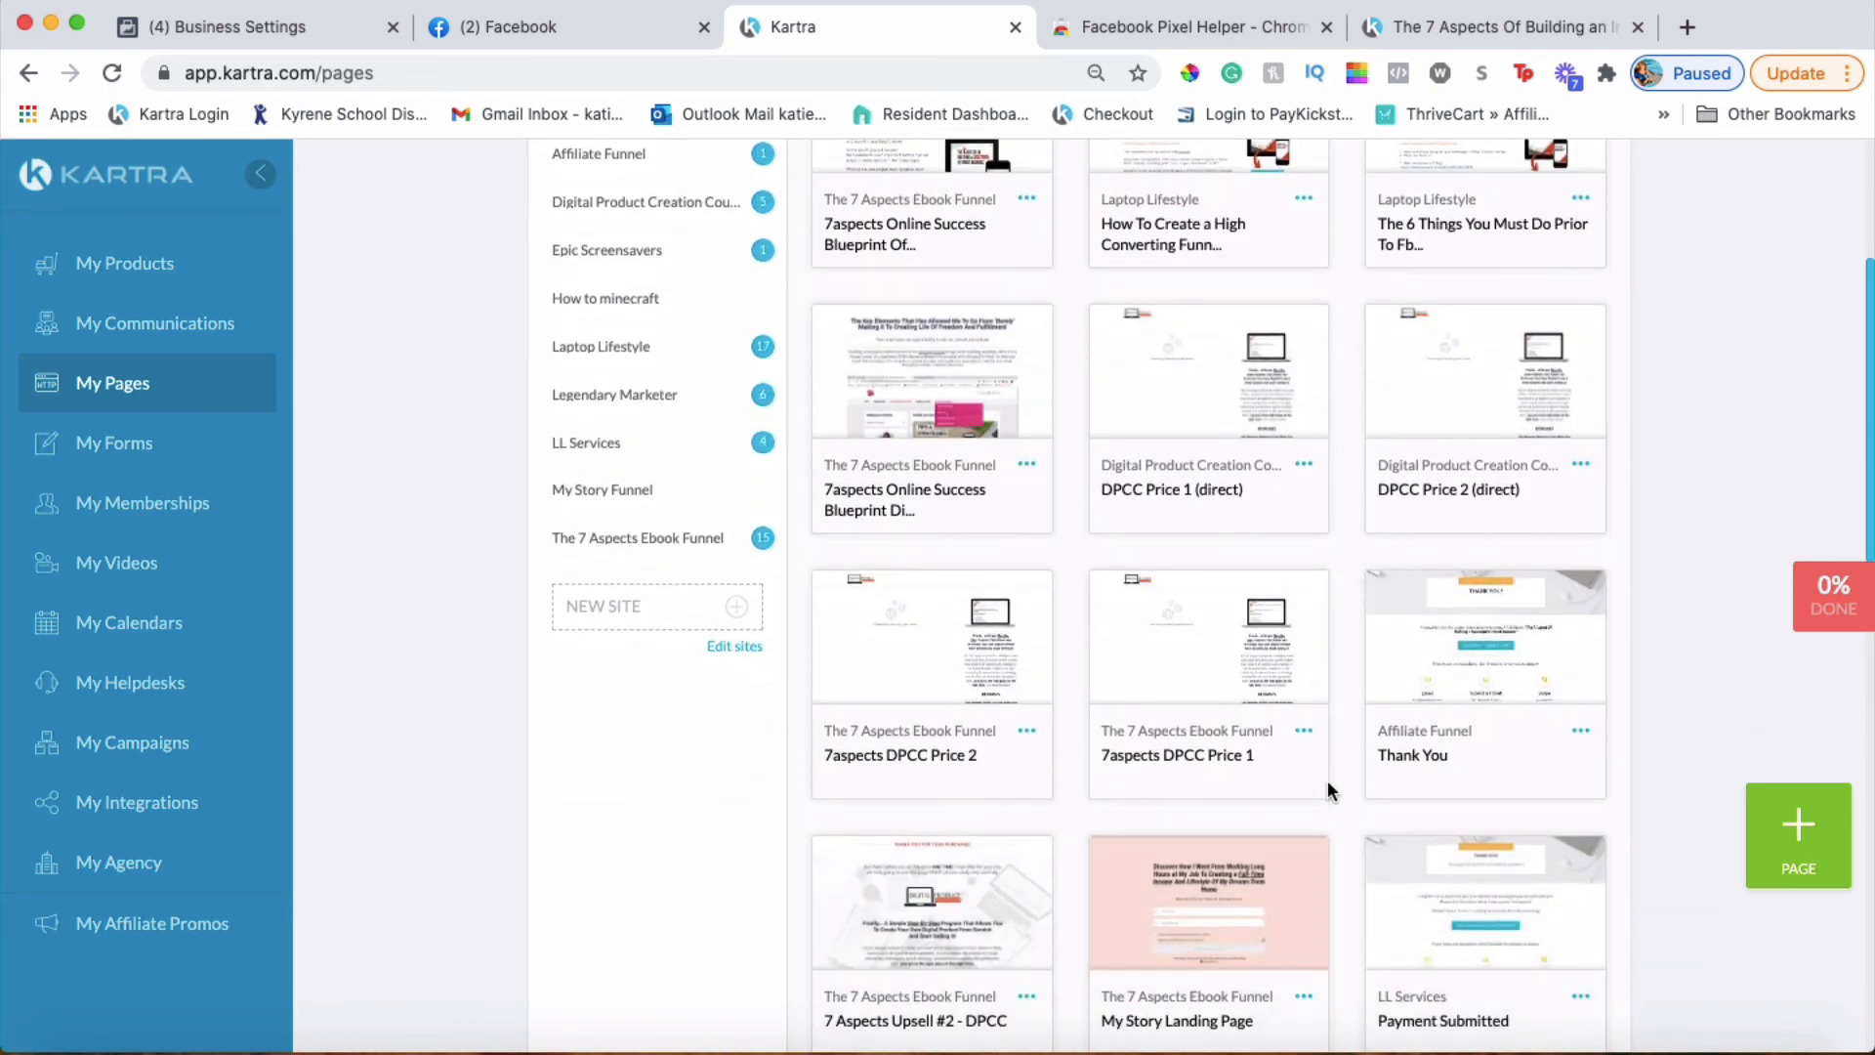
scroll(1327, 786, down, 3)
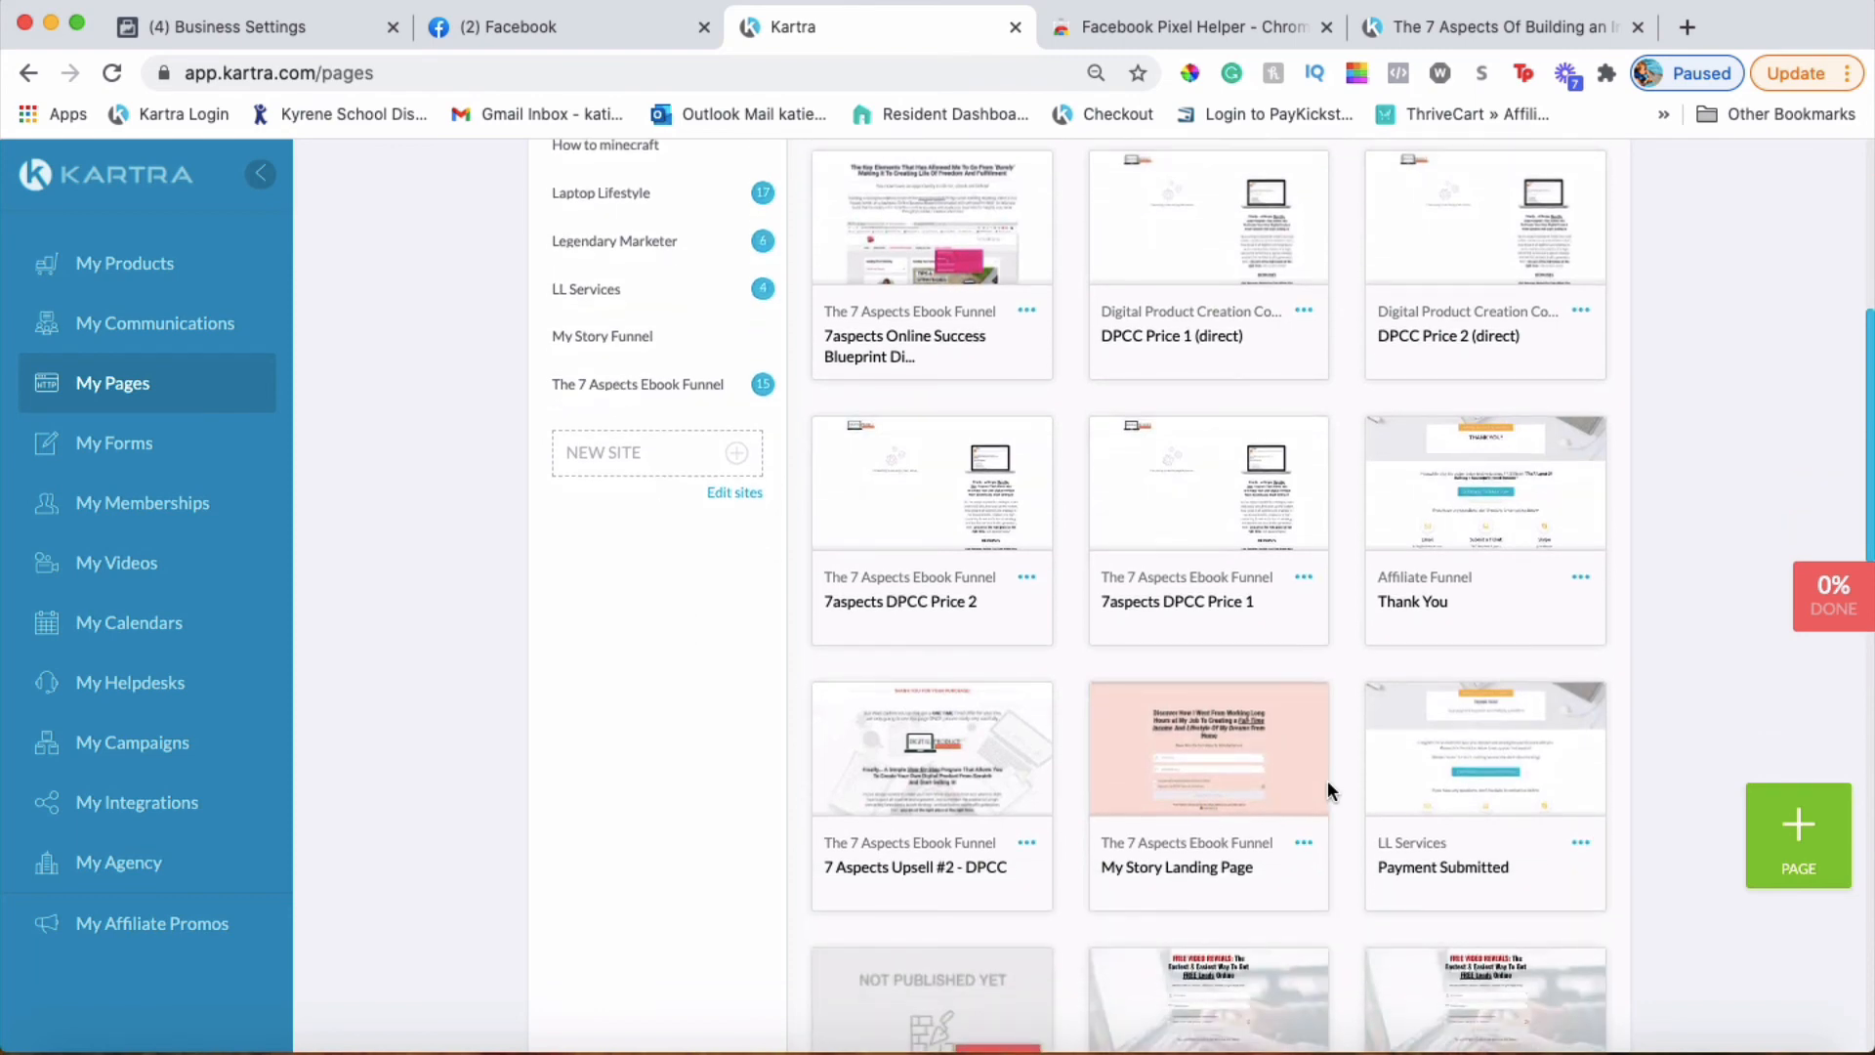
scroll(1327, 779, up, 2)
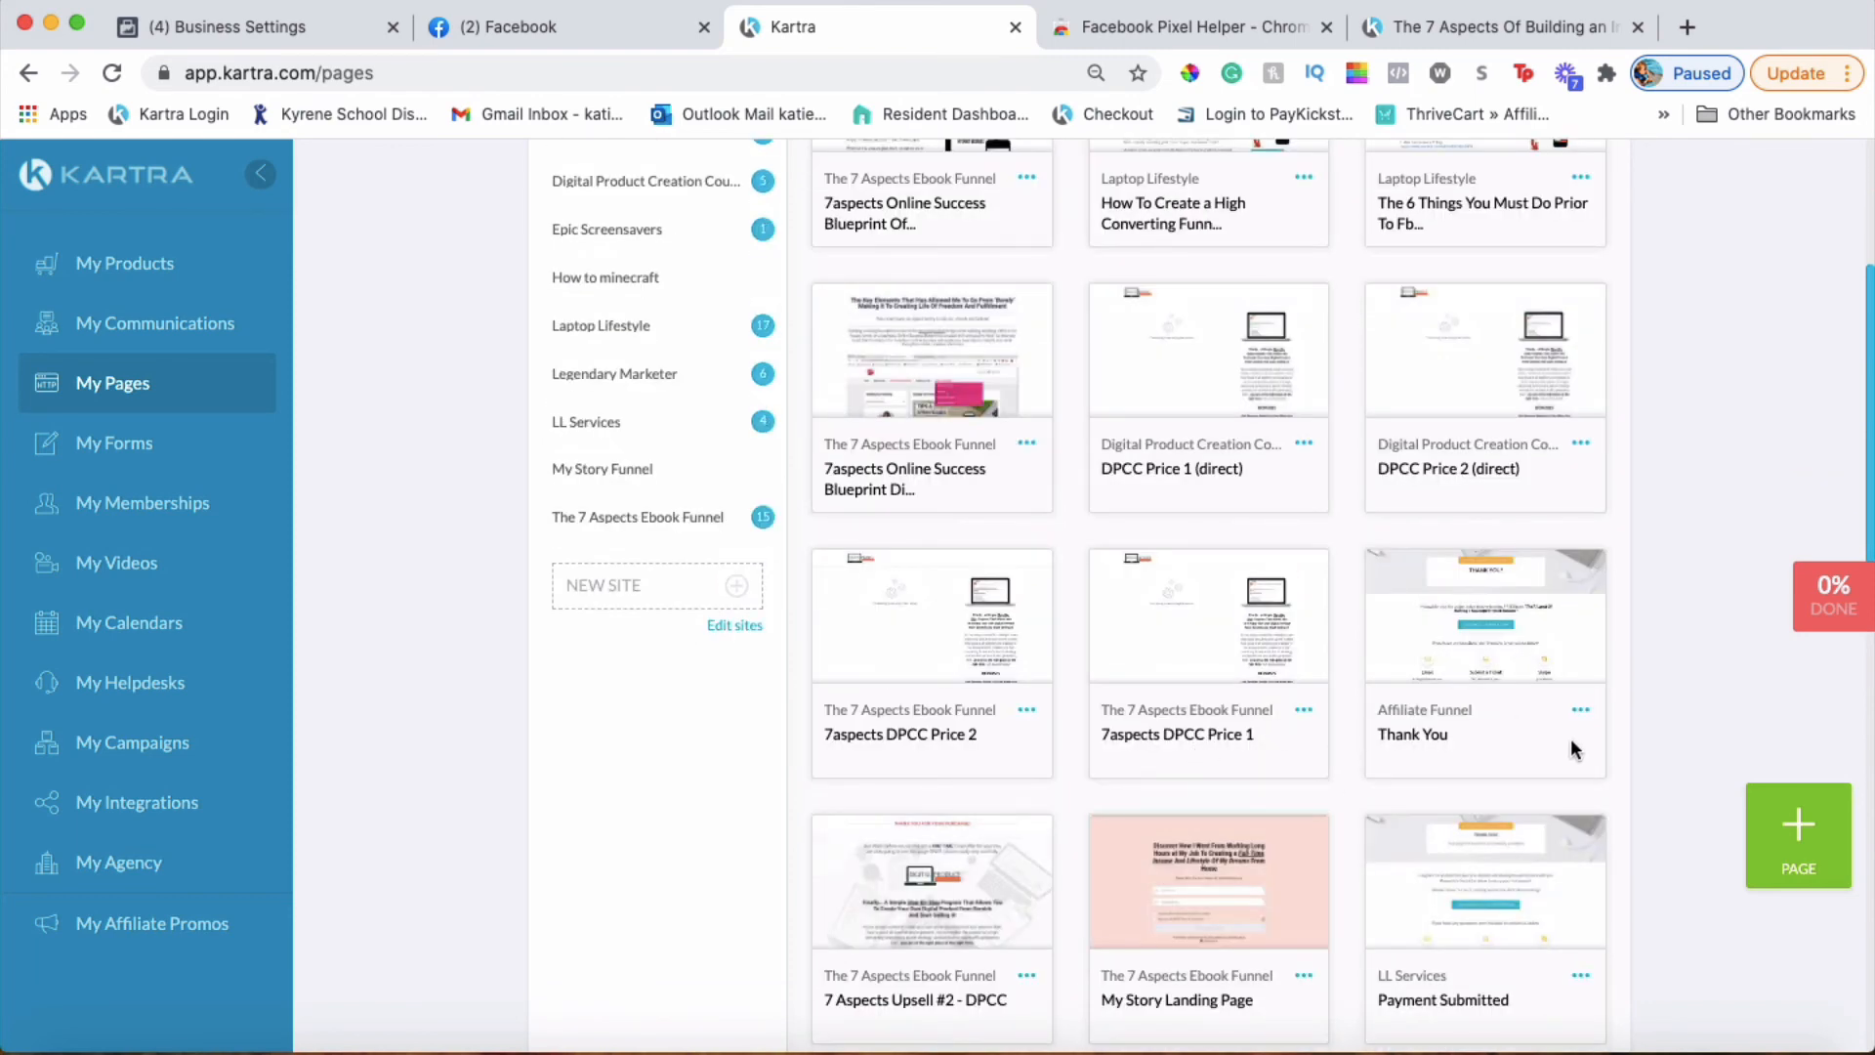
scroll(1372, 603, down, 3)
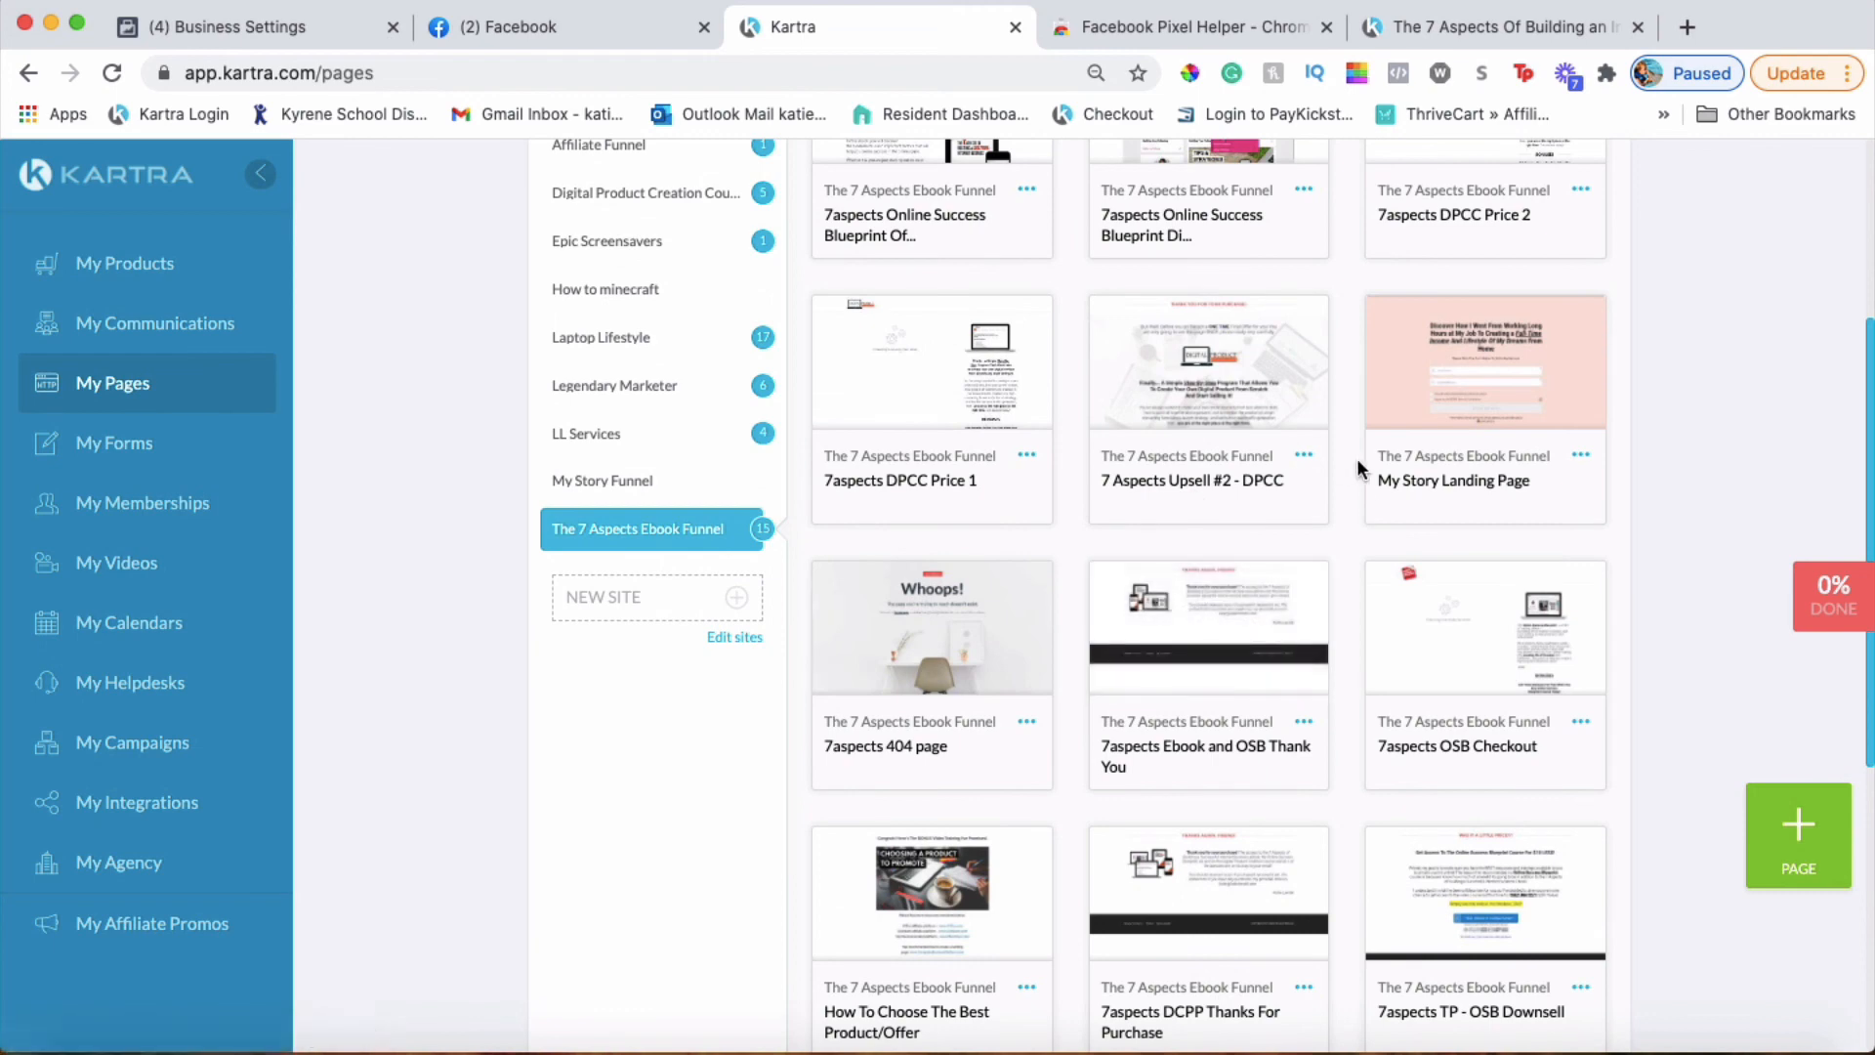
scroll(1363, 492, up, 6)
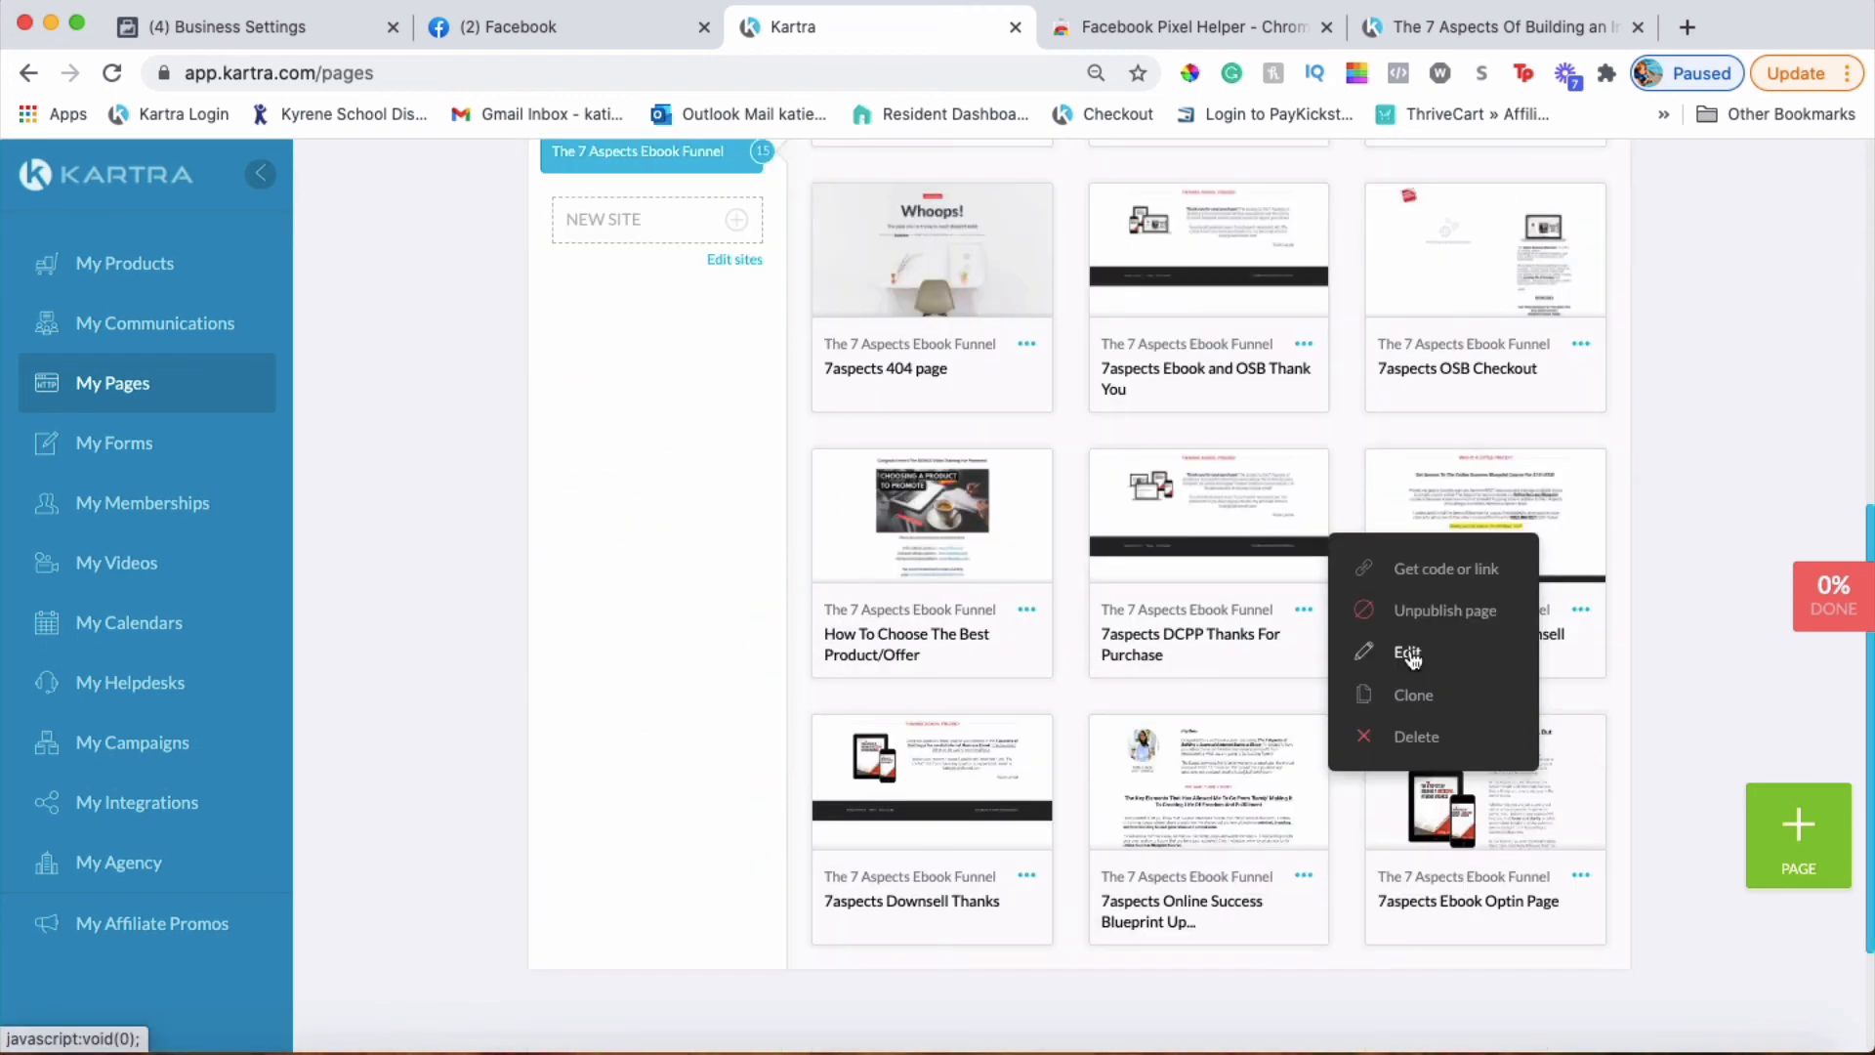
click(1407, 654)
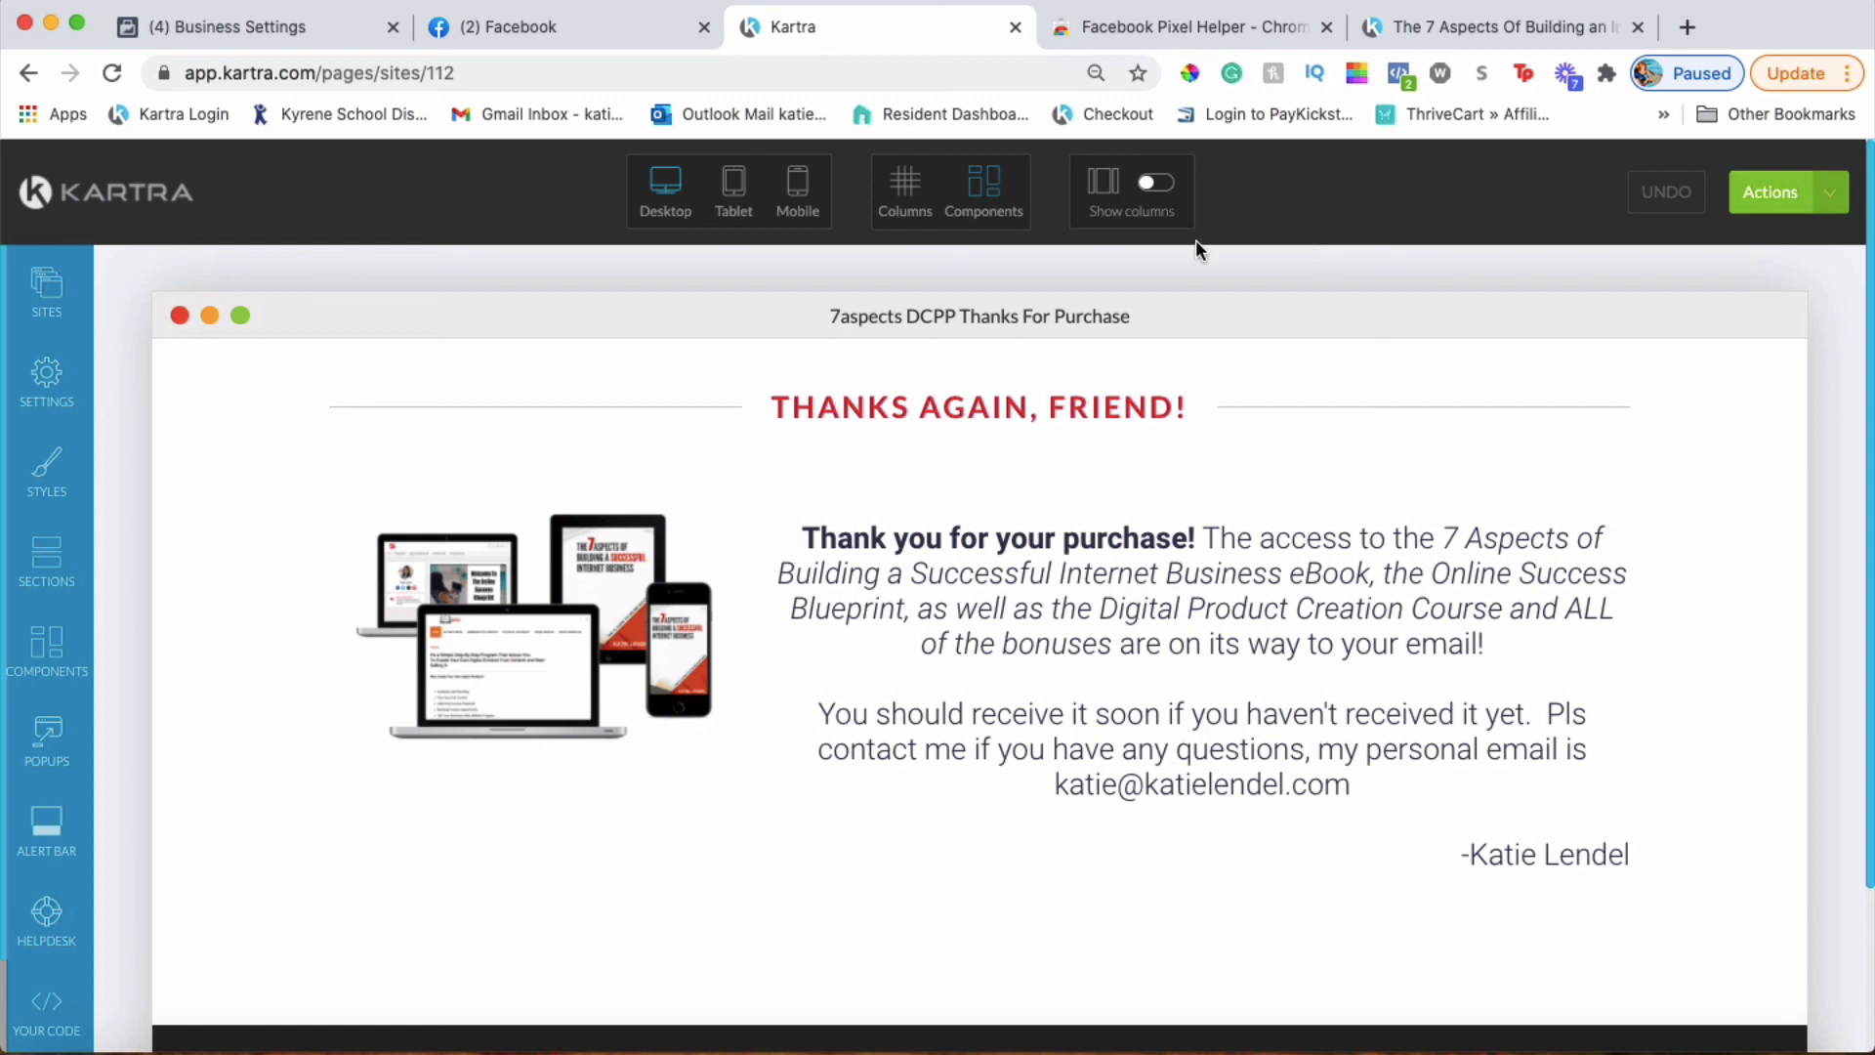
Paste the fbq('track','Purchase') script on new lines below the Facebook pixel code and apply it
click(53, 396)
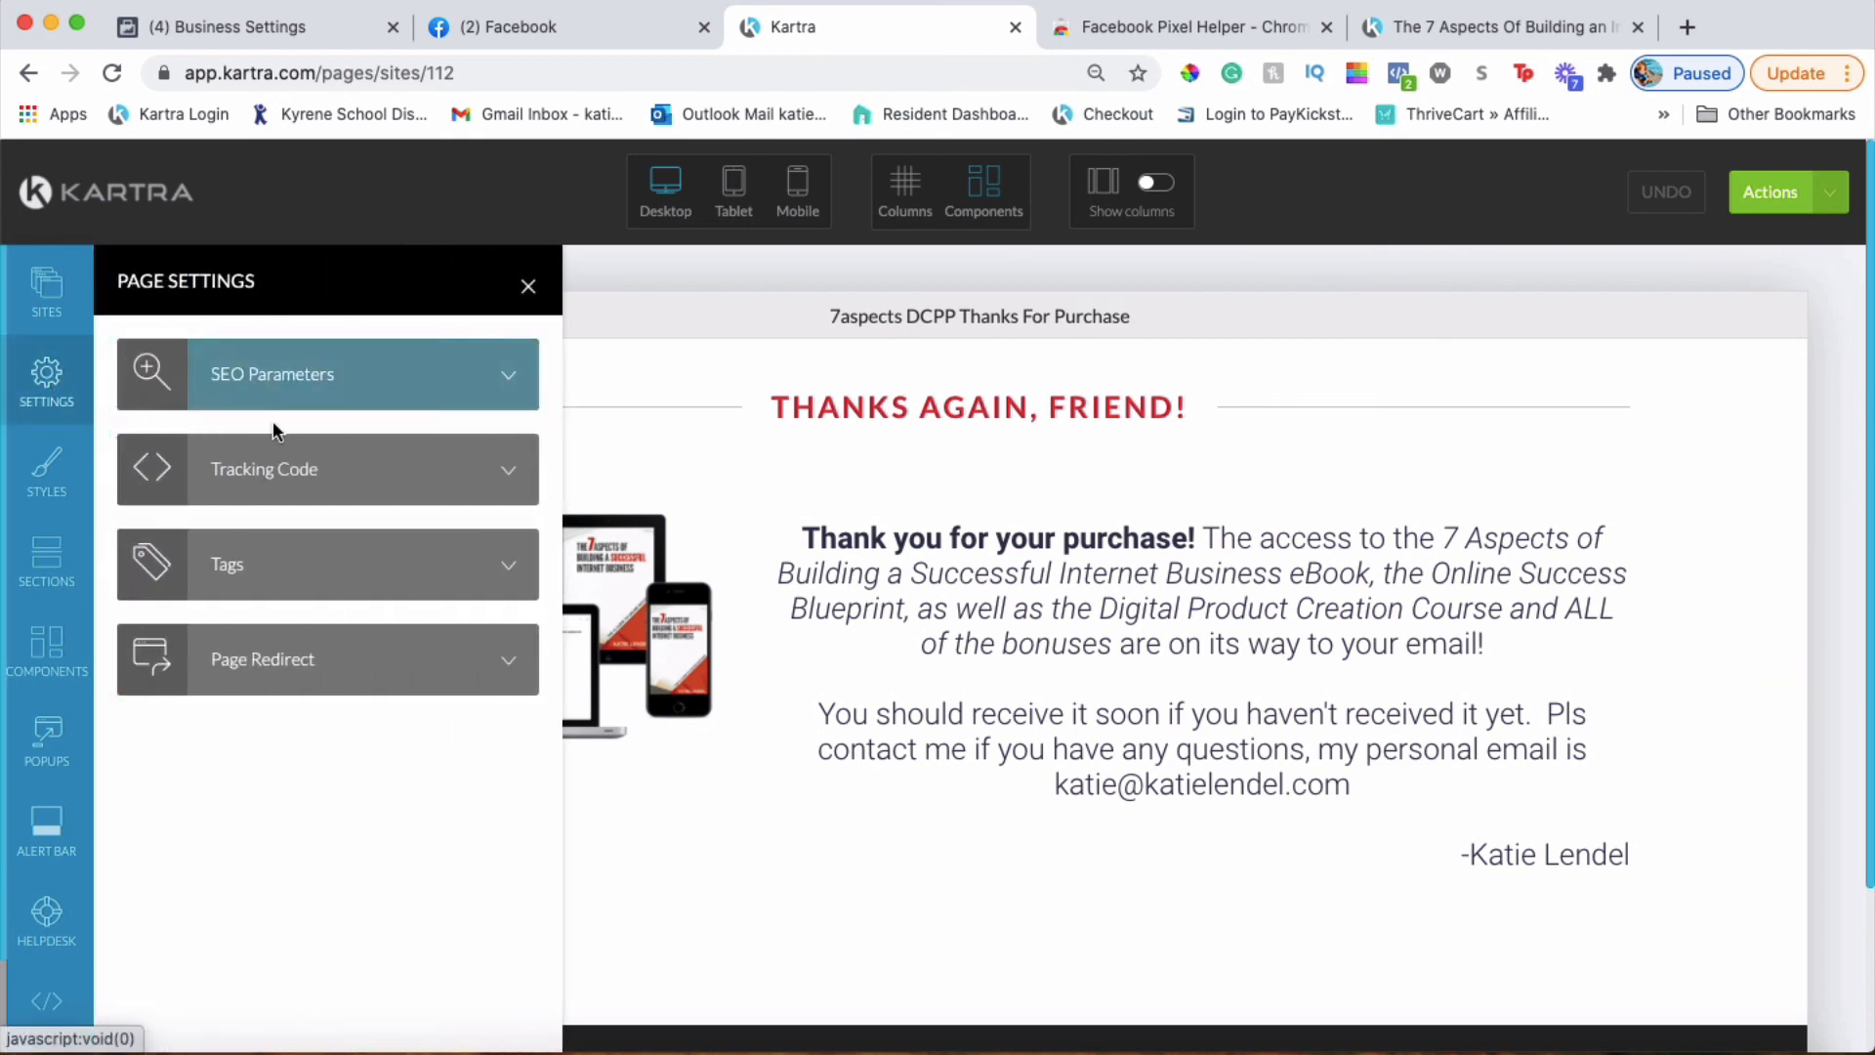
click(279, 459)
scroll(344, 829, down, 3)
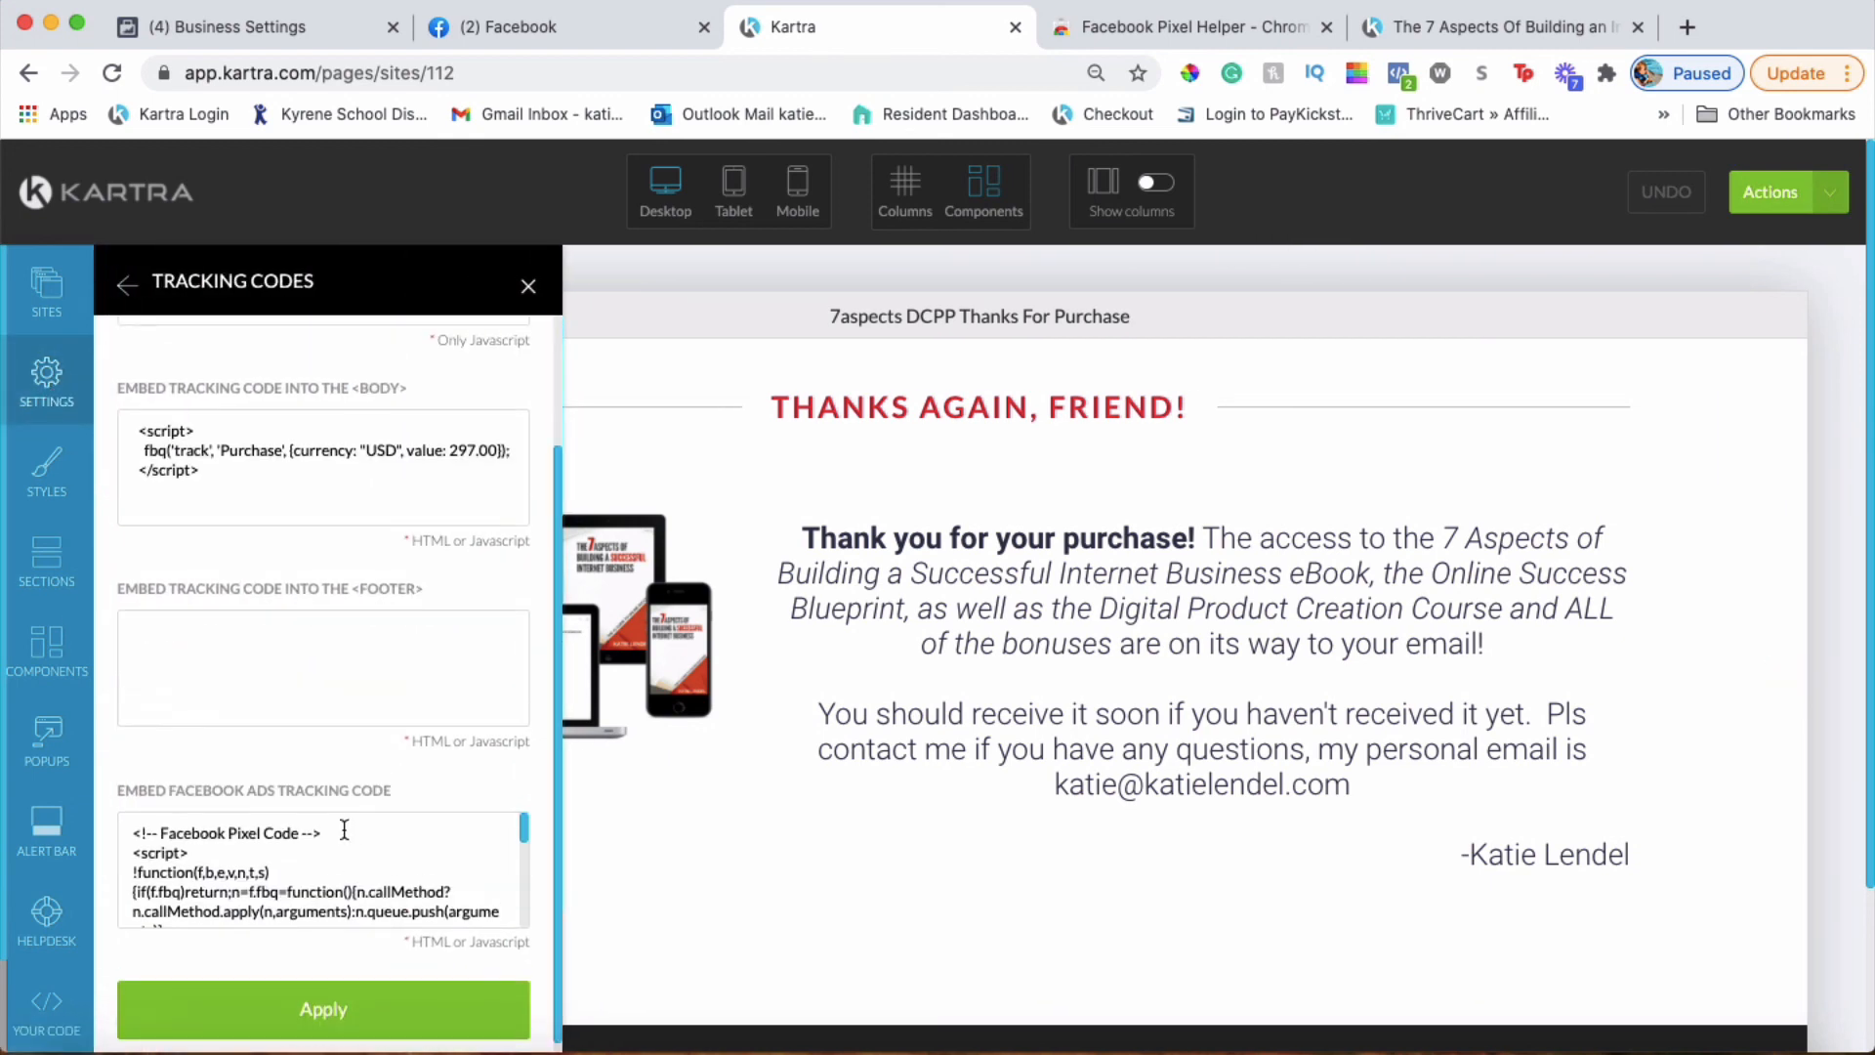
scroll(485, 909, down, 5)
click(428, 901)
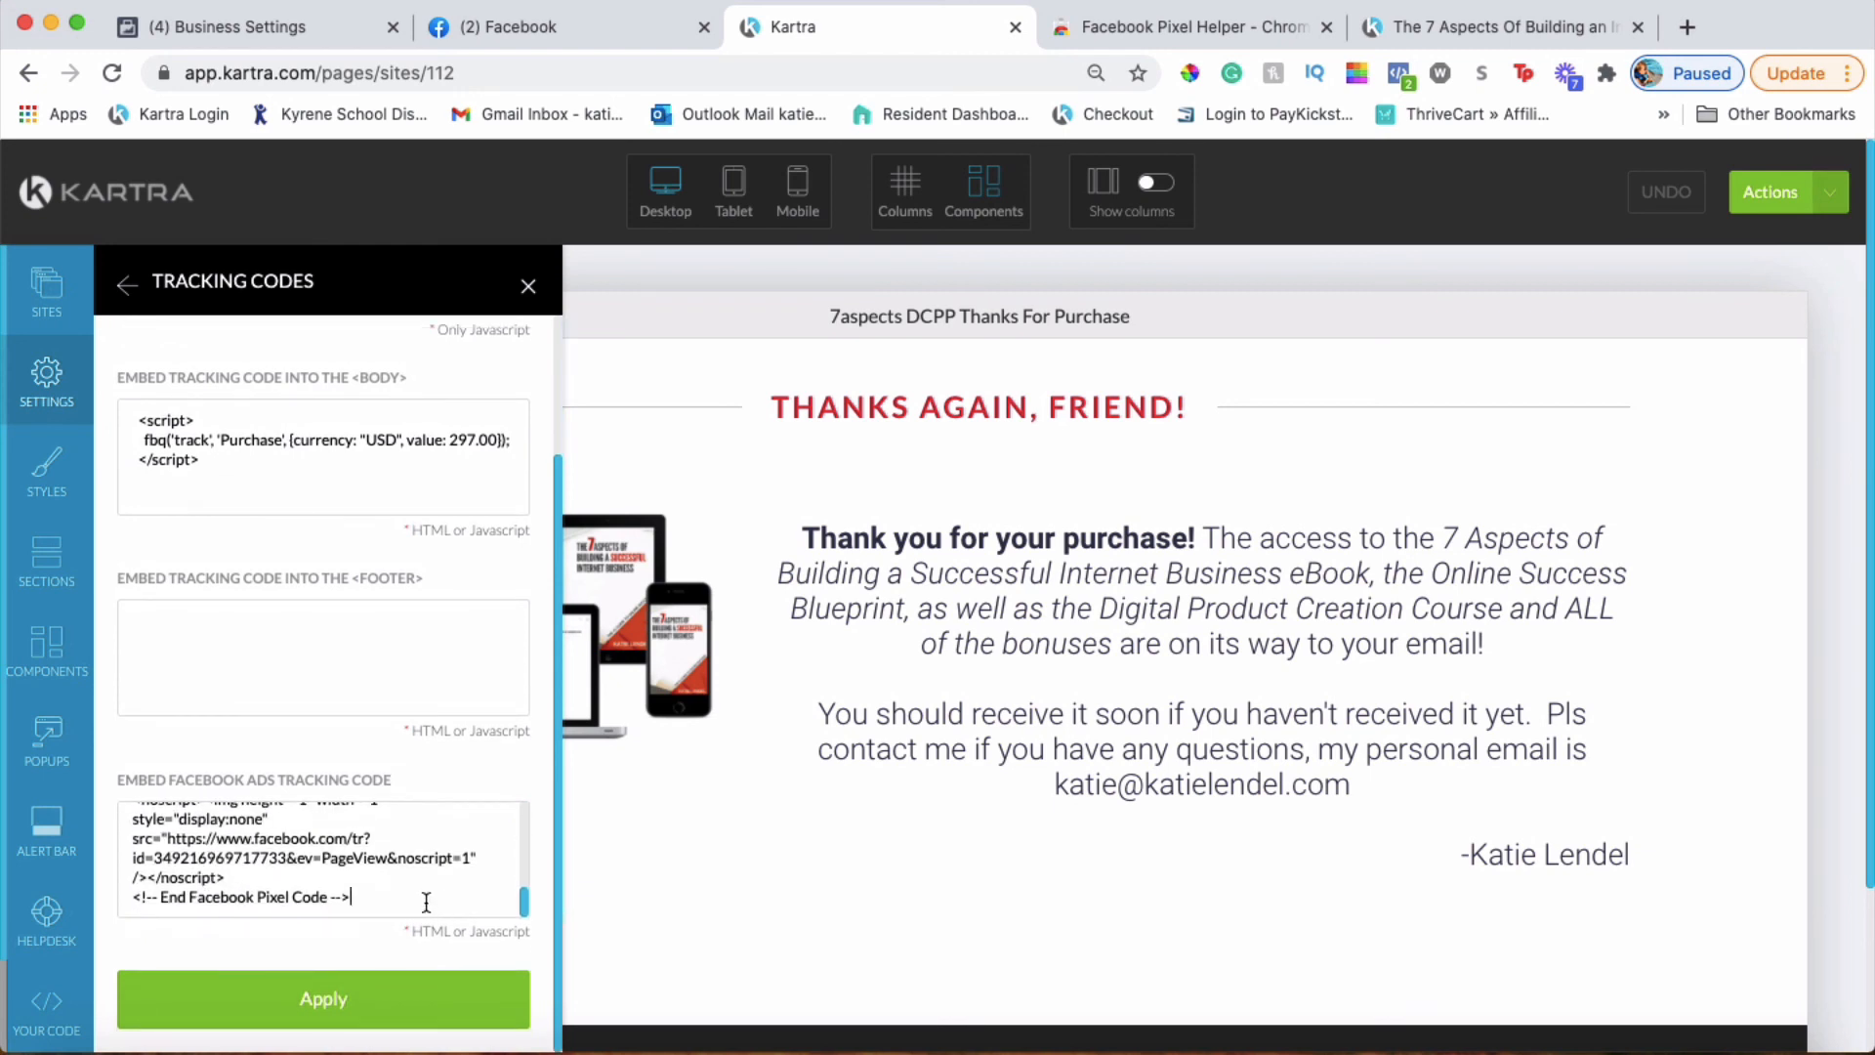
key(Return)
key(Return)
text(<script> fbq('track', 'Purchase'); </script>)
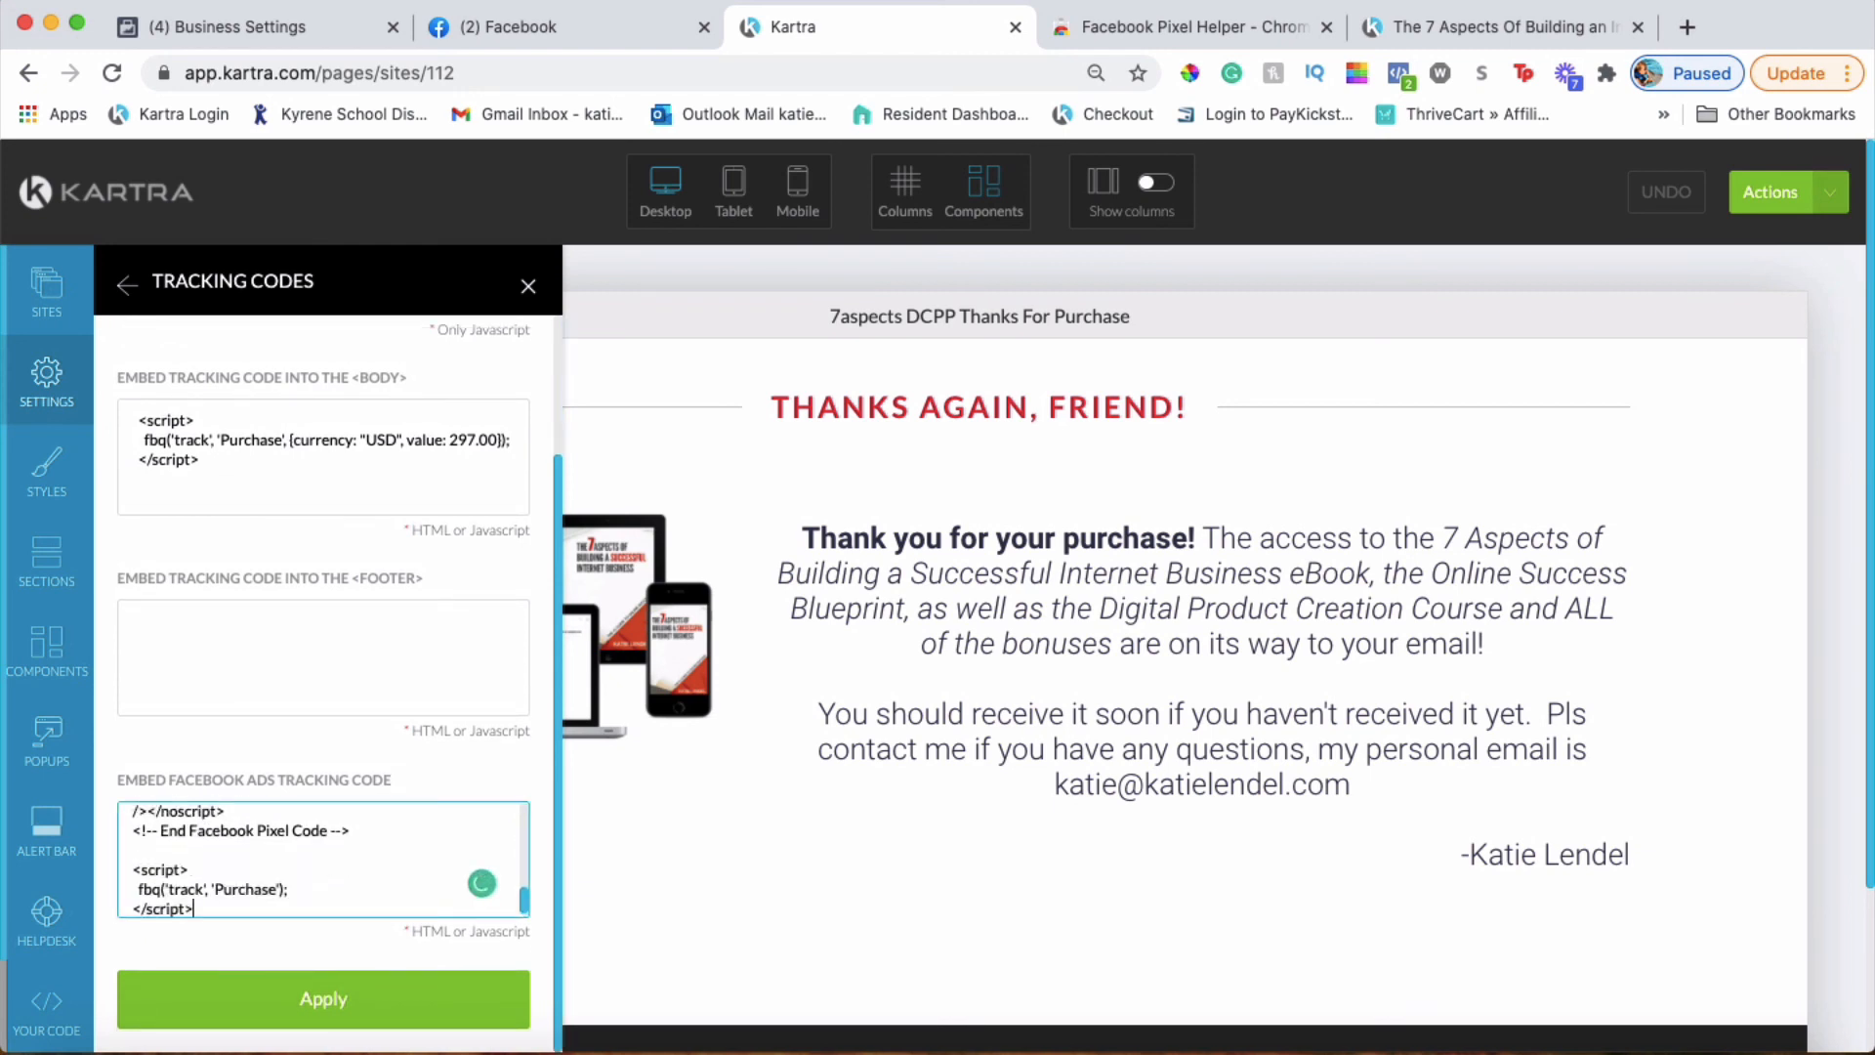
scroll(421, 857, up, 10)
scroll(421, 858, down, 10)
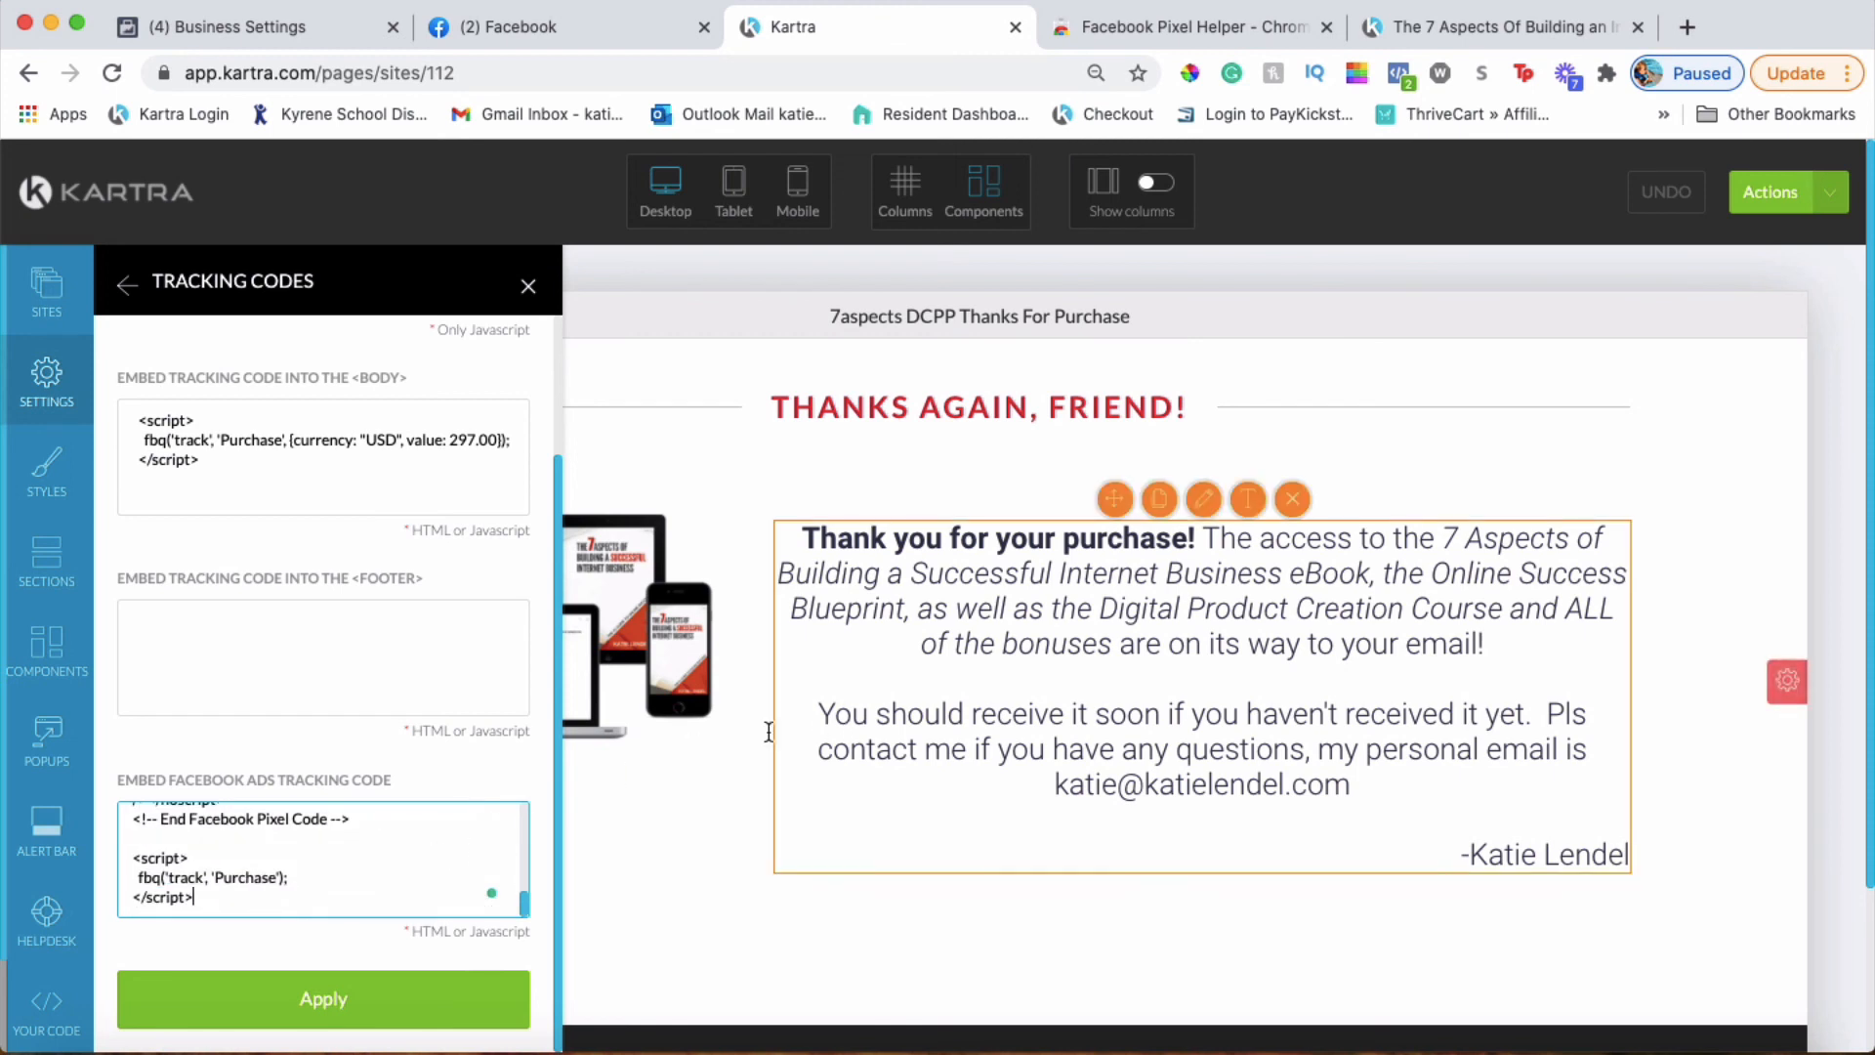
click(441, 998)
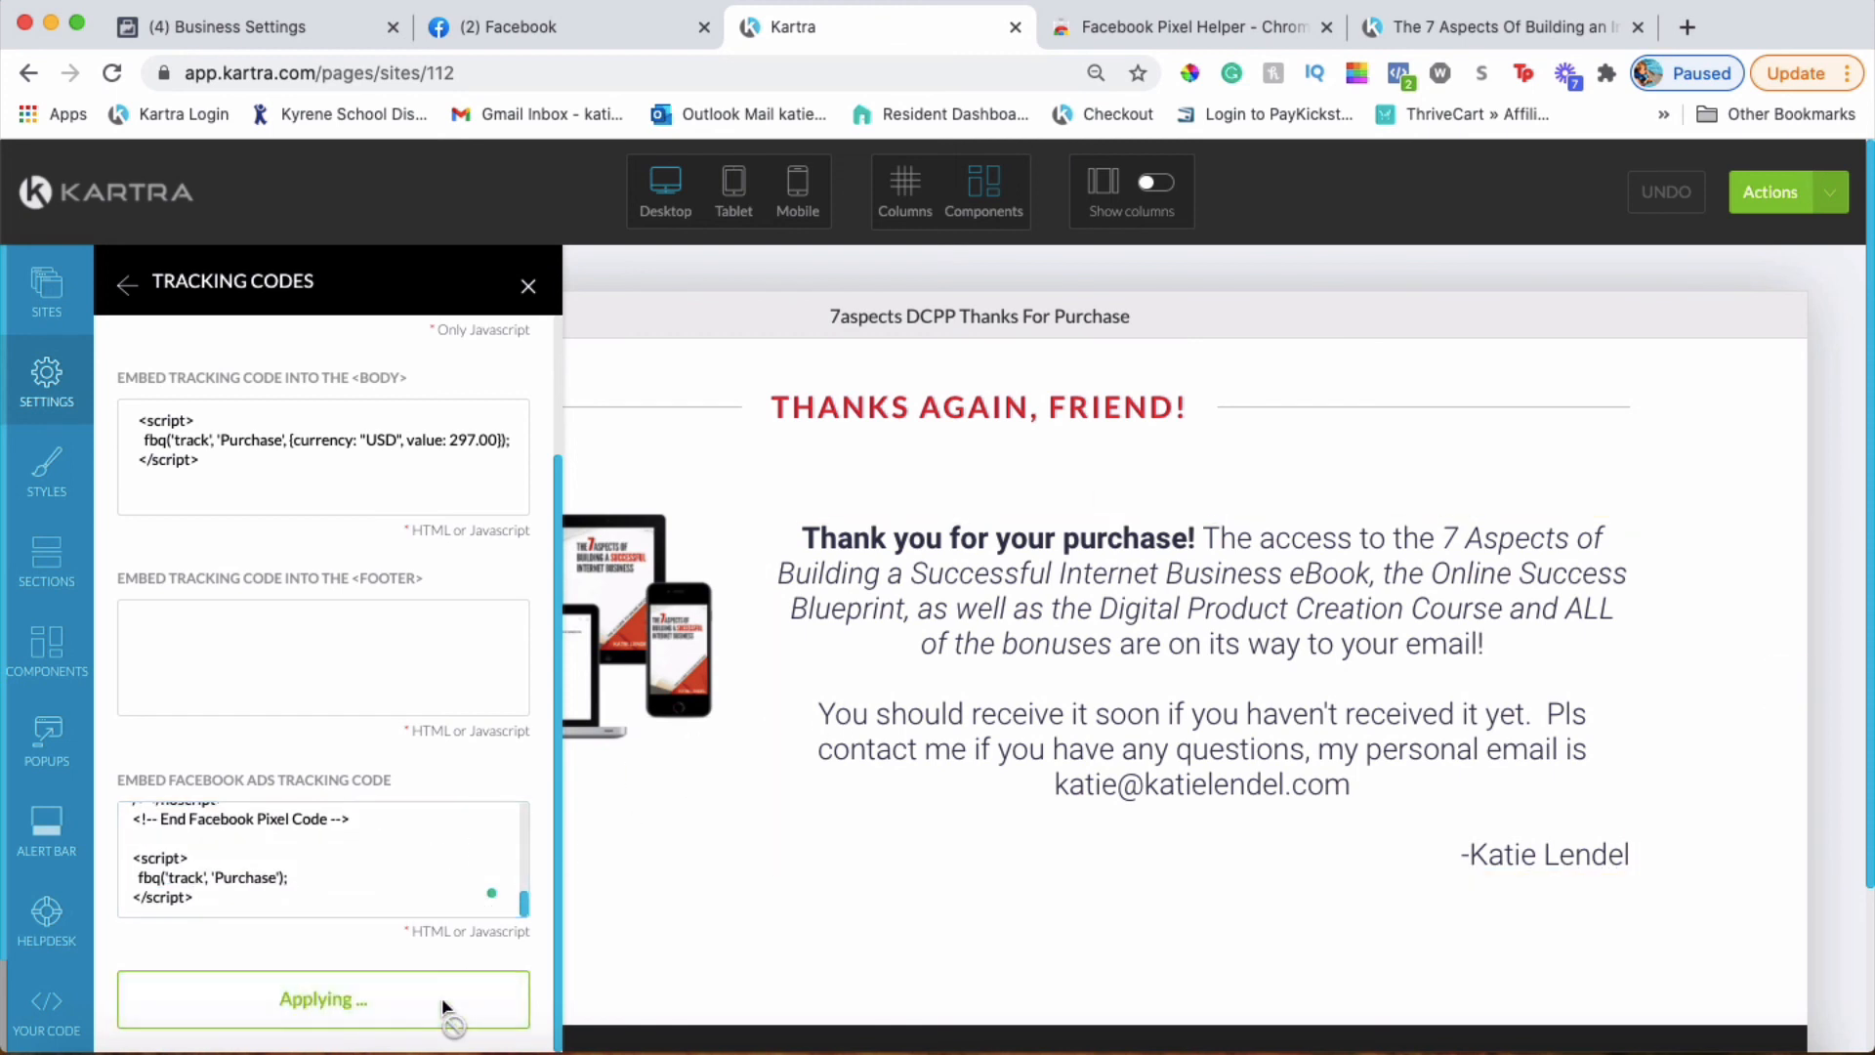
click(528, 289)
Publish the 7aspects DCPP Thanks For Purchase page live
click(1767, 210)
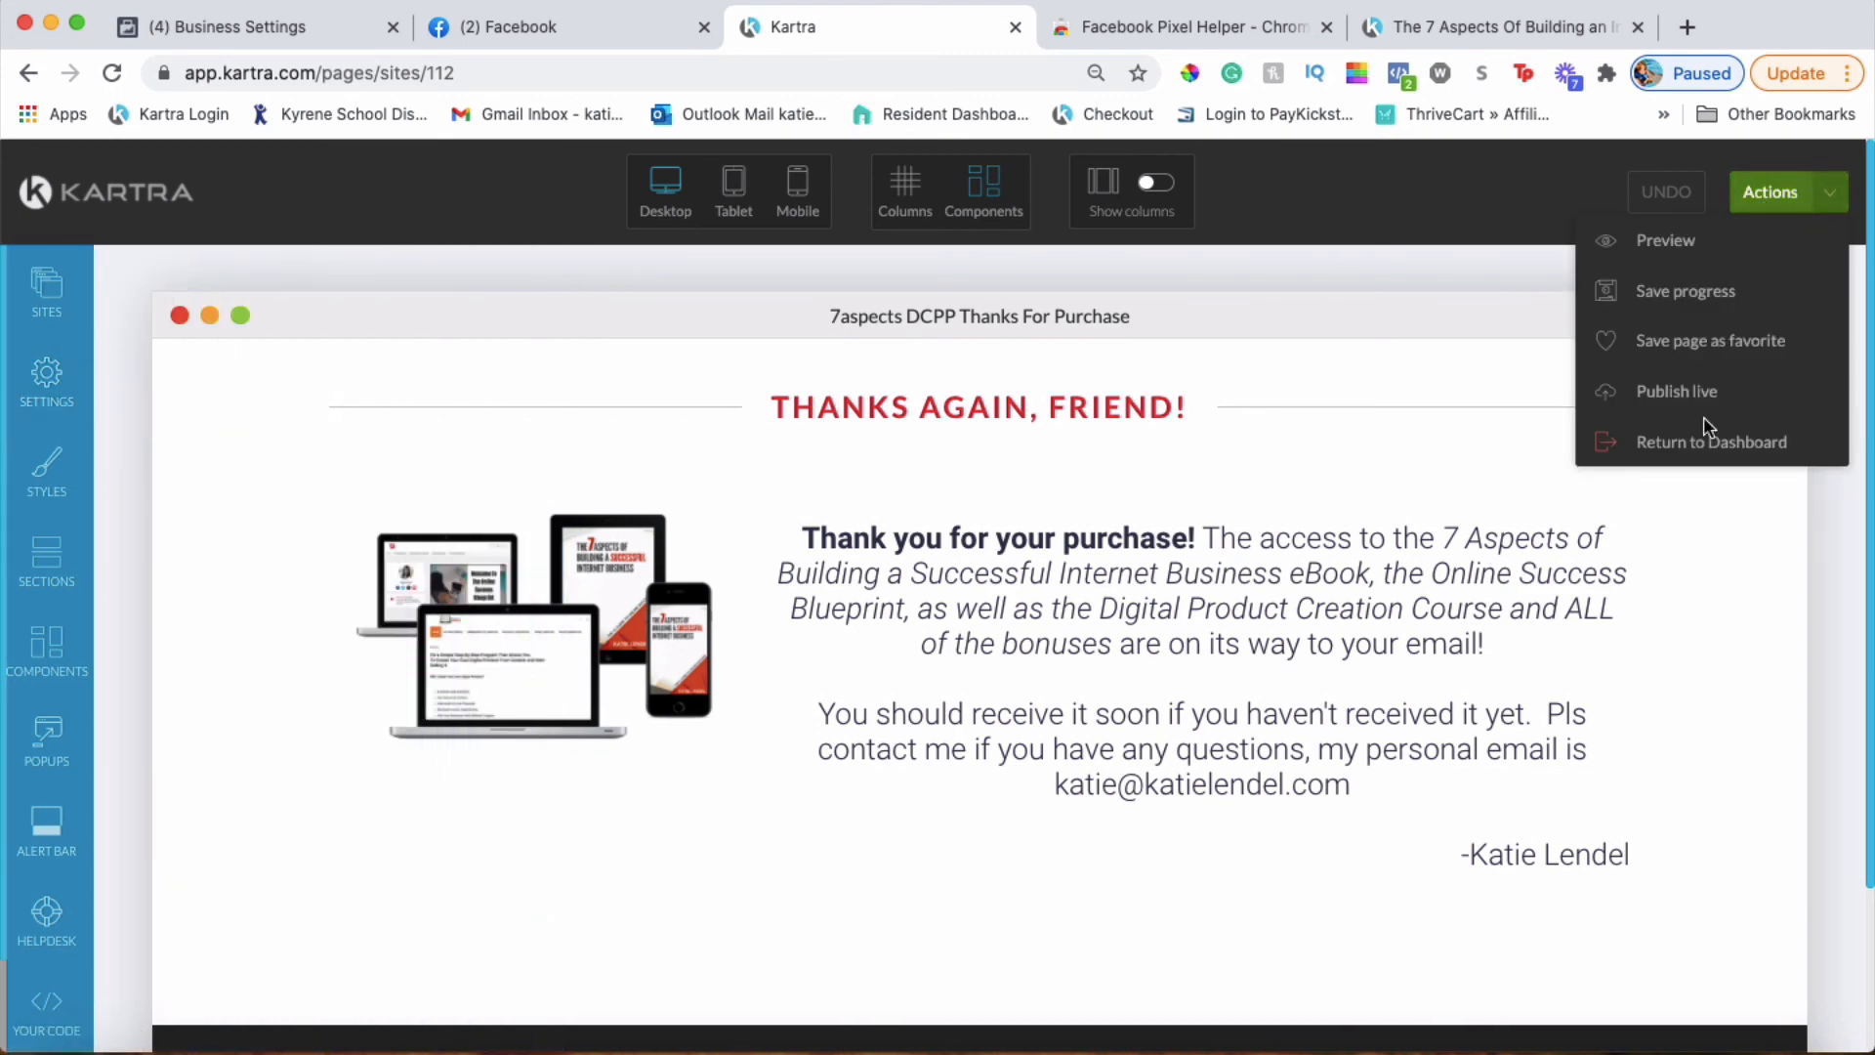
click(1699, 393)
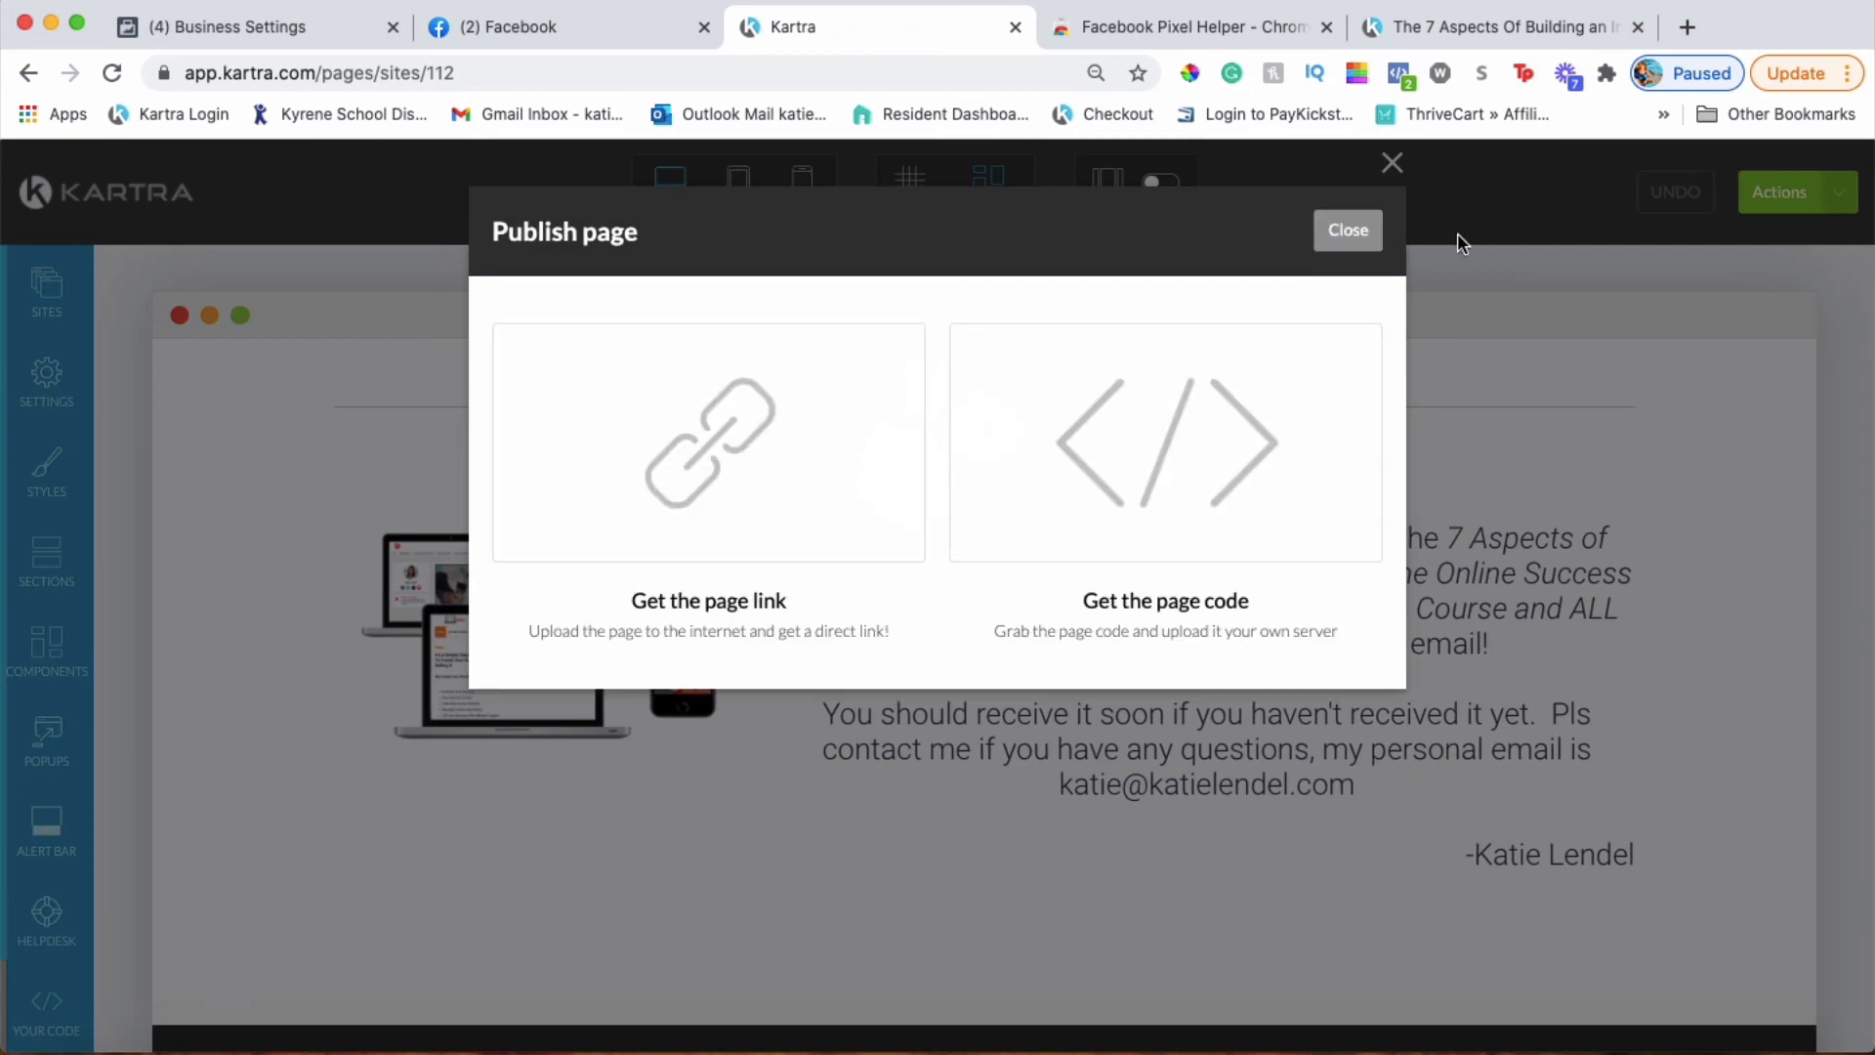
click(1348, 230)
Exit the page editor and return to the Pages dashboard
click(1782, 210)
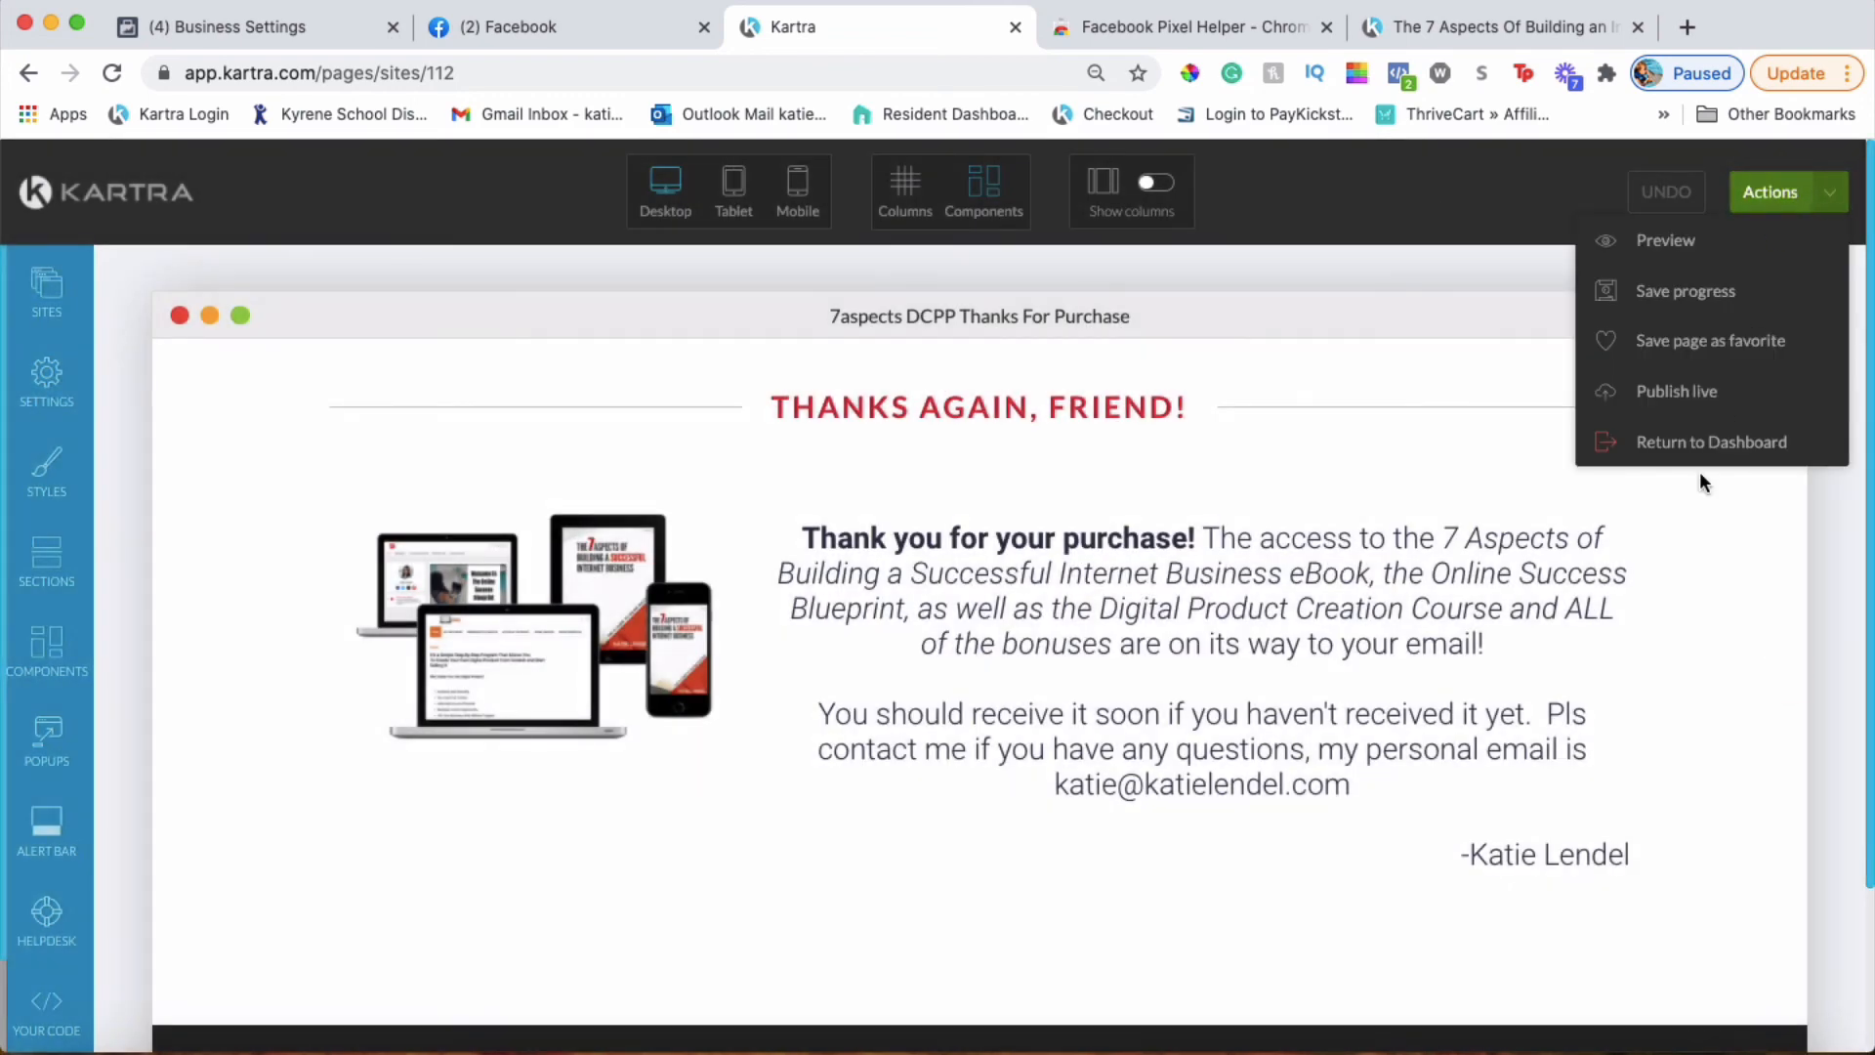
click(1621, 444)
click(1146, 230)
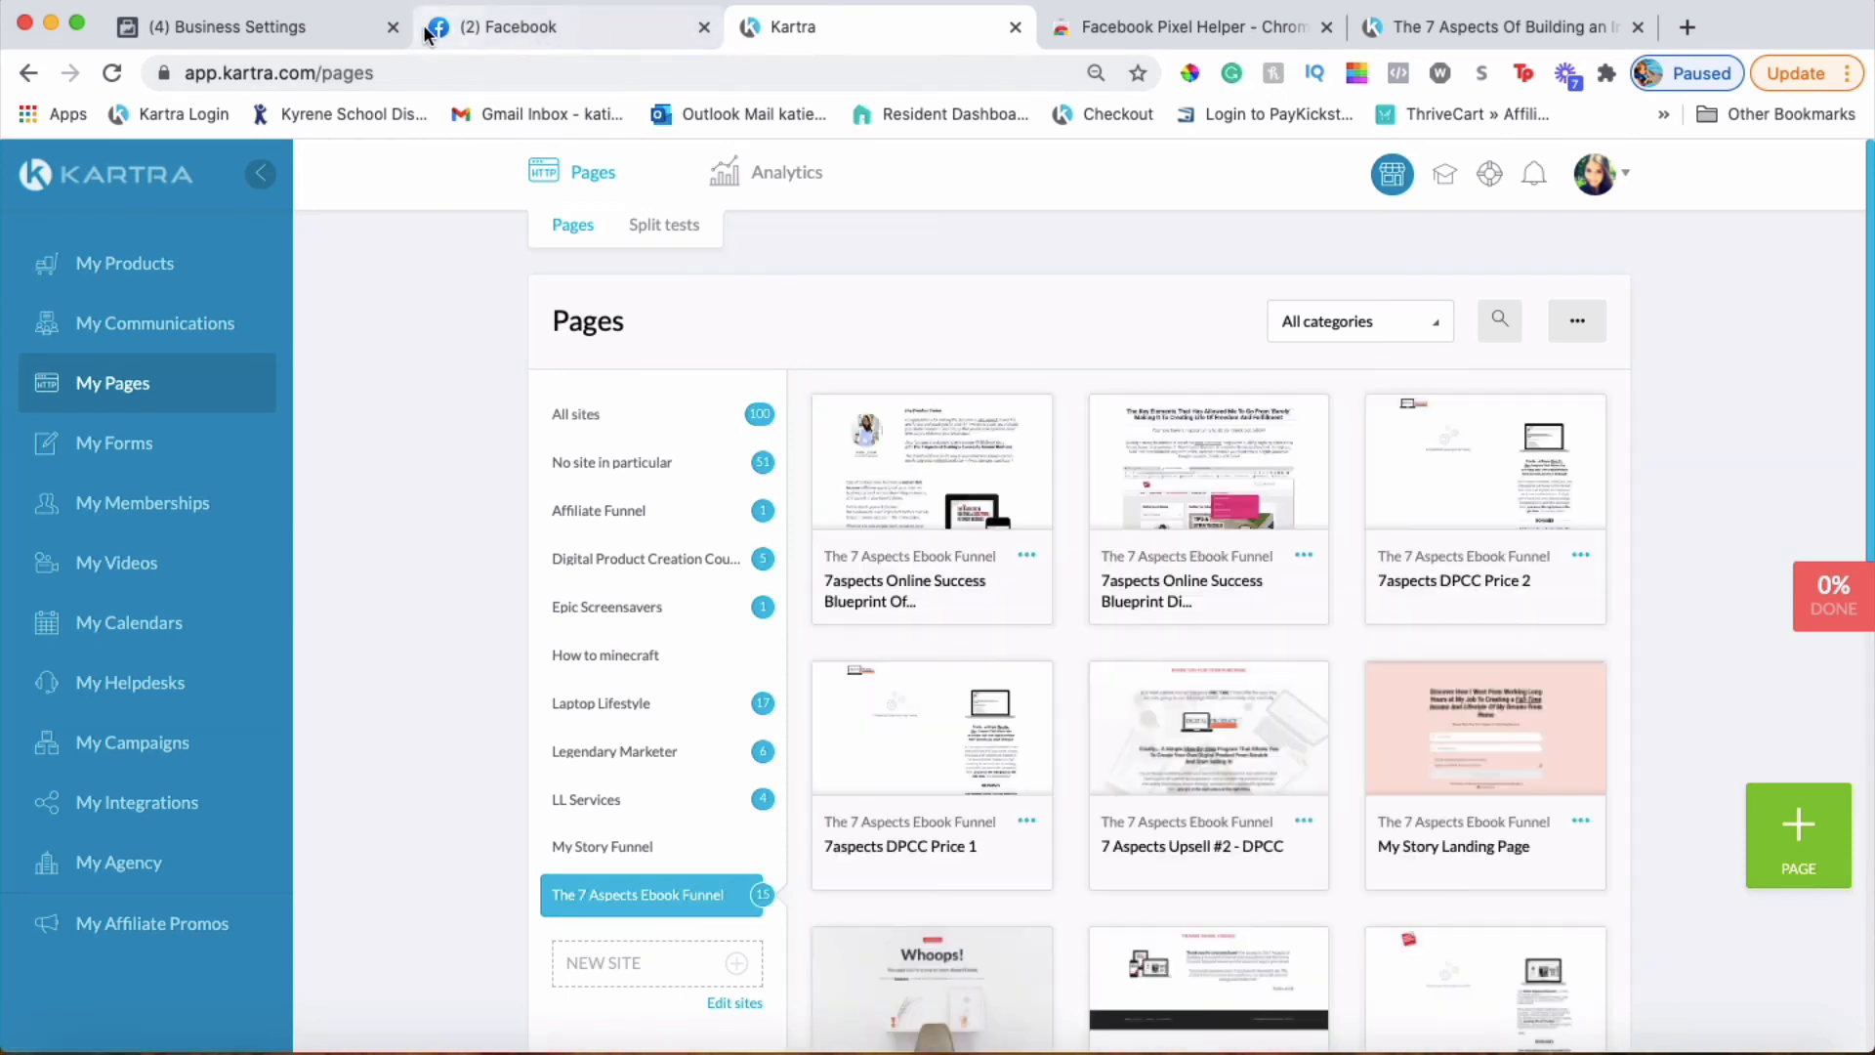
Switch to the Facebook Business Settings Pixels page for the Online Business Lounge pixel
click(303, 37)
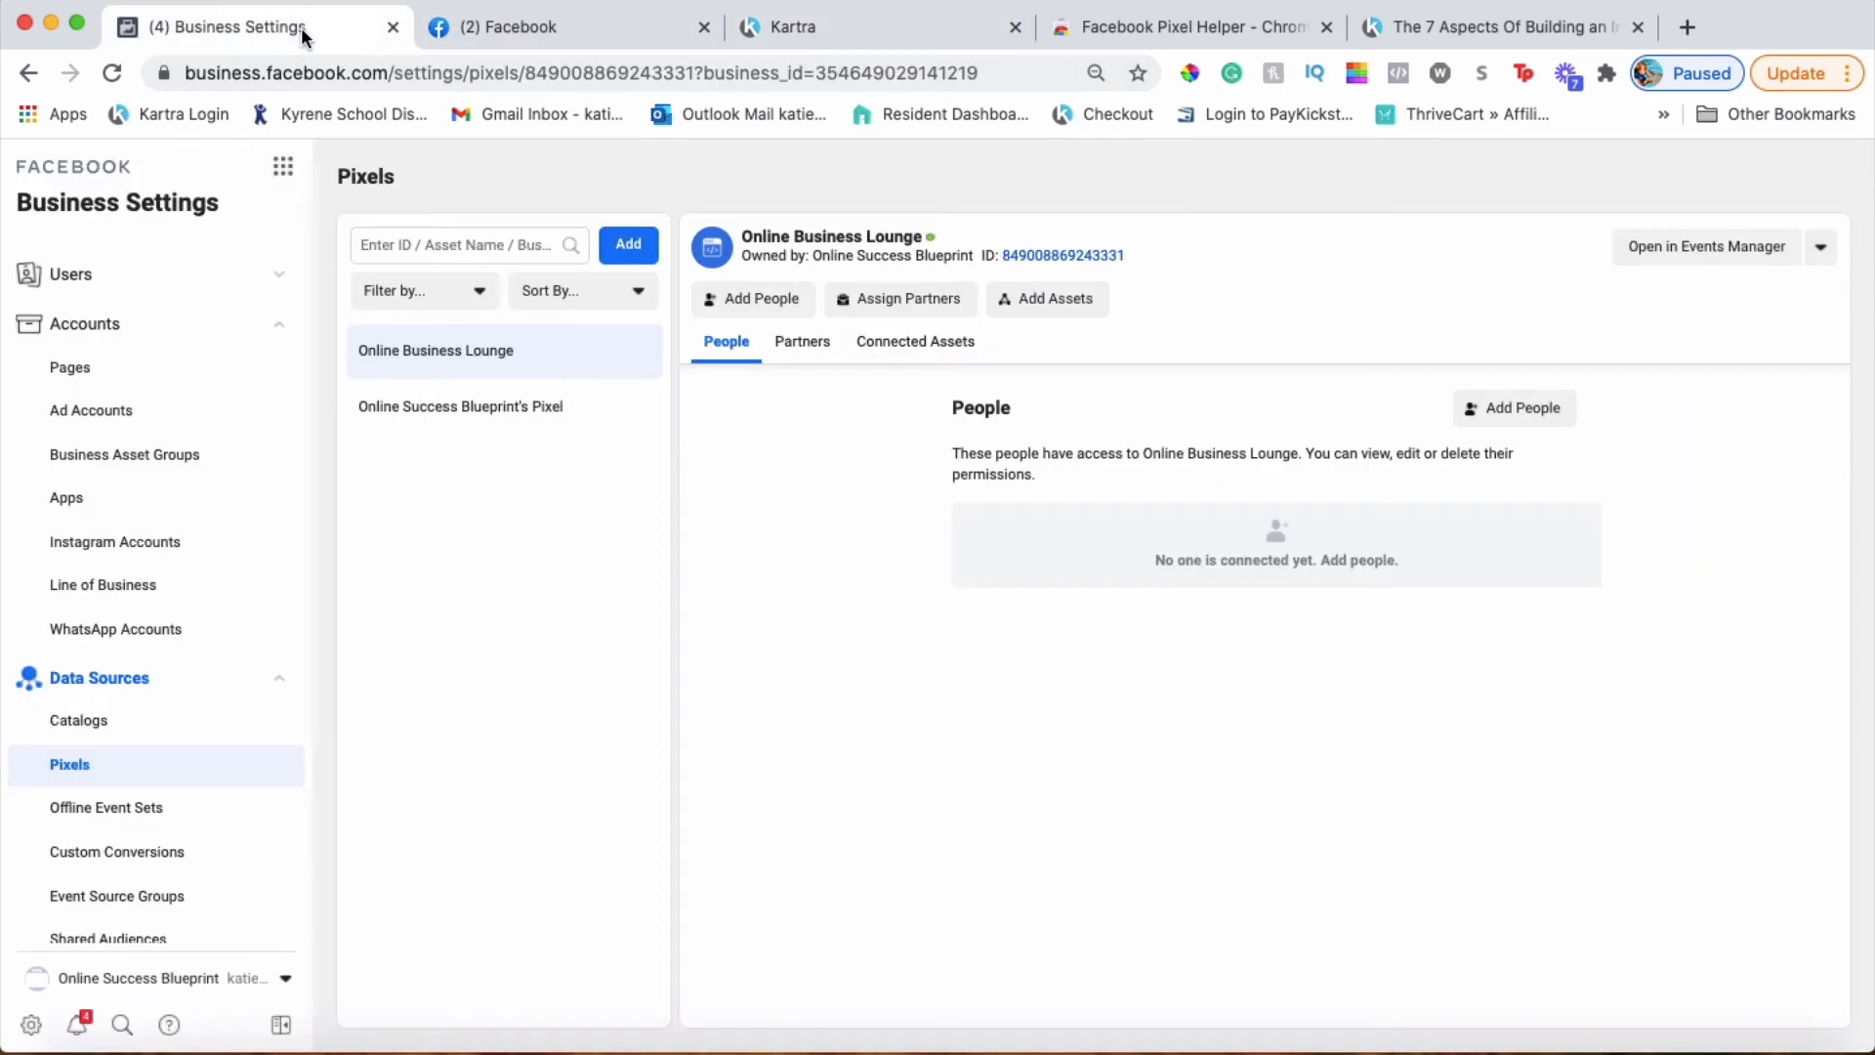